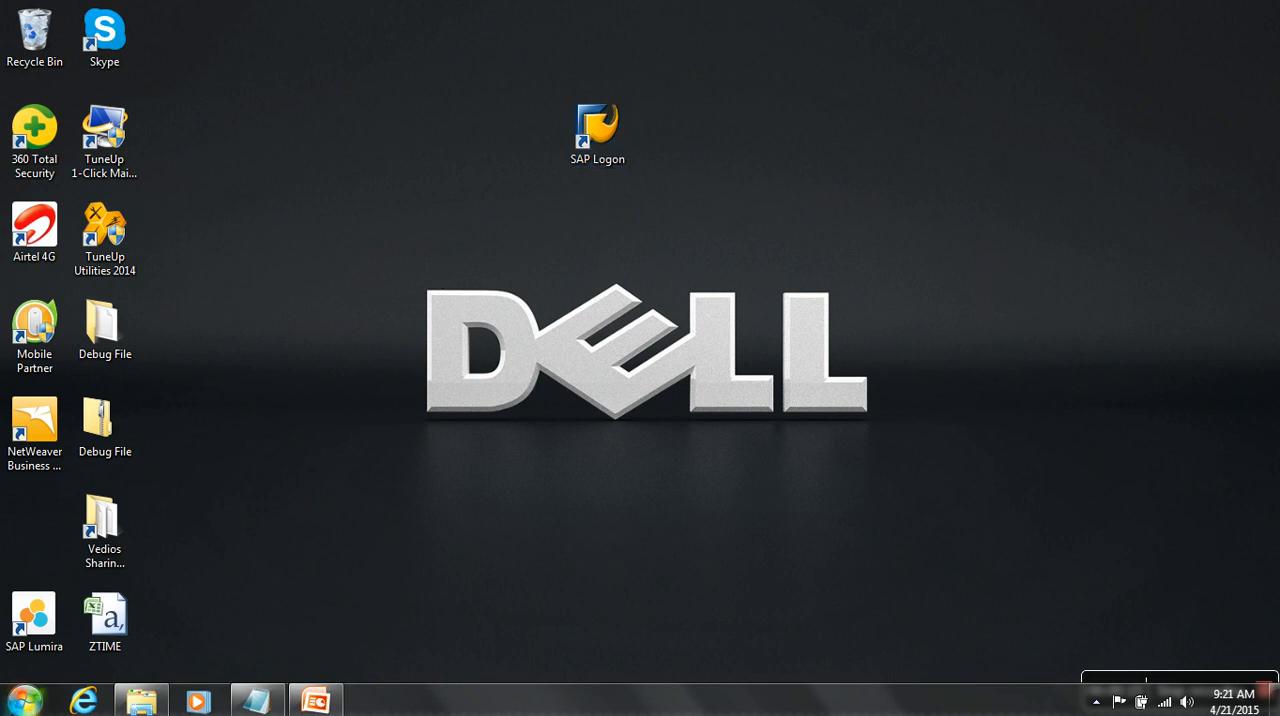
{"action": "left_click", "coordinate": [24, 700]}
{"action": "left_click", "coordinate": [80, 623]}
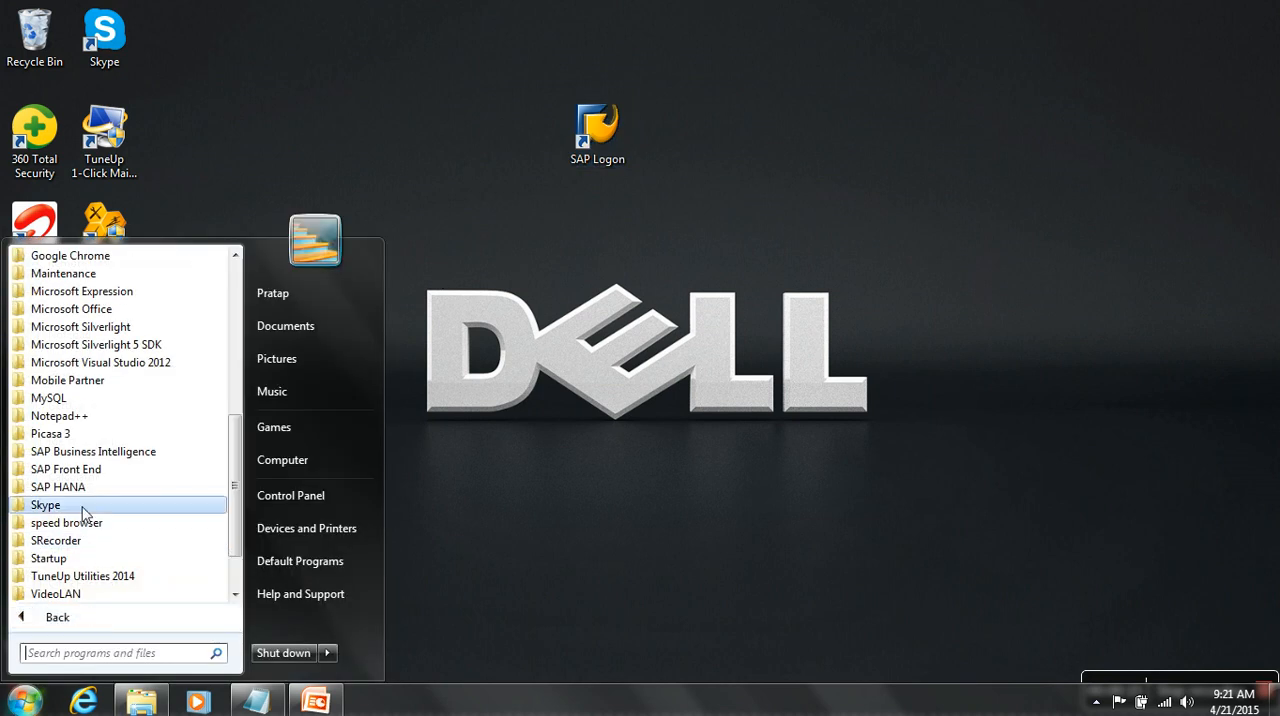
{"action": "left_click", "coordinate": [83, 470]}
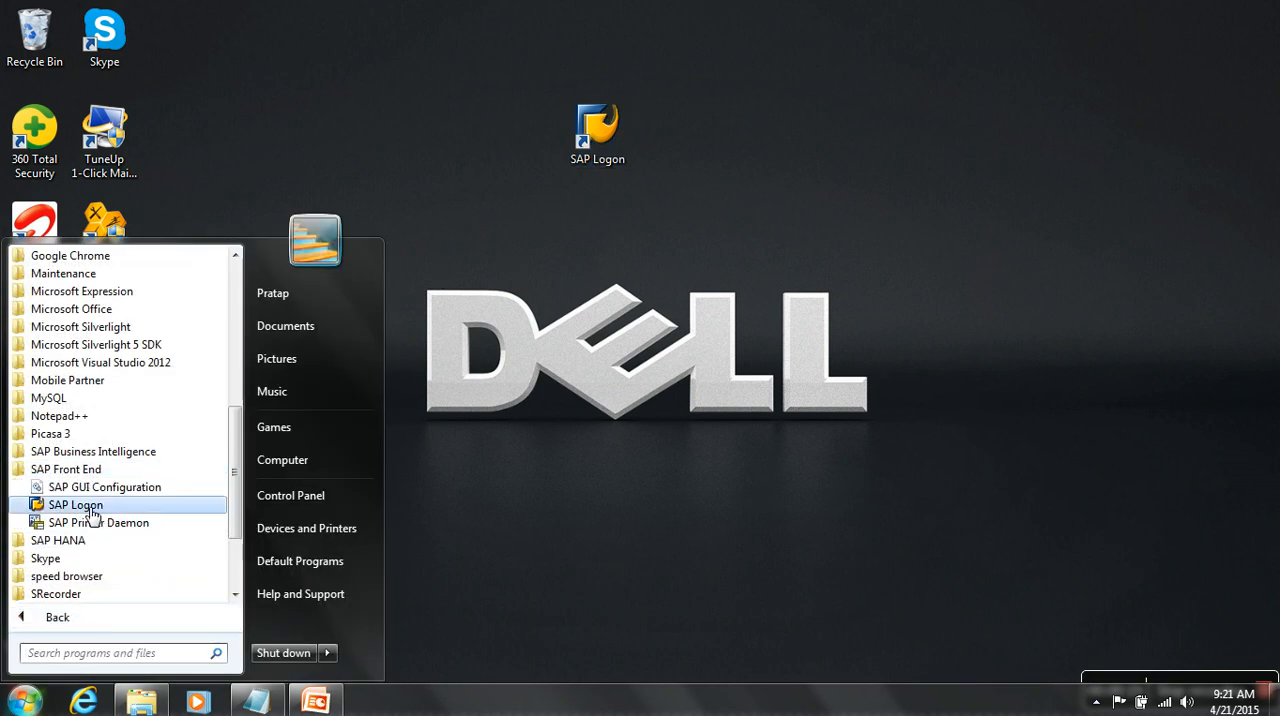
{"action": "left_click", "coordinate": [92, 511]}
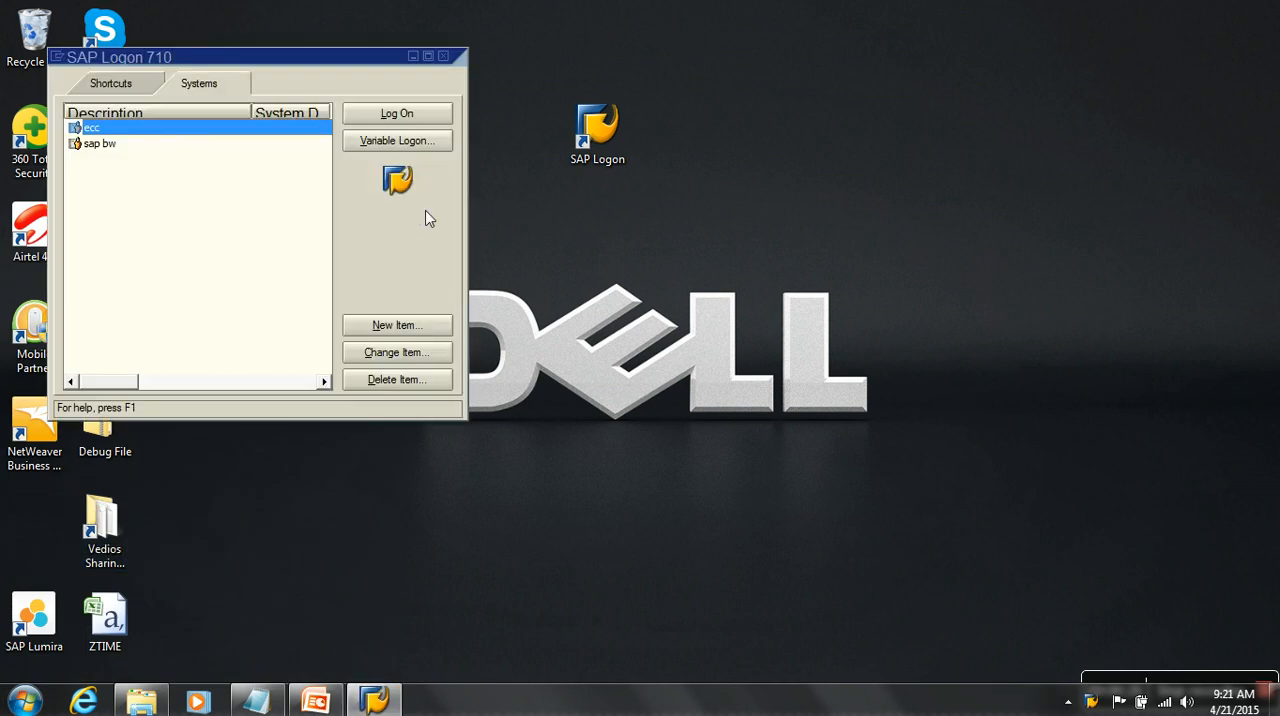
{"action": "left_click", "coordinate": [443, 57]}
- Launch SAP Logon from its desktop shortcut and move its window toward the middle of the screen
{"action": "double_click", "coordinate": [585, 135]}
{"action": "left_click_drag", "start_coordinate": [353, 60], "coordinate": [761, 38]}
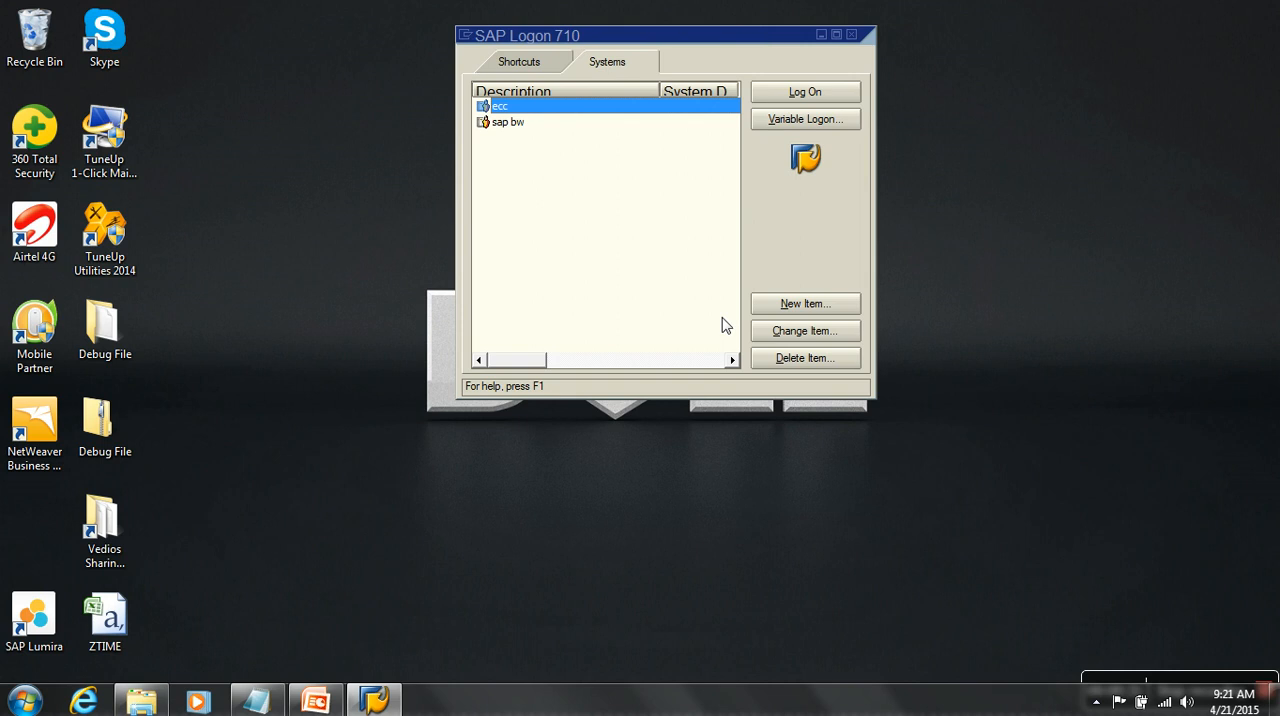
{"action": "left_click", "coordinate": [815, 305]}
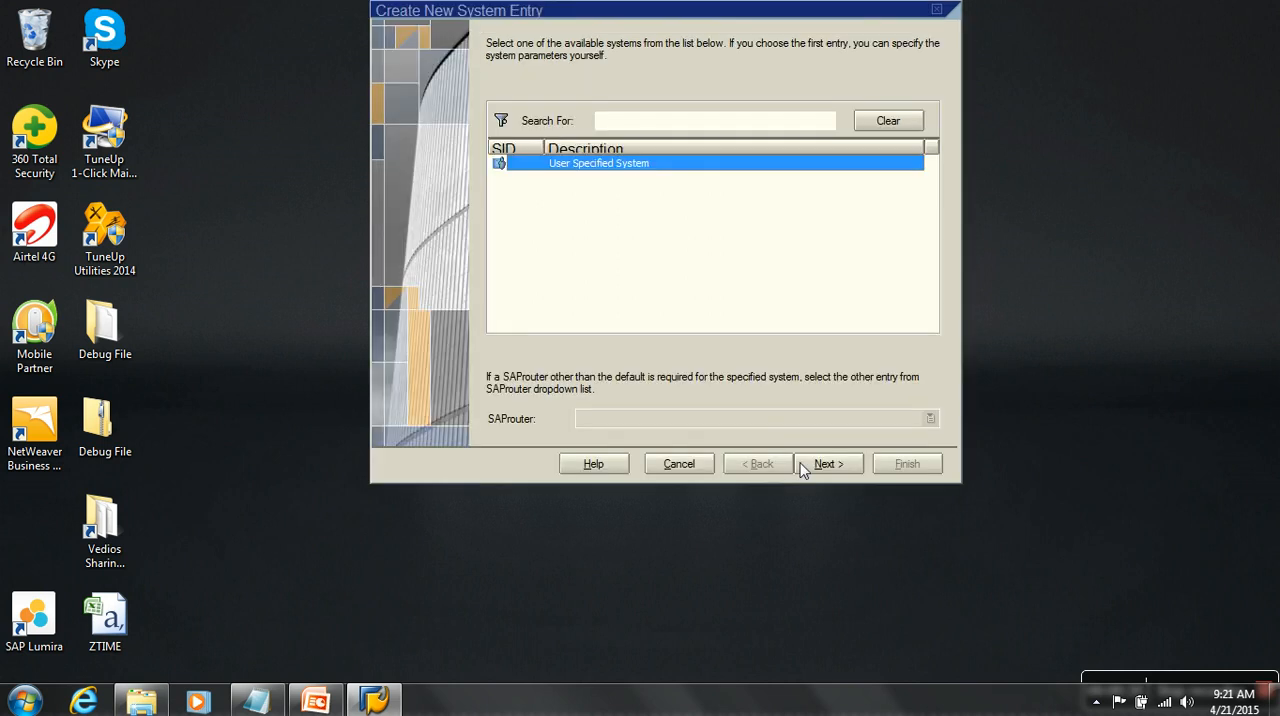
{"action": "left_click", "coordinate": [826, 464]}
{"action": "type", "text": "dsgfe"}
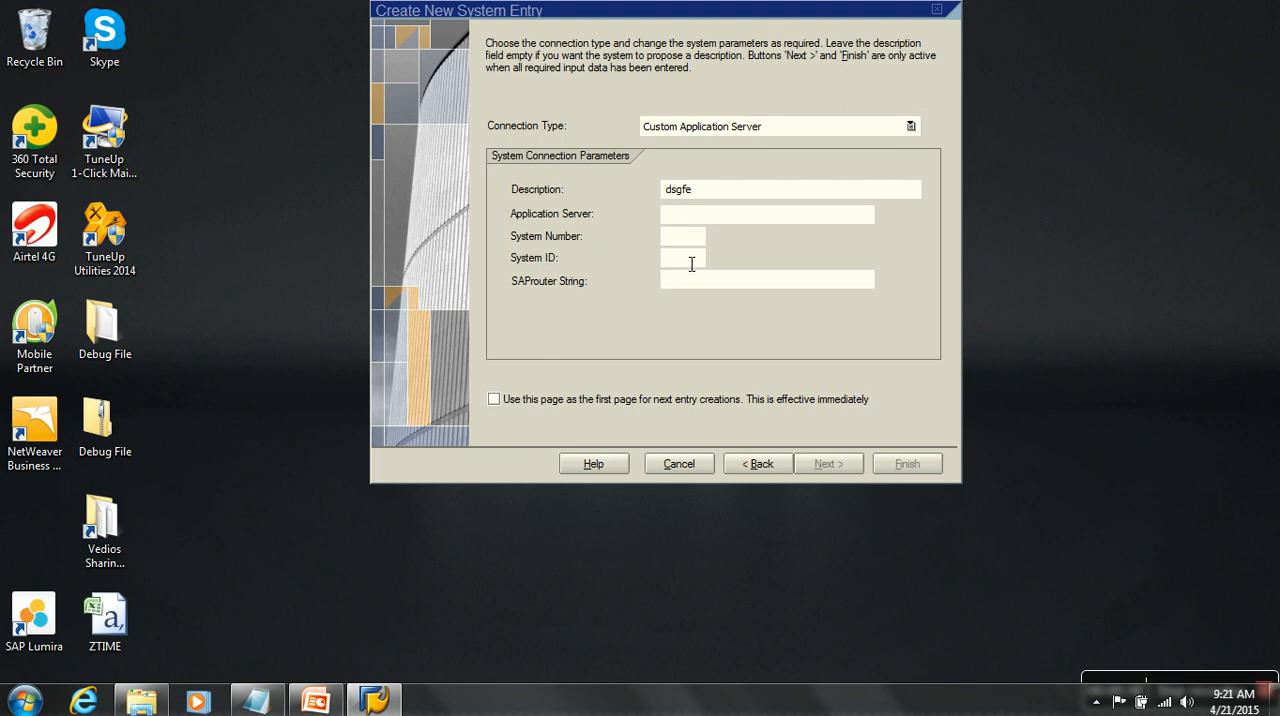
{"action": "left_click", "coordinate": [686, 465]}
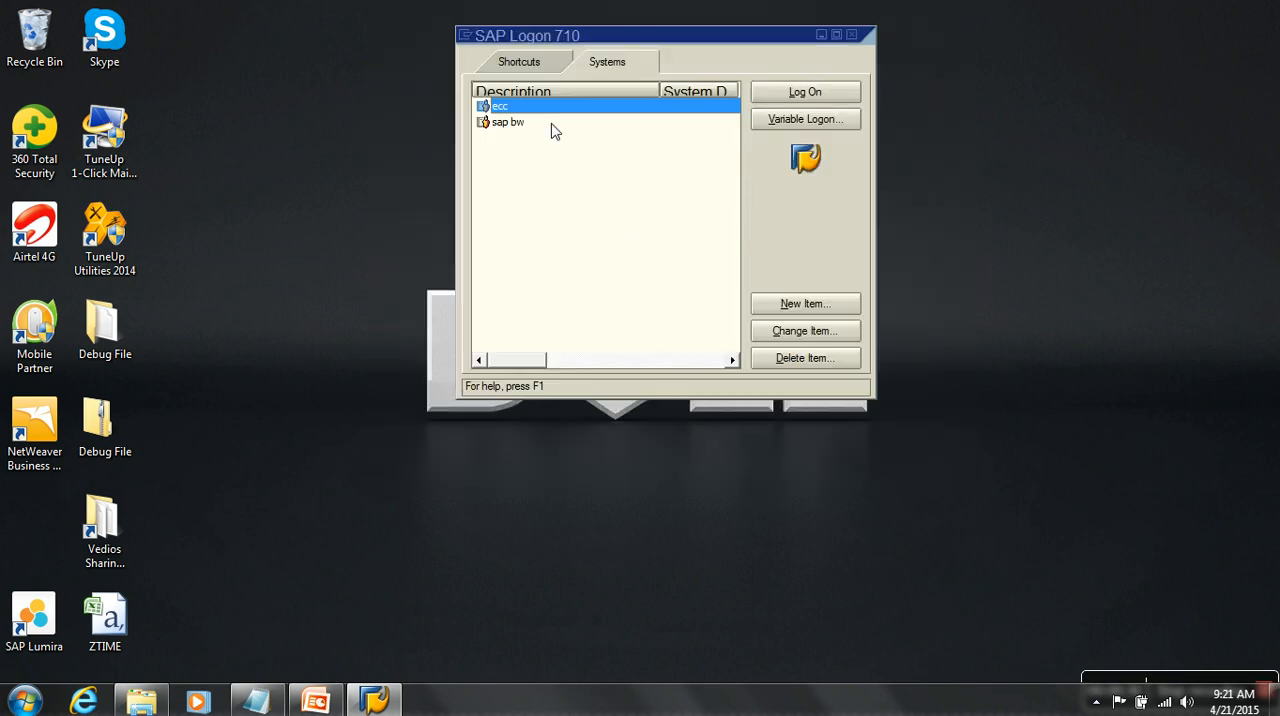
- Review the application server, system number and system ID in the properties of the sap bw system entry, then close them
{"action": "right_click", "coordinate": [519, 124]}
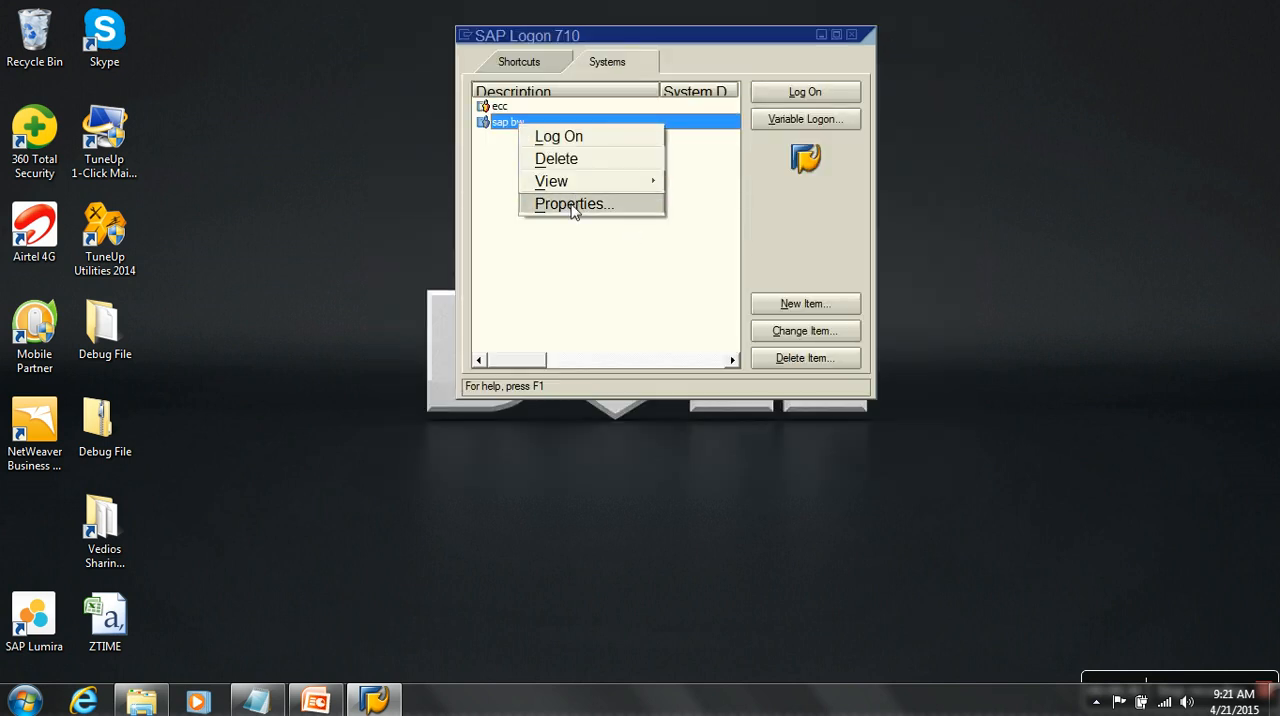
{"action": "left_click", "coordinate": [573, 204]}
{"action": "double_click", "coordinate": [723, 249]}
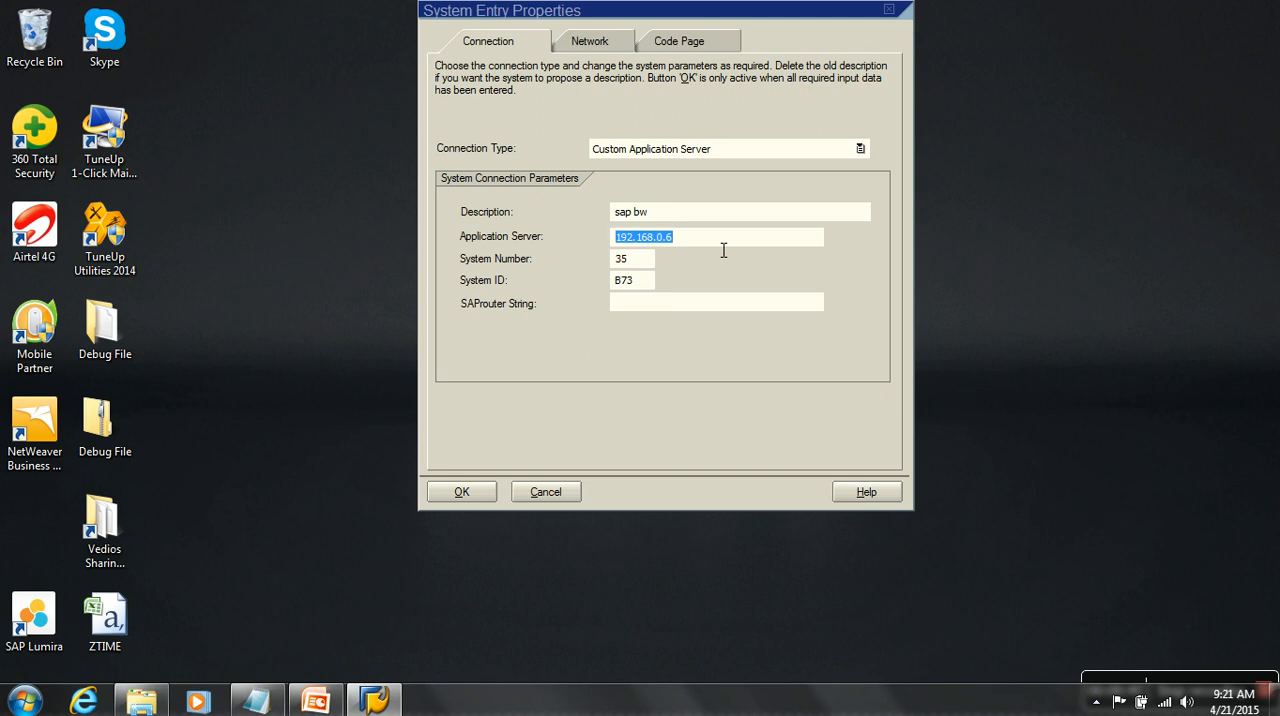
{"action": "left_click", "coordinate": [643, 265]}
{"action": "double_click", "coordinate": [643, 265]}
{"action": "double_click", "coordinate": [640, 281]}
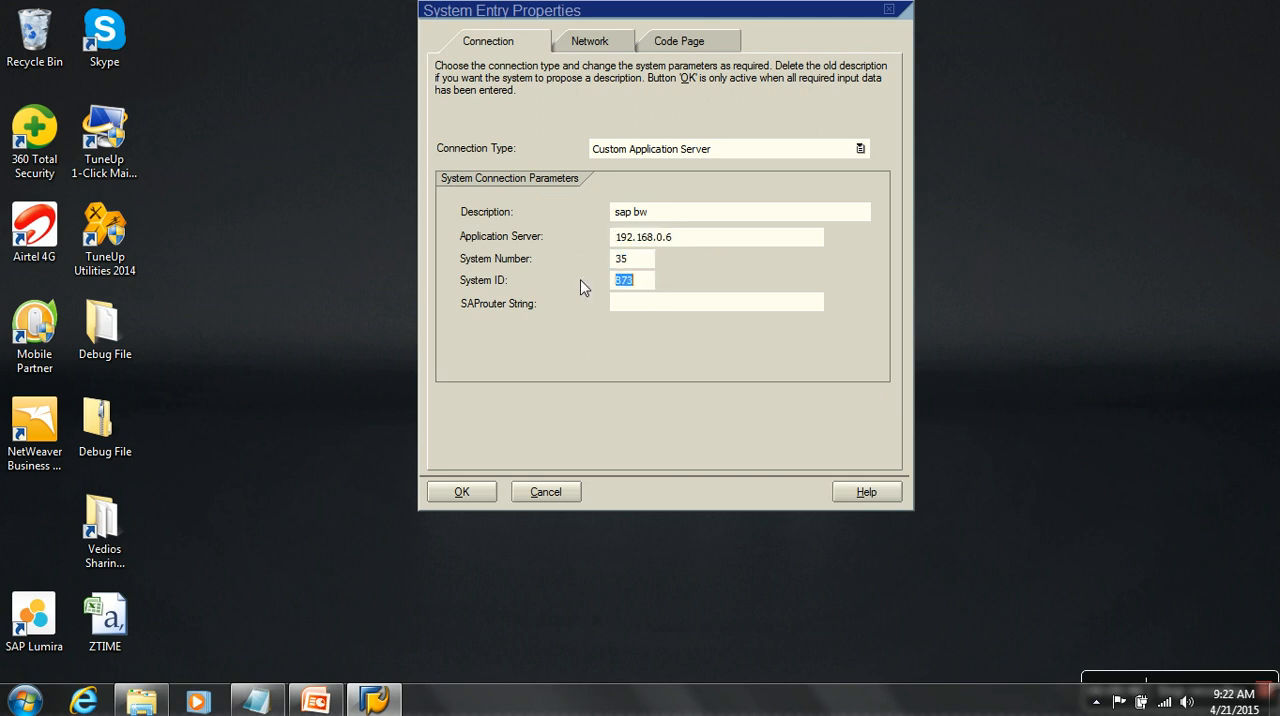
{"action": "left_click", "coordinate": [462, 492]}
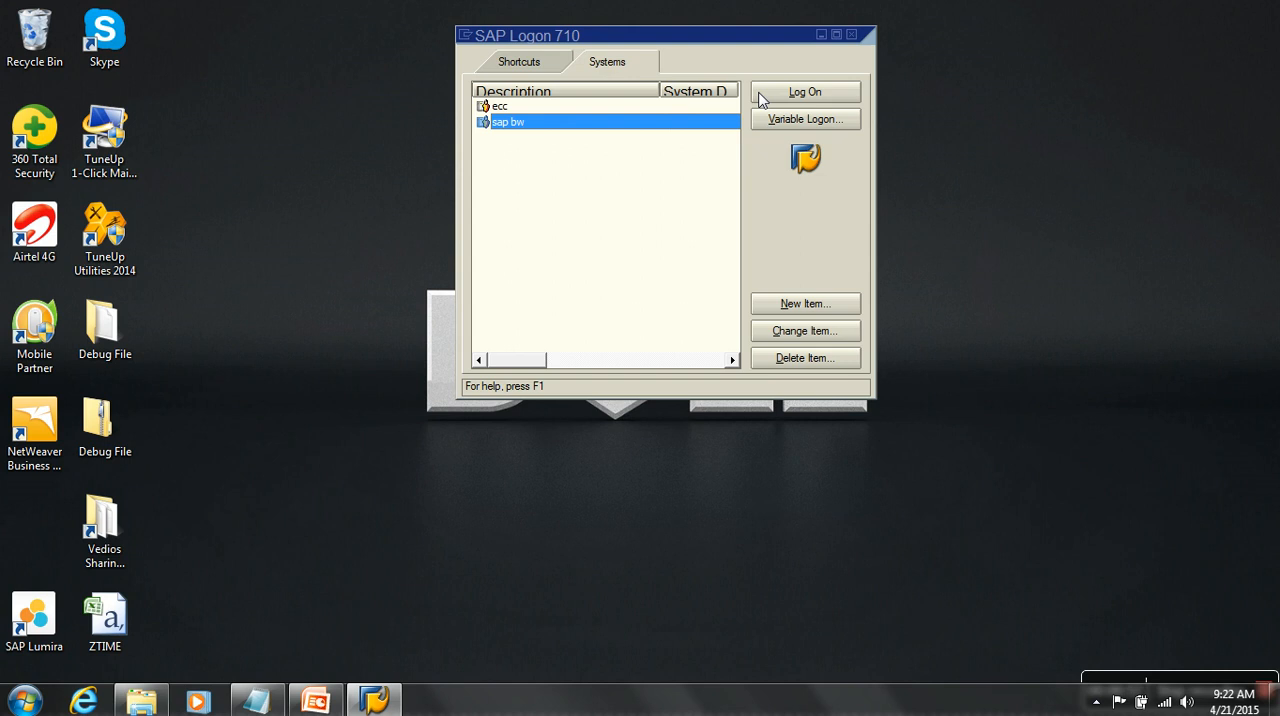
- Log on to the sap bw system with client 001, user sapuser and the account password, leaving the logon language empty
{"action": "left_click", "coordinate": [815, 97]}
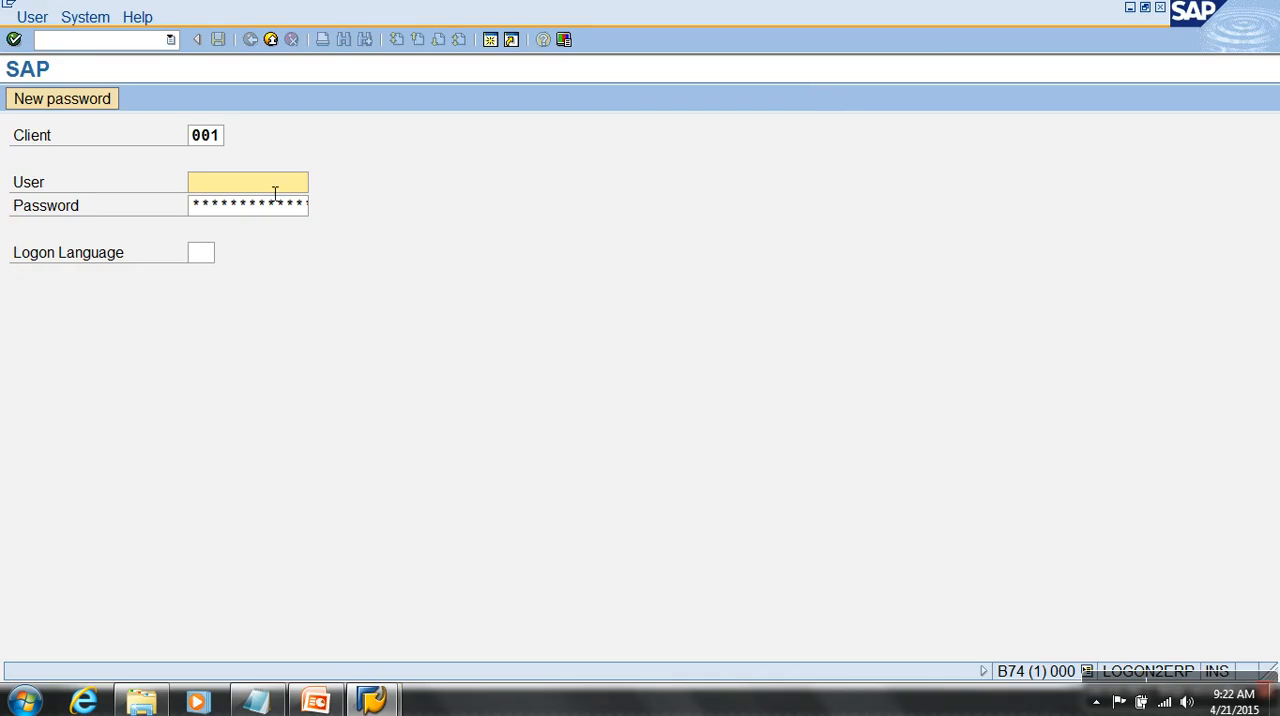
{"action": "type", "text": "sapuser"}
{"action": "key", "text": "Tab"}
{"action": "type", "text": "******"}
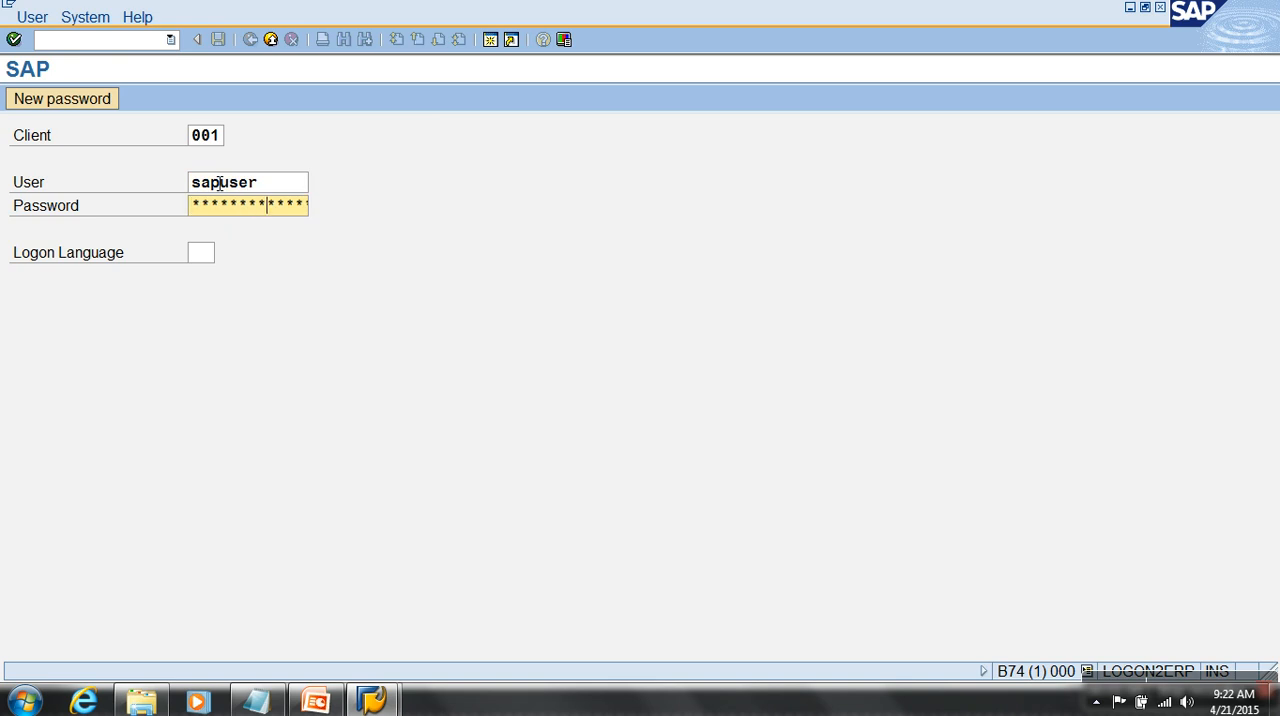
{"action": "left_click", "coordinate": [212, 254]}
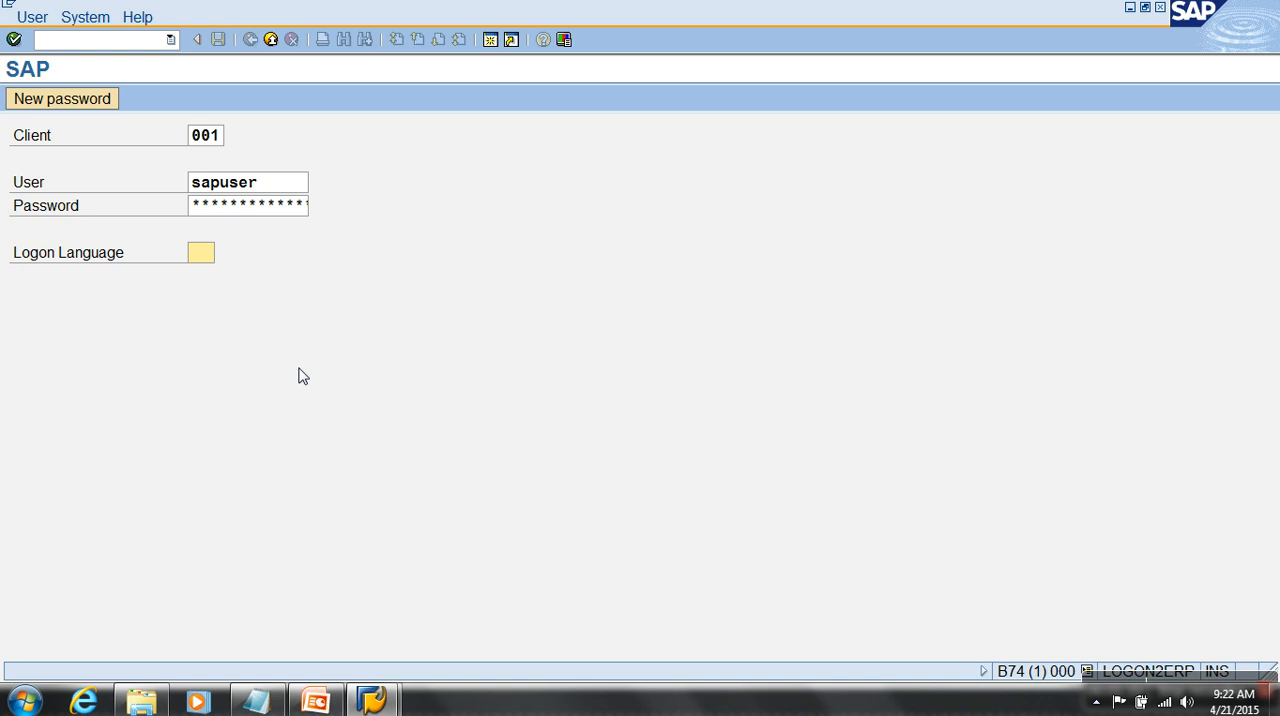
{"action": "key", "text": "Return"}
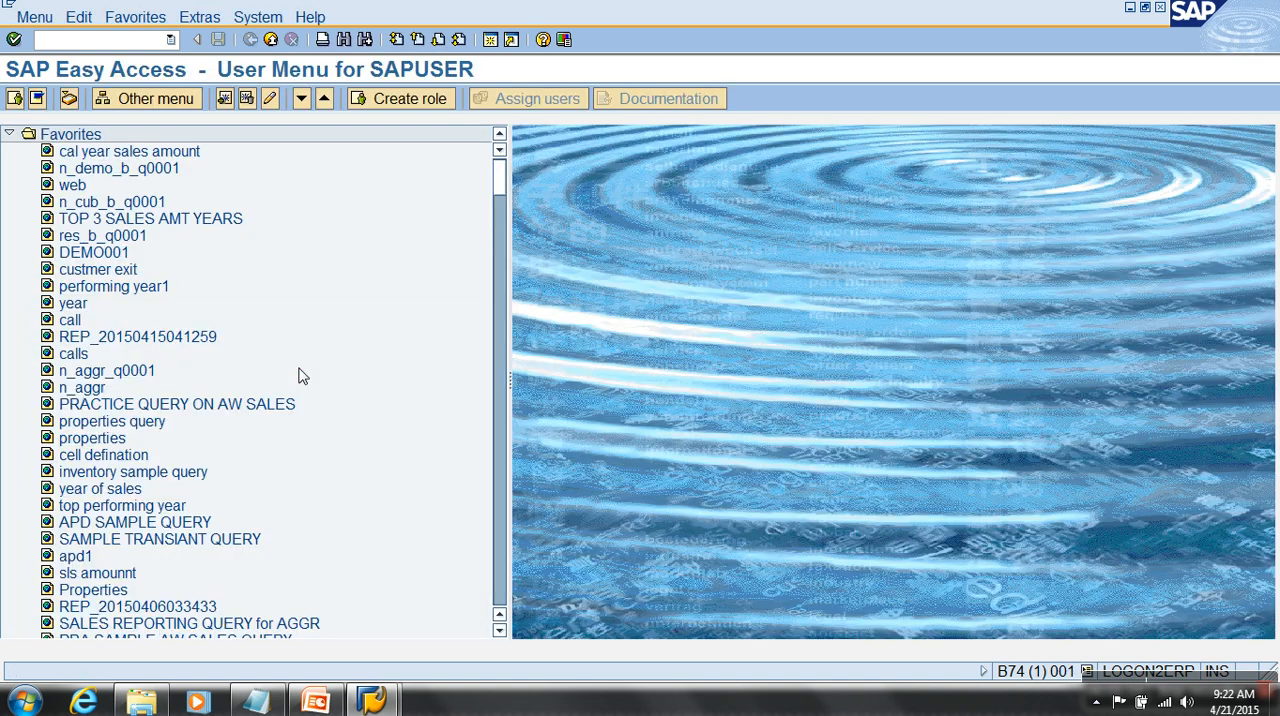
- Collapse the Favorites and User Menu folders and run transaction SU01D
{"action": "type", "text": "SU01D"}
{"action": "left_click", "coordinate": [170, 40]}
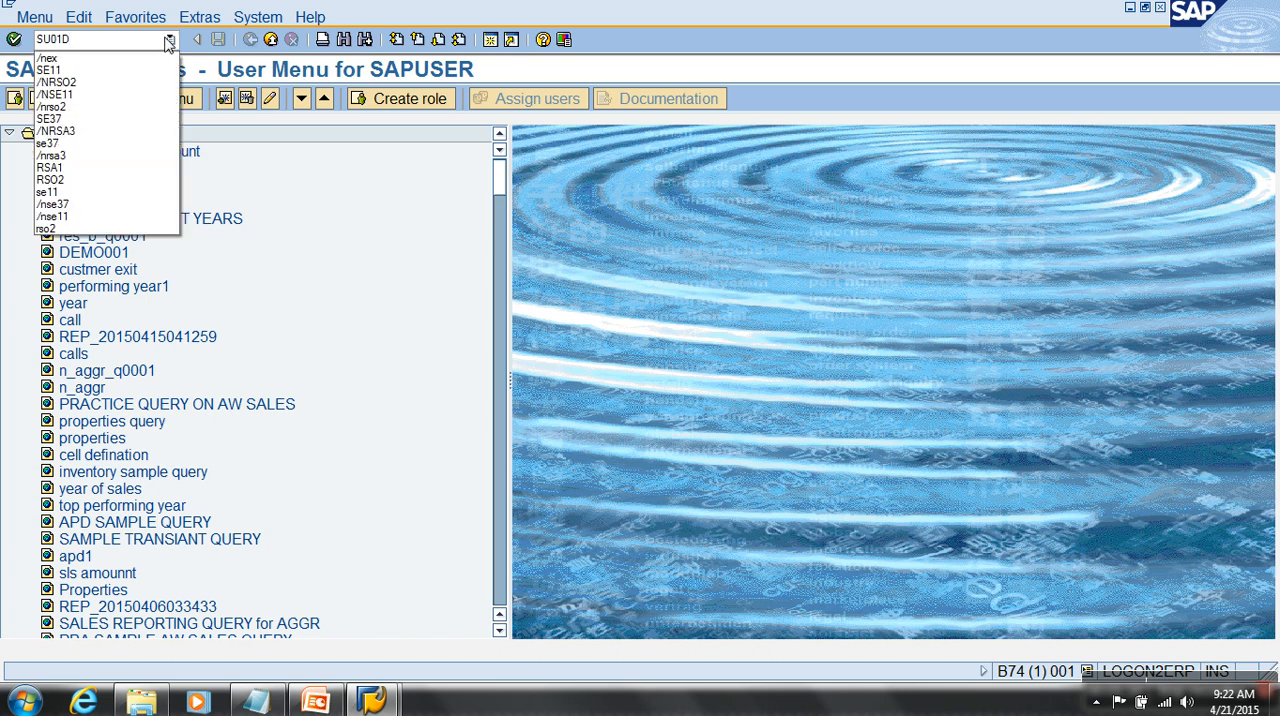
{"action": "left_click", "coordinate": [170, 40]}
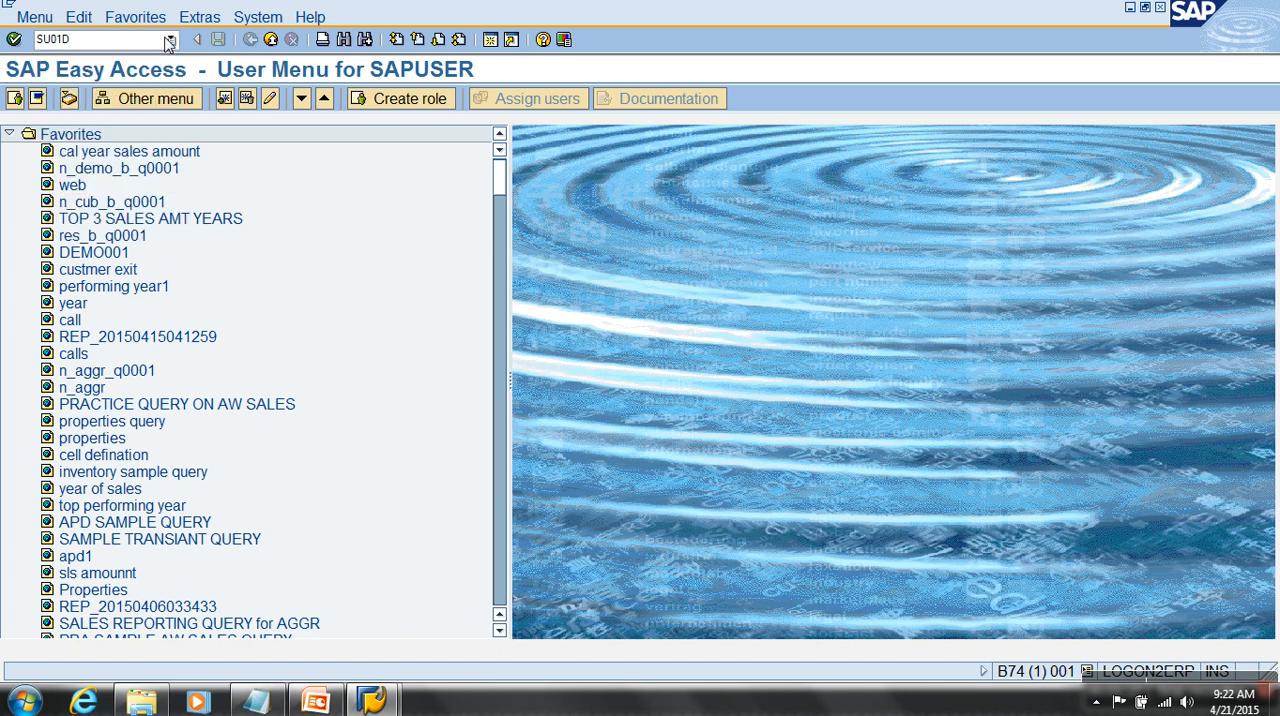
{"action": "left_click", "coordinate": [10, 134]}
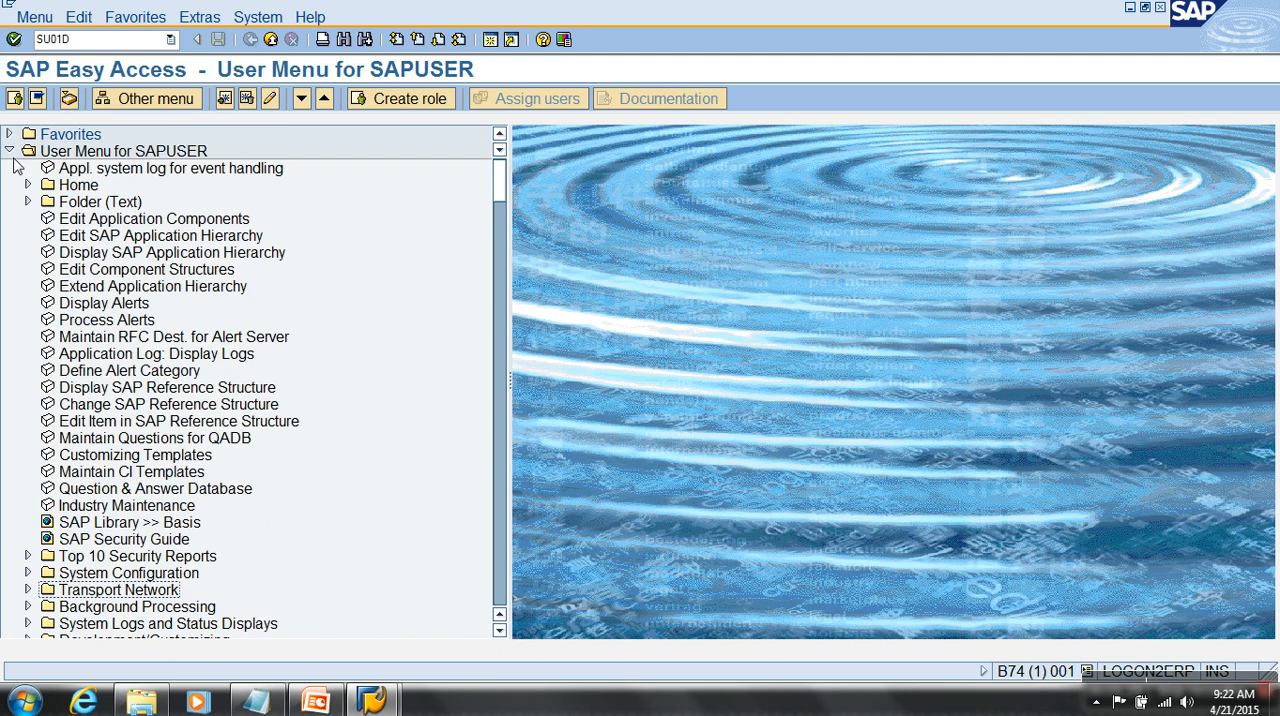
{"action": "left_click", "coordinate": [10, 151]}
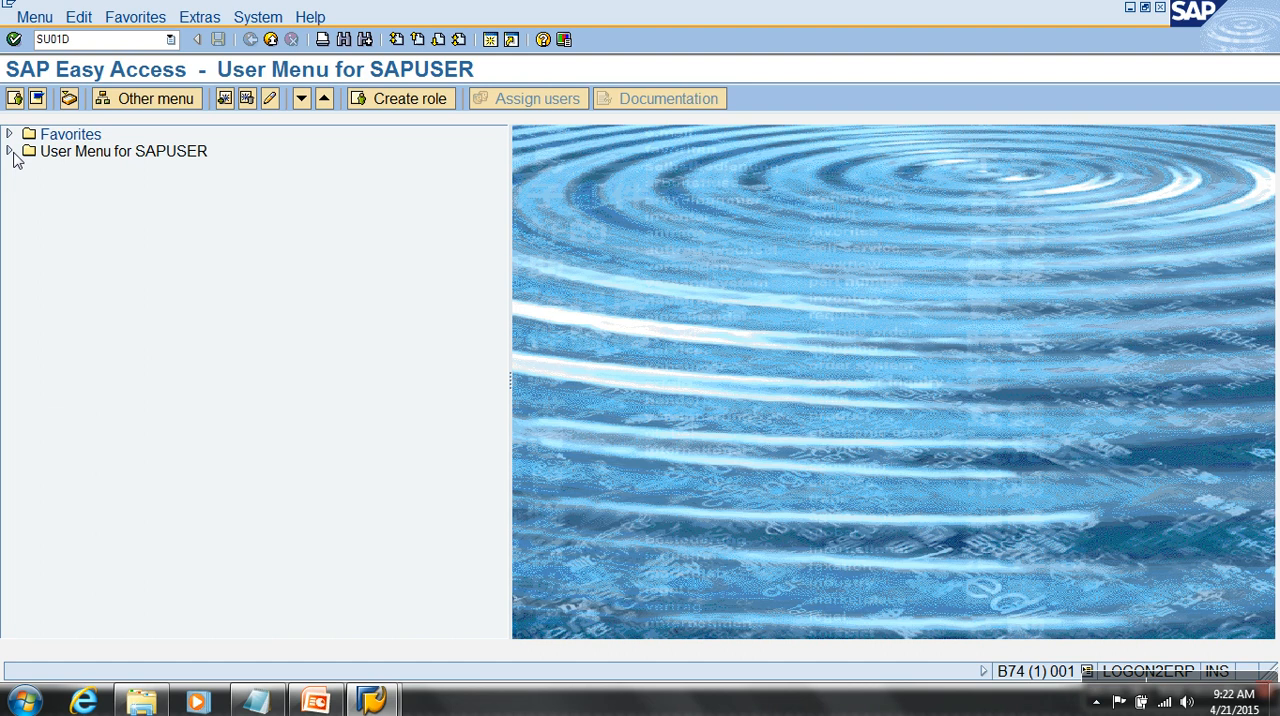
{"action": "left_click", "coordinate": [107, 44]}
{"action": "key", "text": "Return"}
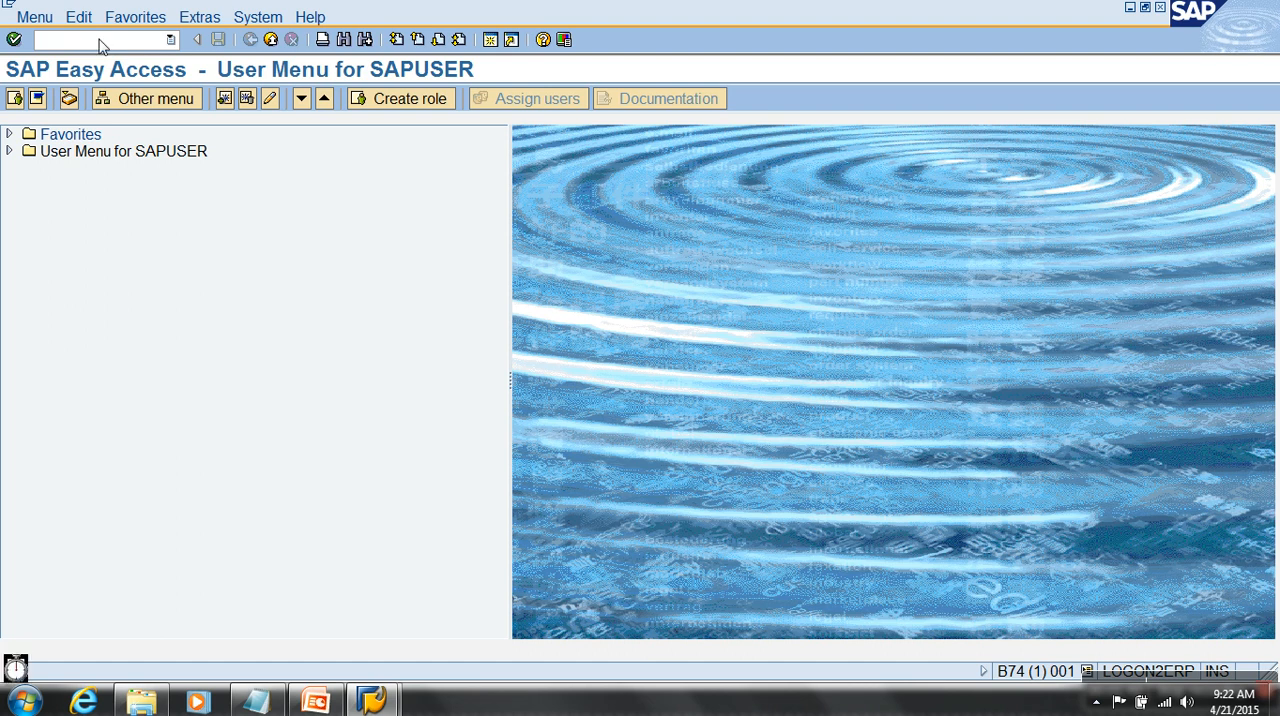
- Display the user record SAPUSER and review its logon data and default settings
{"action": "type", "text": "SAPUSER"}
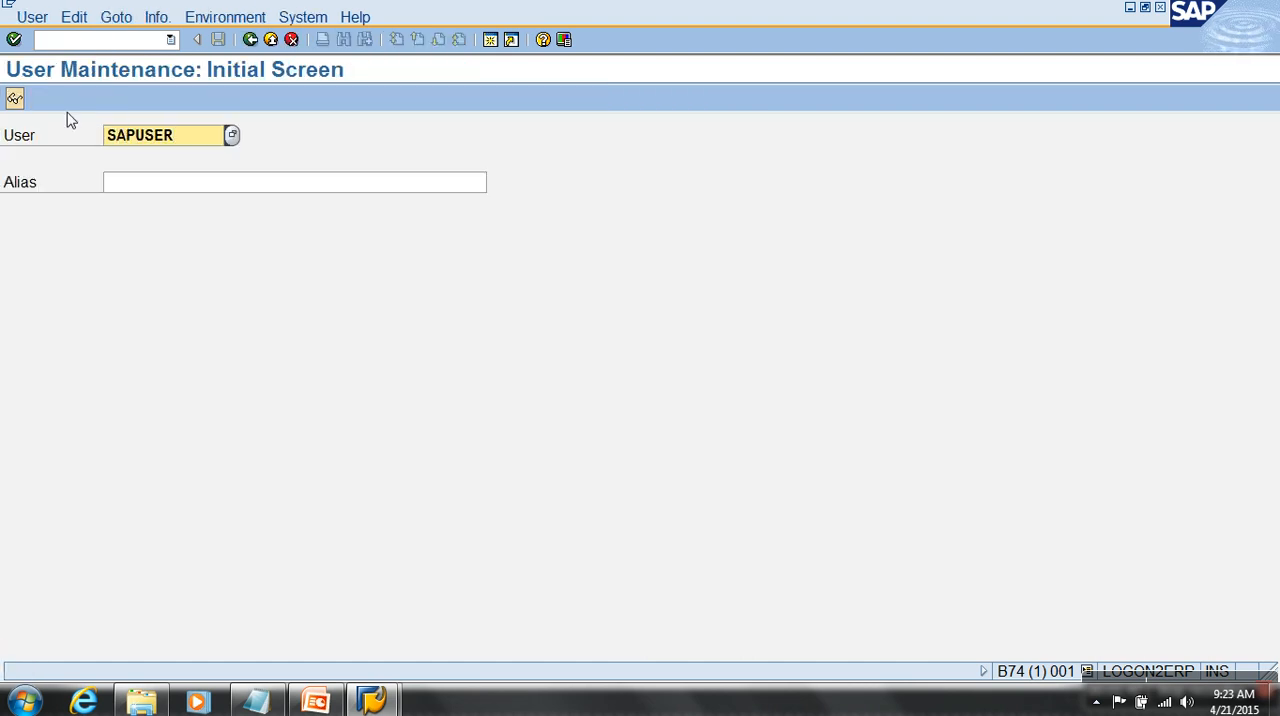
{"action": "left_click", "coordinate": [14, 98]}
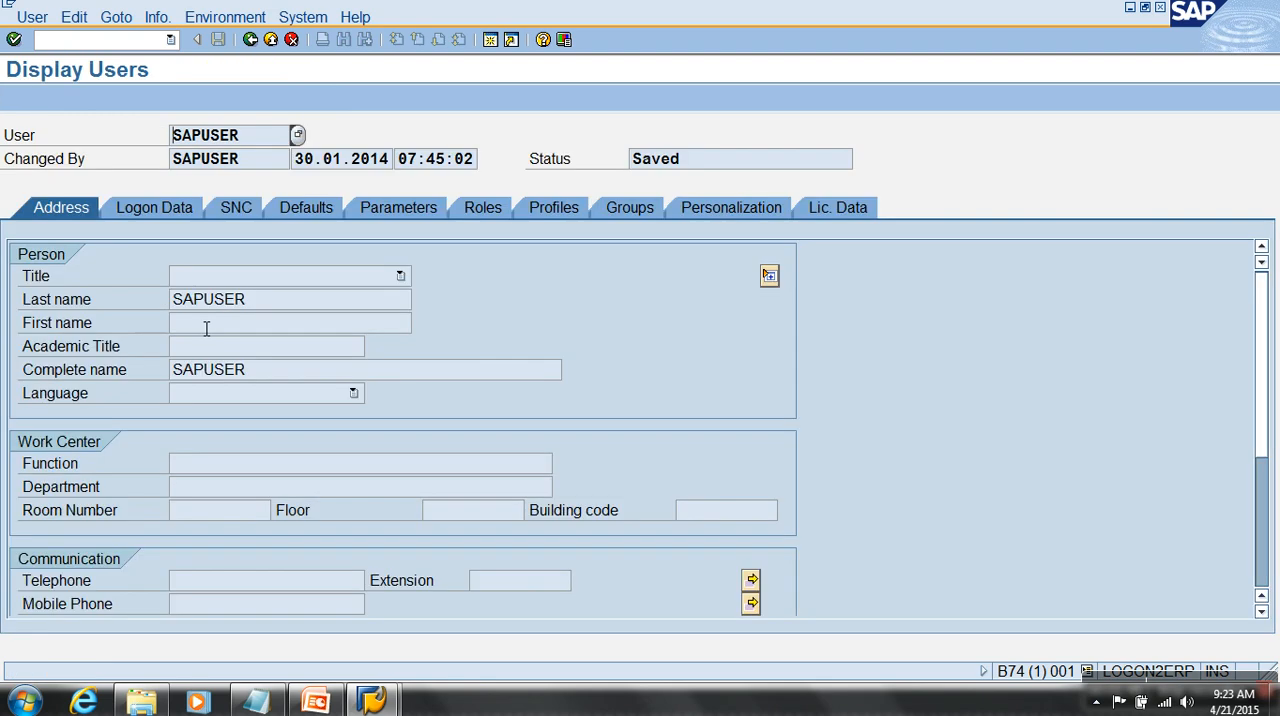
{"action": "left_click", "coordinate": [170, 208]}
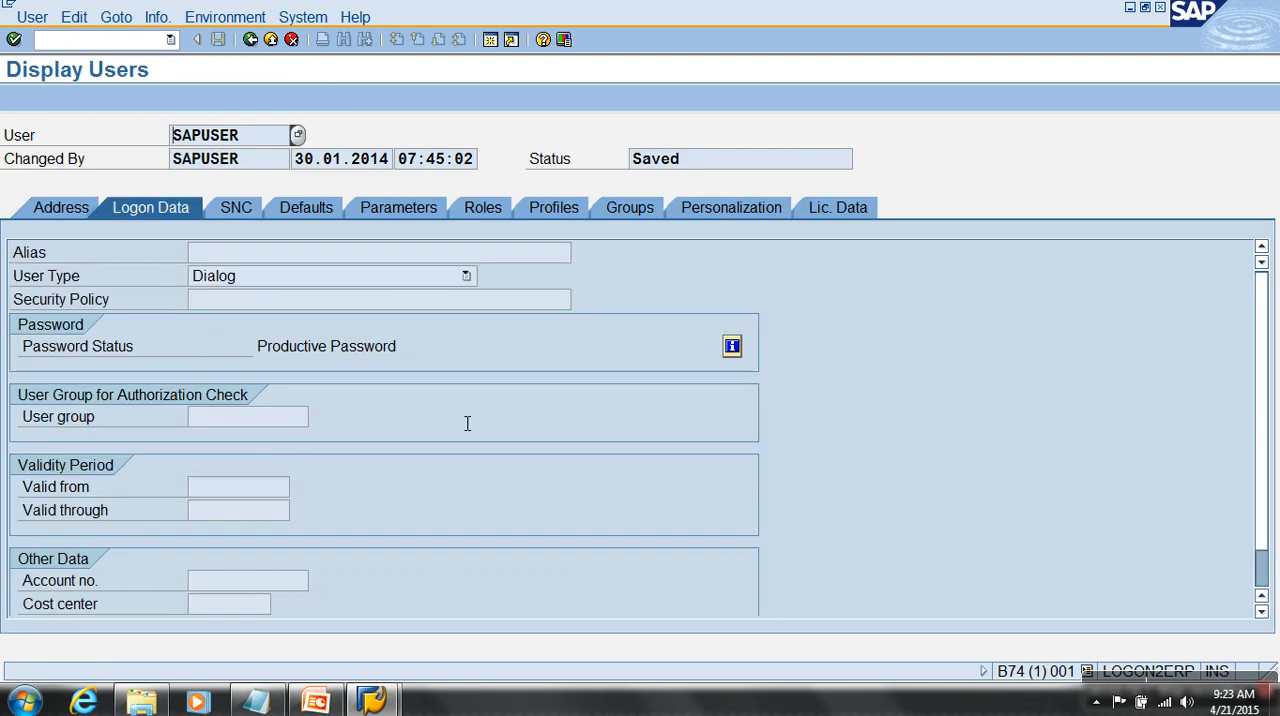
{"action": "left_click_drag", "start_coordinate": [1264, 320], "coordinate": [1268, 352]}
{"action": "scroll", "coordinate": [1268, 352], "scroll_direction": "up", "scroll_amount": 2}
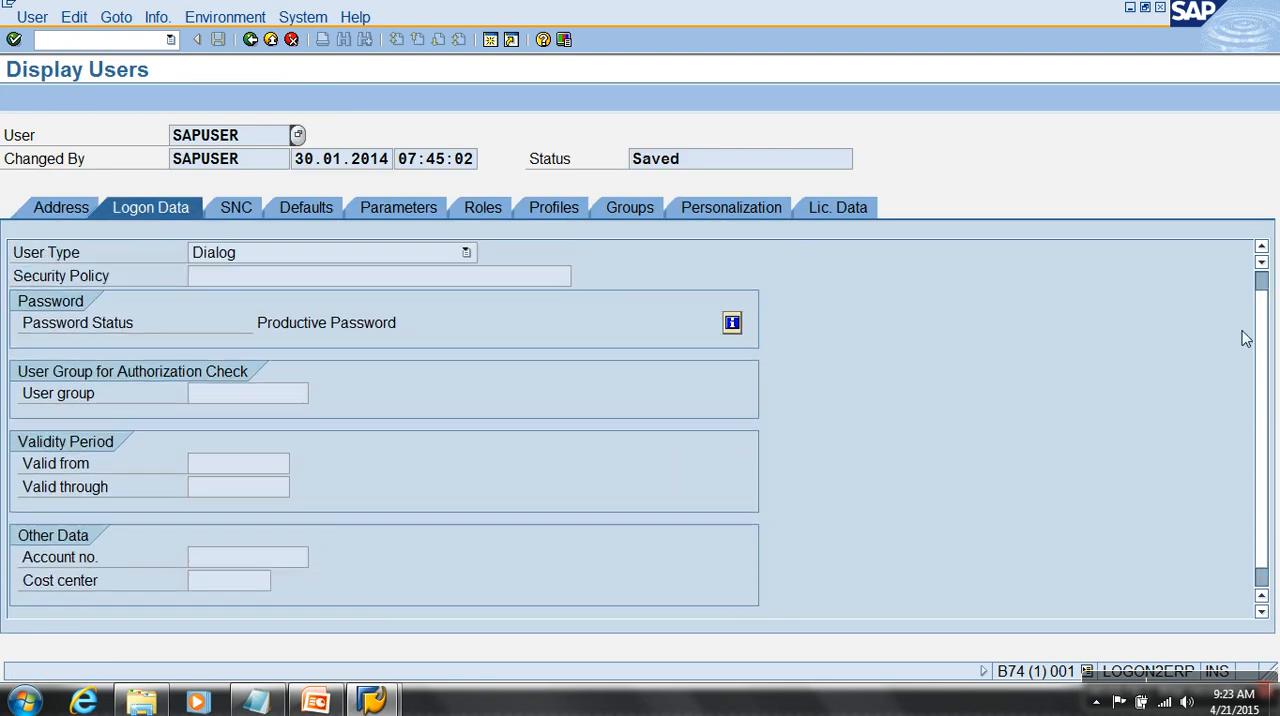
{"action": "left_click", "coordinate": [306, 208]}
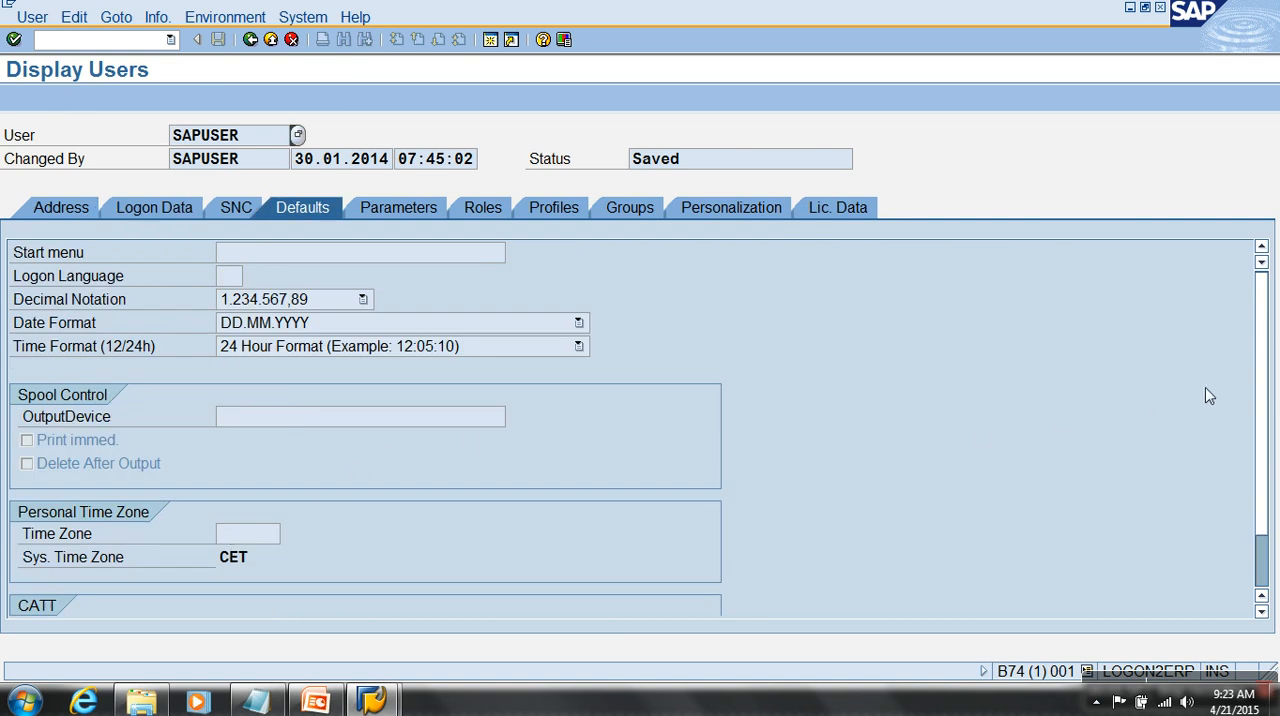
{"action": "scroll", "coordinate": [1251, 354], "scroll_direction": "down", "scroll_amount": 3}
{"action": "scroll", "coordinate": [1250, 380], "scroll_direction": "up", "scroll_amount": 3}
- Examine the user's address and company details, validity period and default logon language
{"action": "left_click", "coordinate": [63, 209]}
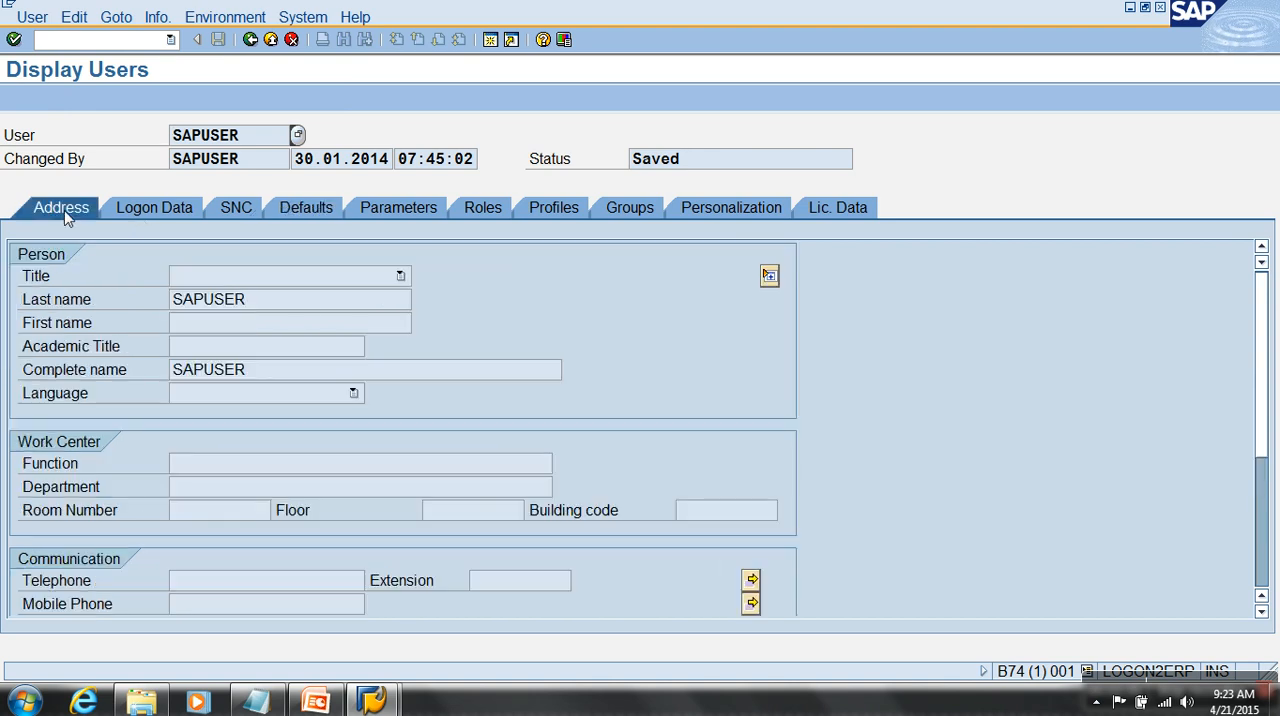
{"action": "left_click_drag", "start_coordinate": [1260, 342], "coordinate": [1258, 468]}
{"action": "left_click", "coordinate": [170, 210]}
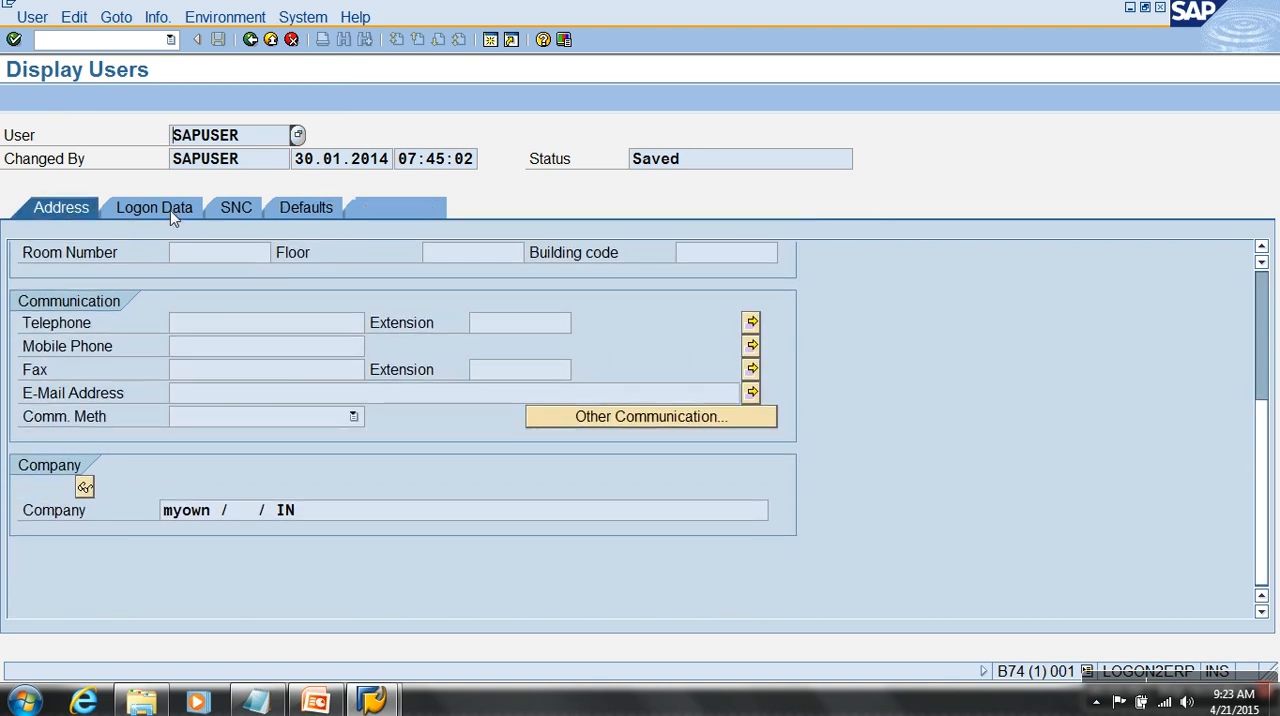
{"action": "left_click", "coordinate": [577, 425]}
{"action": "scroll", "coordinate": [573, 424], "scroll_direction": "down", "scroll_amount": 2}
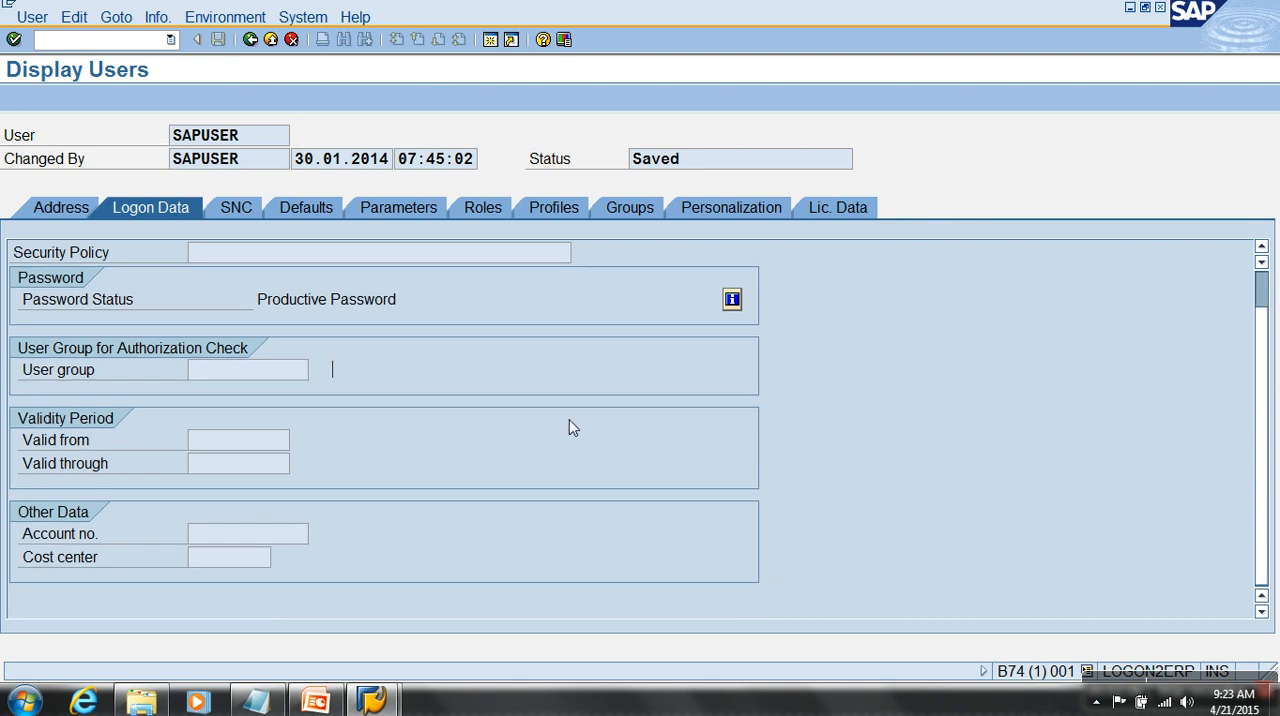
{"action": "left_click", "coordinate": [284, 213]}
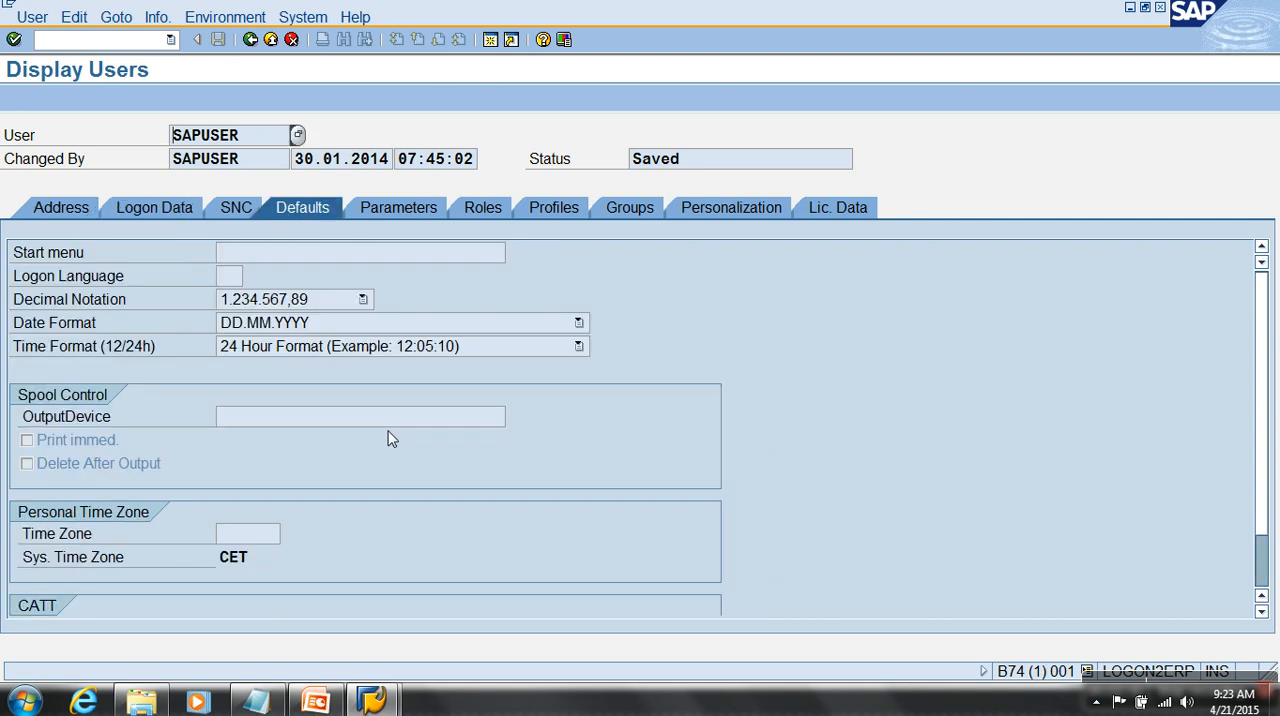
{"action": "left_click", "coordinate": [241, 281]}
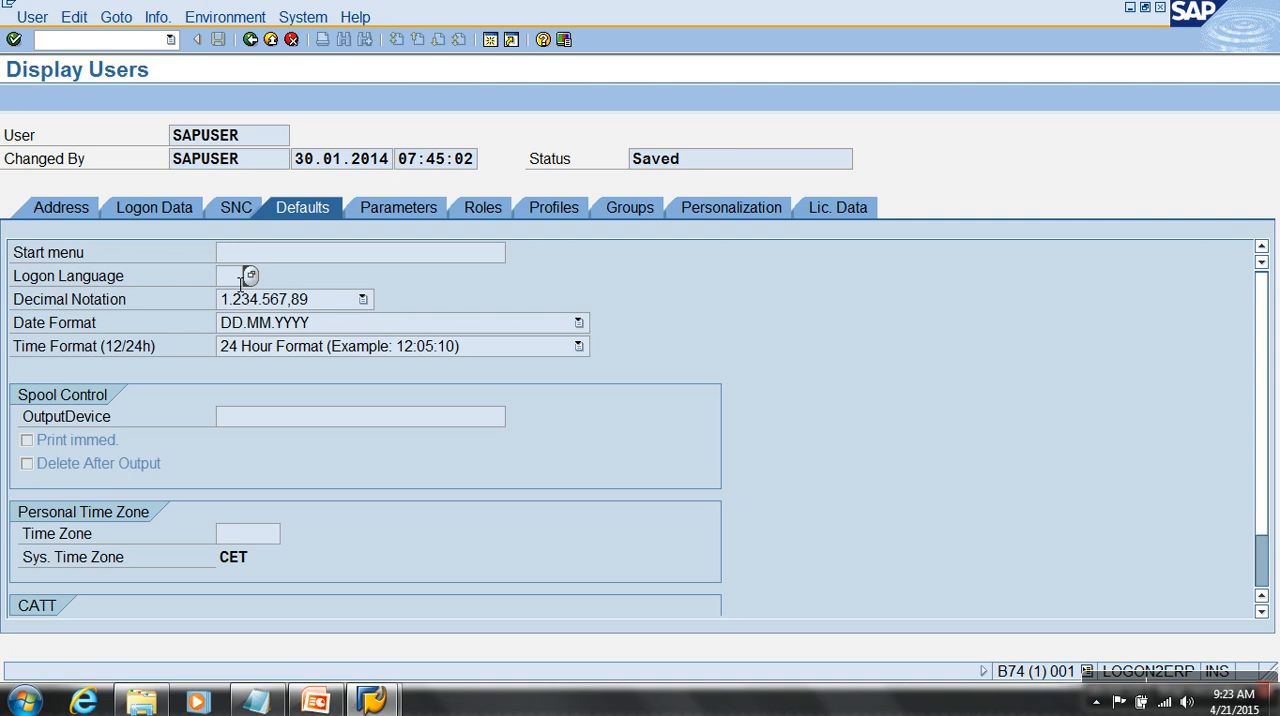
- Return to the SAP Easy Access screen and briefly expand the SAPUSER user menu before collapsing it again
{"action": "left_click", "coordinate": [270, 39]}
{"action": "left_click", "coordinate": [270, 39]}
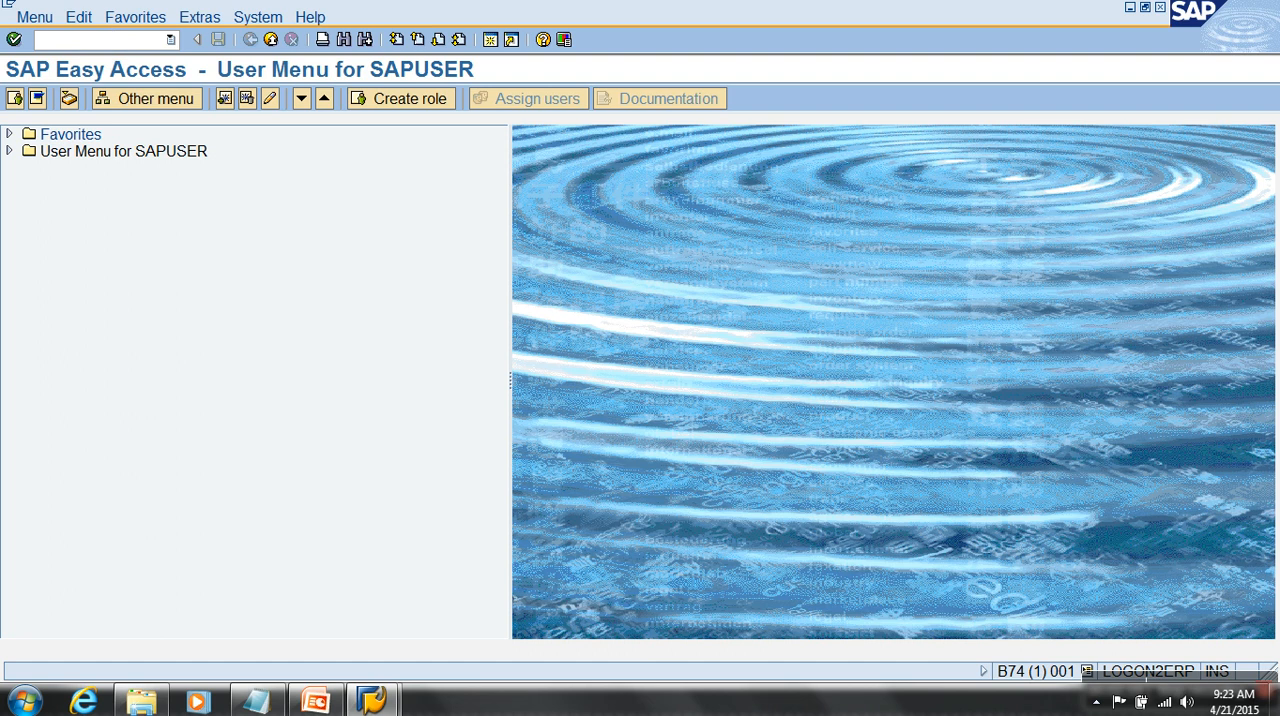
{"action": "left_click", "coordinate": [9, 151]}
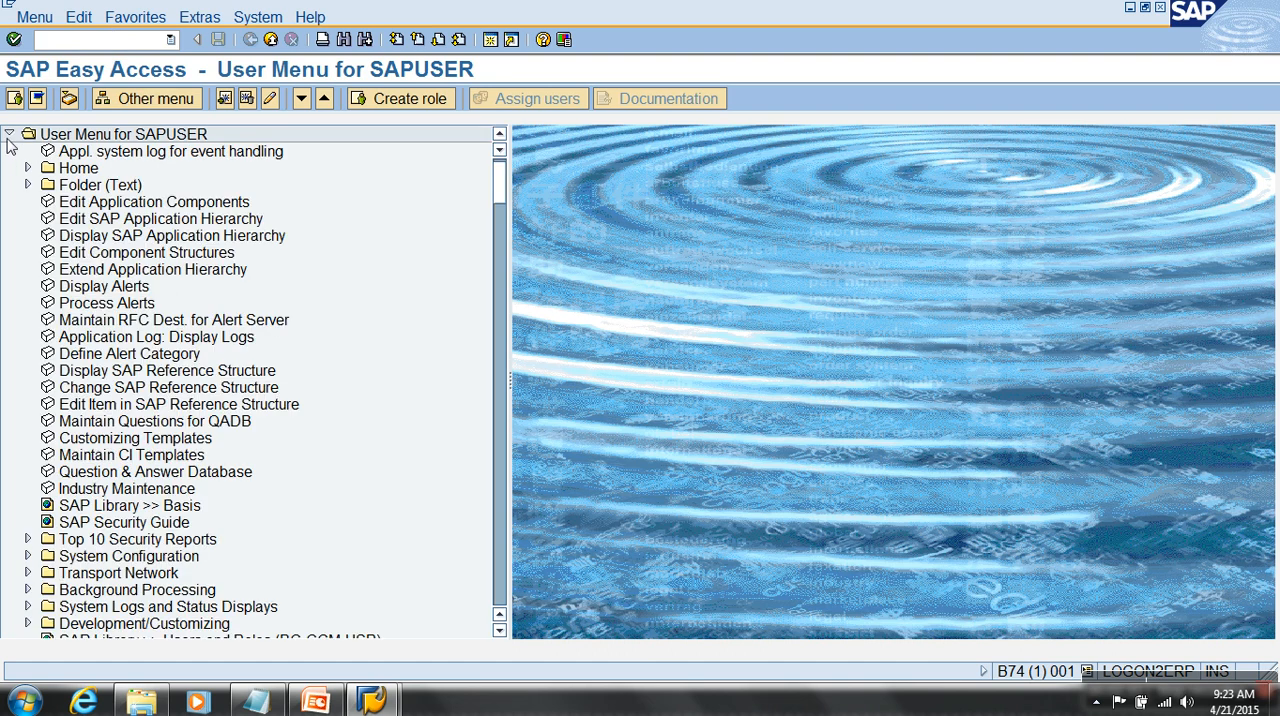
{"action": "left_click", "coordinate": [9, 134]}
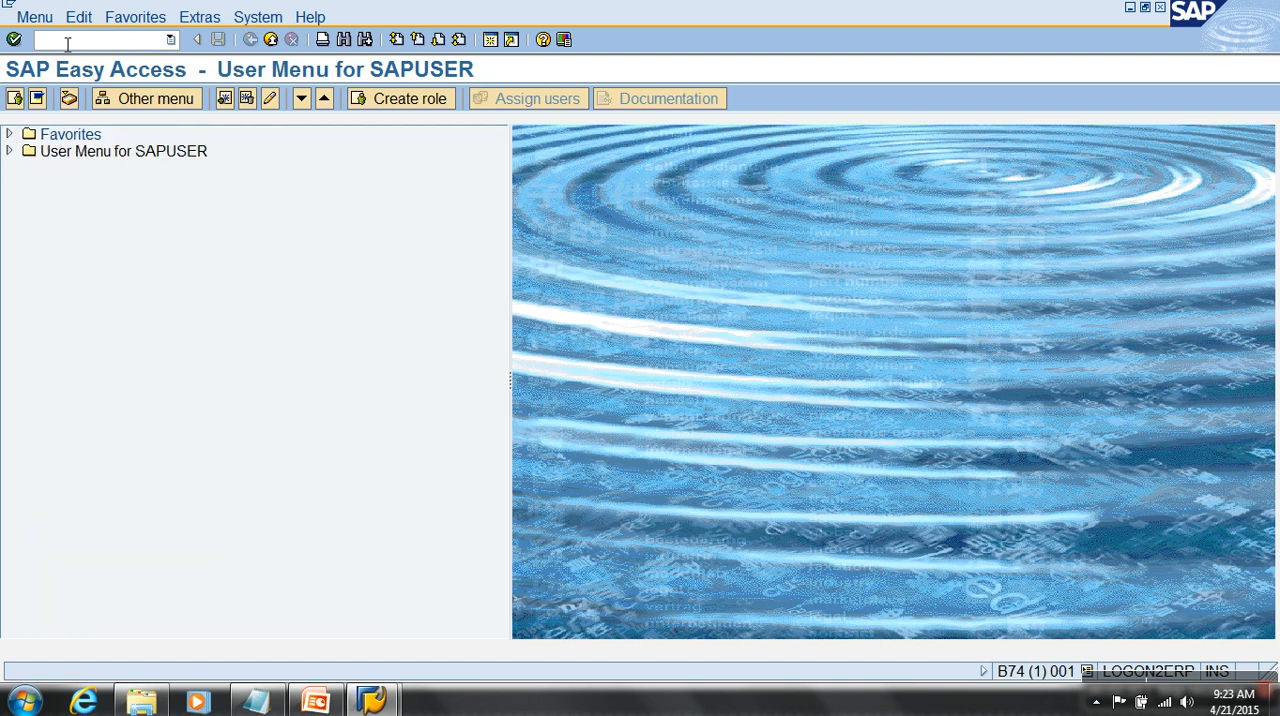
- Open the Data Warehousing Workbench with transaction RSA1 and collapse the Muthoot company node in the InfoProvider tree
{"action": "type", "text": "RSA1"}
{"action": "key", "text": "Return"}
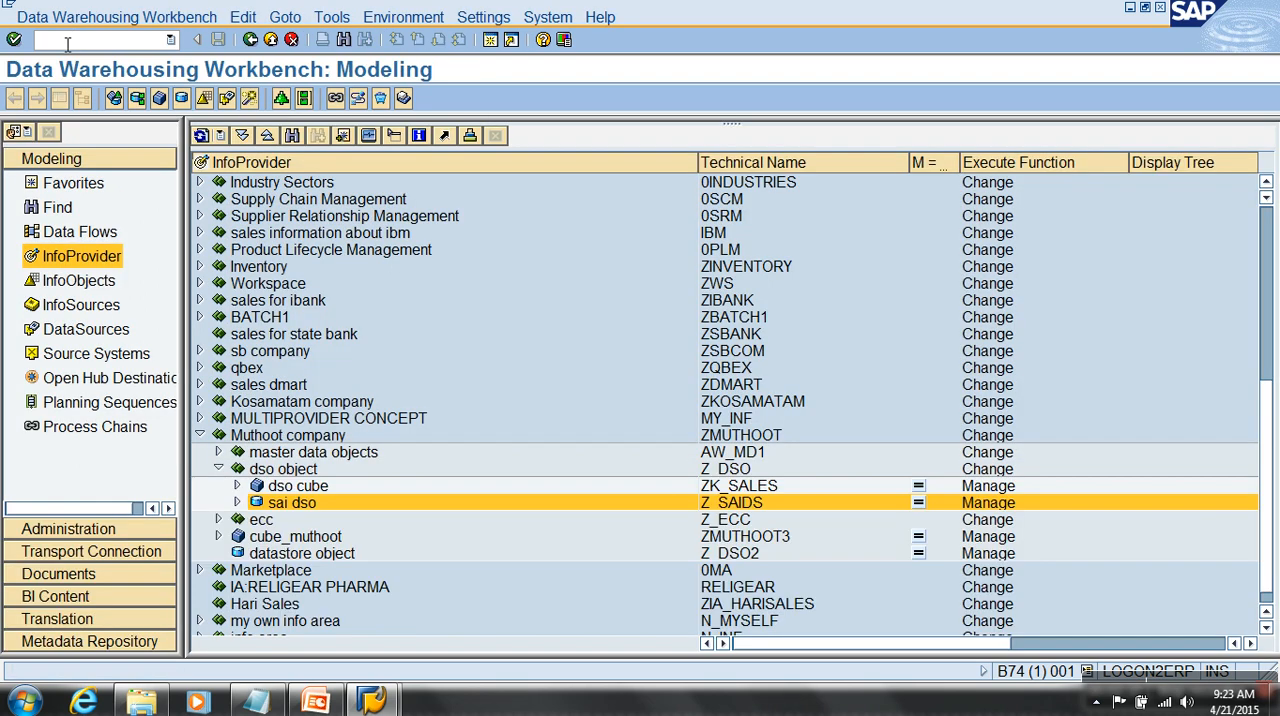
{"action": "left_click", "coordinate": [199, 435]}
{"action": "scroll", "coordinate": [283, 423], "scroll_direction": "up", "scroll_amount": 5}
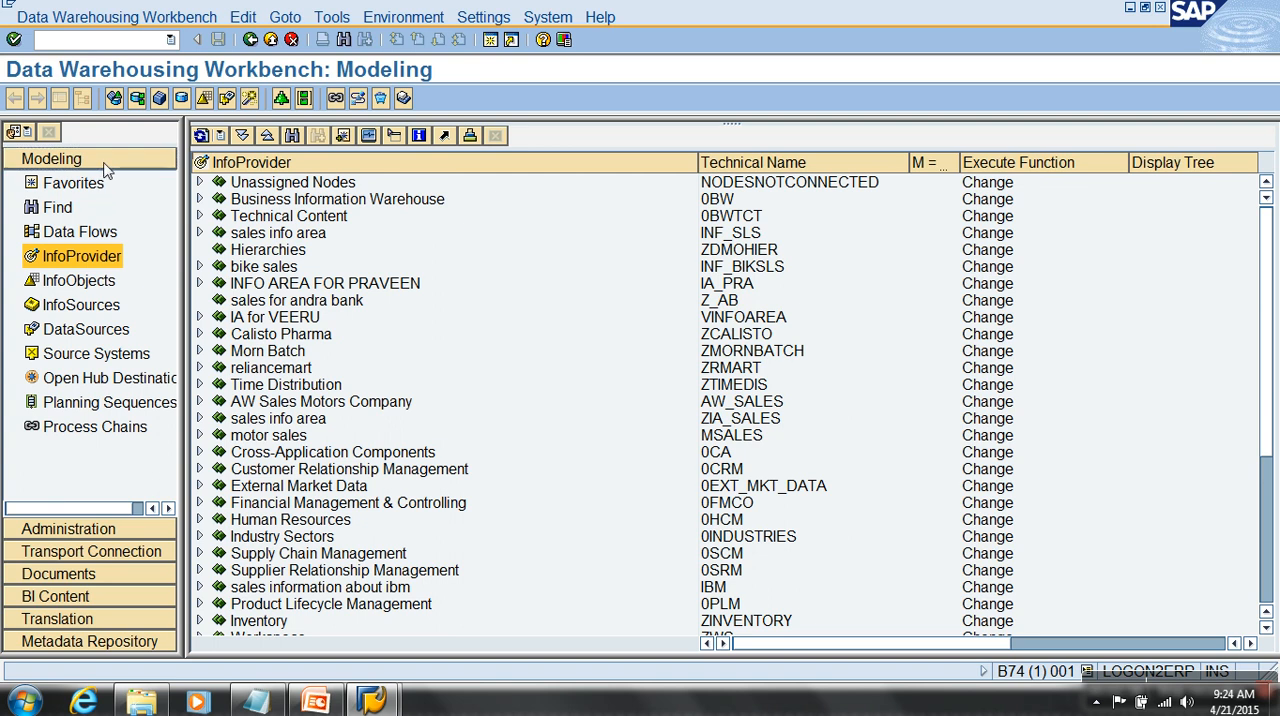
- Look over the Administration and Transport Connection areas of the workbench and return to Modeling
{"action": "left_click", "coordinate": [86, 533]}
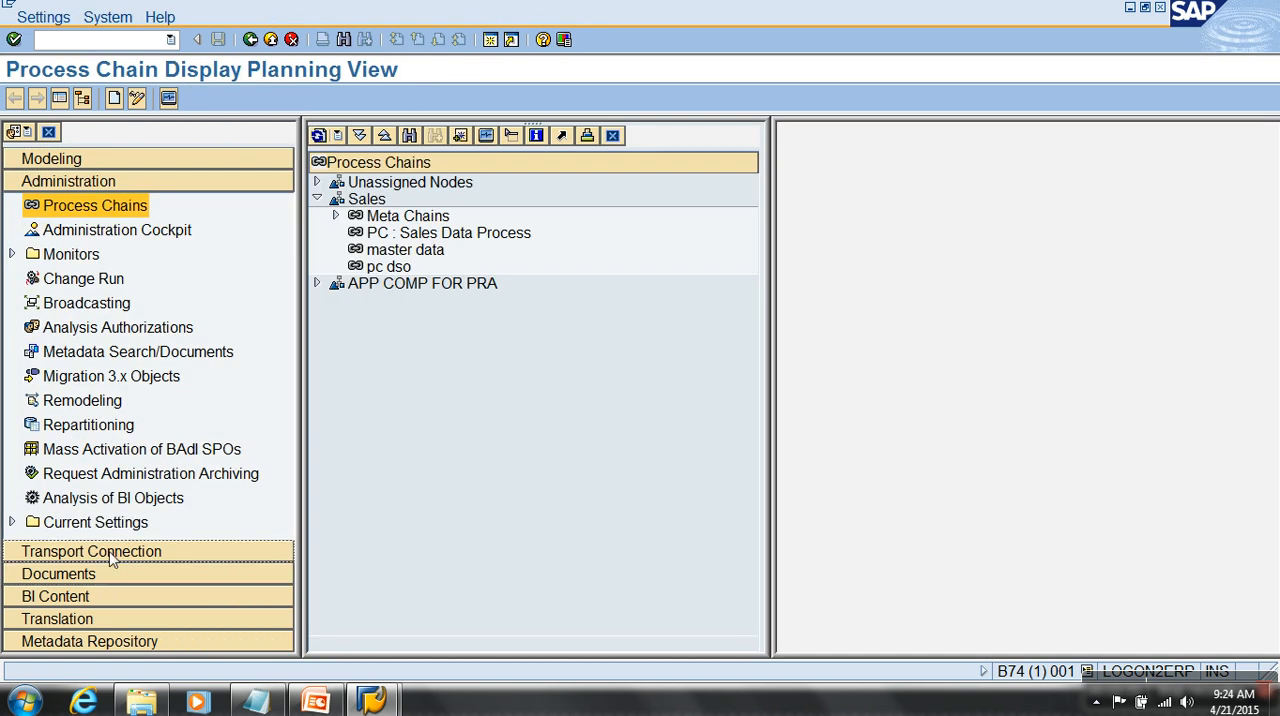
{"action": "left_click", "coordinate": [111, 551]}
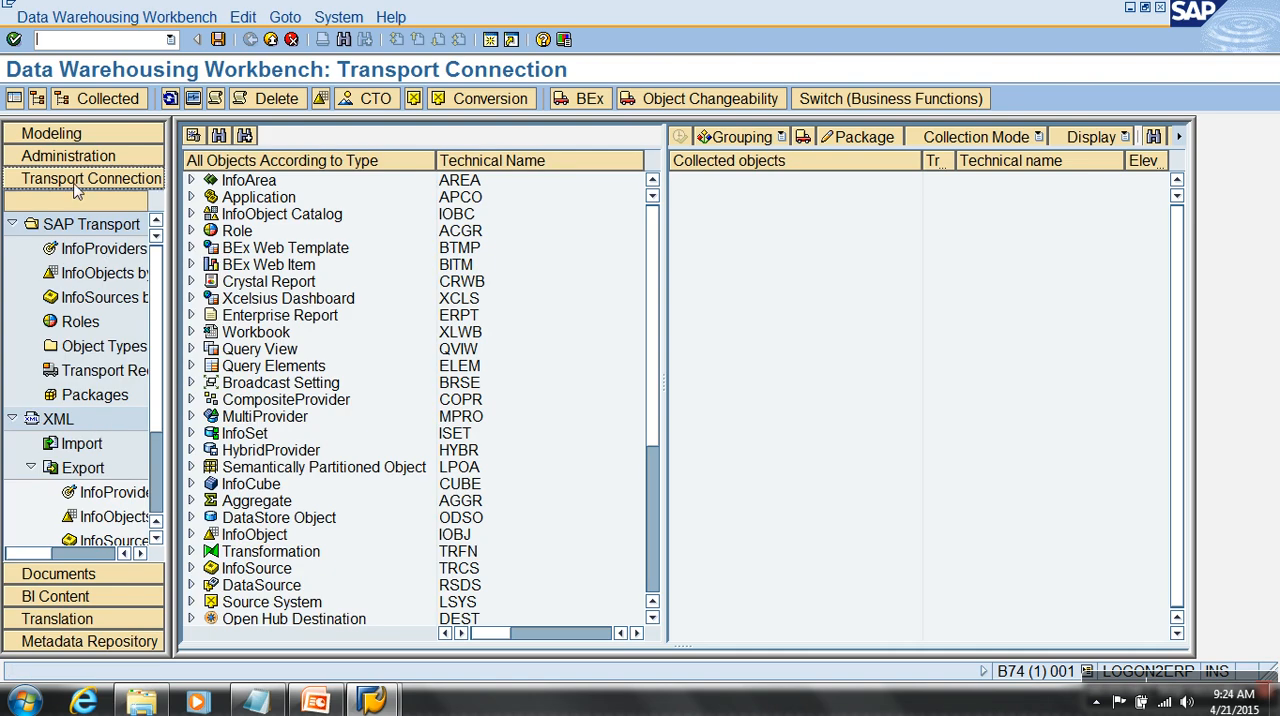
{"action": "left_click", "coordinate": [55, 134]}
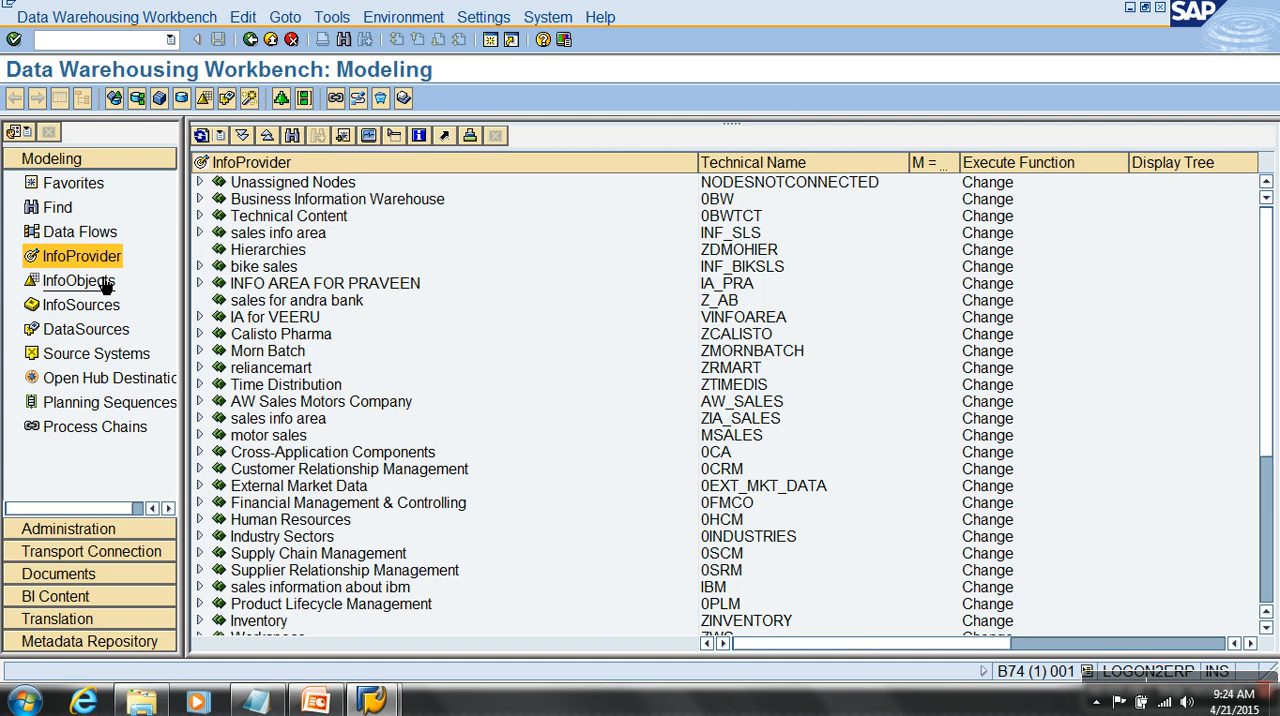
- Open the Administration area and display the Meta Chains process chain under Sales
{"action": "left_click", "coordinate": [104, 539]}
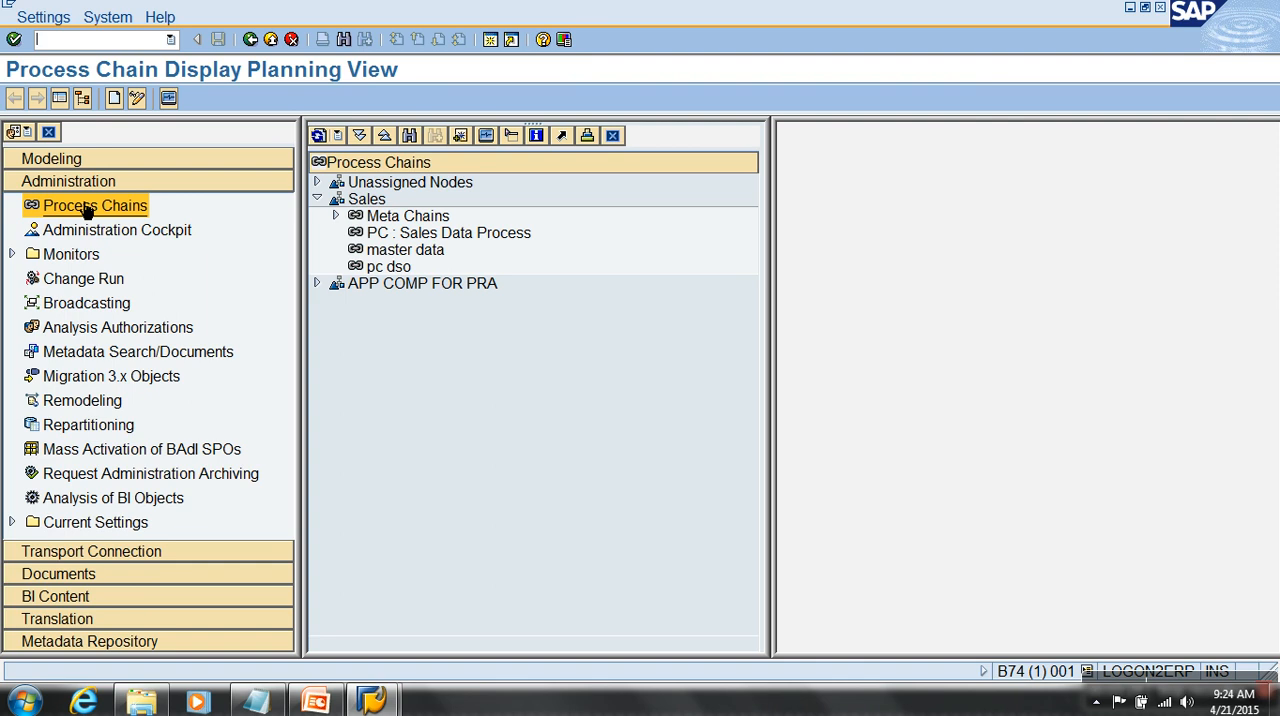
{"action": "double_click", "coordinate": [418, 220]}
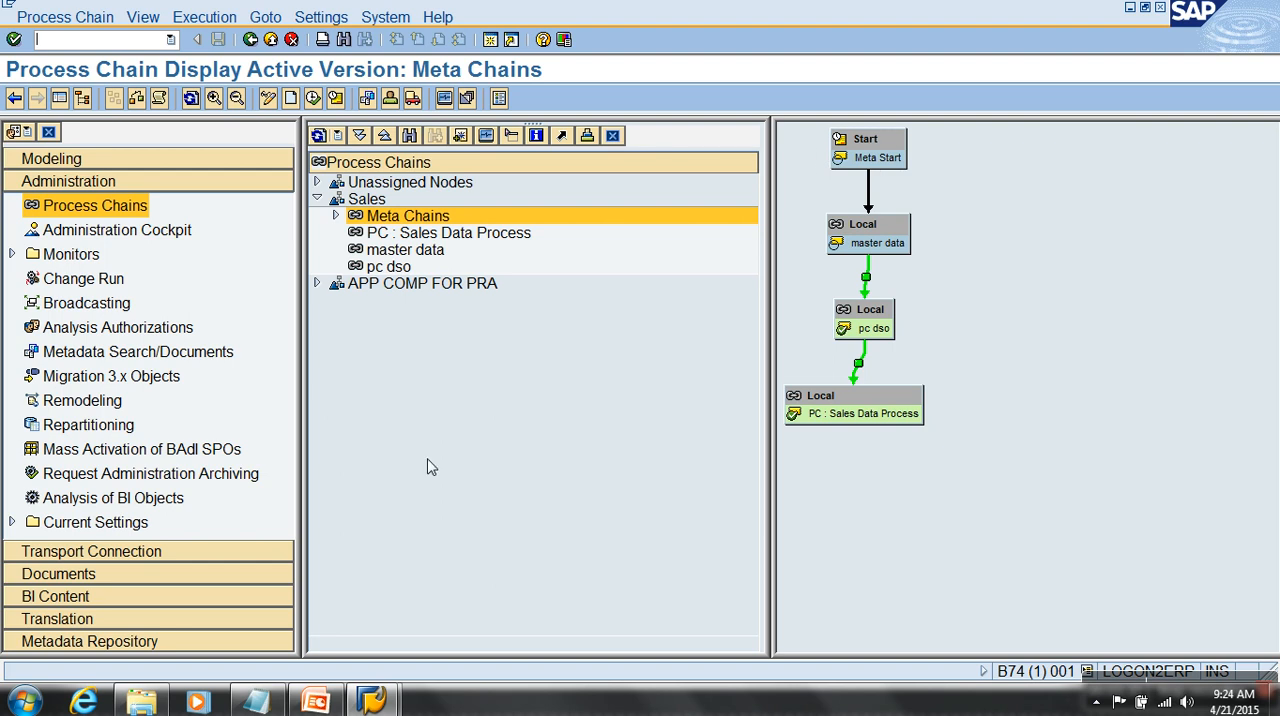
- Review the Transport Connection, BI Content, Translation and Metadata Repository areas one after another, finishing back in Modeling
{"action": "left_click", "coordinate": [247, 553]}
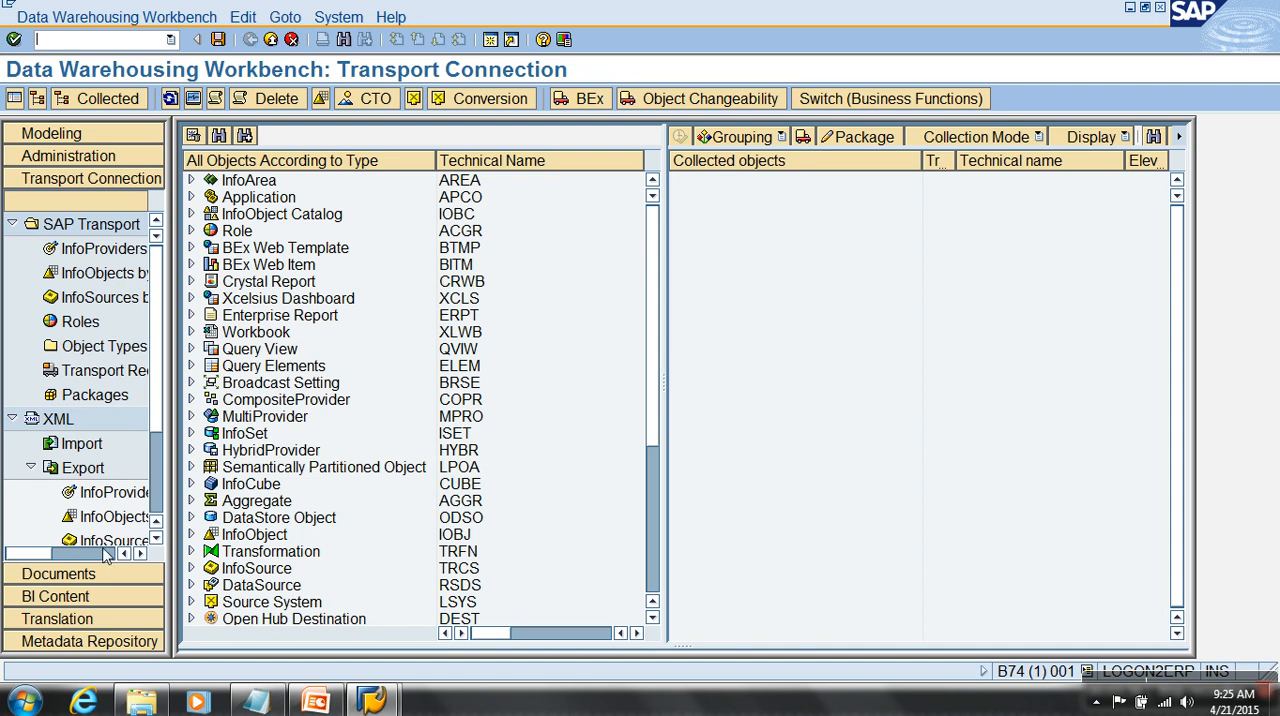
{"action": "left_click", "coordinate": [104, 597]}
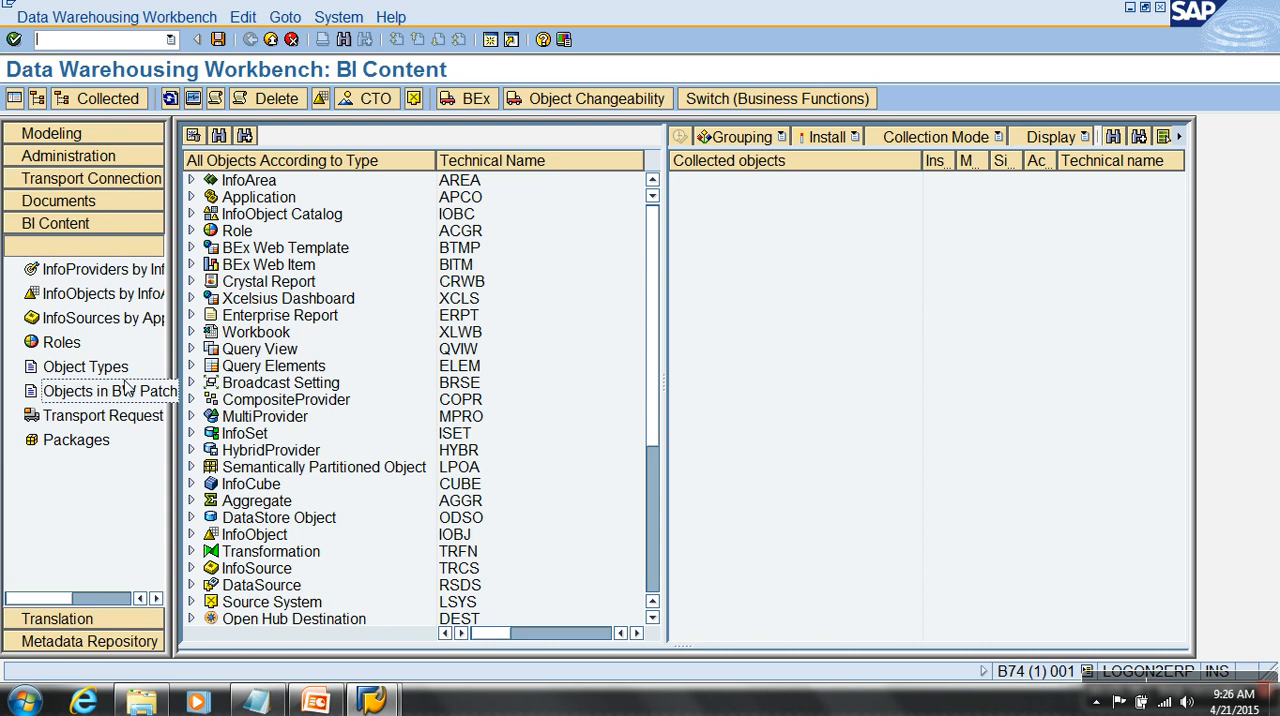
{"action": "left_click", "coordinate": [87, 621]}
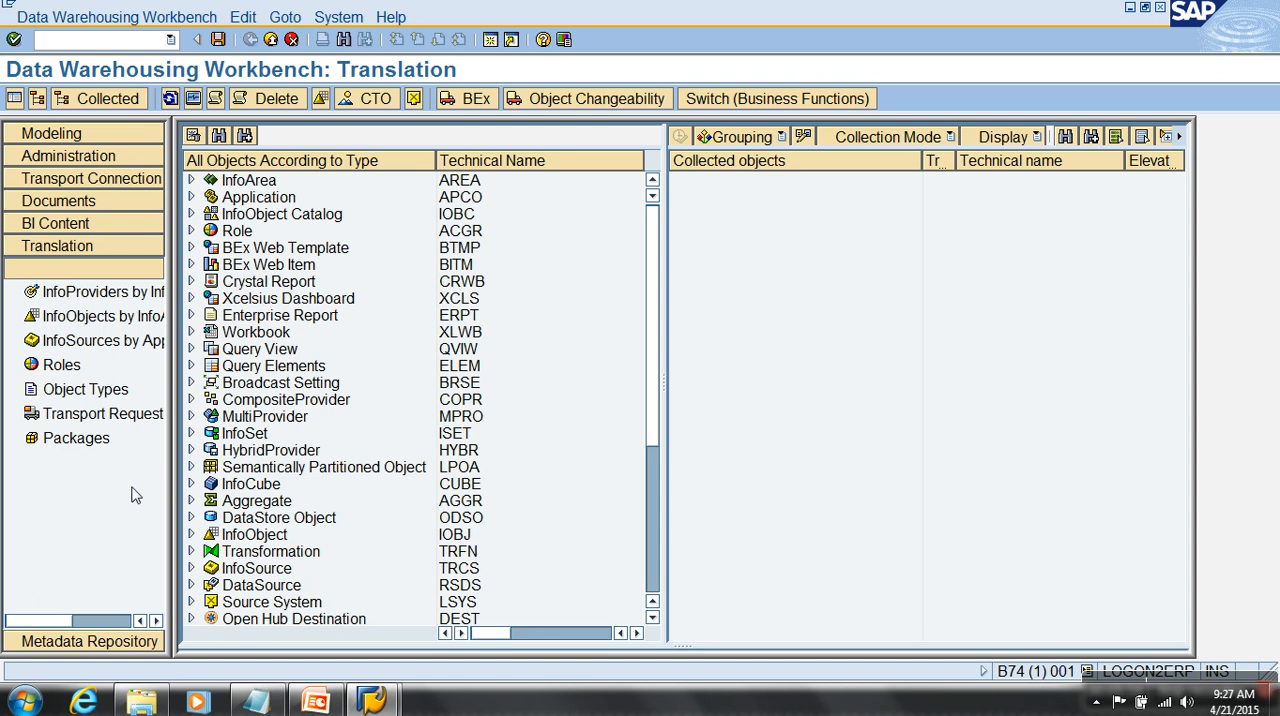
{"action": "left_click", "coordinate": [118, 648]}
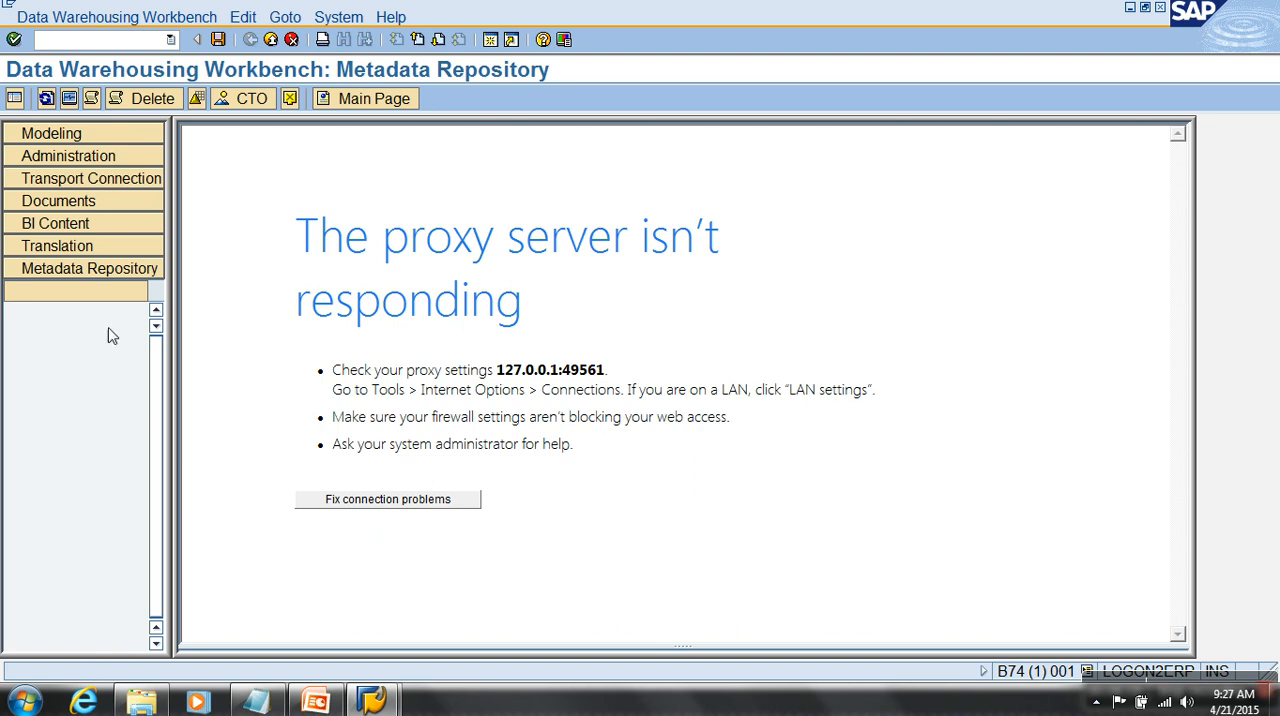
{"action": "left_click", "coordinate": [70, 134]}
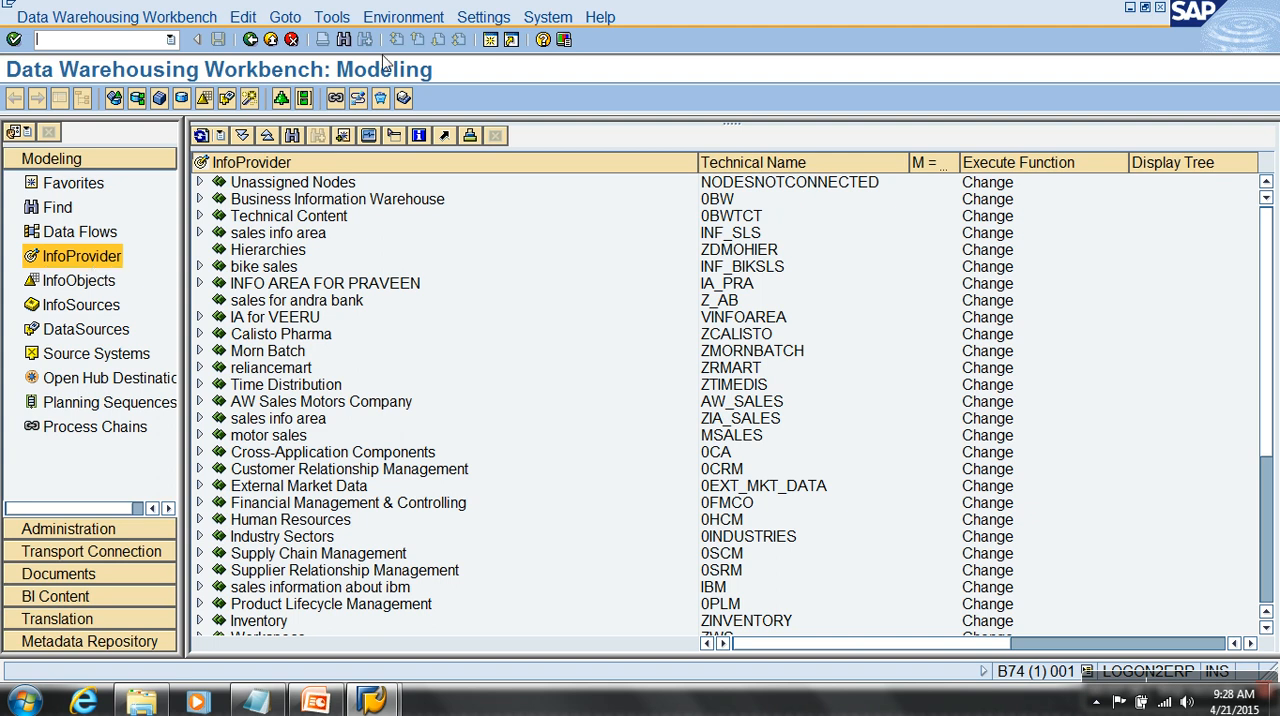
- Switch to the Qbex presentation in PowerPoint, start the slide show at the Day 3 slide and advance to the Info Area slide
{"action": "mouse_move", "coordinate": [316, 705]}
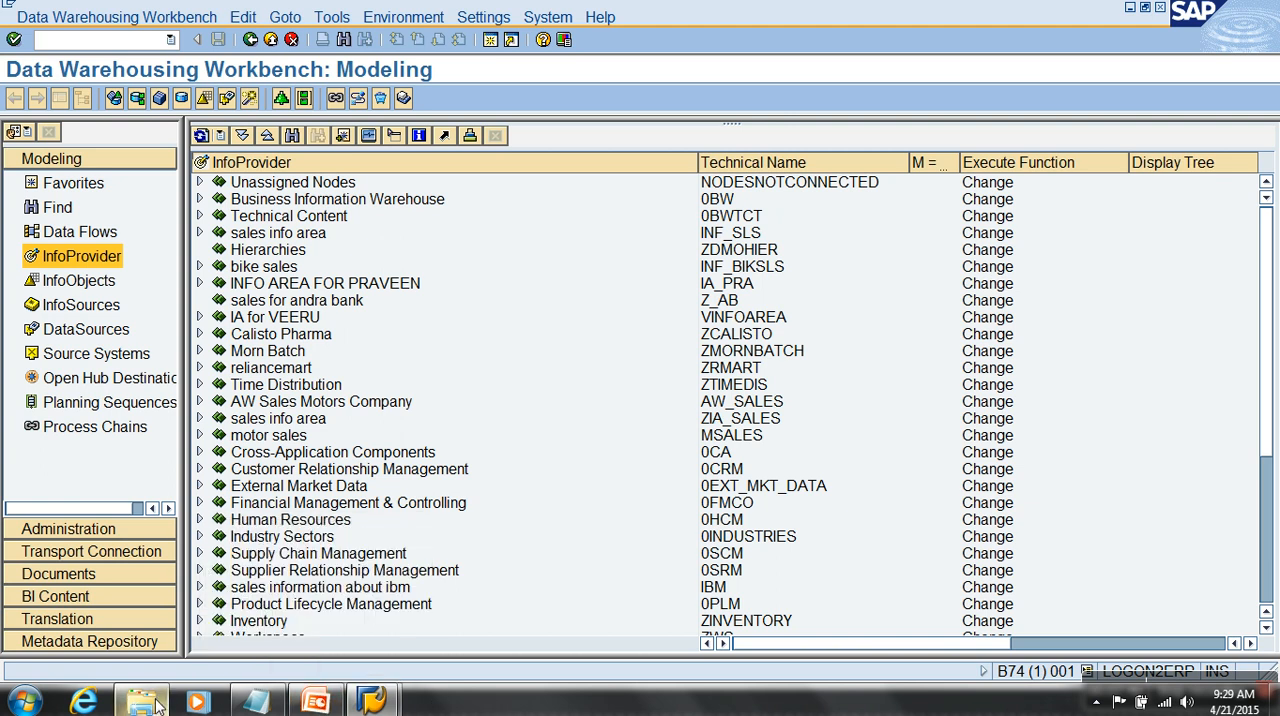
{"action": "left_click", "coordinate": [316, 705]}
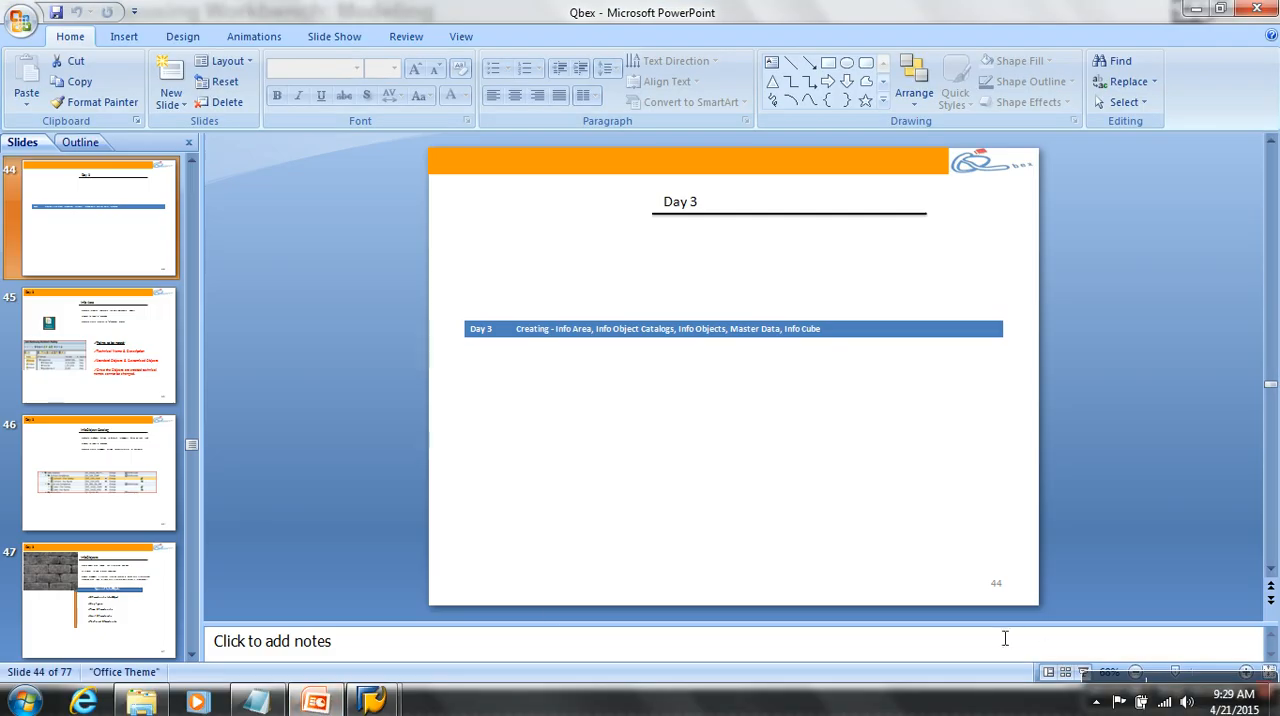
{"action": "left_click", "coordinate": [1084, 672]}
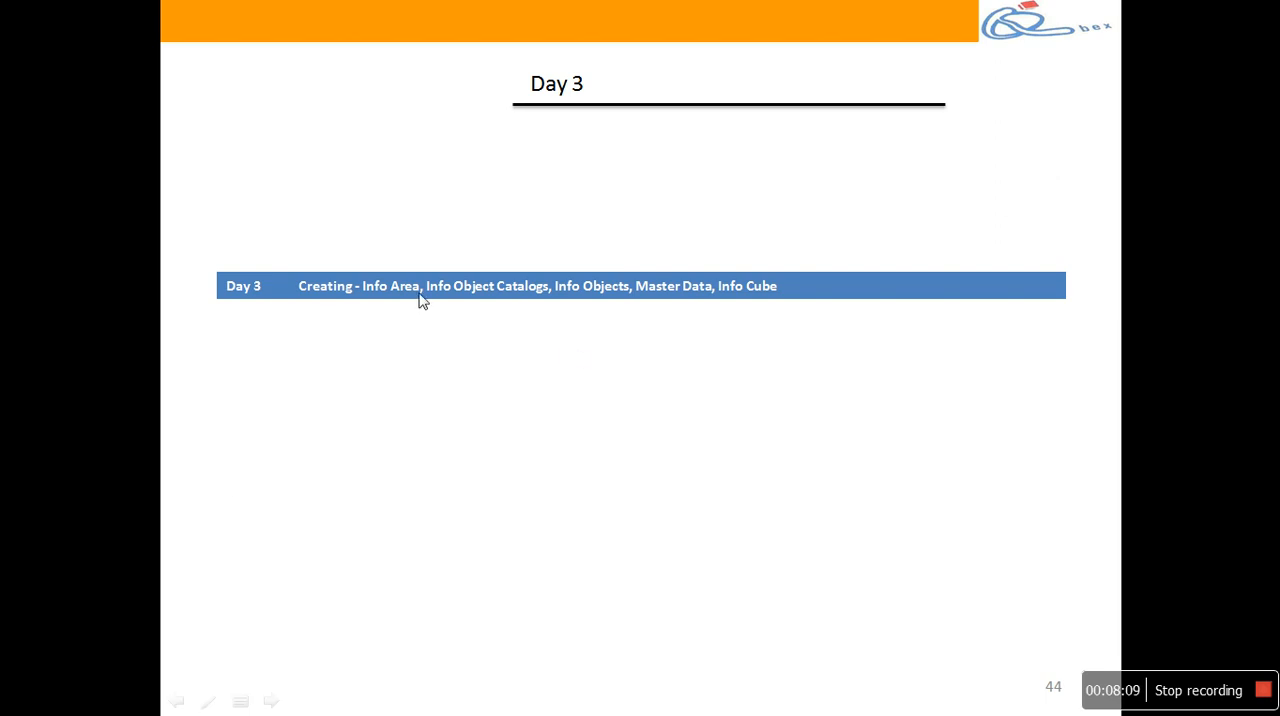
{"action": "left_click", "coordinate": [756, 311]}
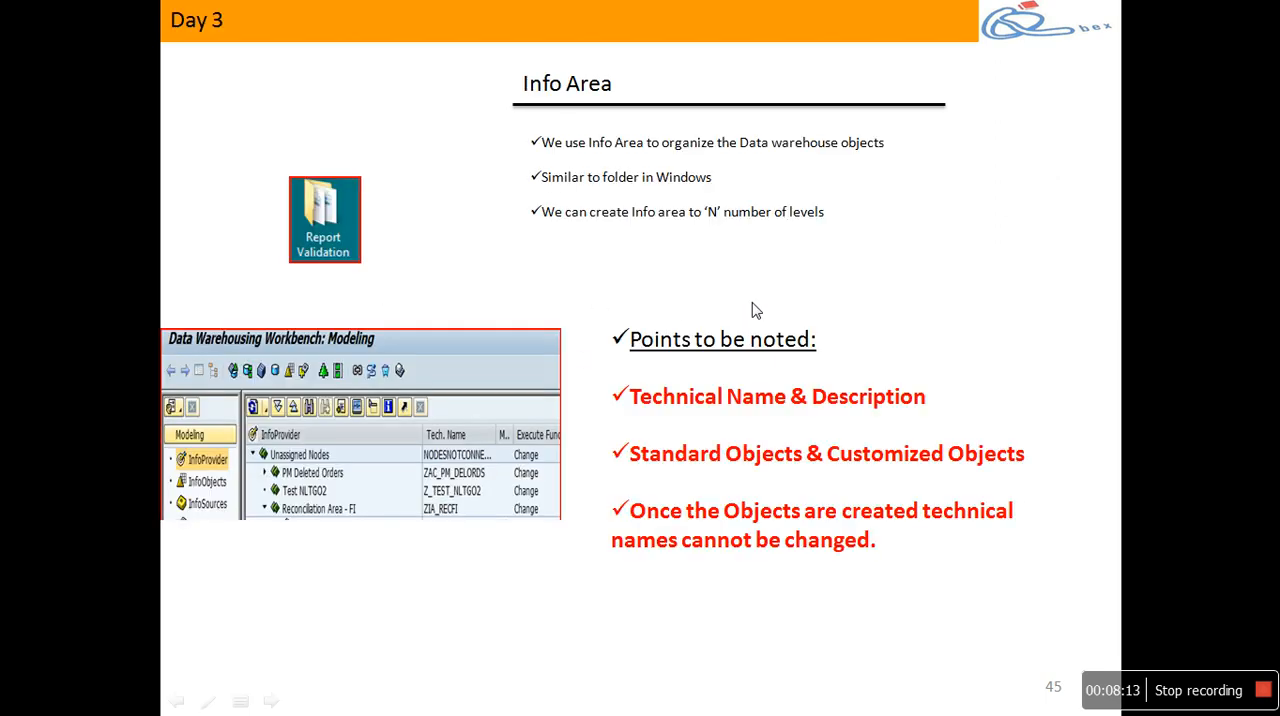
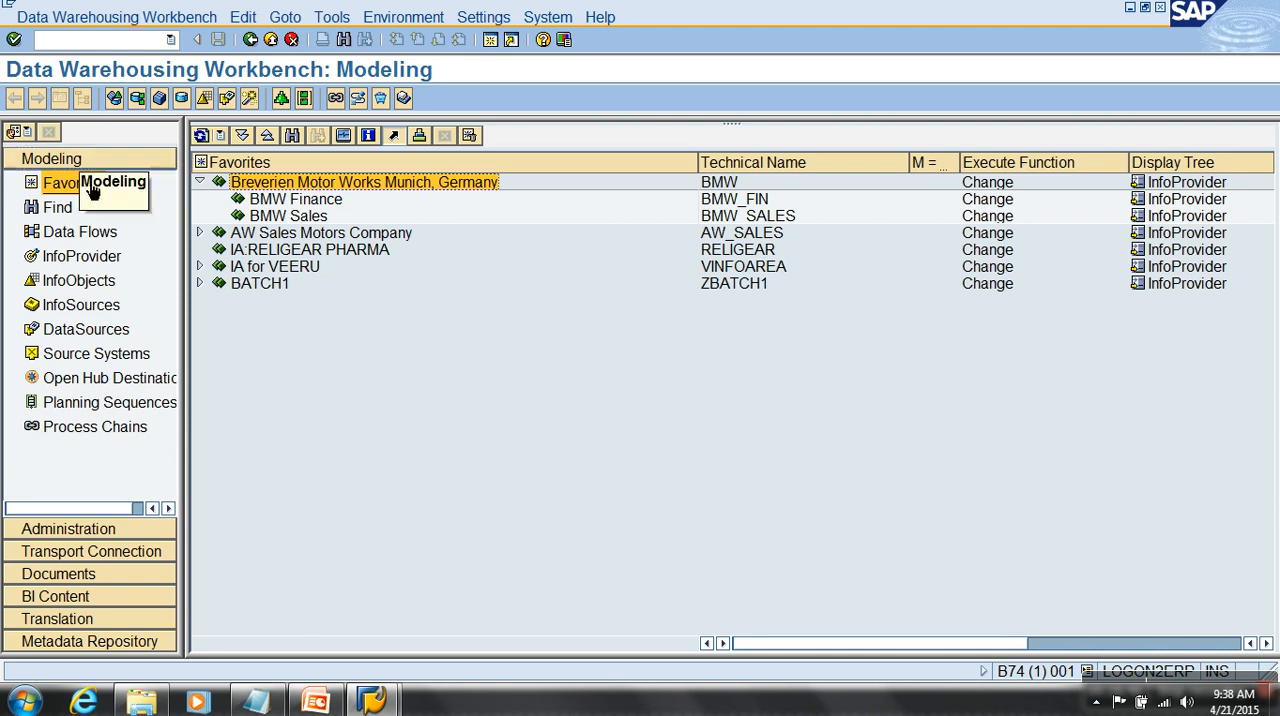
- Open the InfoObjects tree in Modeling, refresh it and collapse the Muthoot company info area
{"action": "left_click", "coordinate": [80, 281]}
{"action": "left_click", "coordinate": [199, 419]}
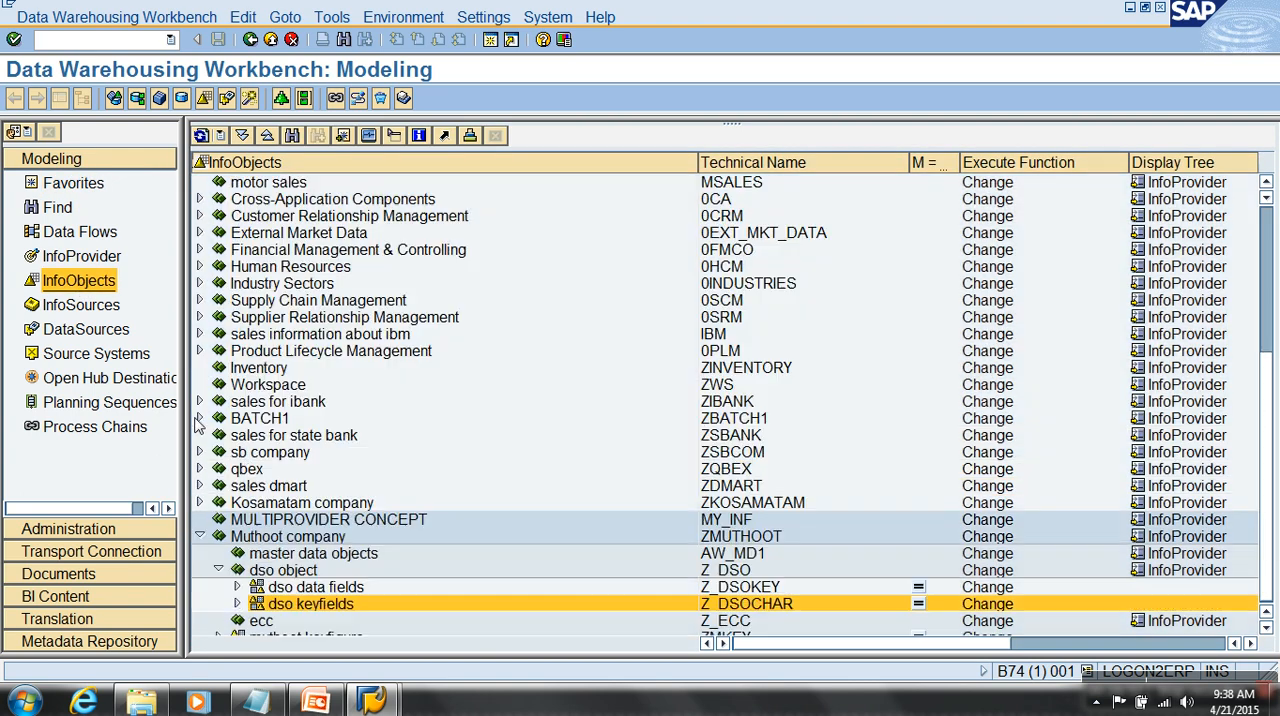
{"action": "left_click", "coordinate": [201, 136]}
{"action": "left_click", "coordinate": [200, 537]}
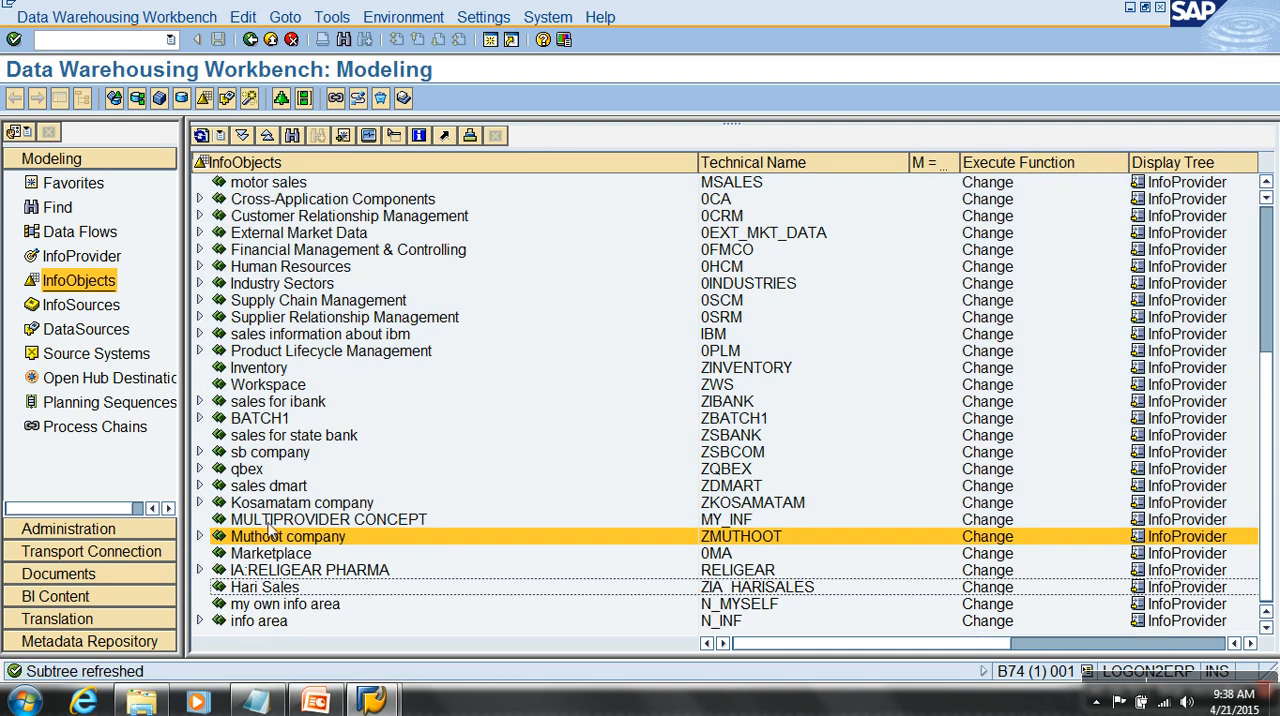
{"action": "left_click", "coordinate": [285, 368]}
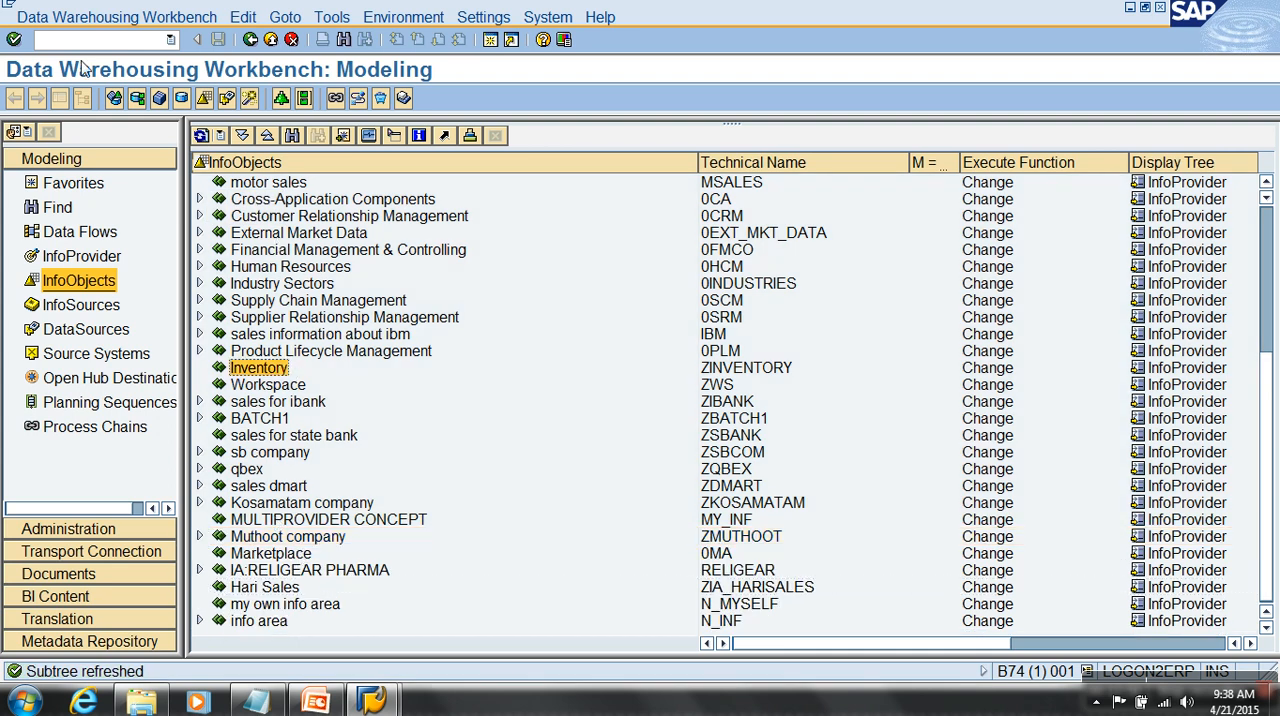
- Reload the workbench with transaction rsa1, collapse Muthoot company again and select the Breverien Motor Works Munich, Germany info area
{"action": "left_click", "coordinate": [87, 44]}
{"action": "type", "text": "rsa1"}
{"action": "key", "text": "Return"}
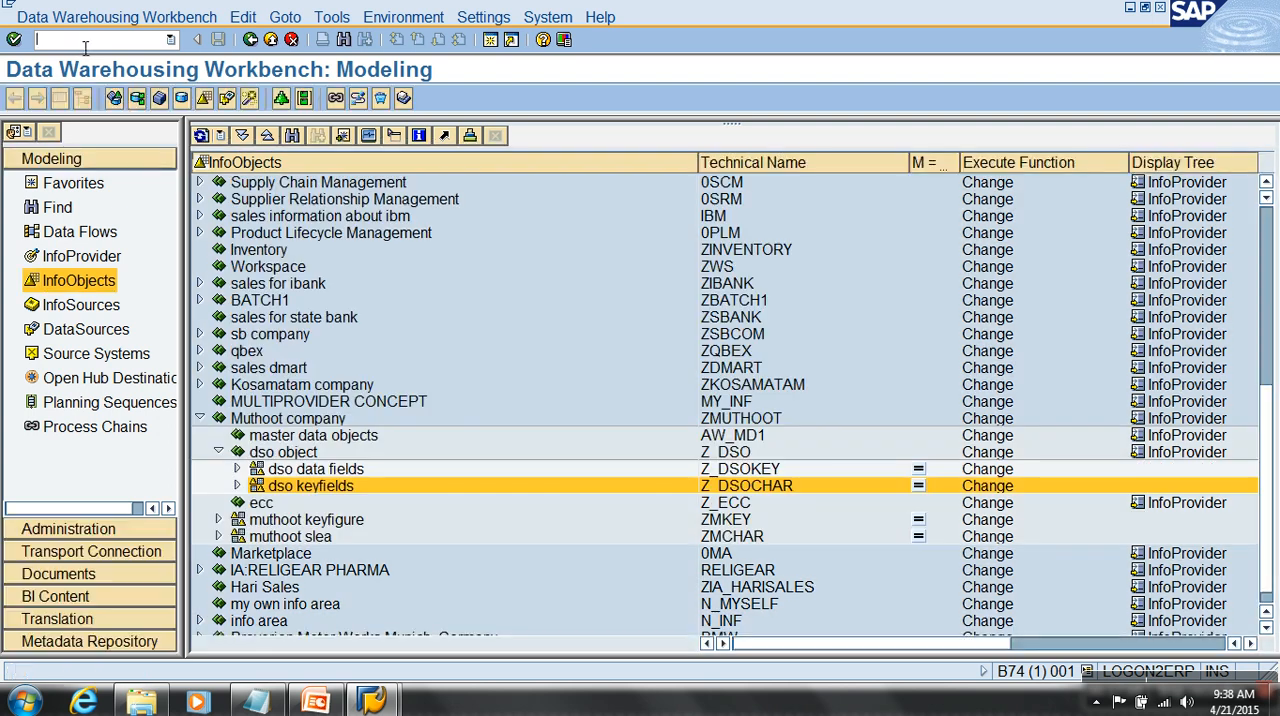
{"action": "left_click", "coordinate": [201, 419]}
{"action": "left_click", "coordinate": [380, 622]}
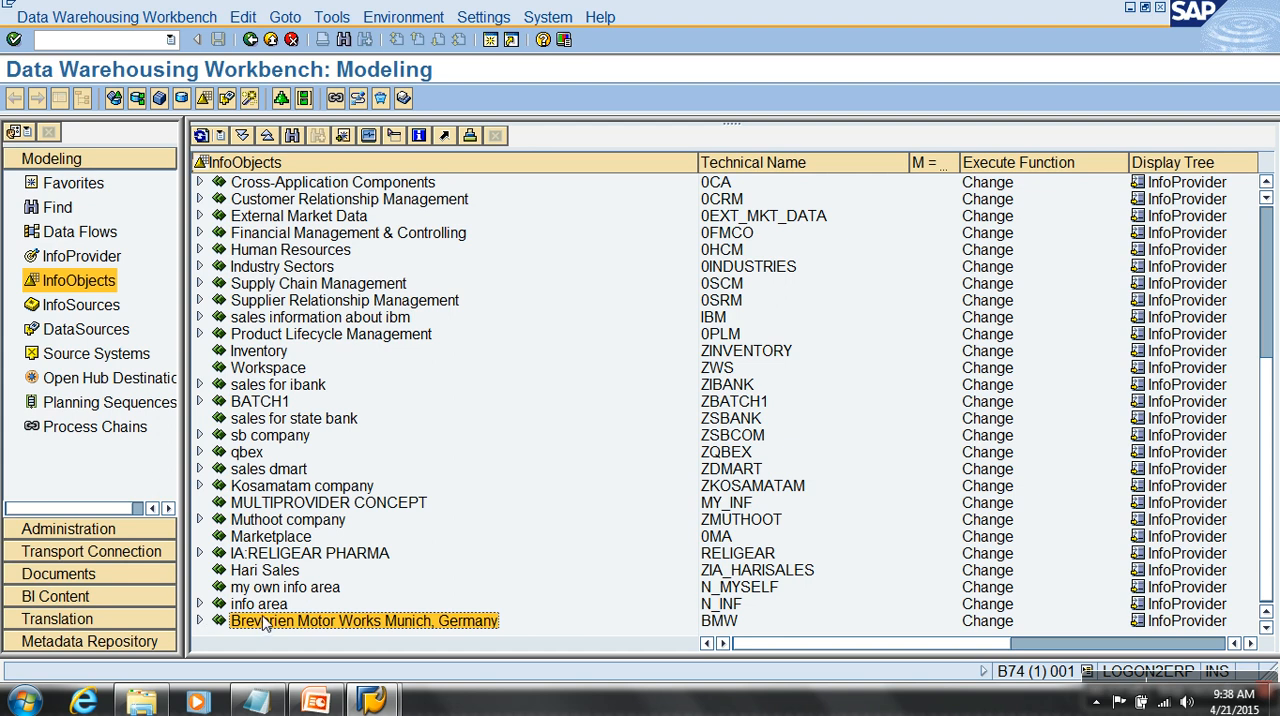
- Move the Breverien Motor Works Munich, Germany info area directly below Unassigned Nodes, inserting it as the next object
{"action": "scroll", "coordinate": [265, 190], "scroll_direction": "up", "scroll_amount": 3}
{"action": "scroll", "coordinate": [264, 188], "scroll_direction": "up", "scroll_amount": 5}
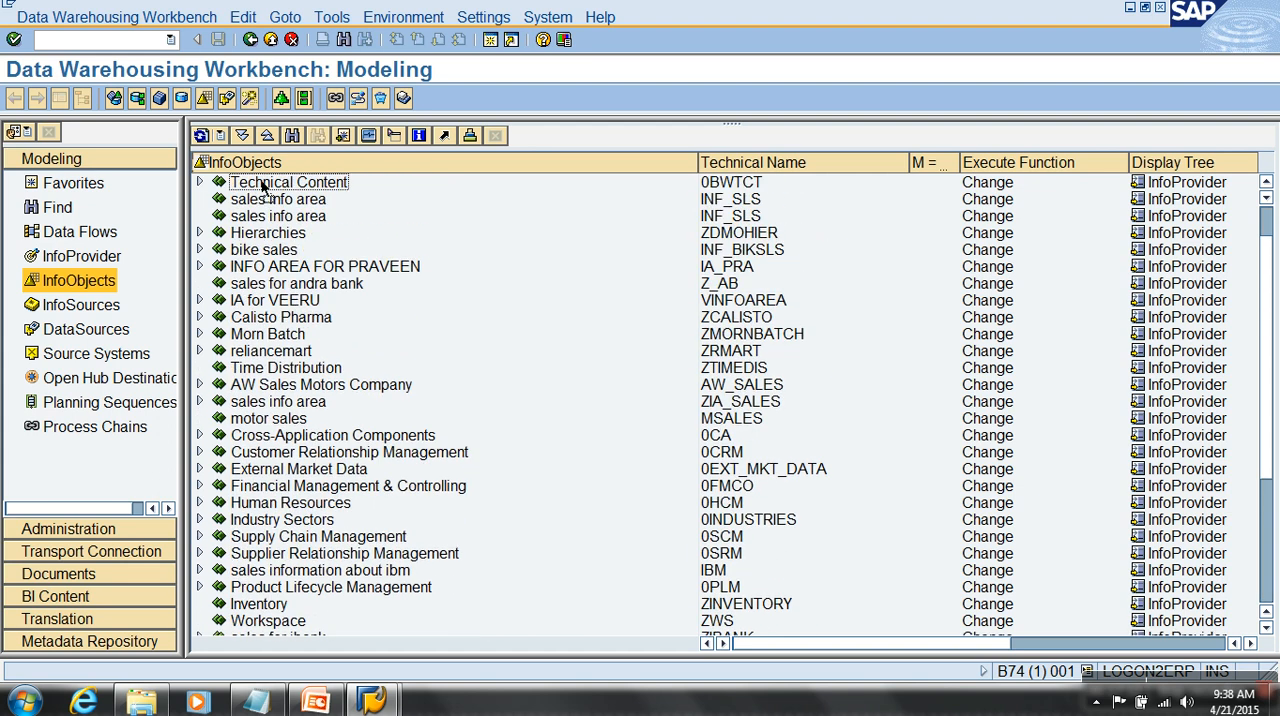
{"action": "left_click_drag", "start_coordinate": [264, 188], "coordinate": [264, 188]}
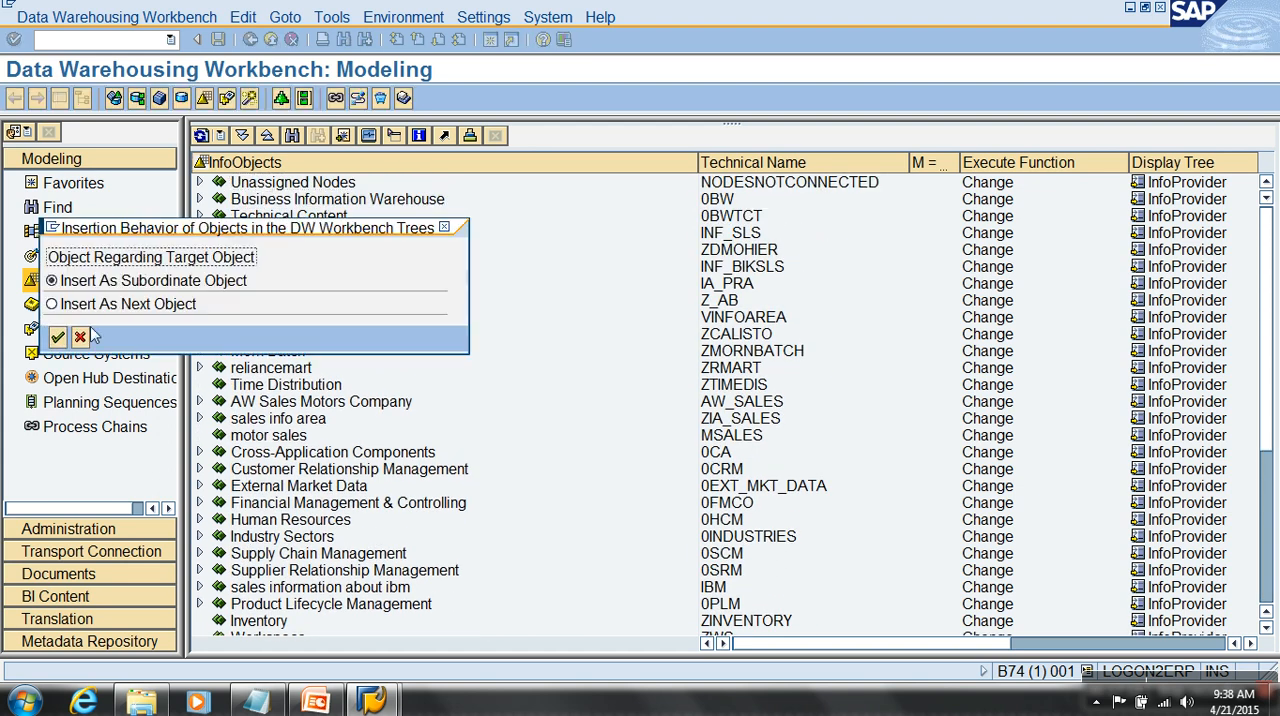
{"action": "left_click", "coordinate": [84, 305]}
{"action": "left_click", "coordinate": [57, 338]}
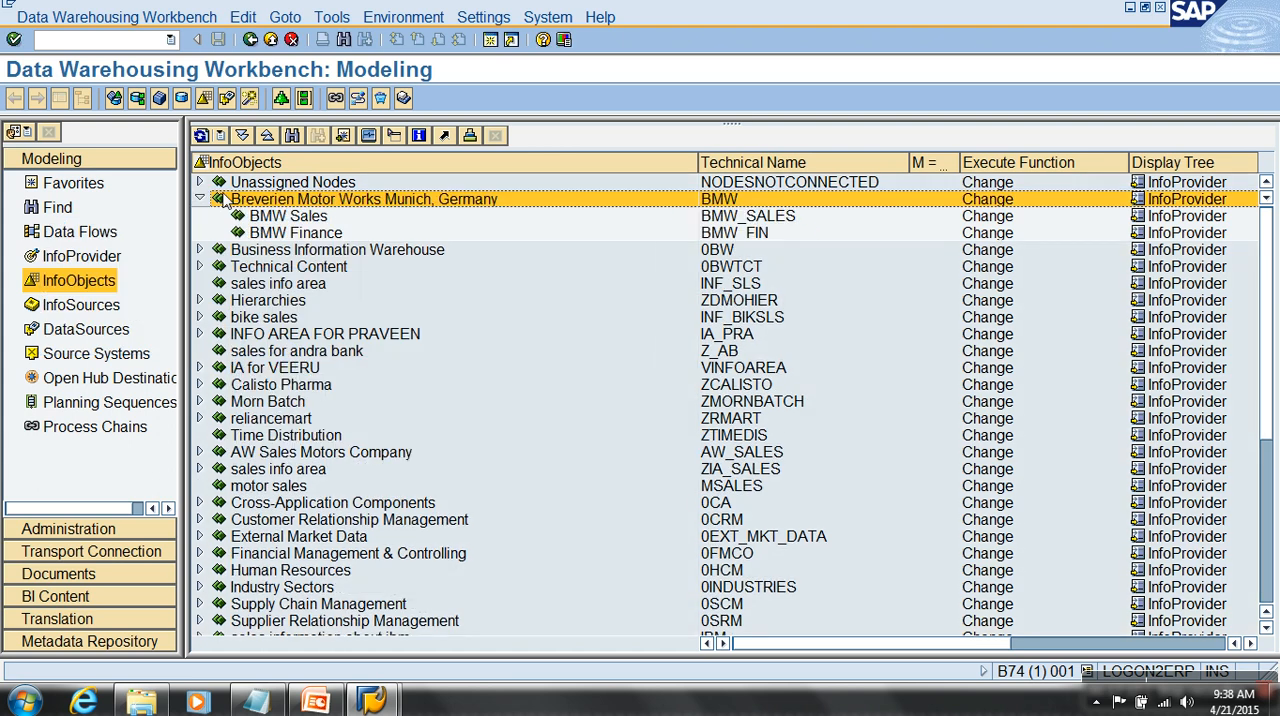
- Start creating an InfoObject catalog under the BMW Sales info area with the technical name bmw_sls_char
{"action": "left_click", "coordinate": [314, 233]}
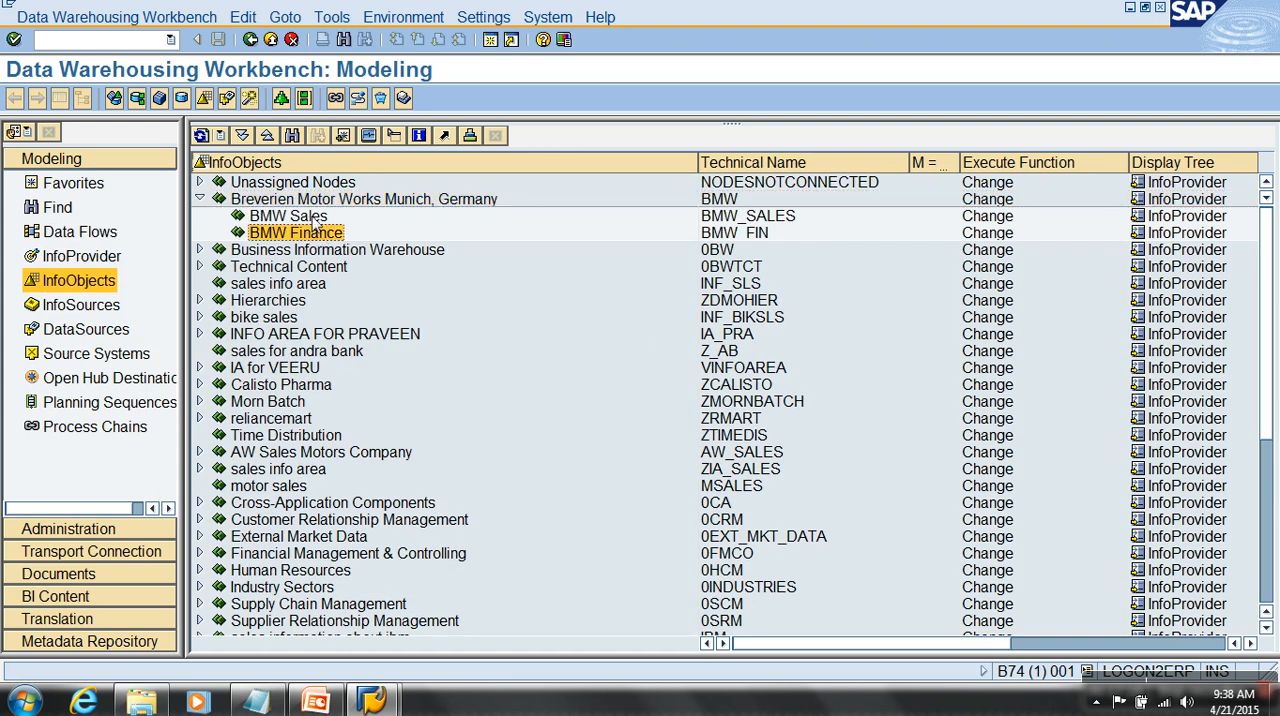
{"action": "left_click", "coordinate": [322, 203]}
{"action": "left_click", "coordinate": [318, 218]}
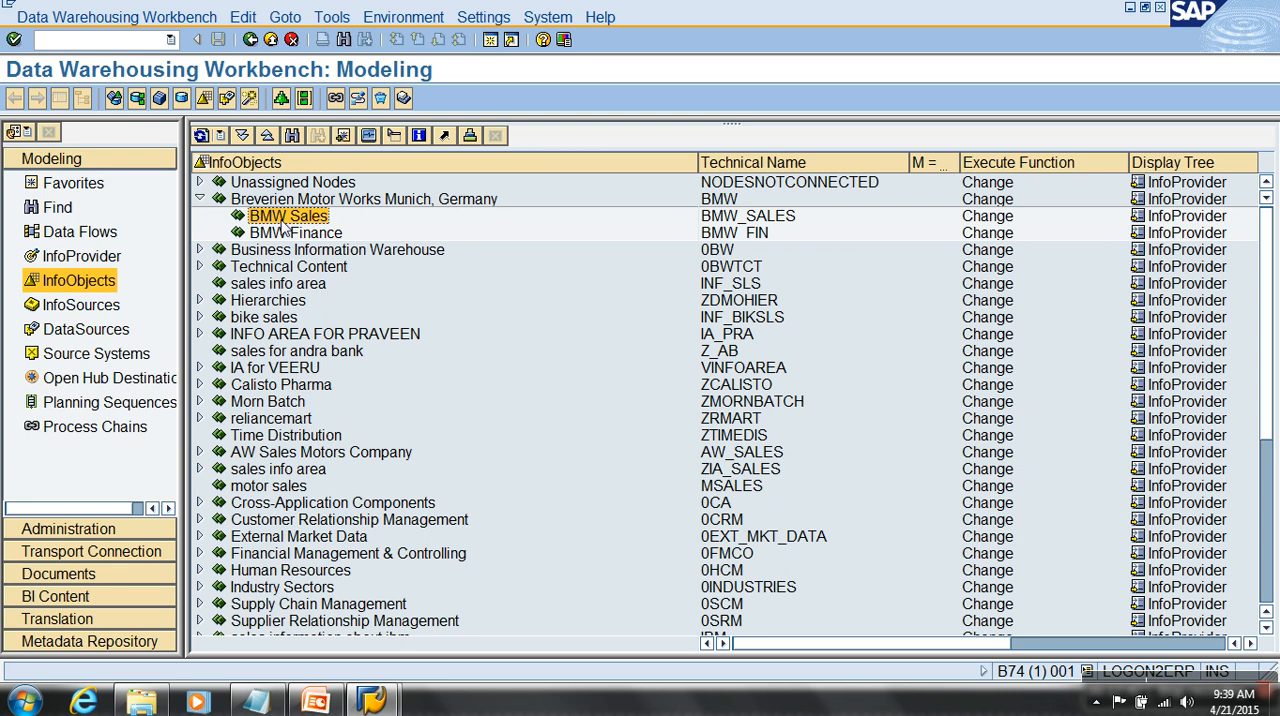
{"action": "right_click", "coordinate": [284, 227]}
{"action": "left_click", "coordinate": [394, 217]}
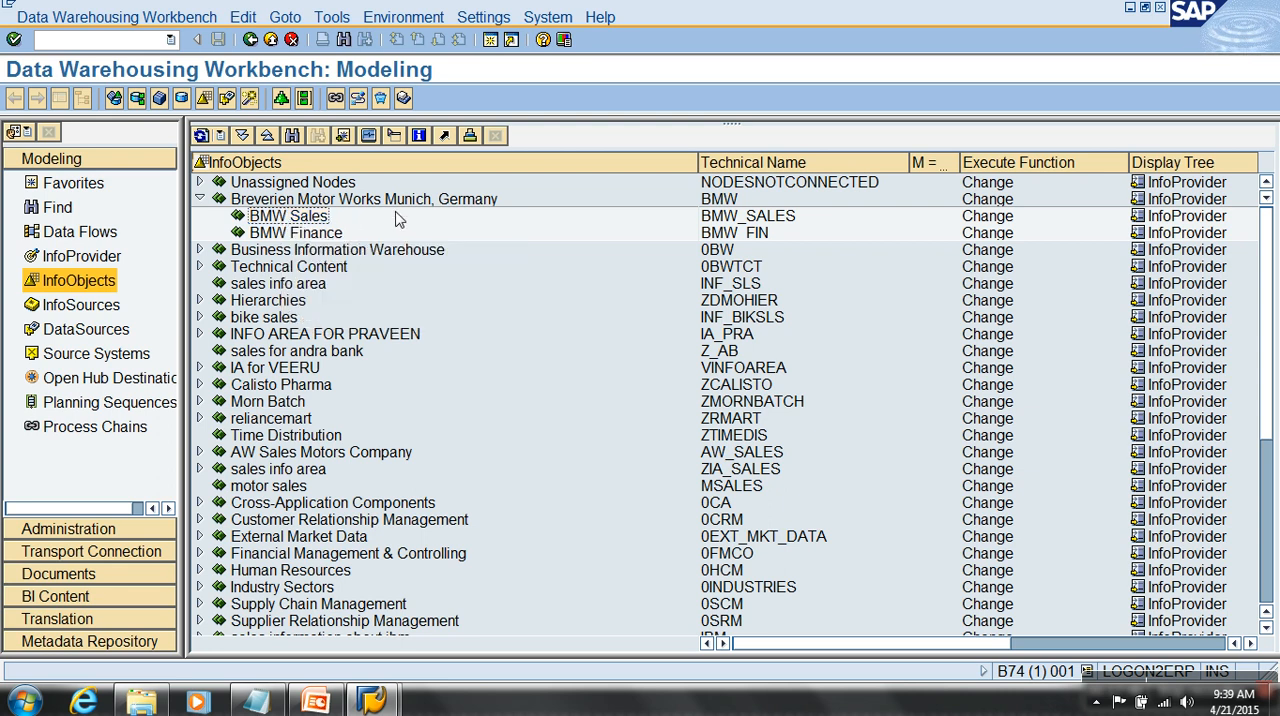
{"action": "right_click", "coordinate": [284, 222]}
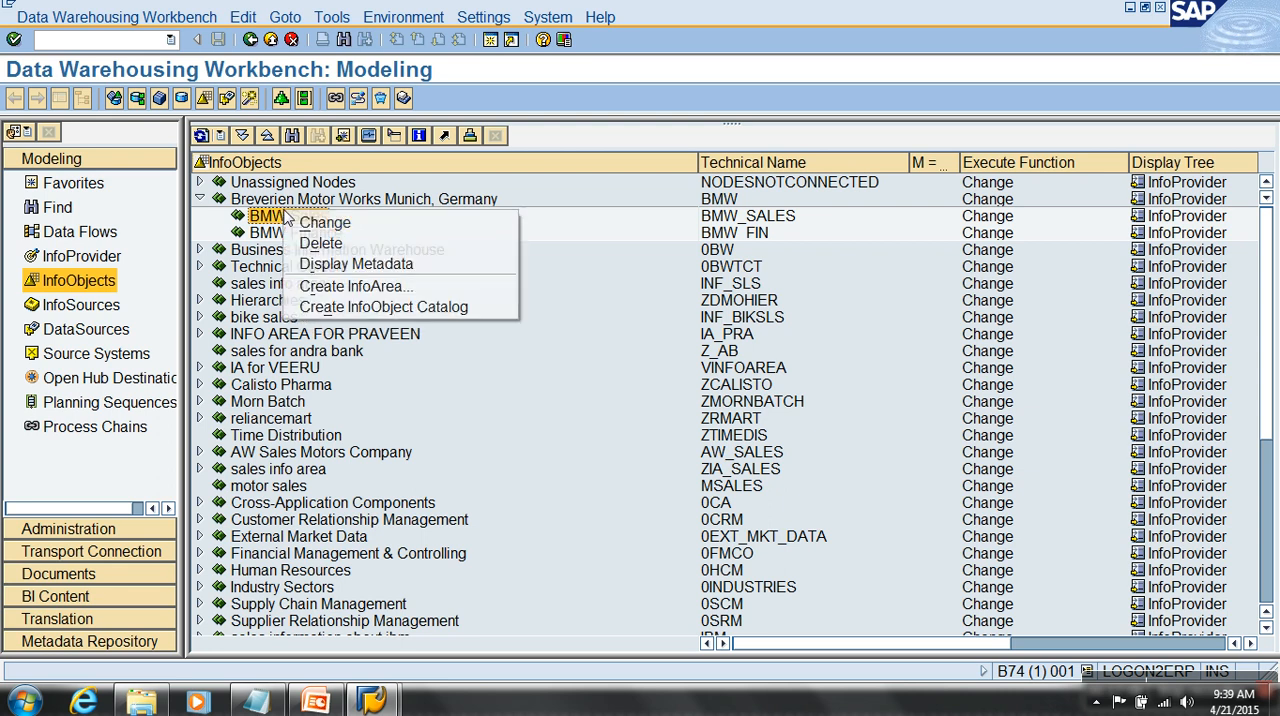
{"action": "left_click", "coordinate": [376, 313]}
{"action": "type", "text": "bmw_sls_char"}
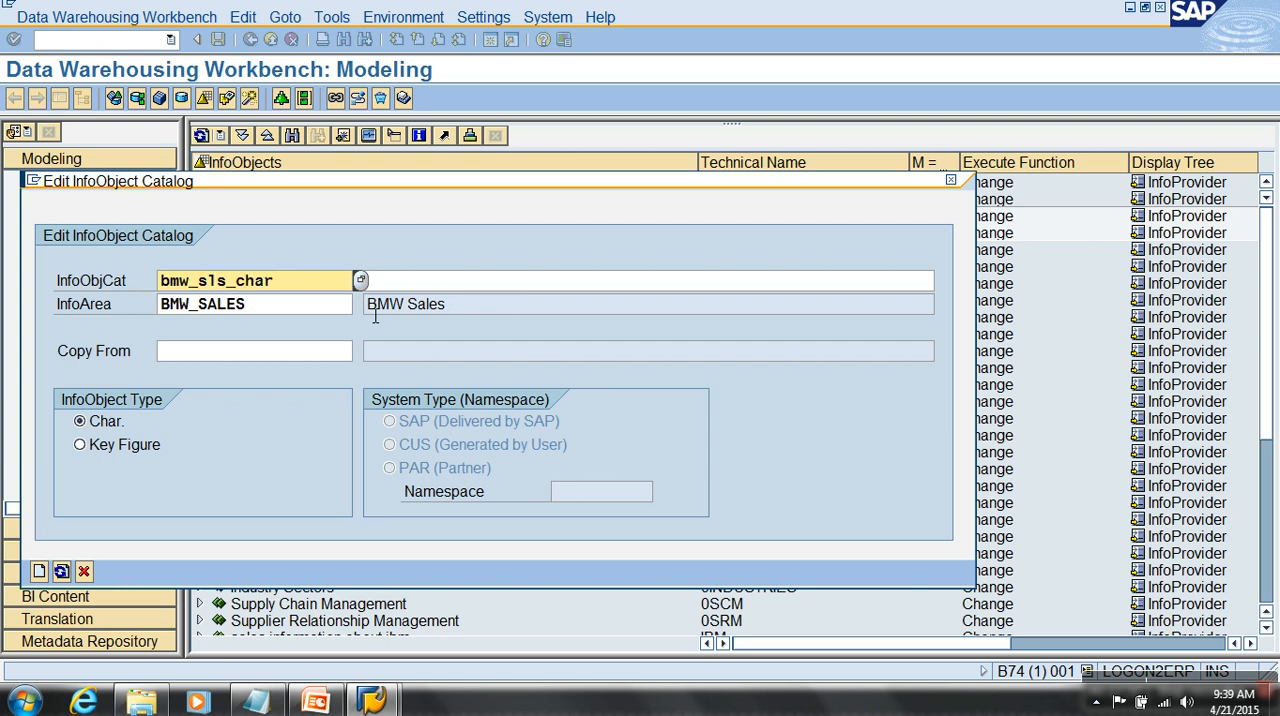
{"action": "key", "text": "Tab"}
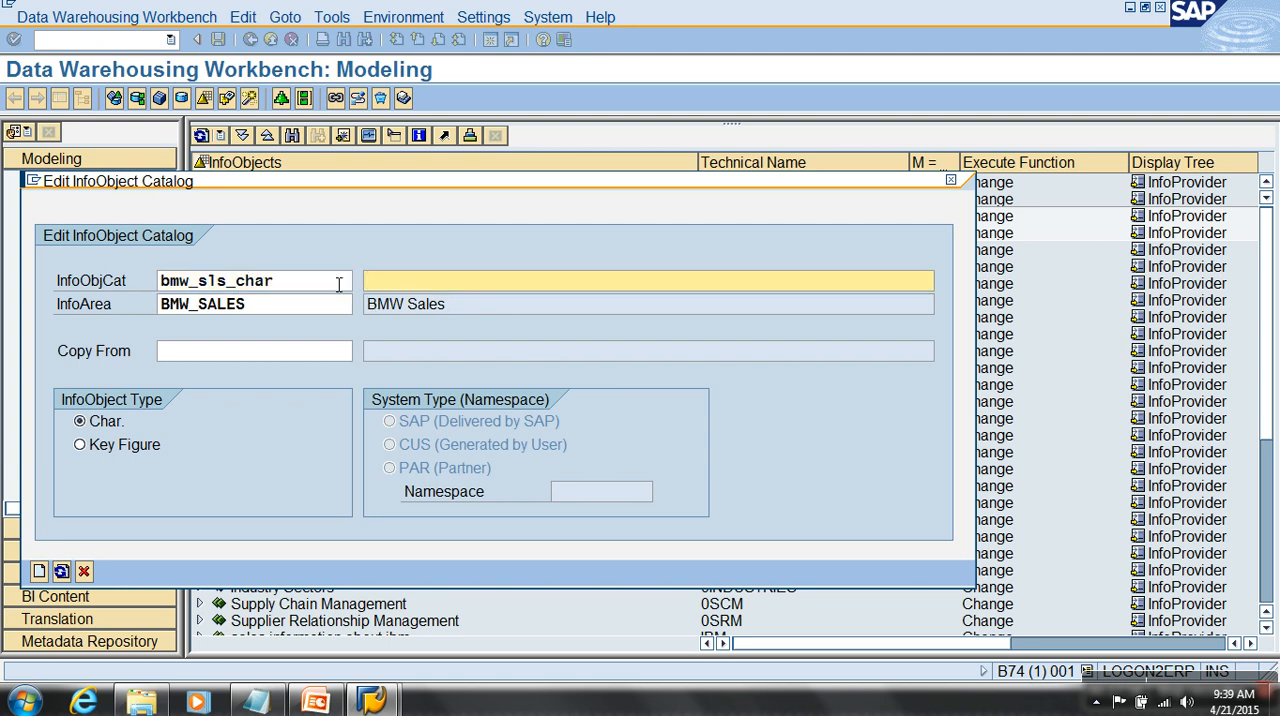
- Describe the catalog as BM SALES (Char), keep the characteristic type and create it
{"action": "left_click", "coordinate": [322, 281]}
{"action": "left_click", "coordinate": [419, 287]}
{"action": "type", "text": "BM SALES (Char)"}
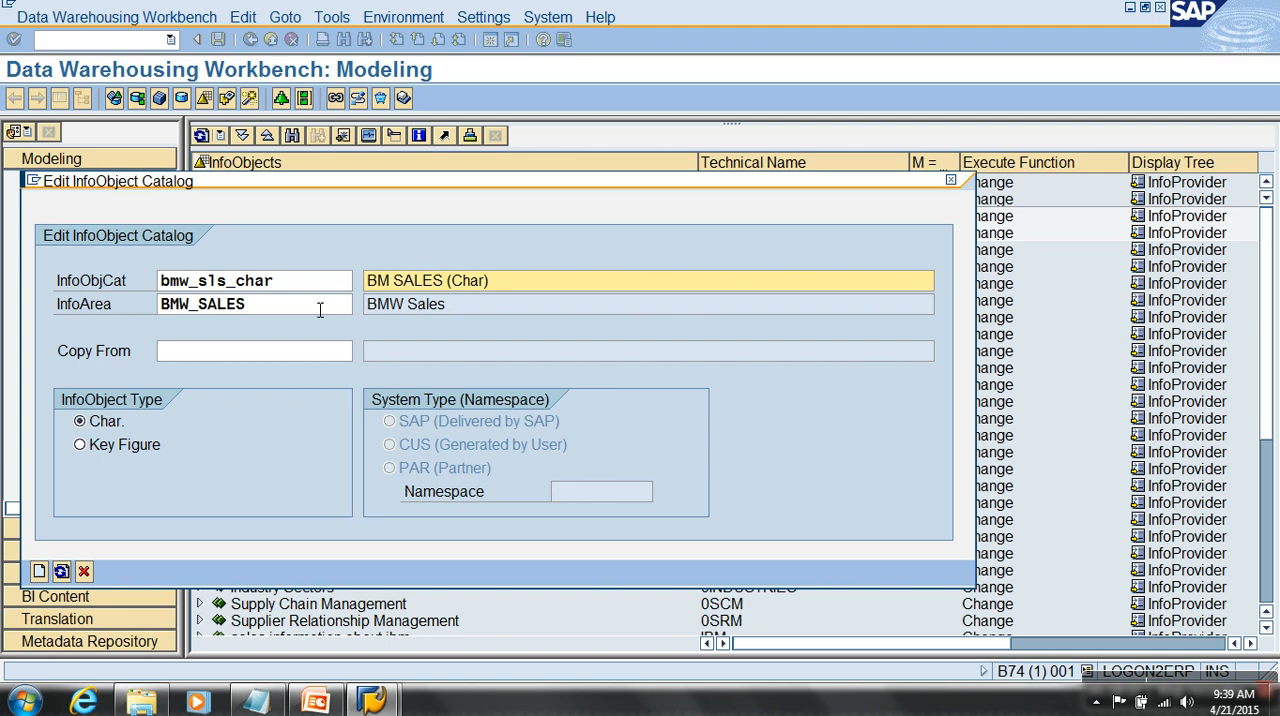
{"action": "left_click_drag", "start_coordinate": [333, 184], "coordinate": [403, 114]}
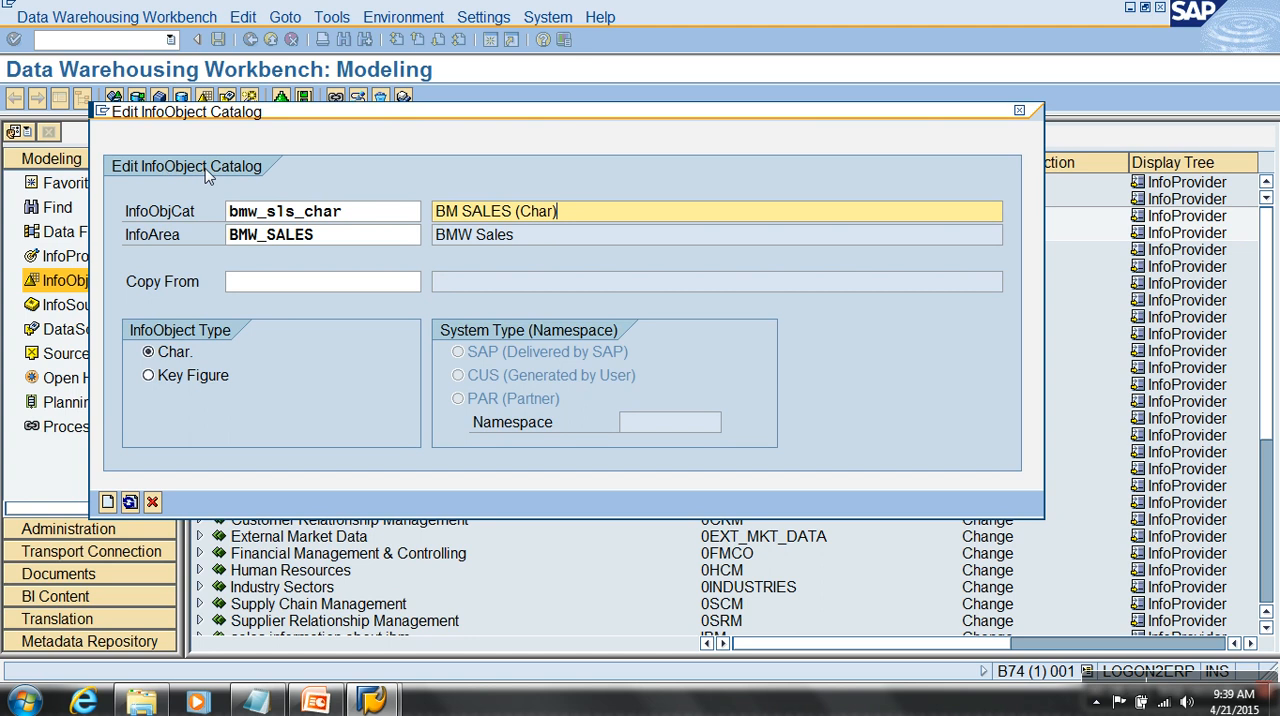
{"action": "left_click", "coordinate": [108, 502]}
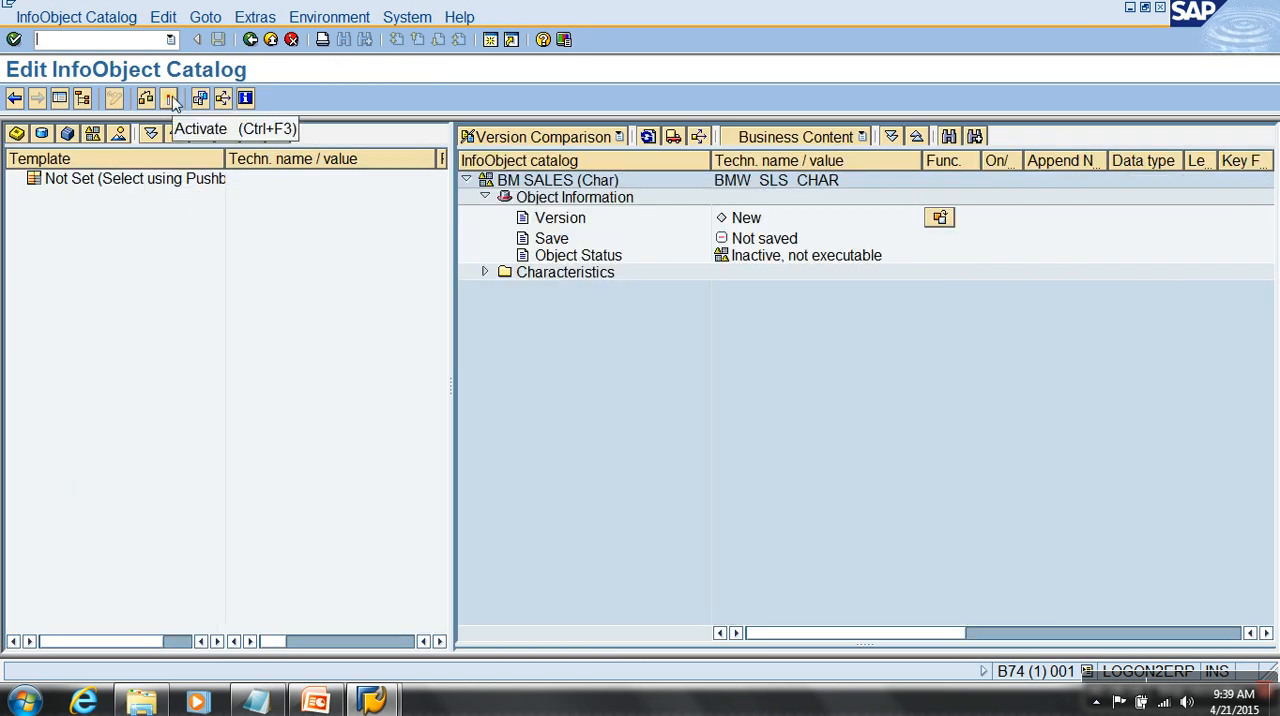
- Activate the BM SALES (Char) catalog and return to the InfoObjects tree to select it
{"action": "left_click", "coordinate": [170, 99]}
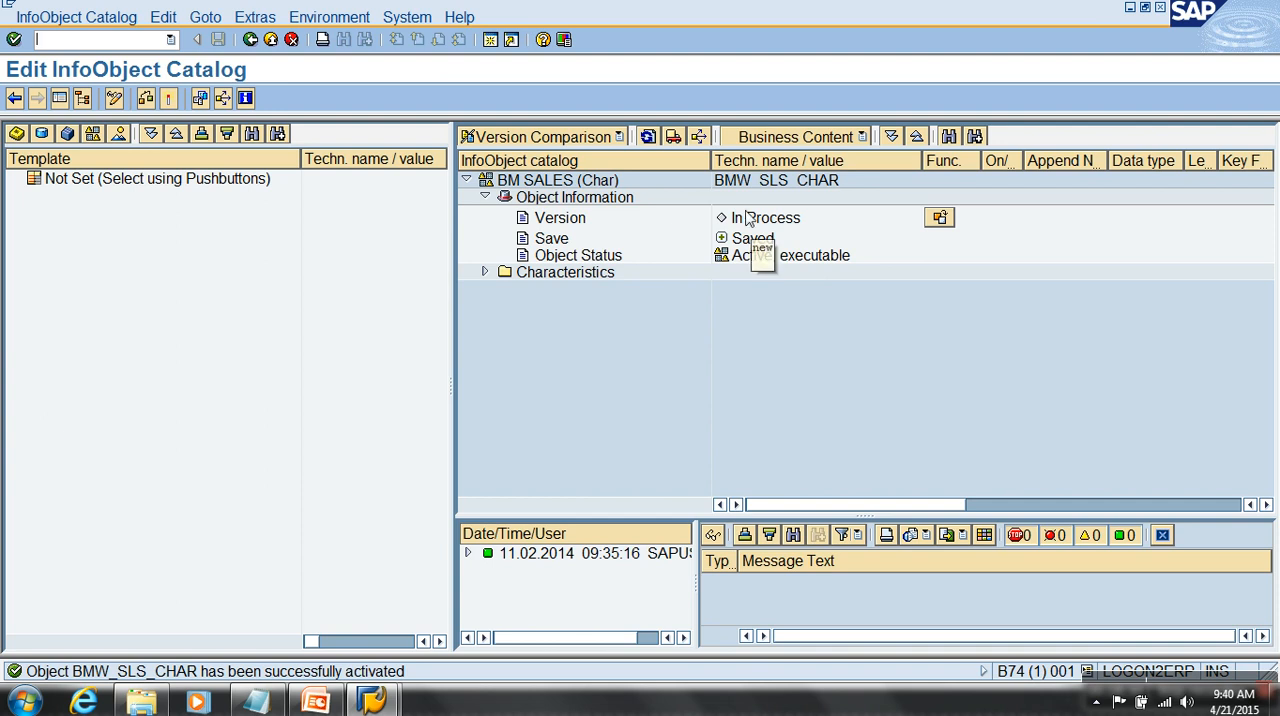
{"action": "left_click", "coordinate": [253, 40]}
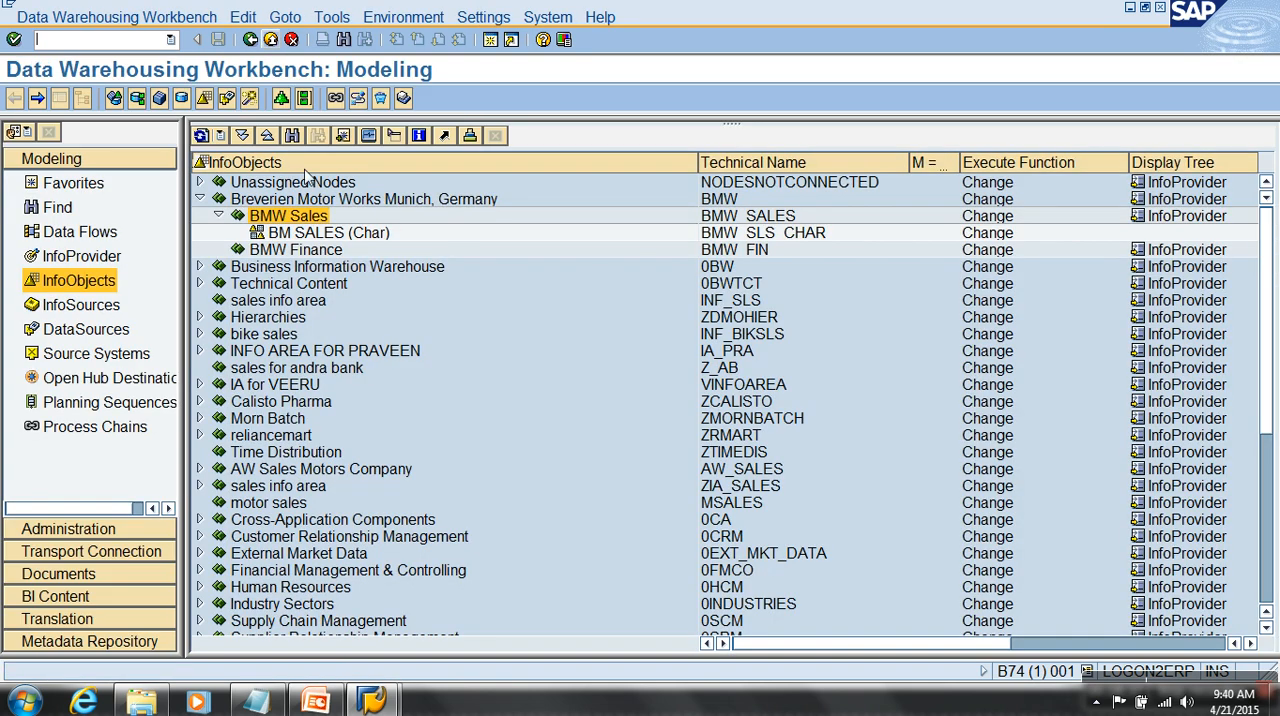
{"action": "left_click", "coordinate": [313, 234]}
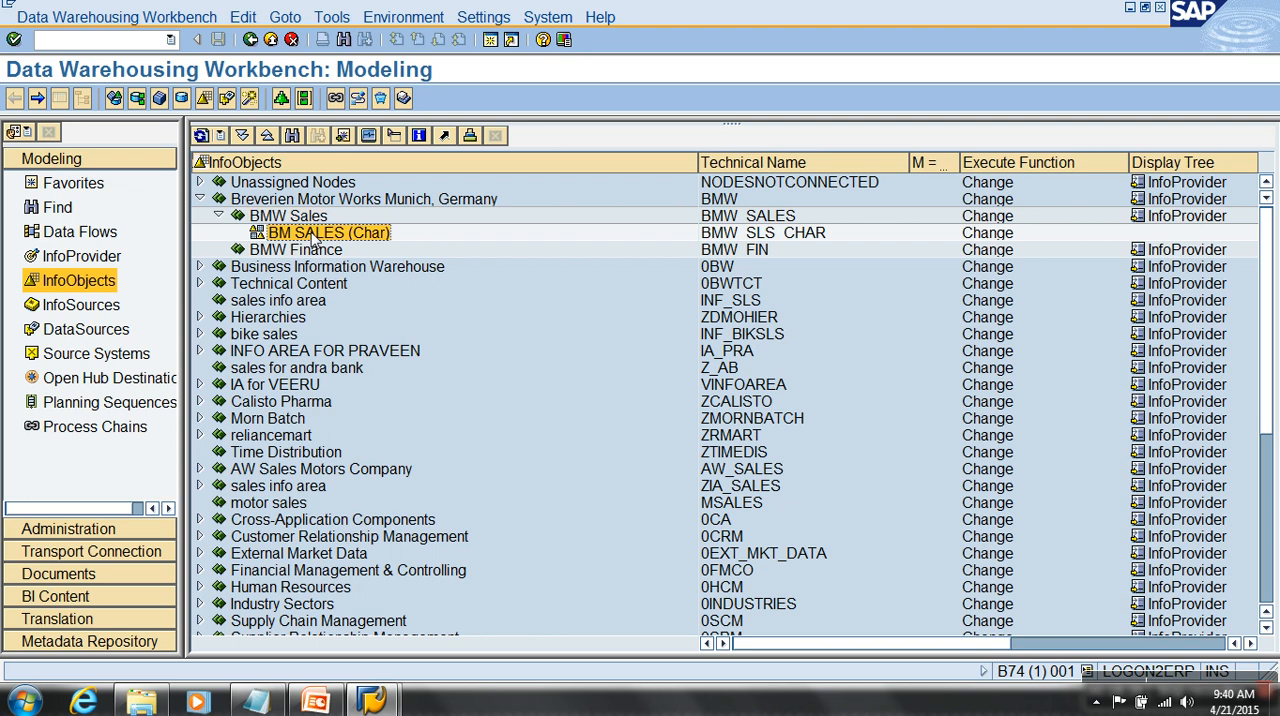
- Start creating a second InfoObject catalog under BMW Sales with the technical name bmw_sls_kfig
{"action": "right_click", "coordinate": [318, 216]}
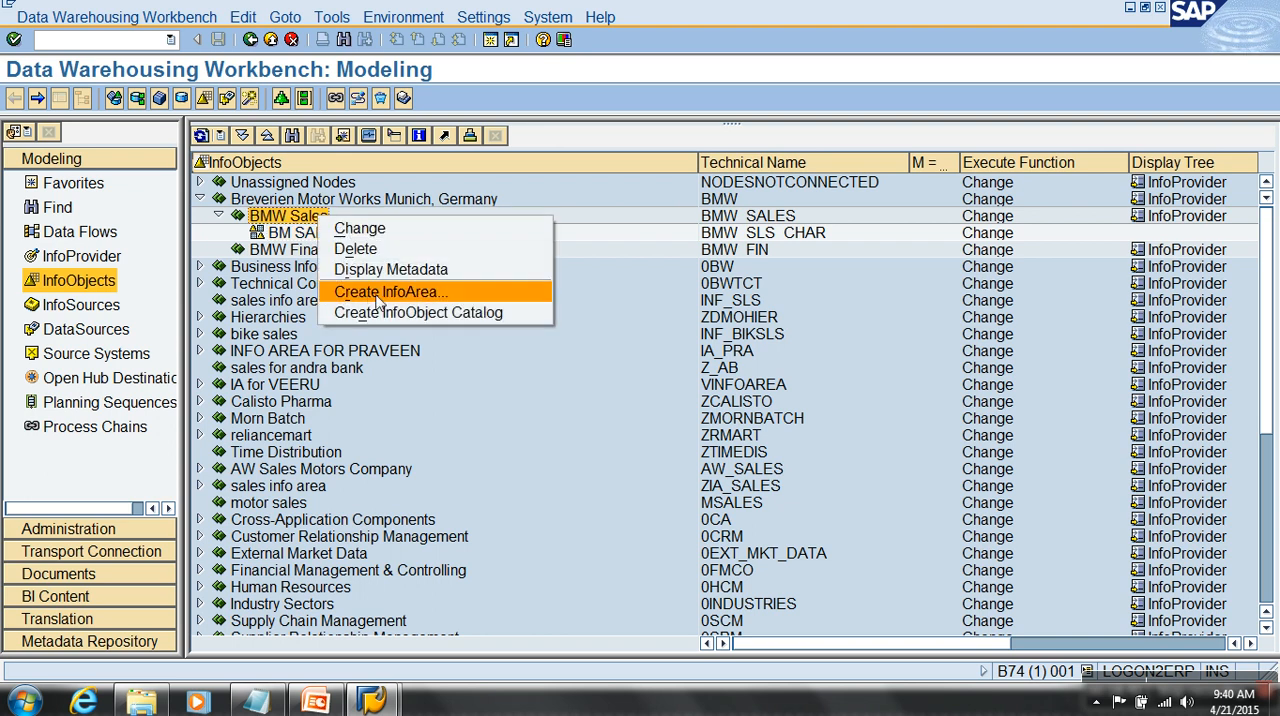
{"action": "left_click", "coordinate": [385, 313]}
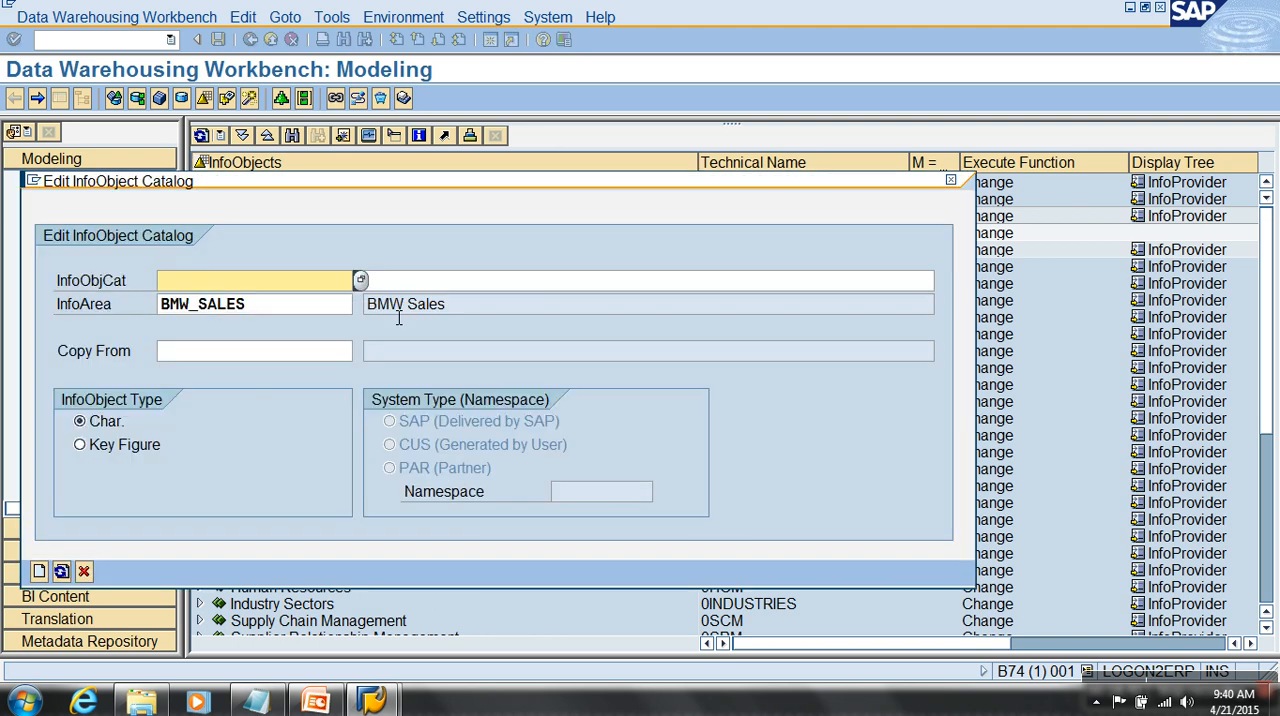
{"action": "type", "text": "b"}
{"action": "left_click", "coordinate": [306, 306]}
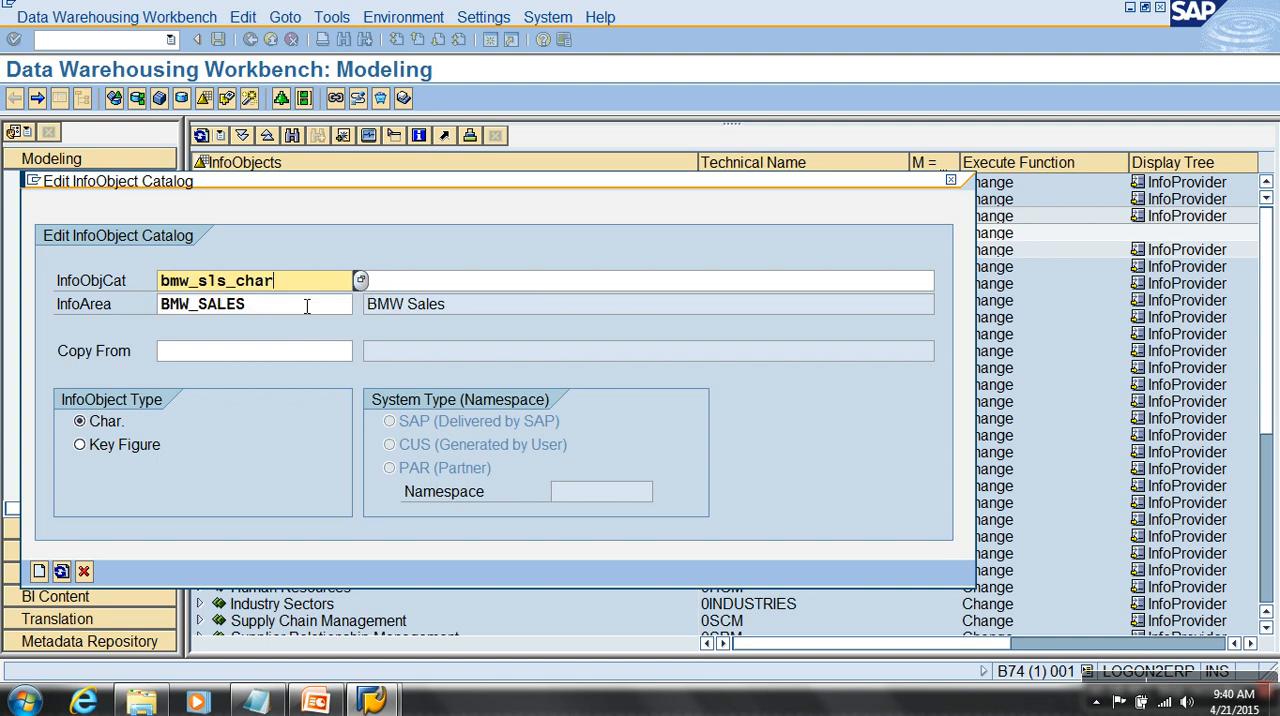
{"action": "key", "text": "BackSpace"}
{"action": "key", "text": "BackSpace"}
{"action": "key", "text": "BackSpace"}
{"action": "key", "text": "BackSpace"}
{"action": "type", "text": "kfig"}
- Describe the second catalog as BM SALES (Kfig), set its InfoObject type to Key Figure and create it
{"action": "key", "text": "Tab"}
{"action": "type", "text": "BM SALES "}
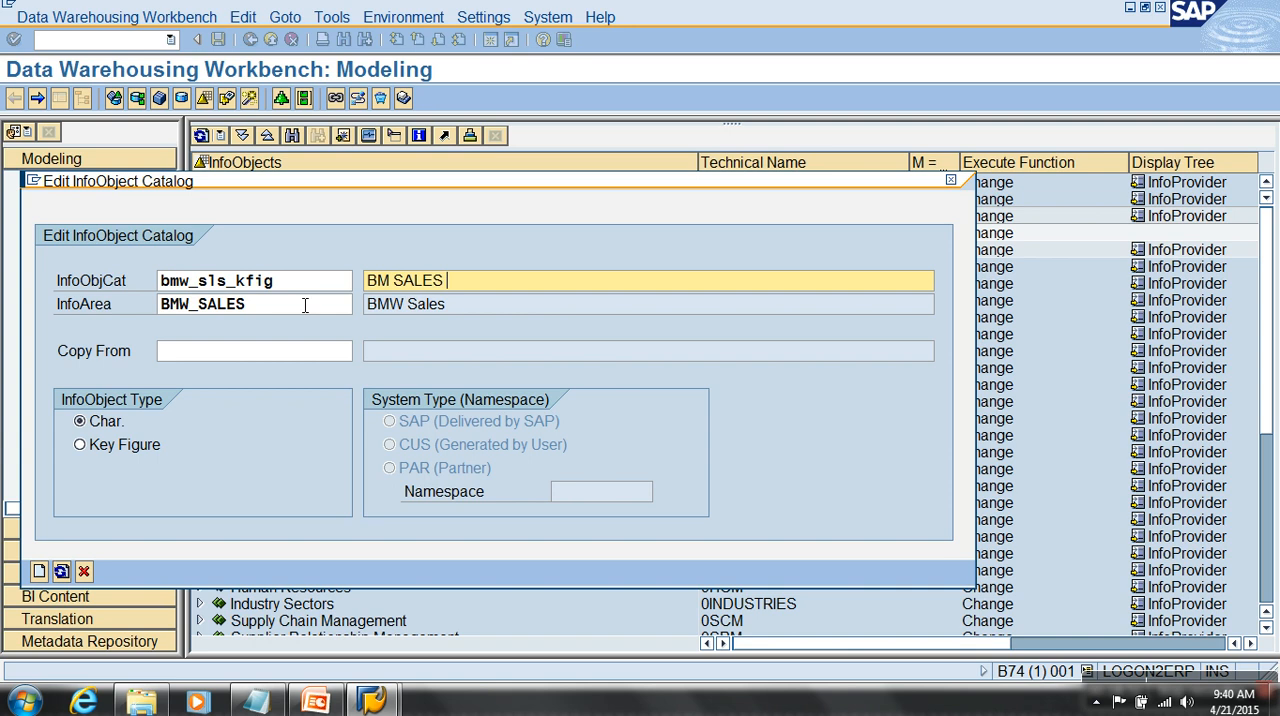
{"action": "type", "text": "(Kfig)"}
{"action": "left_click_drag", "start_coordinate": [428, 186], "coordinate": [508, 112]}
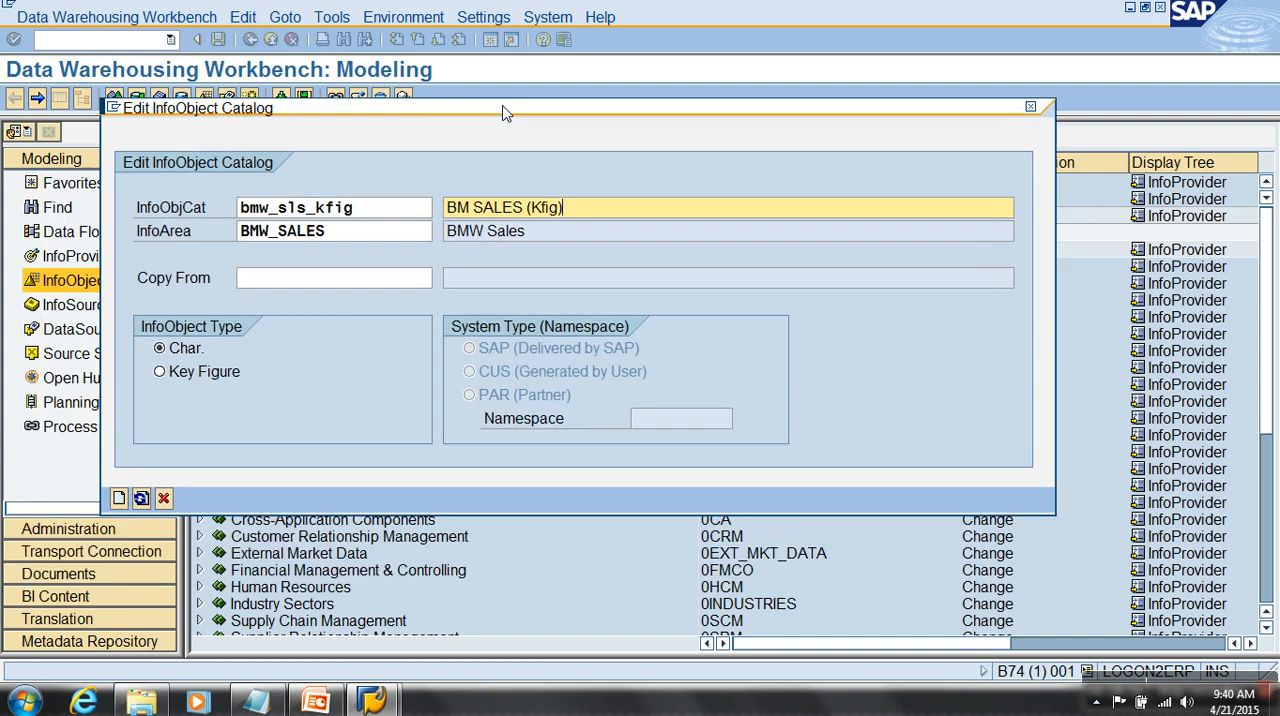
{"action": "left_click", "coordinate": [210, 370]}
{"action": "left_click", "coordinate": [118, 497]}
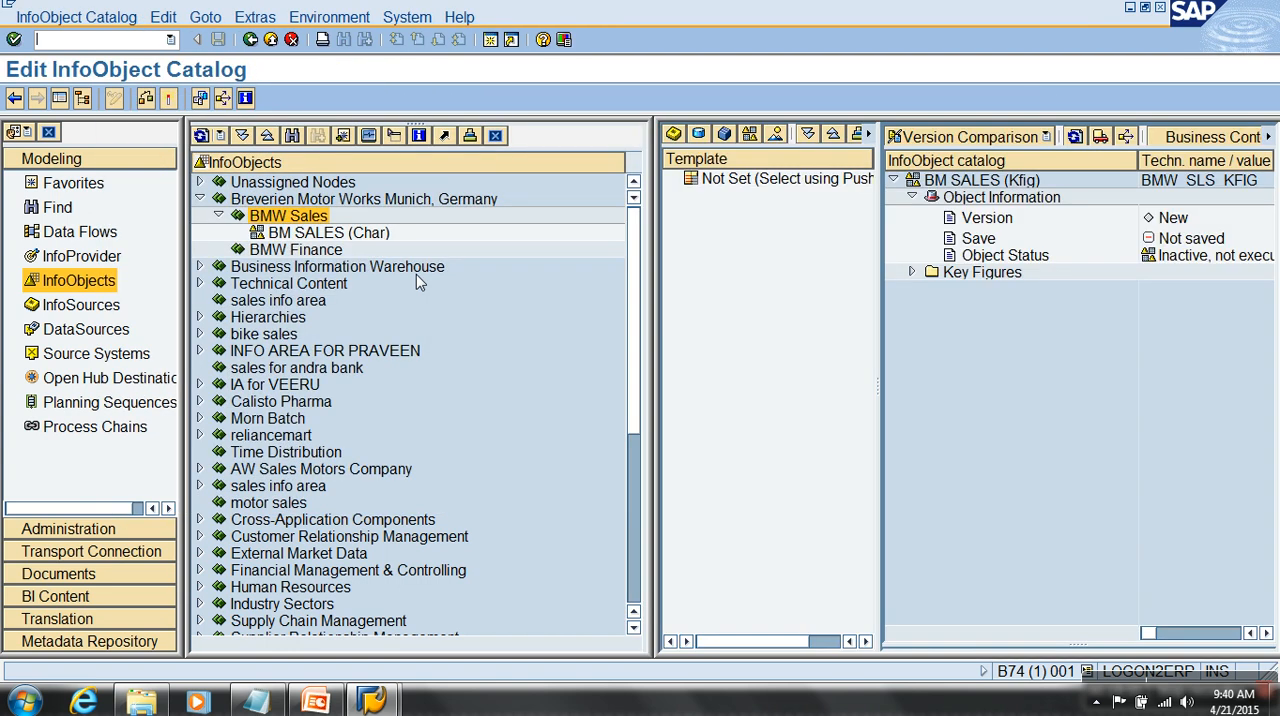
- Hide the navigator, then activate the BM SALES (Kfig) catalog and return to the InfoObjects tree
{"action": "left_click", "coordinate": [60, 99]}
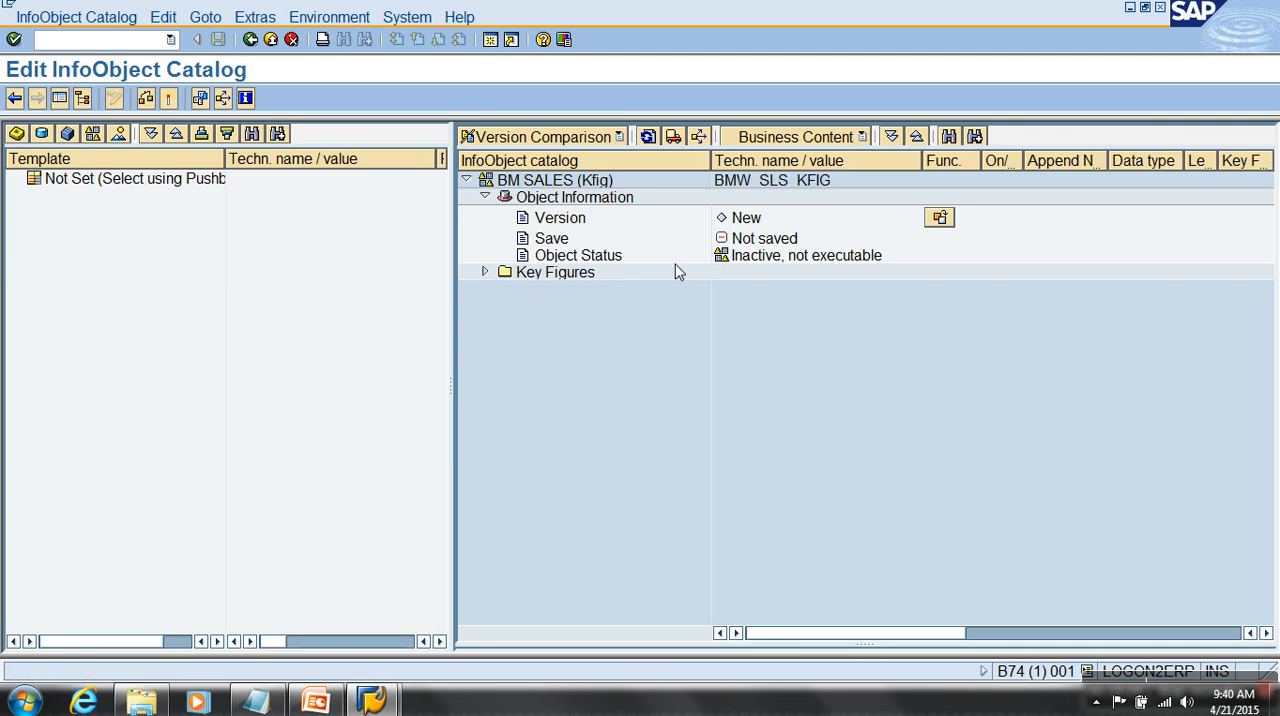
{"action": "left_click", "coordinate": [755, 226]}
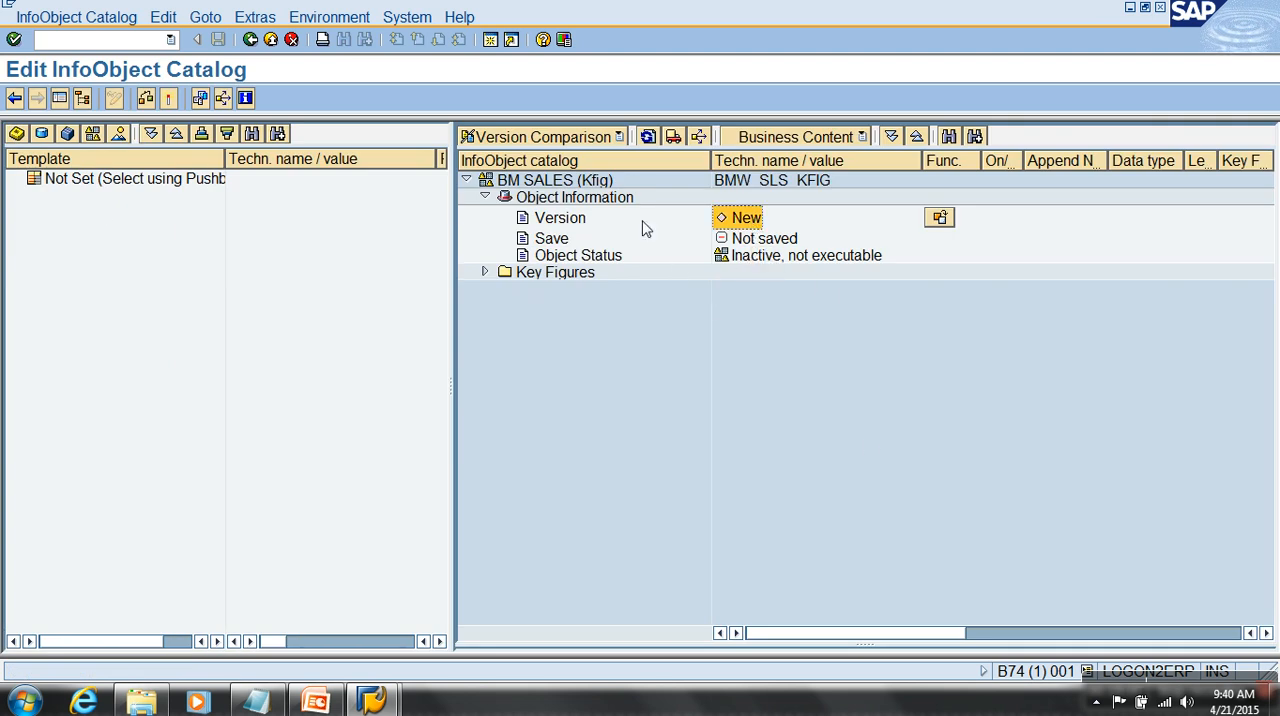
{"action": "left_click", "coordinate": [168, 101]}
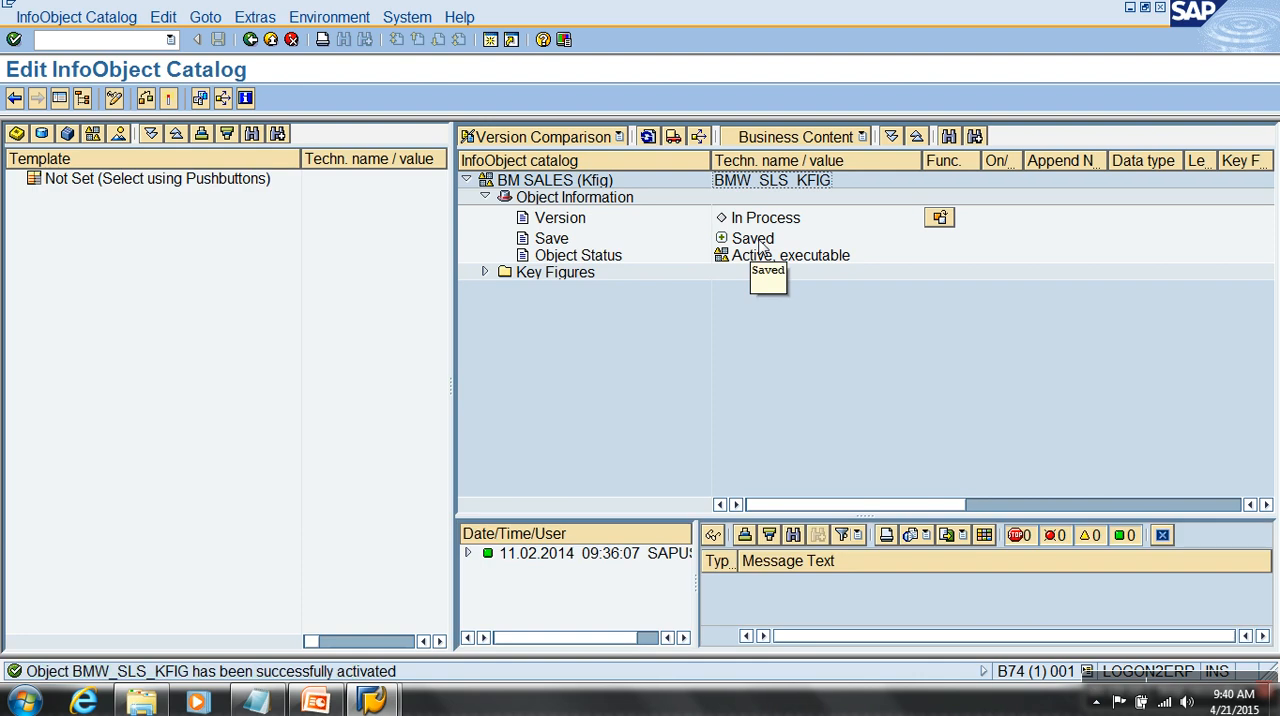
{"action": "left_click", "coordinate": [251, 41]}
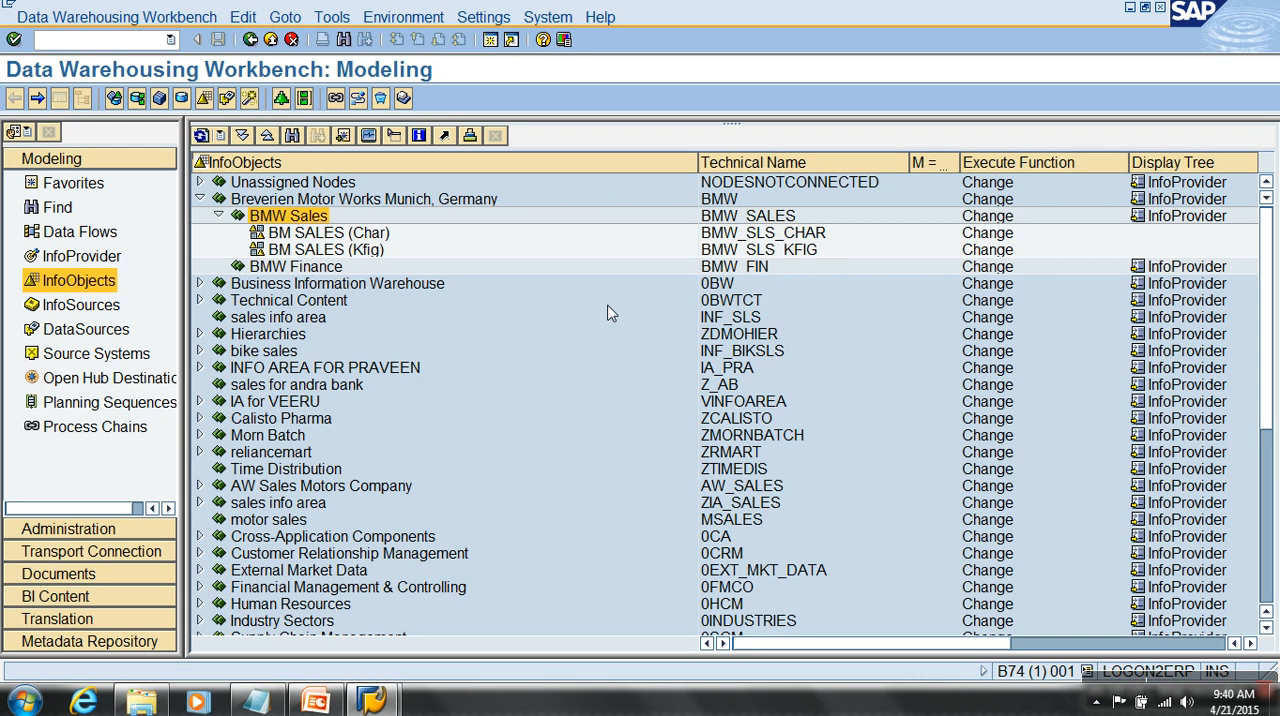
- Compare the technical names of the characteristic and key figure catalogs under BMW Sales
{"action": "left_click", "coordinate": [782, 236]}
{"action": "left_click", "coordinate": [785, 251]}
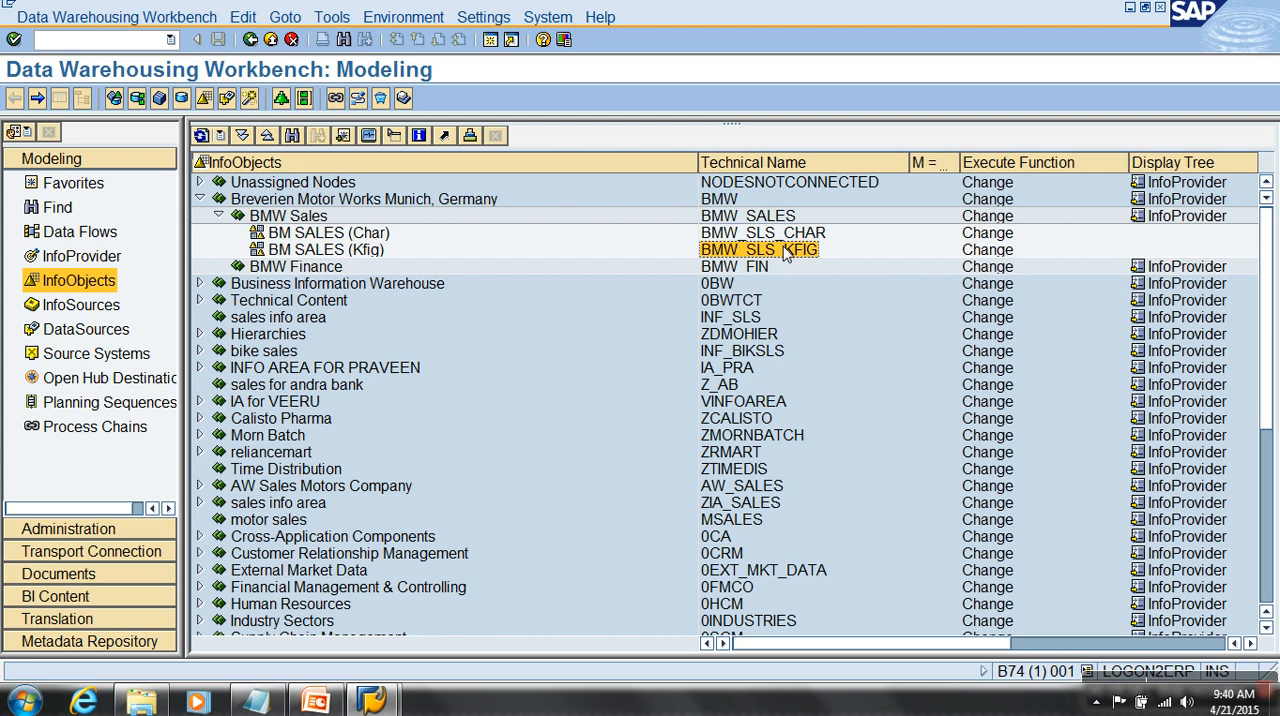
{"action": "left_click", "coordinate": [790, 236]}
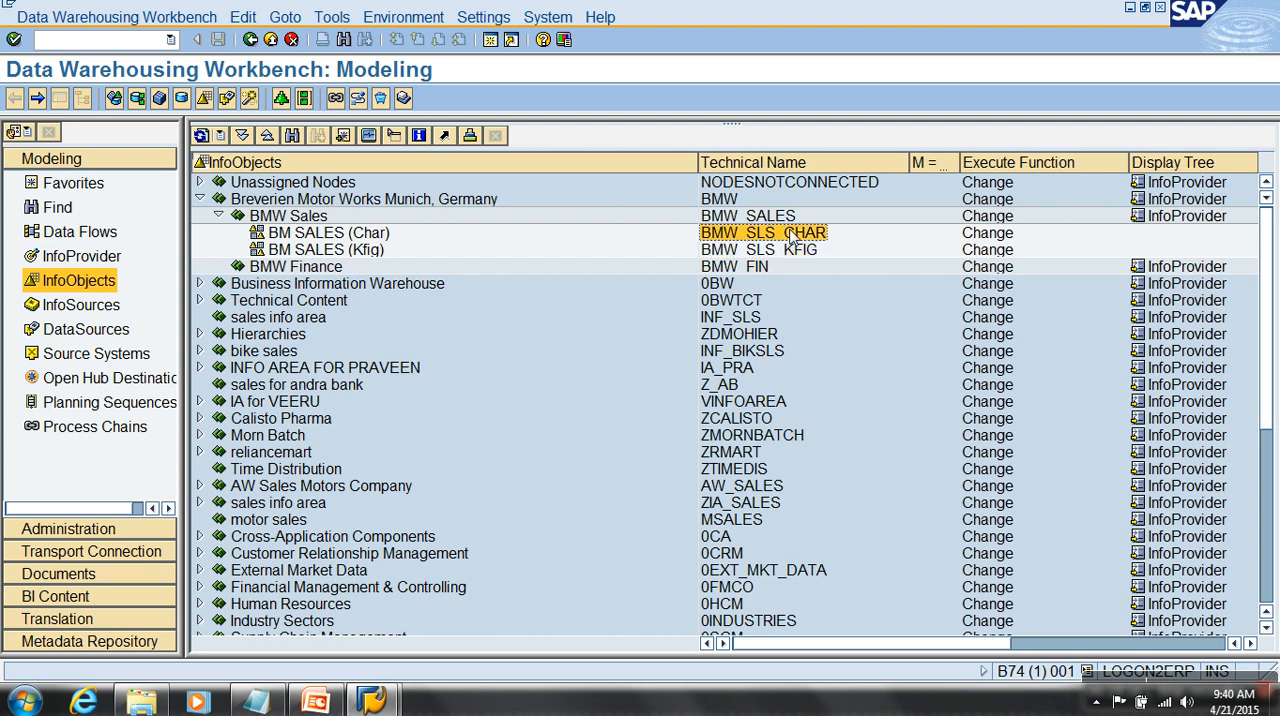
{"action": "left_click", "coordinate": [788, 252]}
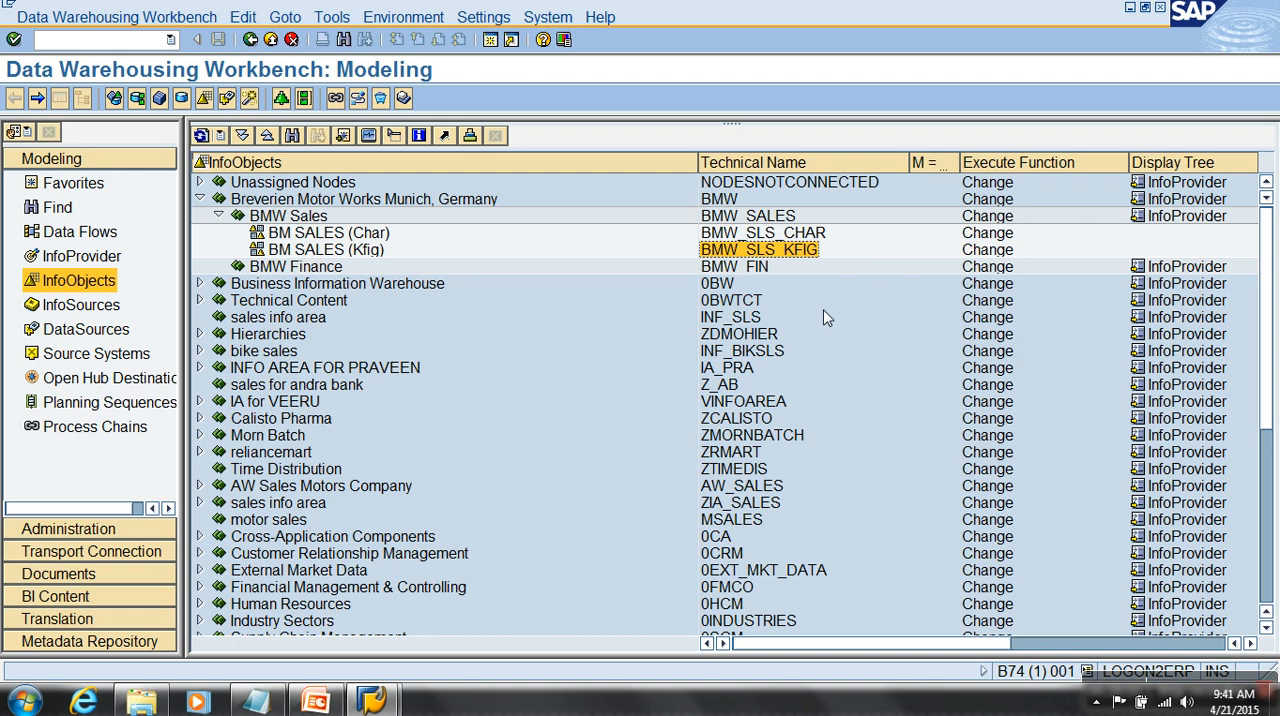
- Switch to the Qbex presentation in PowerPoint and start the slide show at the InfoObjects slide, number 47
{"action": "left_click", "coordinate": [315, 700]}
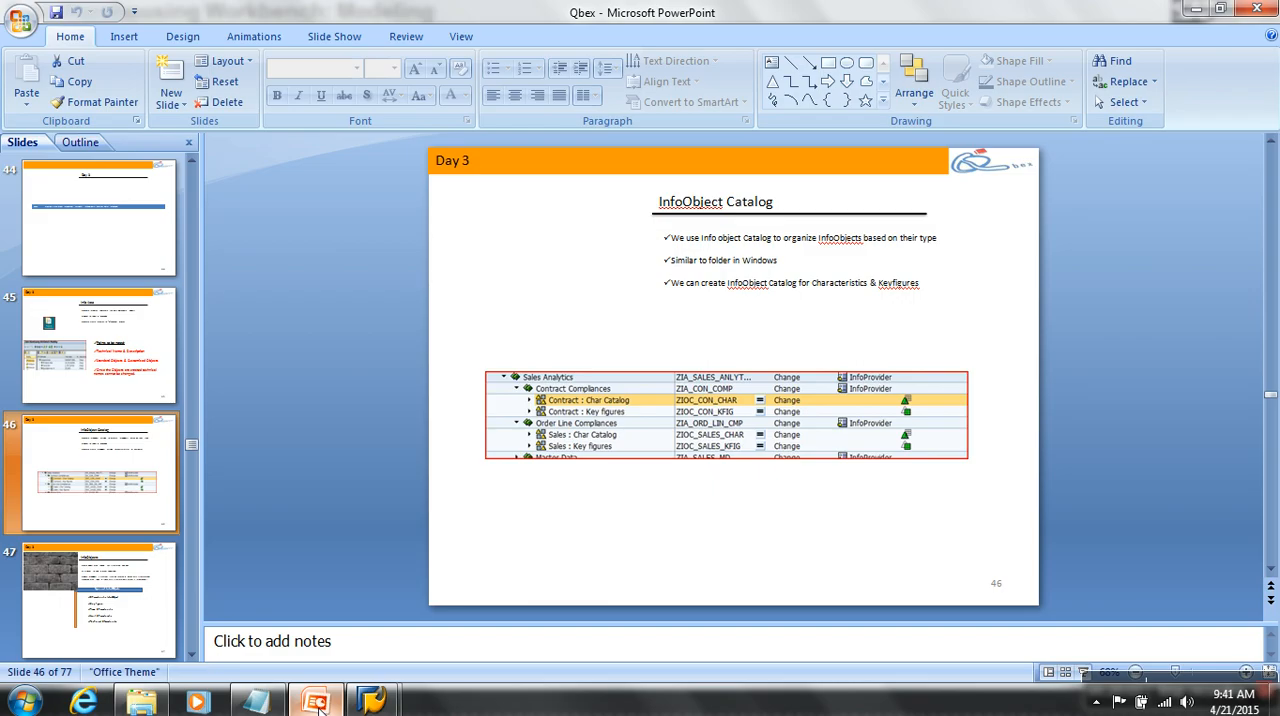
{"action": "left_click", "coordinate": [51, 608]}
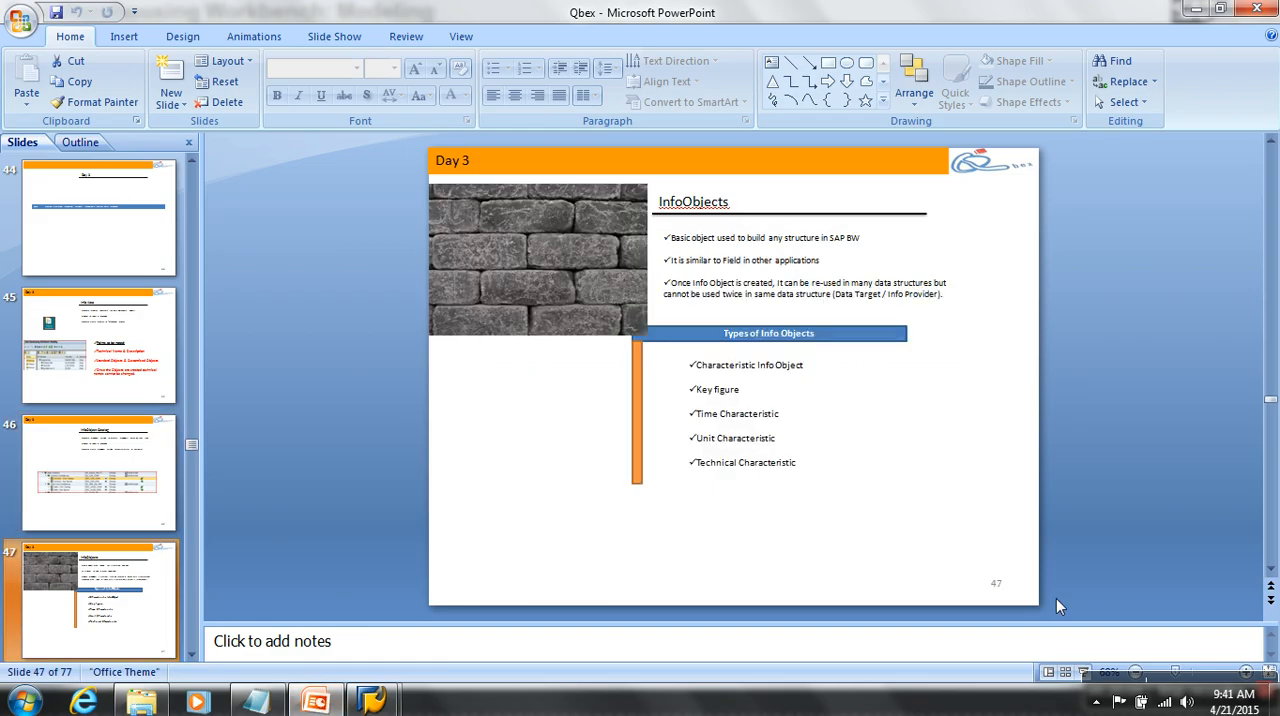
{"action": "left_click", "coordinate": [1083, 676]}
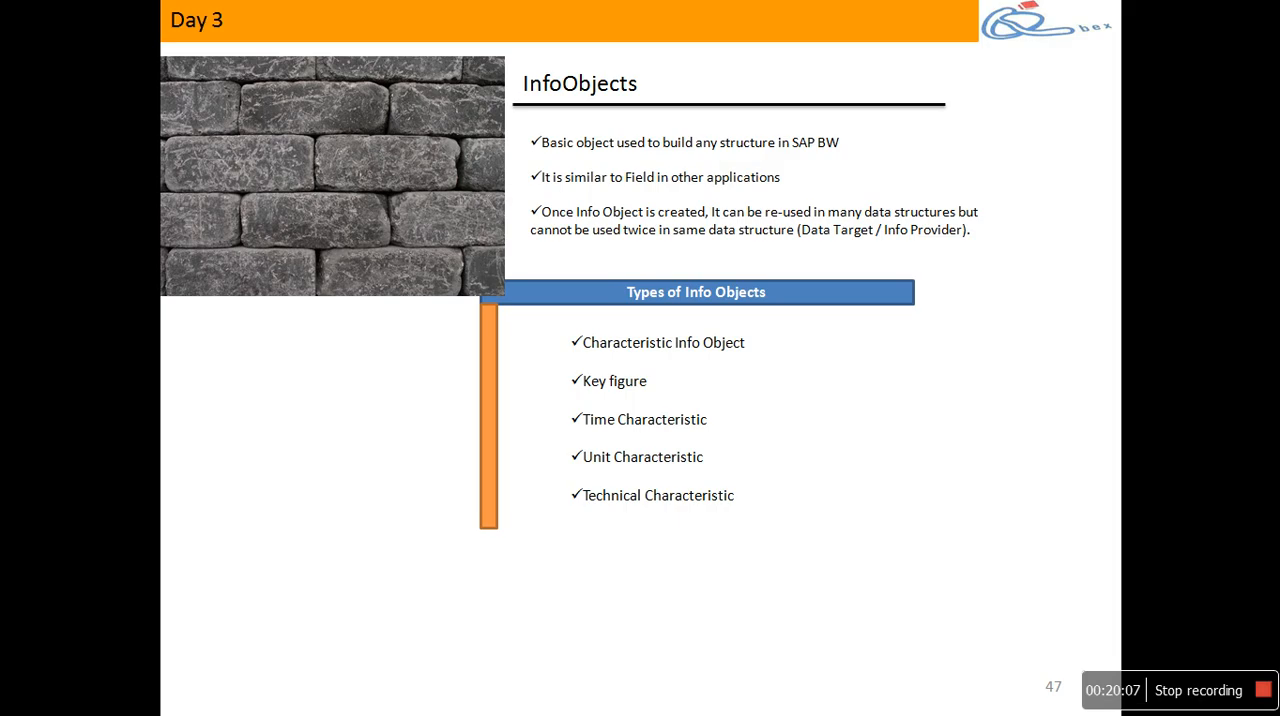
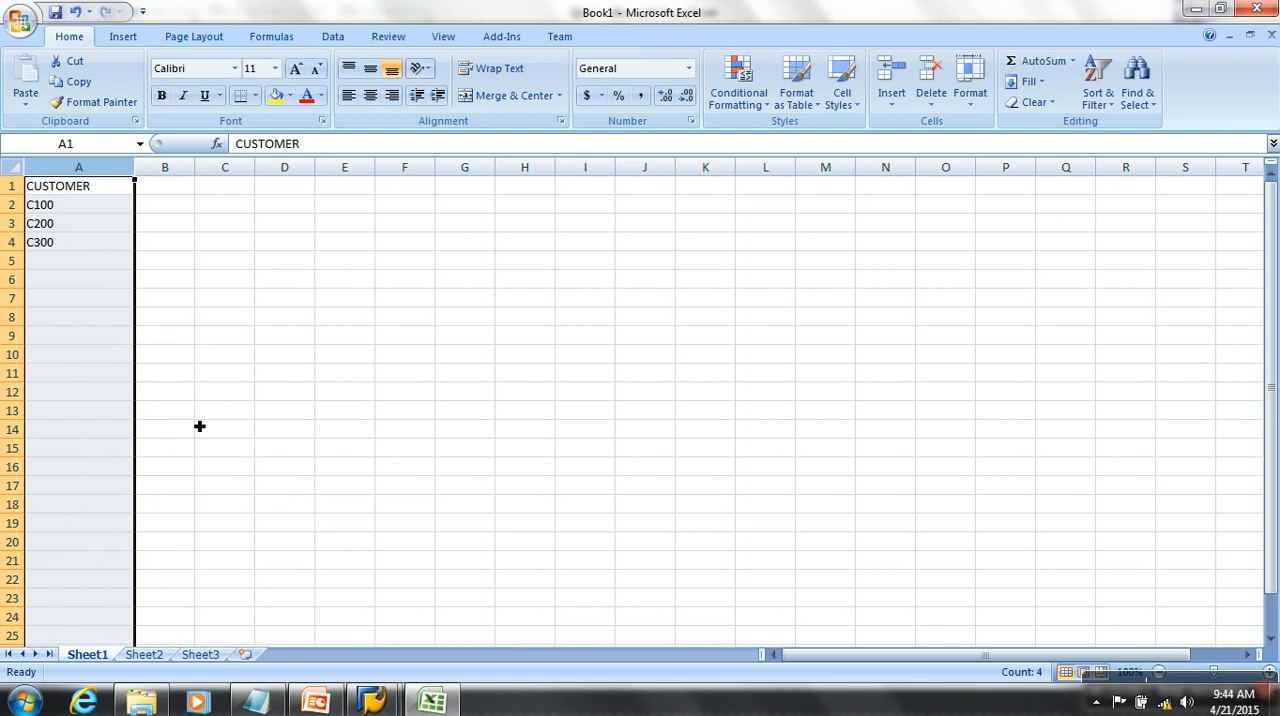
- Switch to SAP and examine the InfoObject creation dialog of the BM SALES (Char) catalog, then leave it without creating anything
{"action": "left_click", "coordinate": [386, 700]}
{"action": "left_click", "coordinate": [395, 650]}
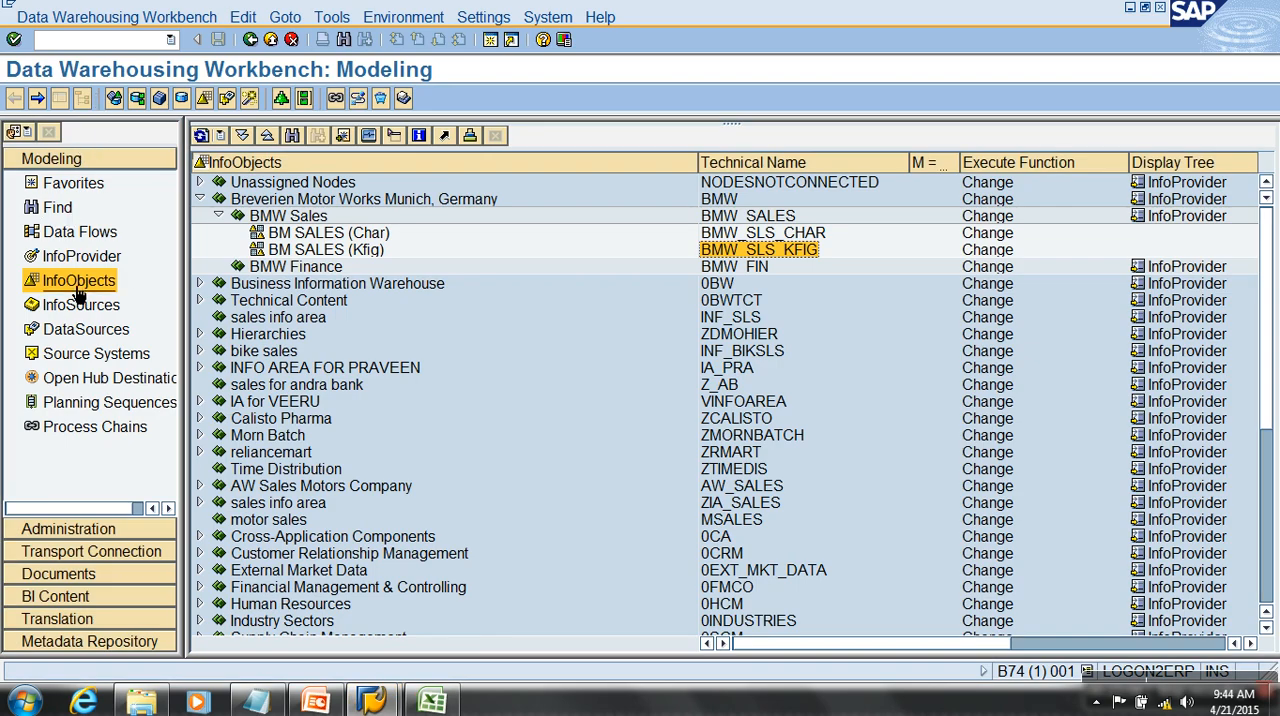
{"action": "left_click", "coordinate": [368, 237]}
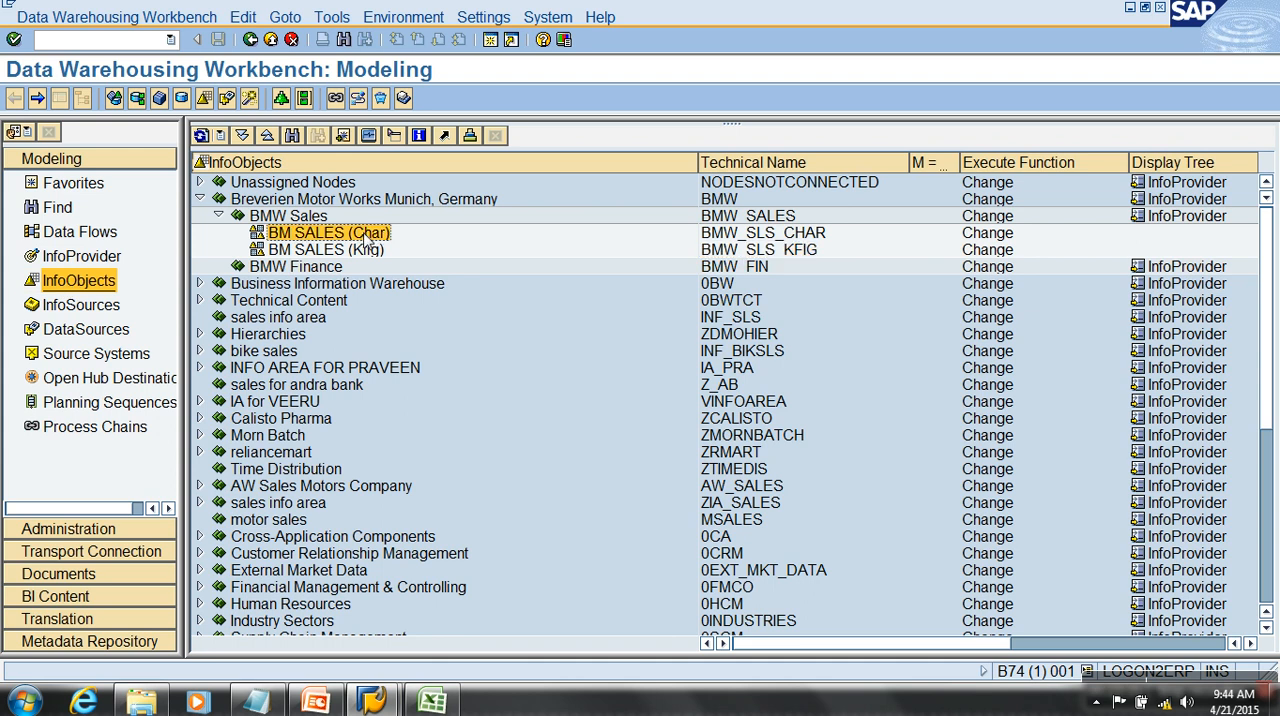
{"action": "right_click", "coordinate": [368, 240]}
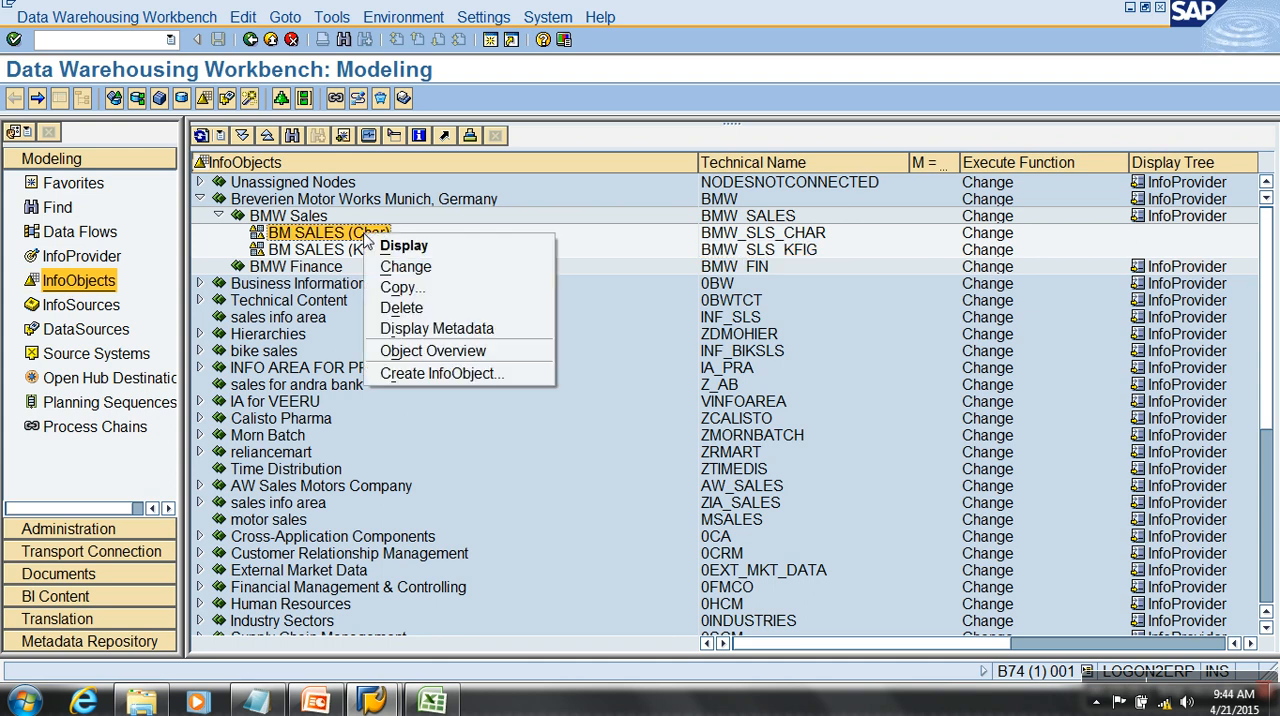
{"action": "left_click", "coordinate": [460, 372]}
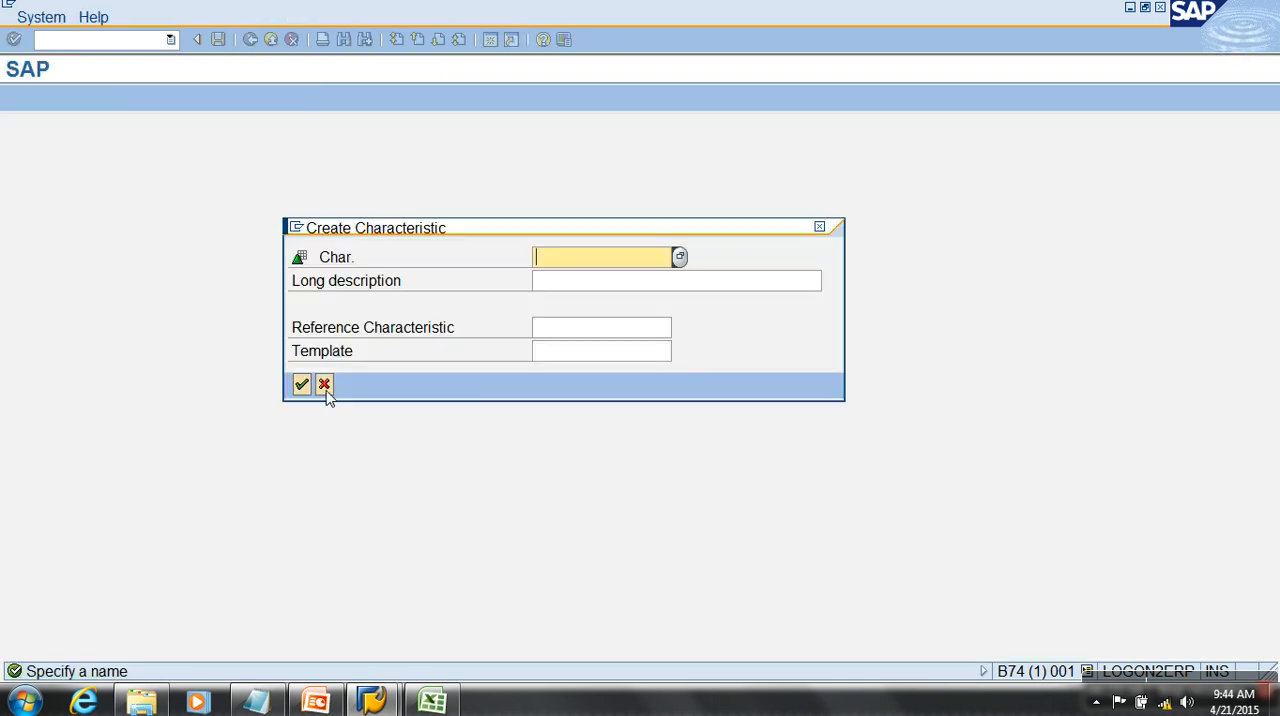
{"action": "left_click", "coordinate": [323, 383]}
{"action": "right_click", "coordinate": [320, 238]}
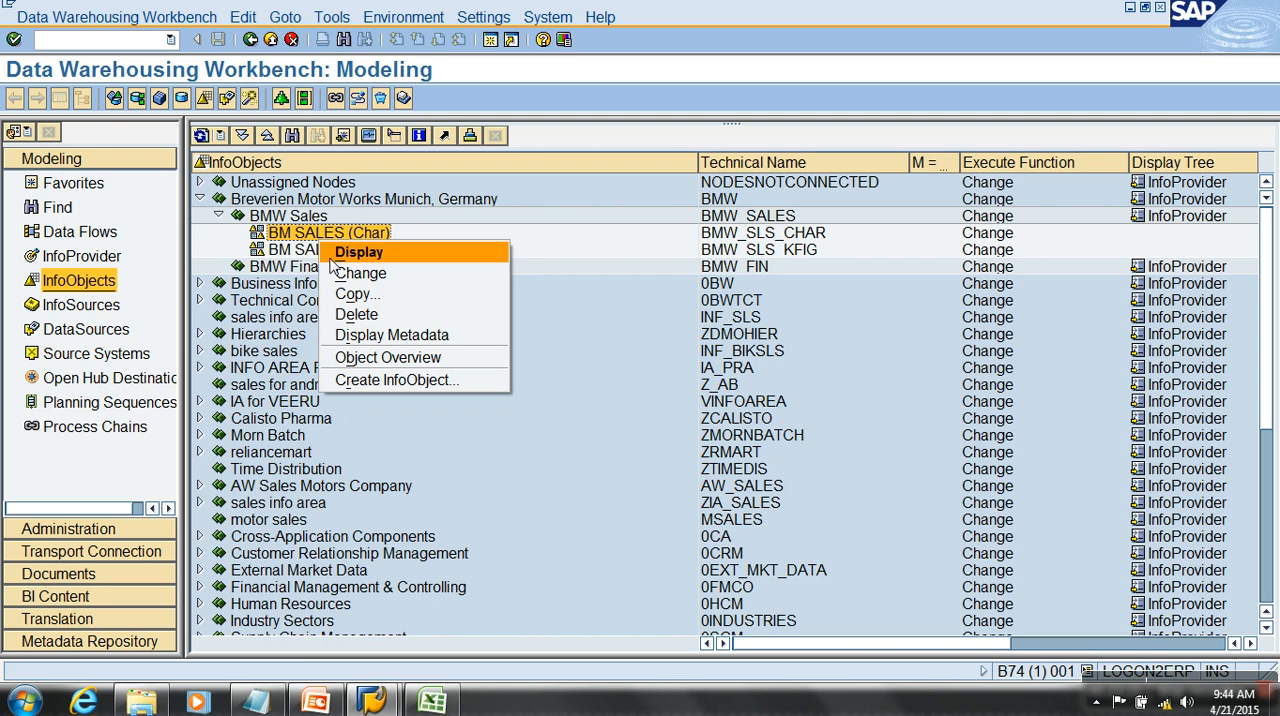
{"action": "left_click", "coordinate": [397, 380]}
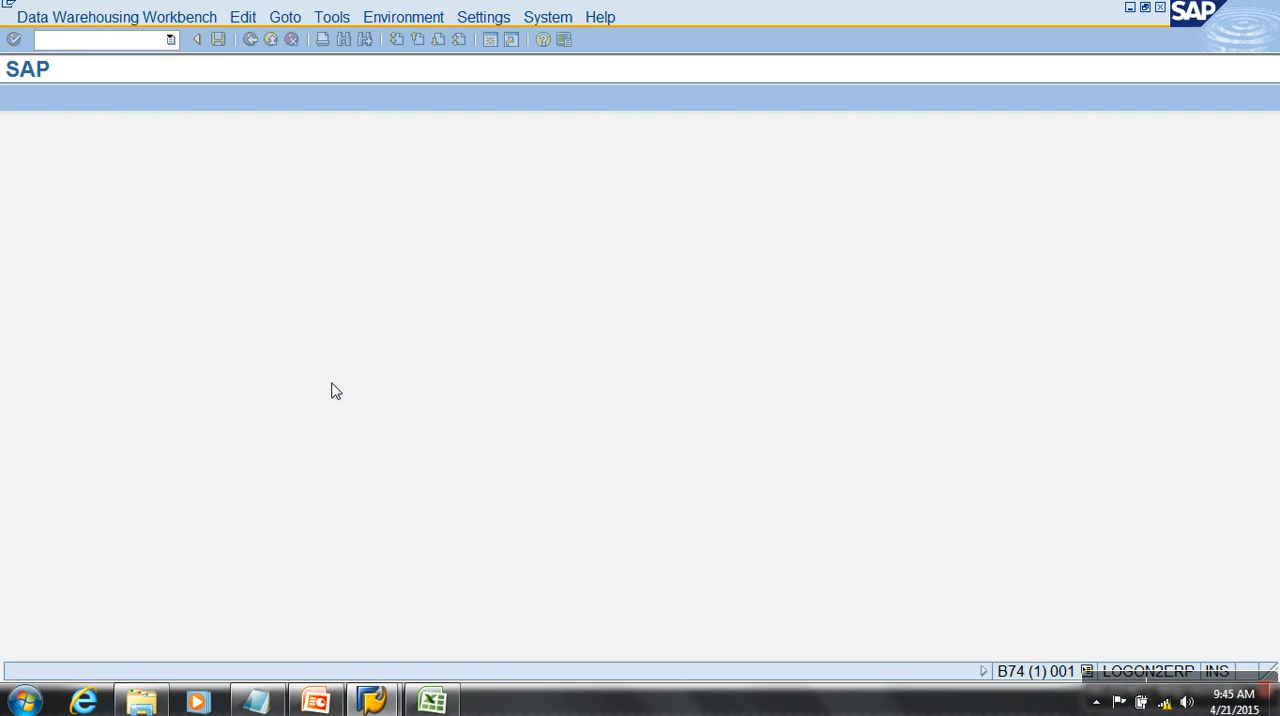
{"action": "left_click", "coordinate": [324, 384]}
- Examine the InfoObject creation dialog of the BM SALES (Kfig) catalog, then close it without creating anything
{"action": "left_click", "coordinate": [318, 250]}
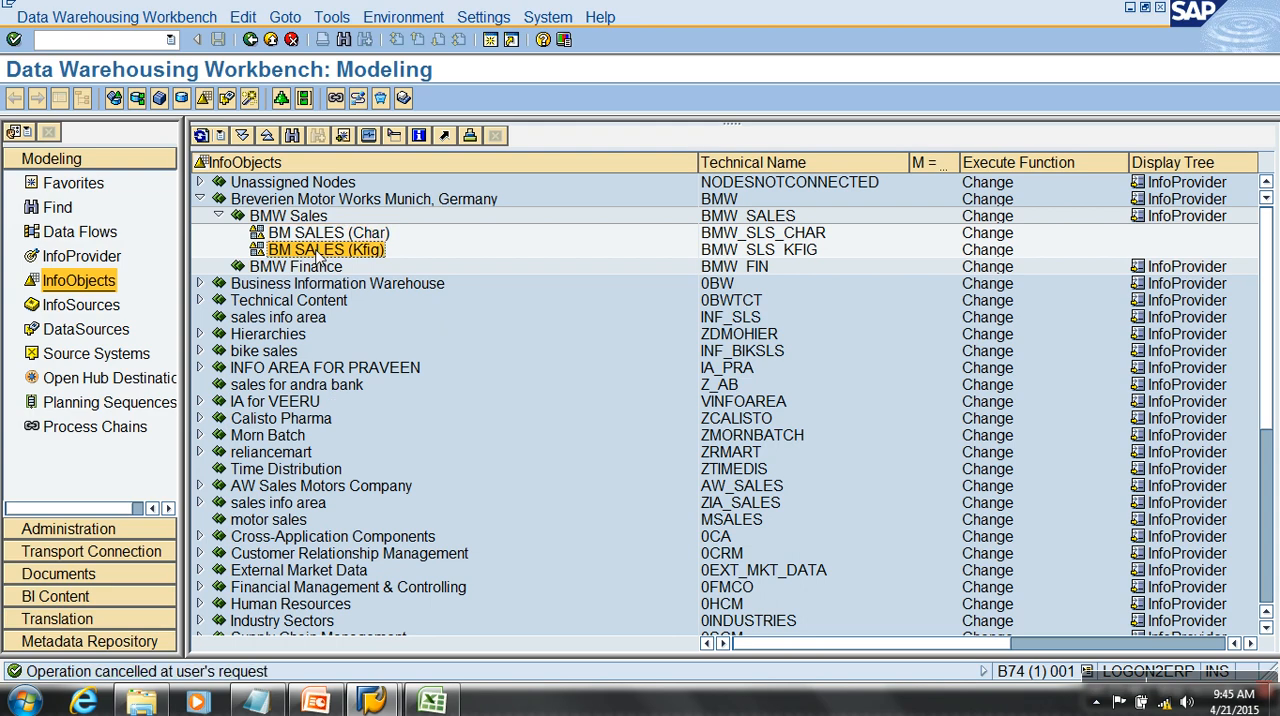
{"action": "right_click", "coordinate": [320, 254]}
{"action": "left_click", "coordinate": [385, 392]}
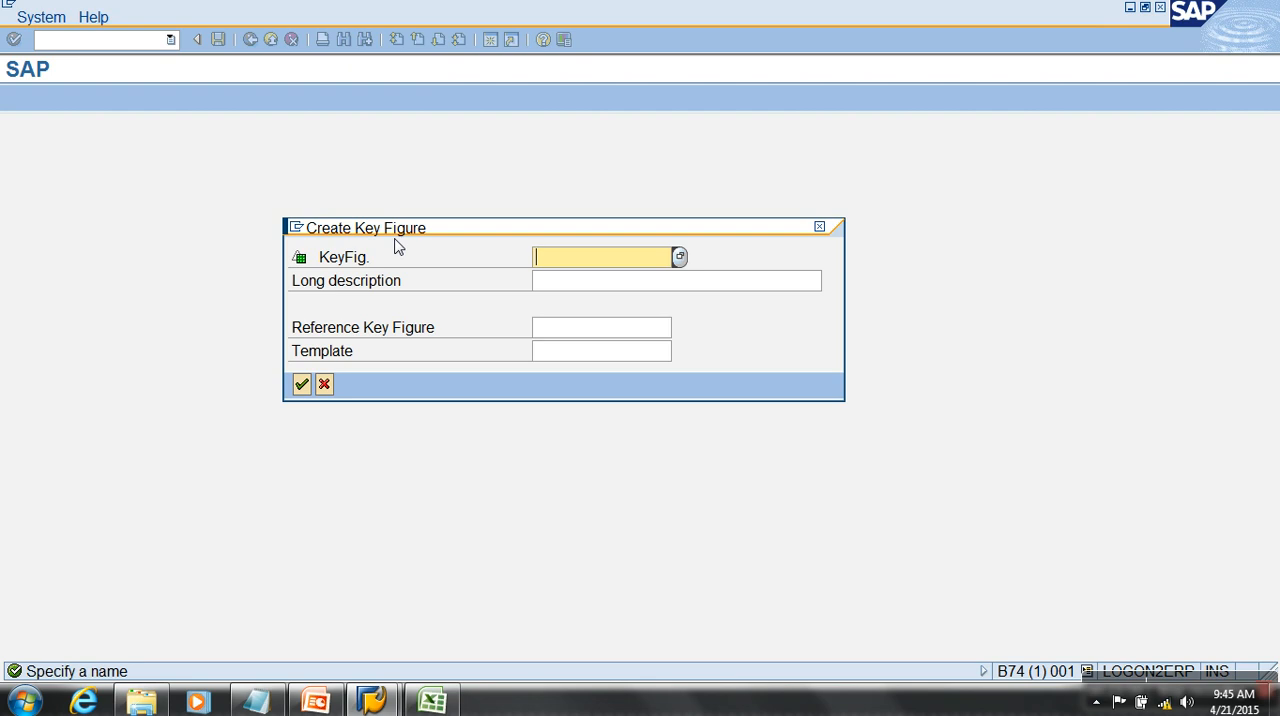
{"action": "left_click", "coordinate": [324, 384]}
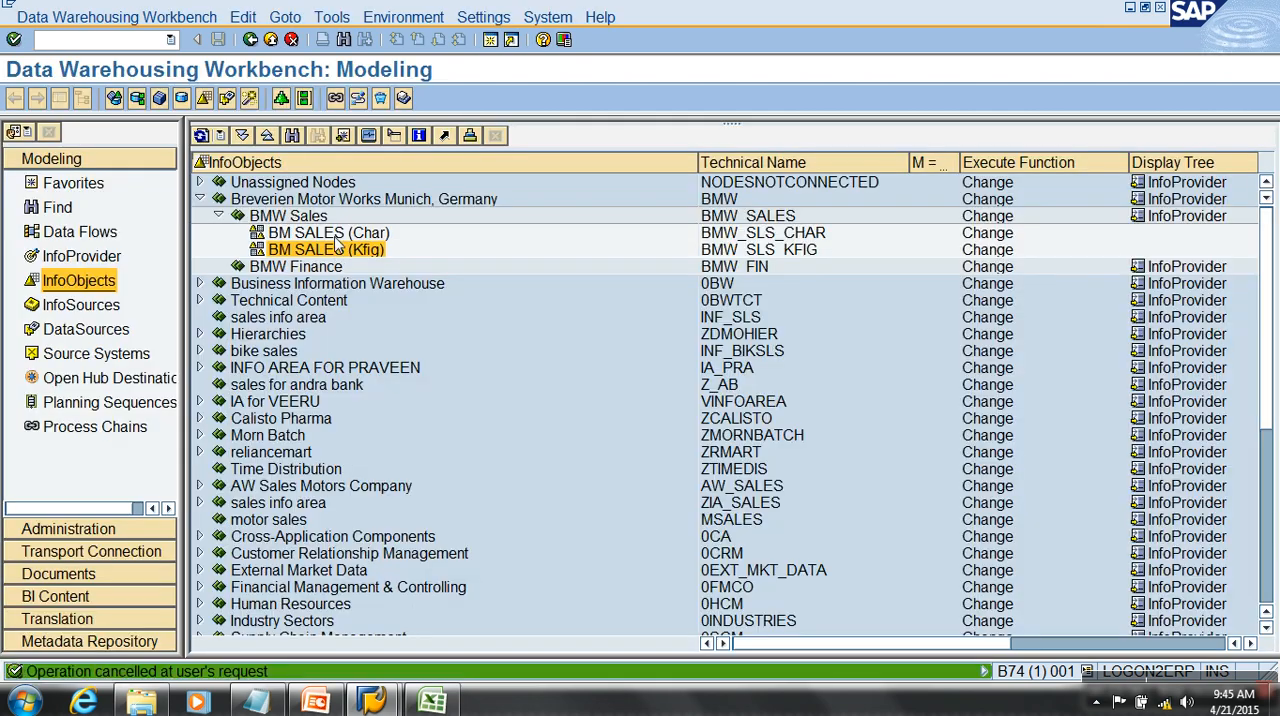
- Start a new InfoObject under the BM SALES (Char) catalog and name the characteristic BMWCNO
{"action": "right_click", "coordinate": [338, 236]}
{"action": "left_click", "coordinate": [410, 375]}
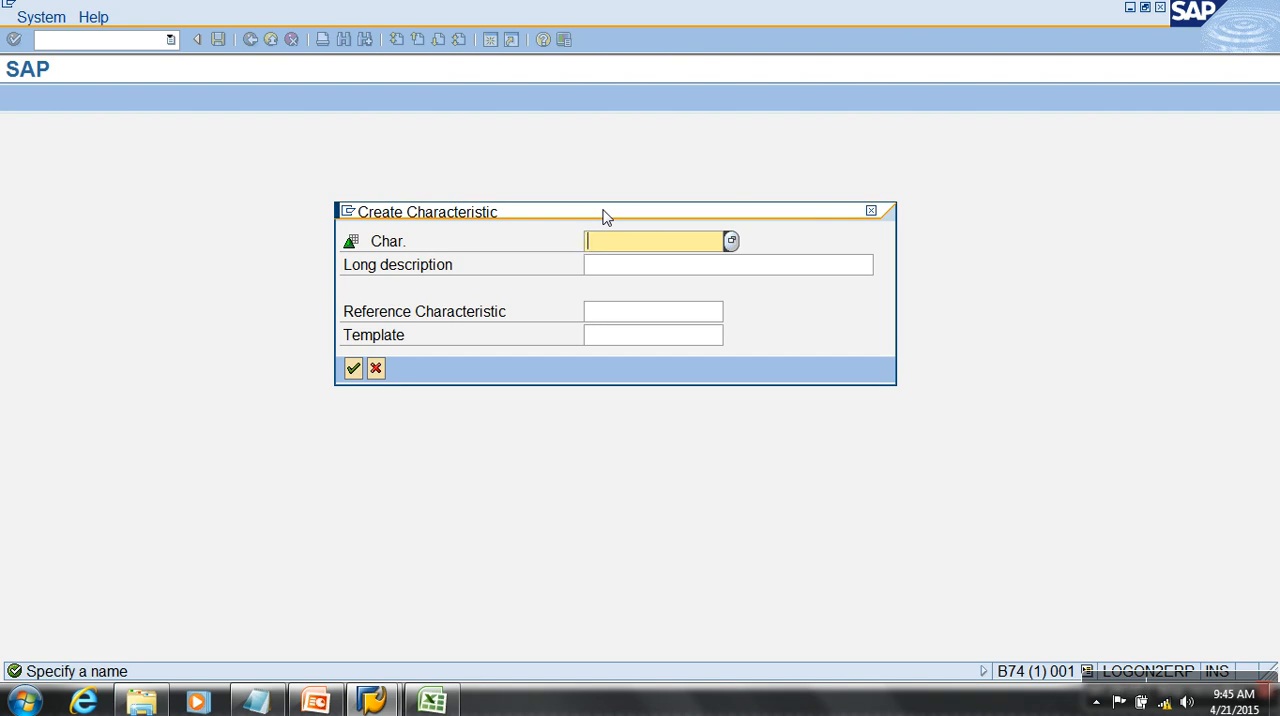
{"action": "type", "text": "BMWCNO"}
{"action": "key", "text": "Tab"}
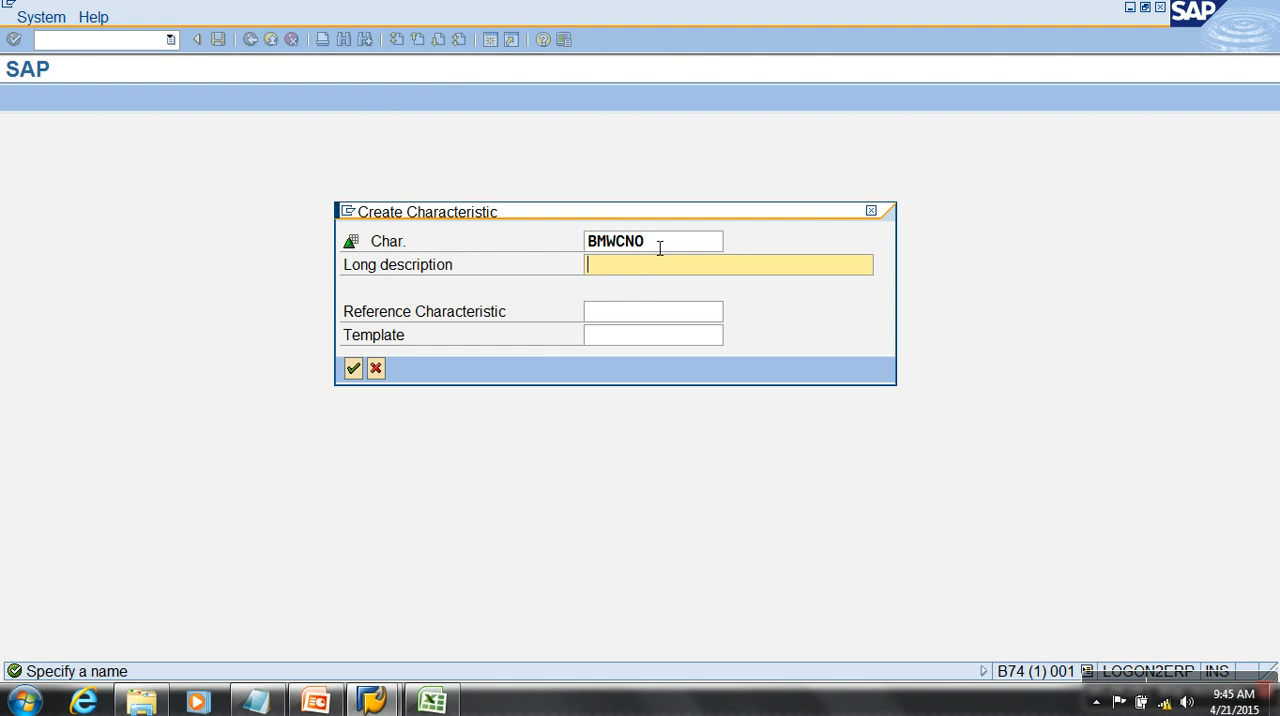
- Try to create the characteristic with the longer name BMWCNO1111 and the long description SDGFDH
{"action": "left_click", "coordinate": [652, 246]}
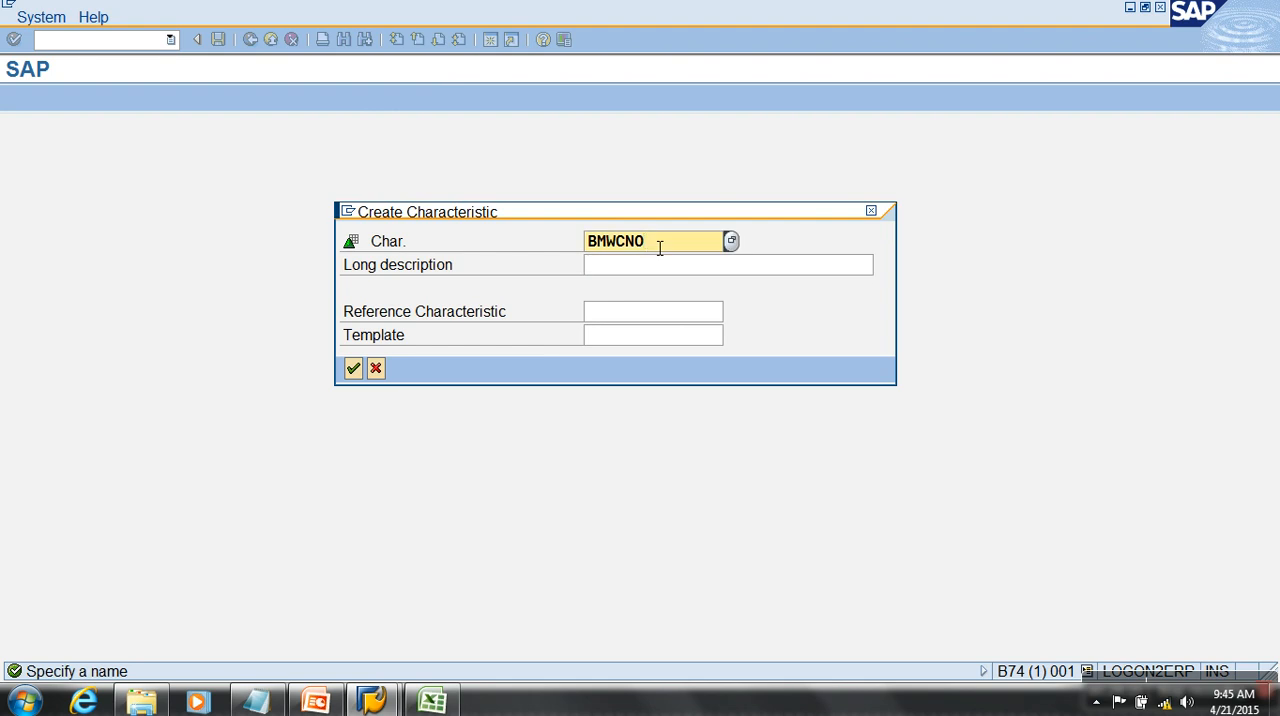
{"action": "type", "text": "1111"}
{"action": "left_click", "coordinate": [701, 271]}
{"action": "type", "text": "SDGFDH"}
{"action": "left_click", "coordinate": [354, 369]}
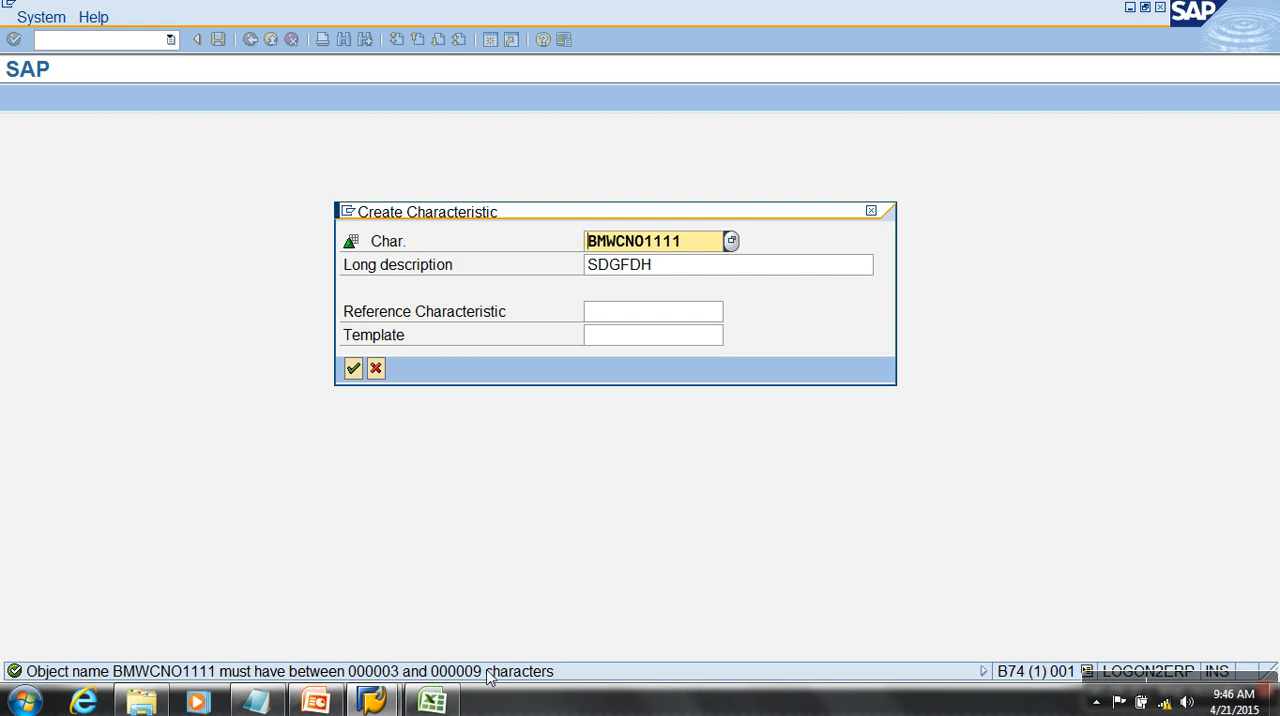
- Shorten the characteristic name back to BMWCNO and clear its long description
{"action": "left_click", "coordinate": [692, 246]}
{"action": "key", "text": "BackSpace"}
{"action": "key", "text": "BackSpace"}
{"action": "key", "text": "BackSpace"}
{"action": "key", "text": "BackSpace"}
{"action": "key", "text": "BackSpace"}
{"action": "type", "text": "O"}
{"action": "left_click", "coordinate": [818, 228]}
{"action": "key", "text": "Tab"}
{"action": "key", "text": "Delete"}
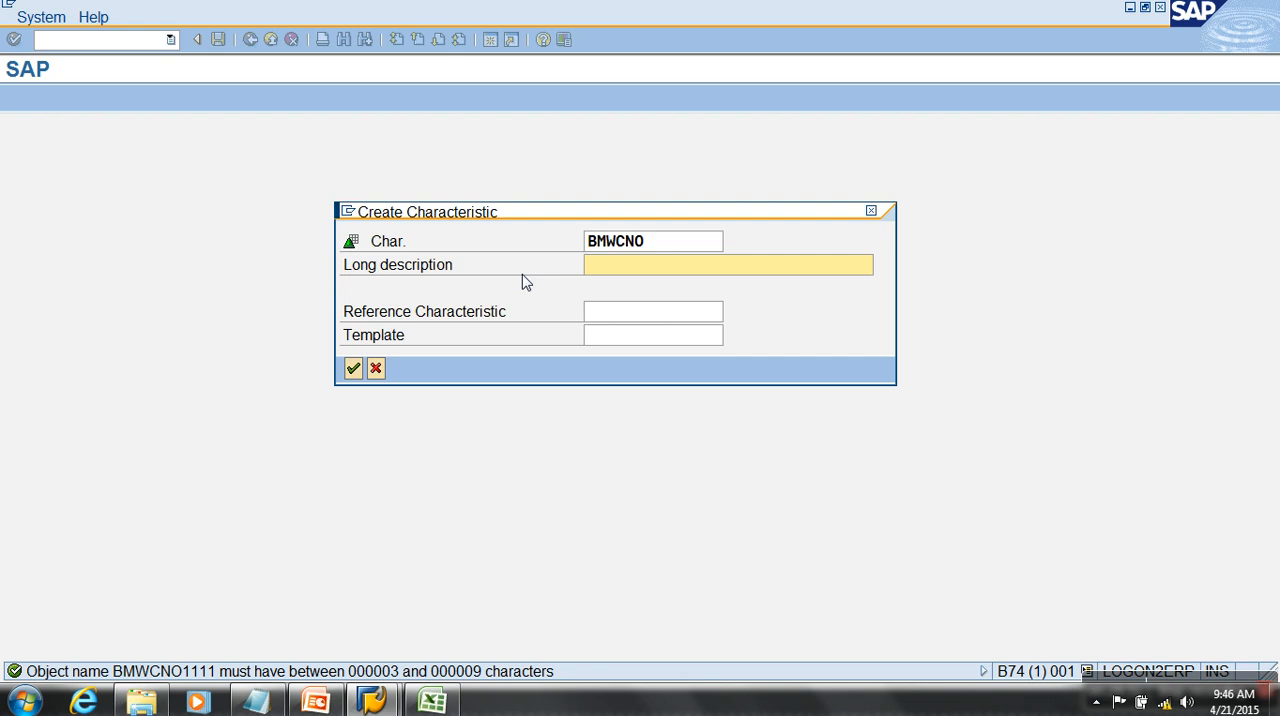
- Give the BMWCNO characteristic the long description Customer Number and create it
{"action": "type", "text": "Customer Number"}
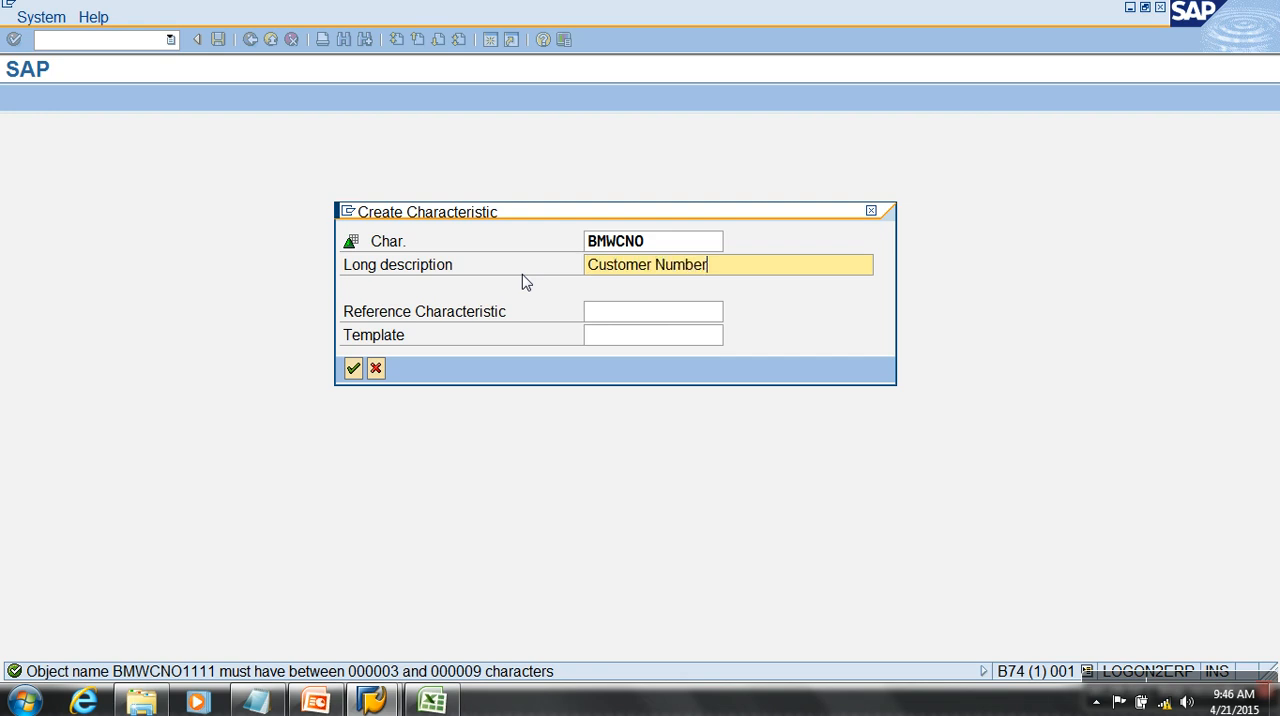
{"action": "left_click", "coordinate": [650, 244]}
{"action": "left_click", "coordinate": [728, 268]}
{"action": "left_click", "coordinate": [353, 369]}
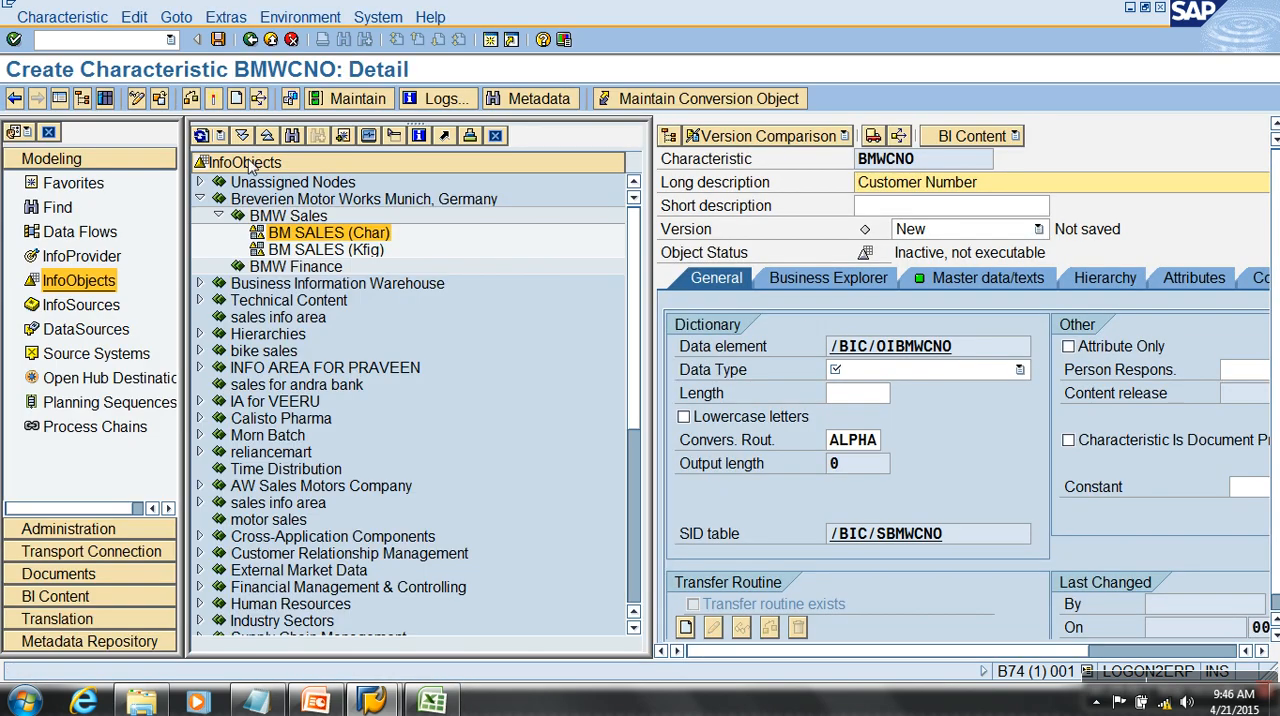
- Set BMWCNO's data type to CHAR - Character String with length 1, then hide the navigator
{"action": "left_click", "coordinate": [917, 372]}
{"action": "left_click", "coordinate": [905, 391]}
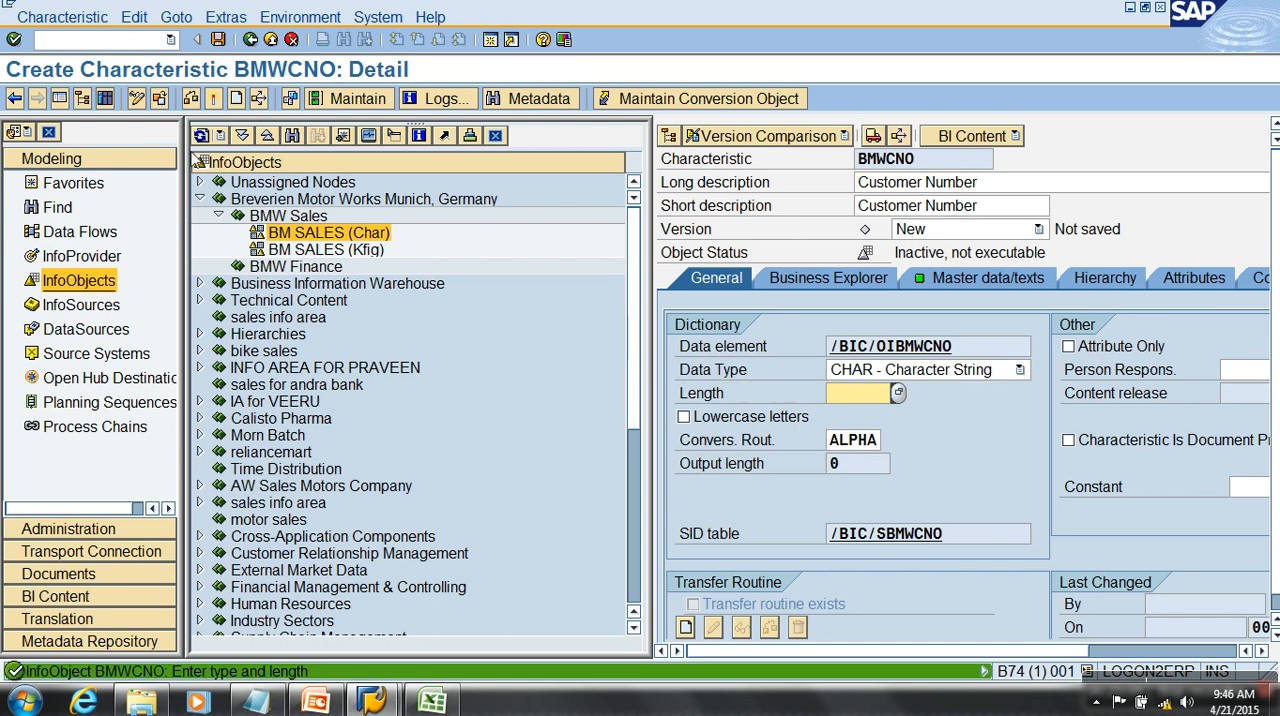
{"action": "type", "text": "1"}
{"action": "left_click", "coordinate": [38, 100]}
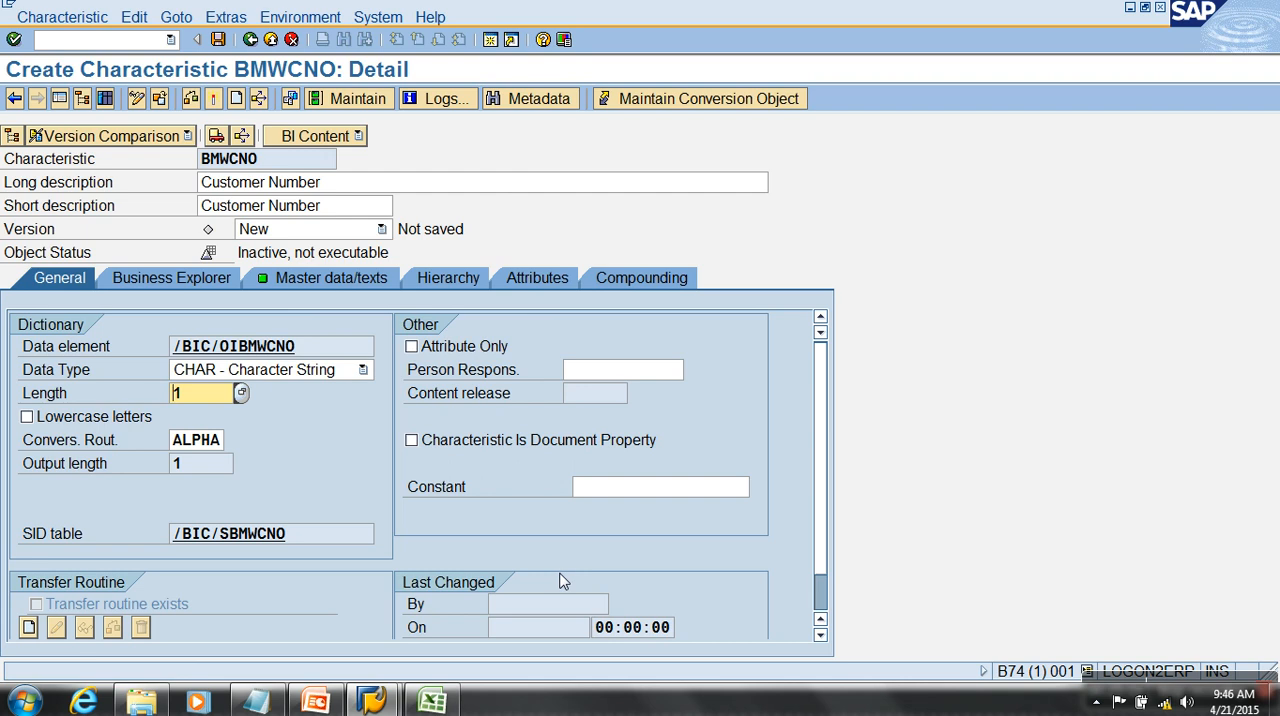
- Review BMWCNO's technical name, long description and the available data types
{"action": "left_click_drag", "start_coordinate": [290, 164], "coordinate": [137, 165]}
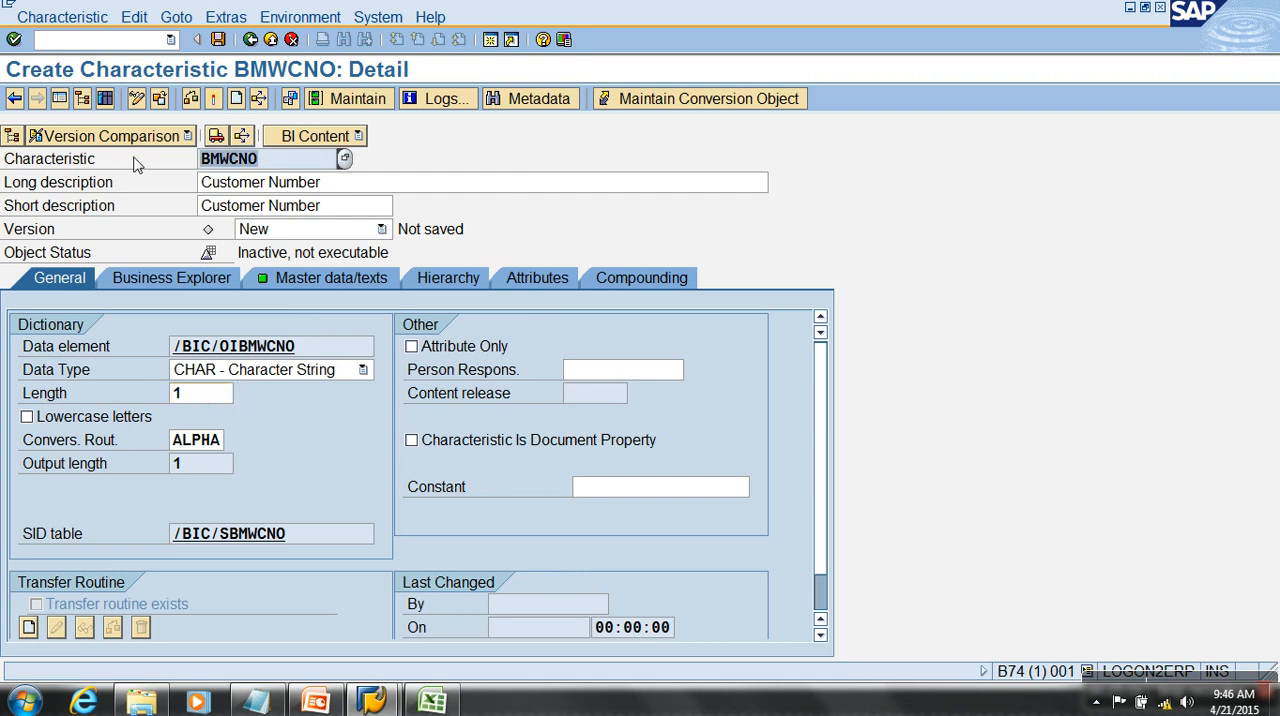
{"action": "key", "text": "Tab"}
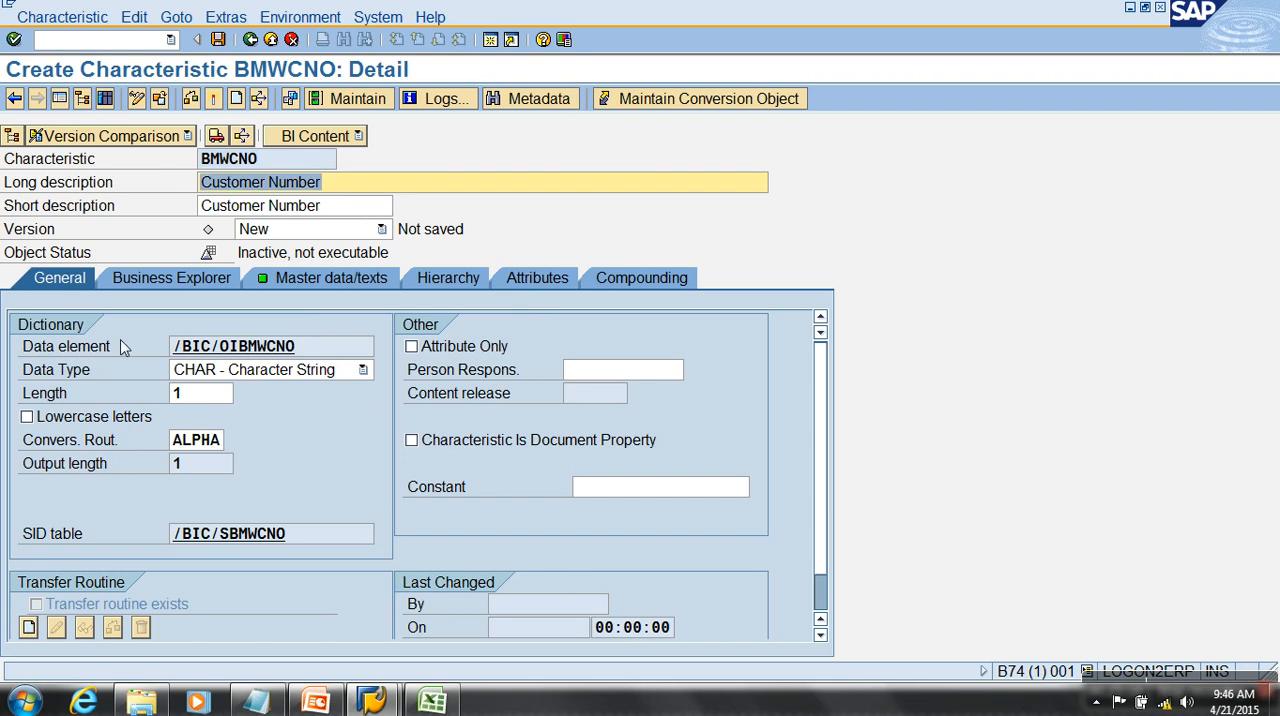
{"action": "left_click", "coordinate": [363, 371]}
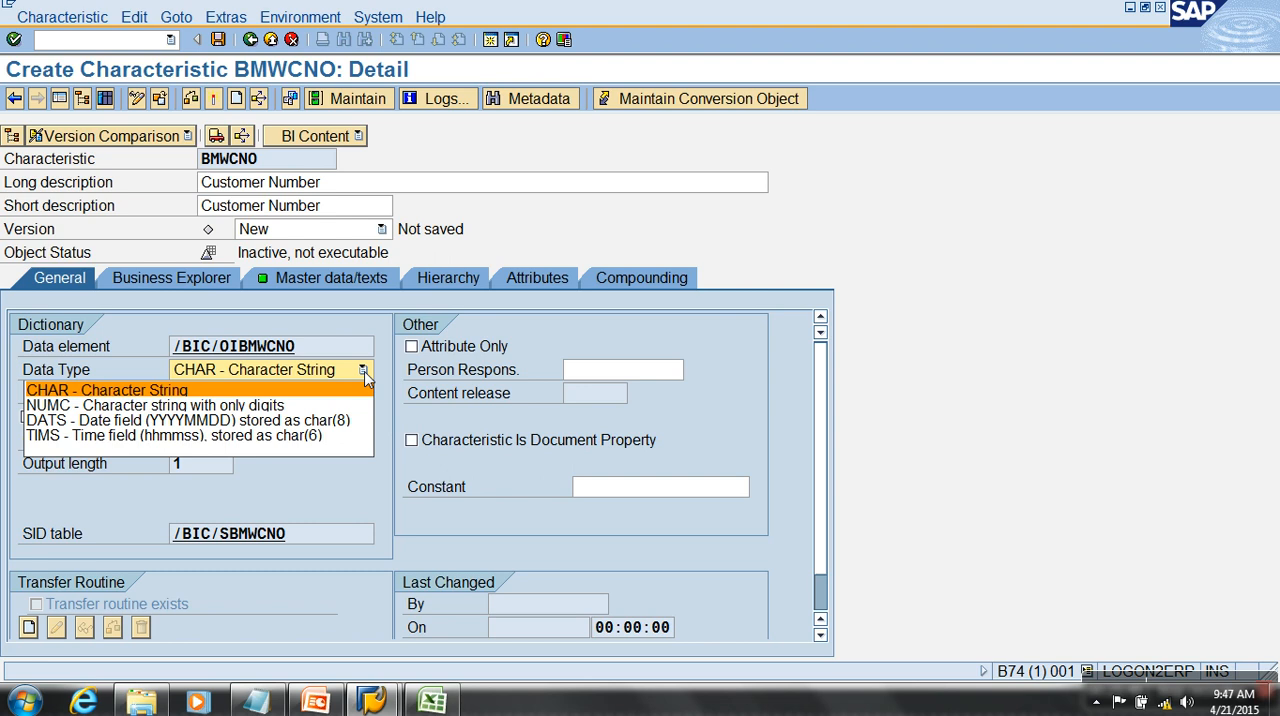
- Switch to Notepad, add 100 and '100' on separate lines below the existing text, then return to SAP
{"action": "left_click", "coordinate": [620, 180]}
{"action": "key", "text": "Return"}
{"action": "key", "text": "Return"}
{"action": "key", "text": "Return"}
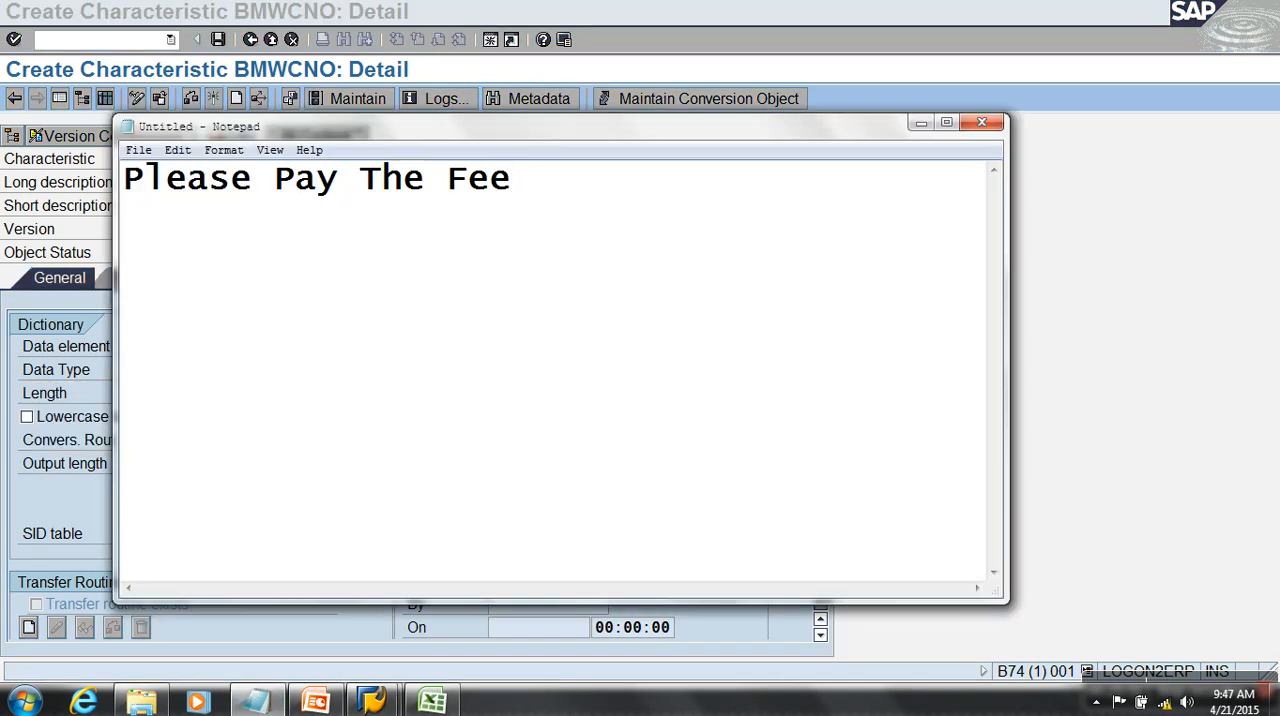
{"action": "type", "text": "100"}
{"action": "key", "text": "Return"}
{"action": "type", "text": "/"}
{"action": "key", "text": "BackSpace"}
{"action": "type", "text": "'100'"}
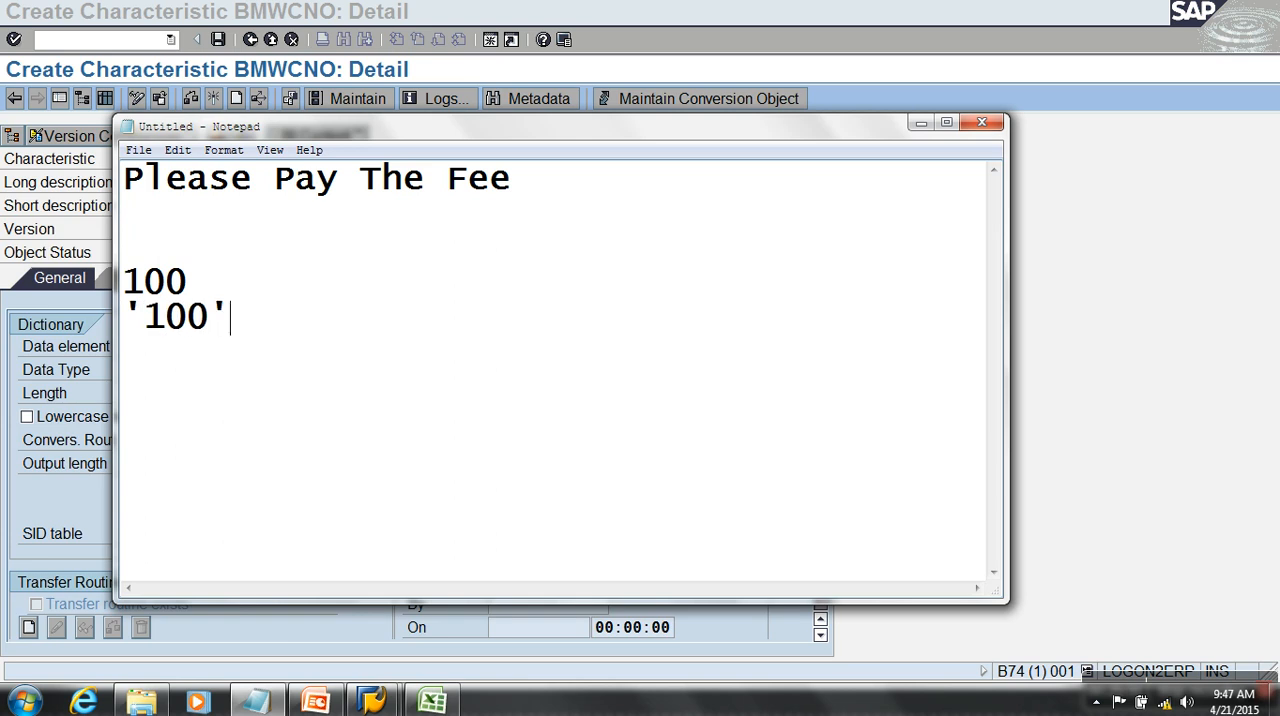
{"action": "left_click", "coordinate": [1253, 152]}
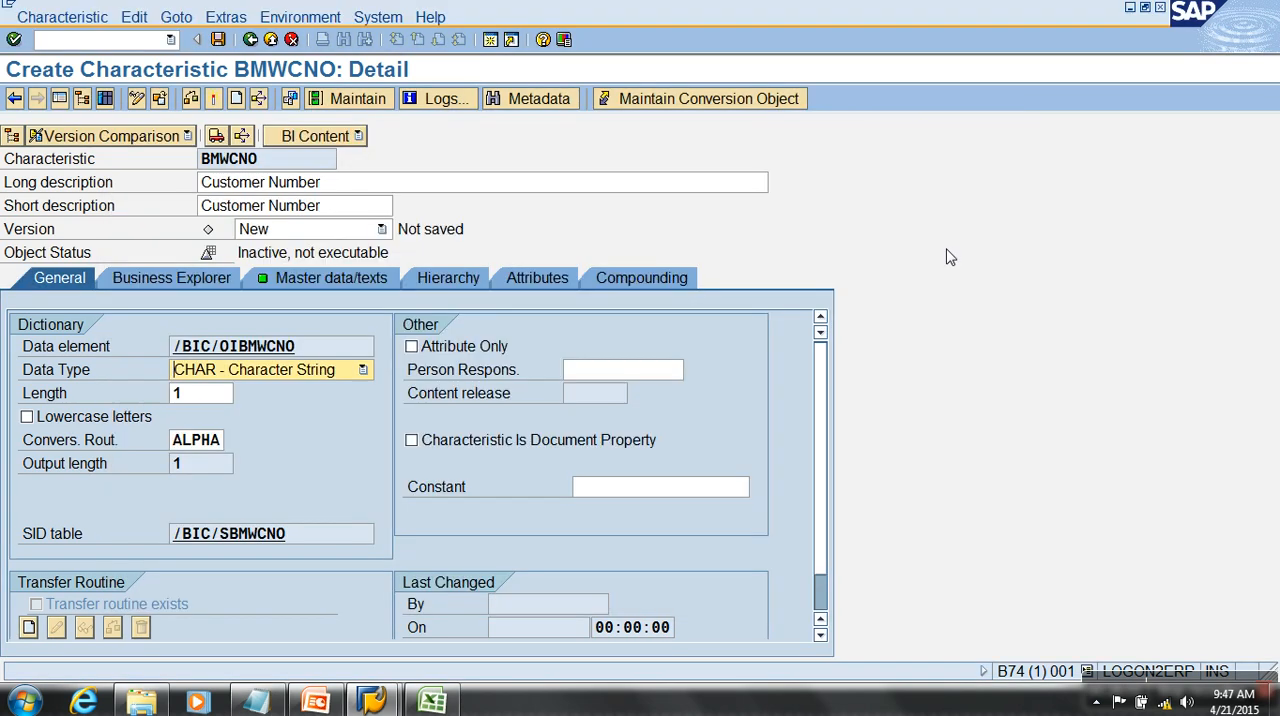
- Check the data type options, then switch to Excel and change the customer code in cell A4 to lowercase c300
{"action": "left_click", "coordinate": [276, 377]}
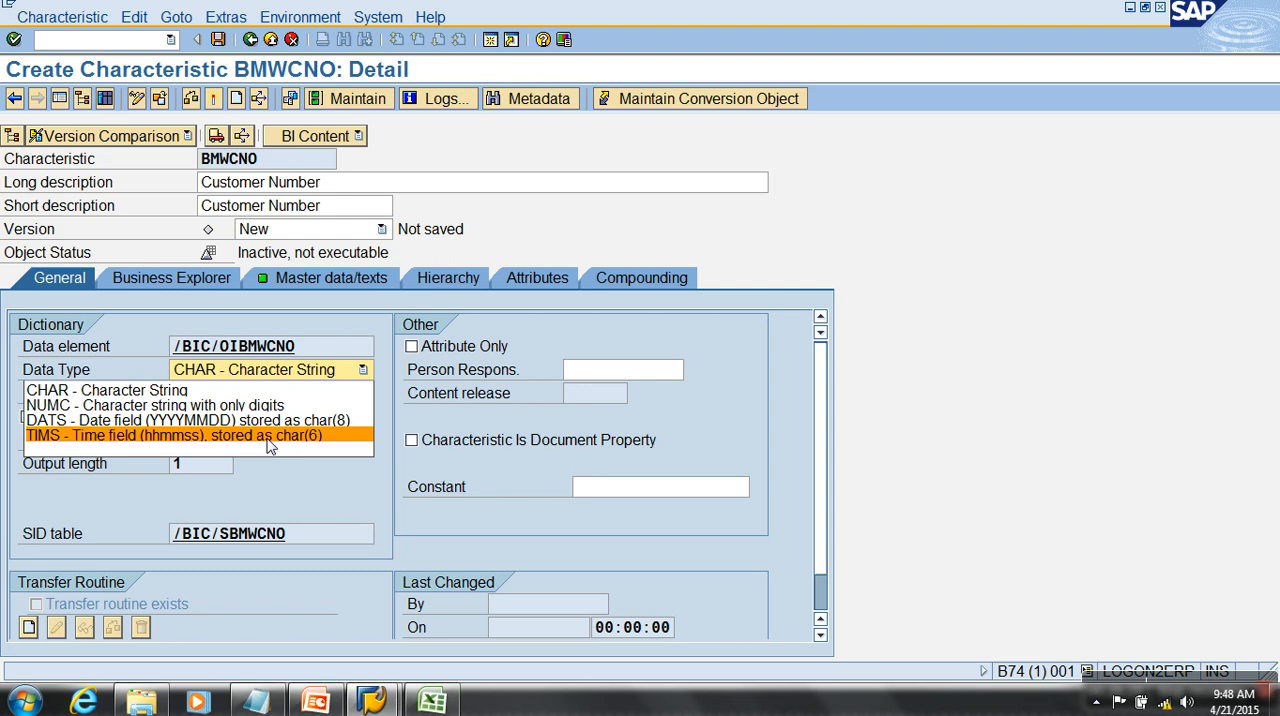
{"action": "left_click", "coordinate": [432, 700]}
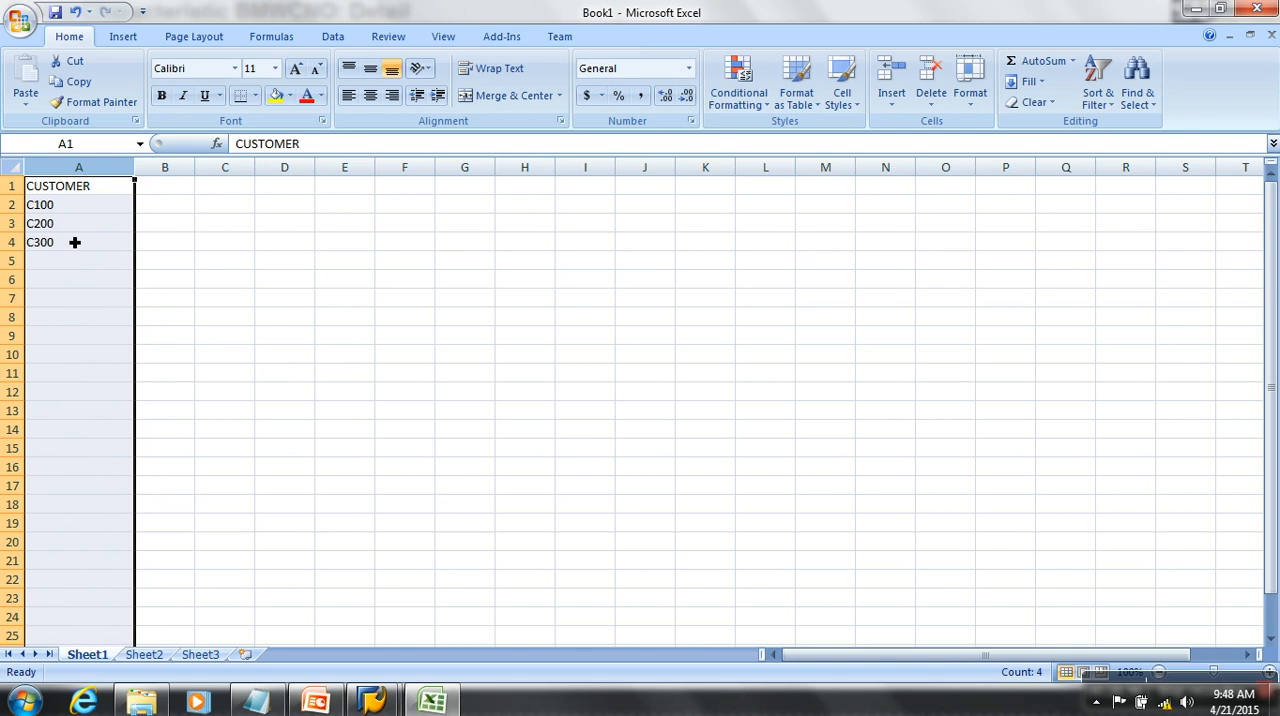
{"action": "double_click", "coordinate": [40, 243]}
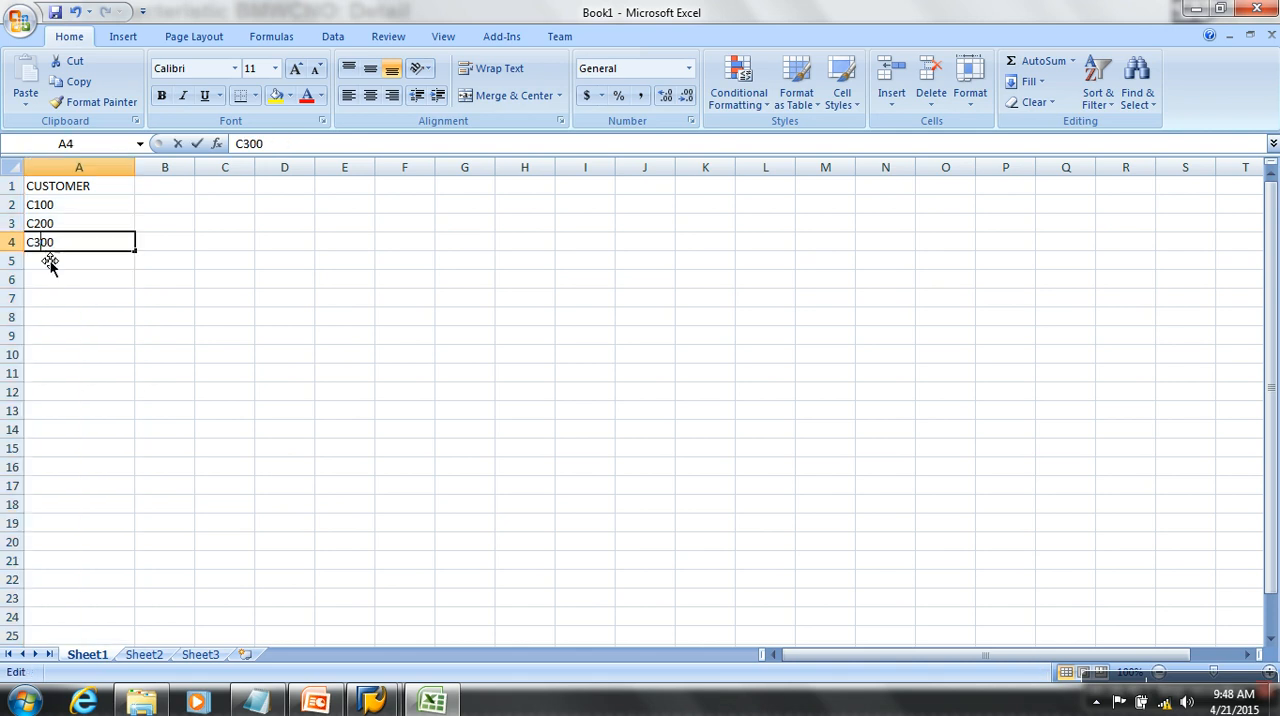
{"action": "key", "text": "BackSpace"}
{"action": "type", "text": "c"}
{"action": "left_click", "coordinate": [325, 299]}
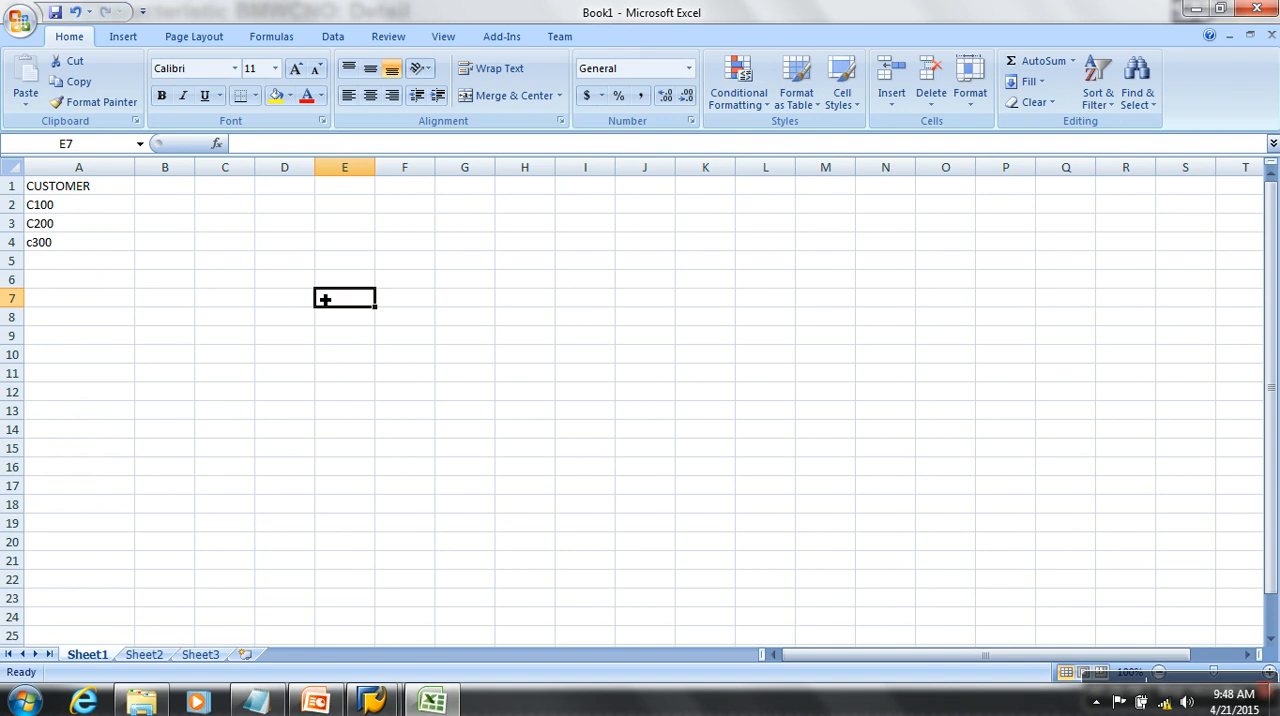
- Return to SAP and pick CHAR - Character String as BMWCNO's data type
{"action": "key", "text": "alt+Tab"}
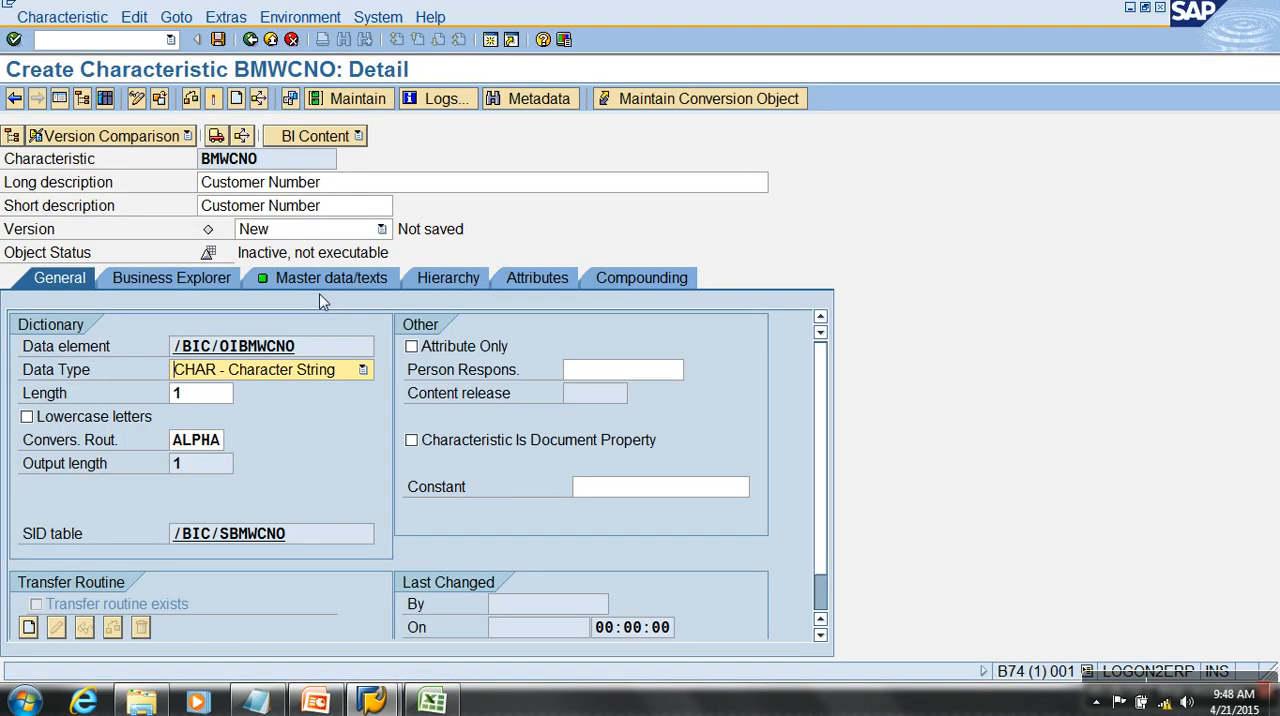
{"action": "left_click", "coordinate": [286, 375]}
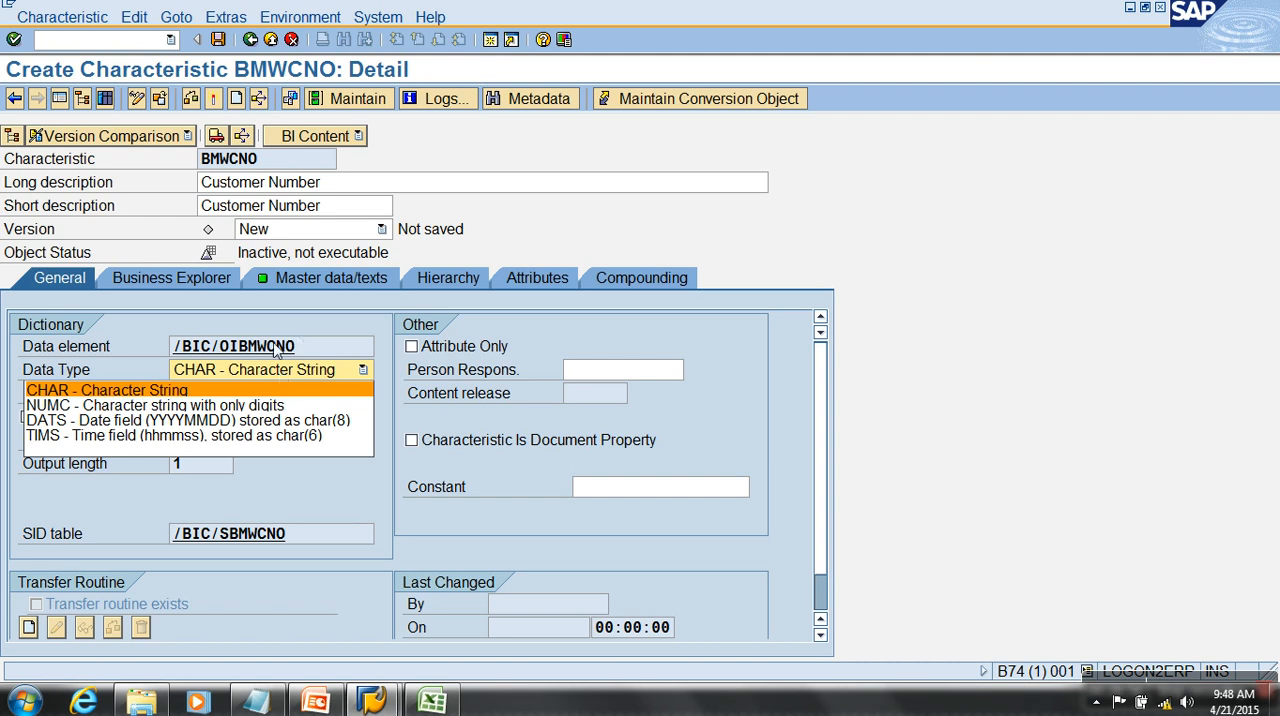
{"action": "left_click", "coordinate": [190, 391]}
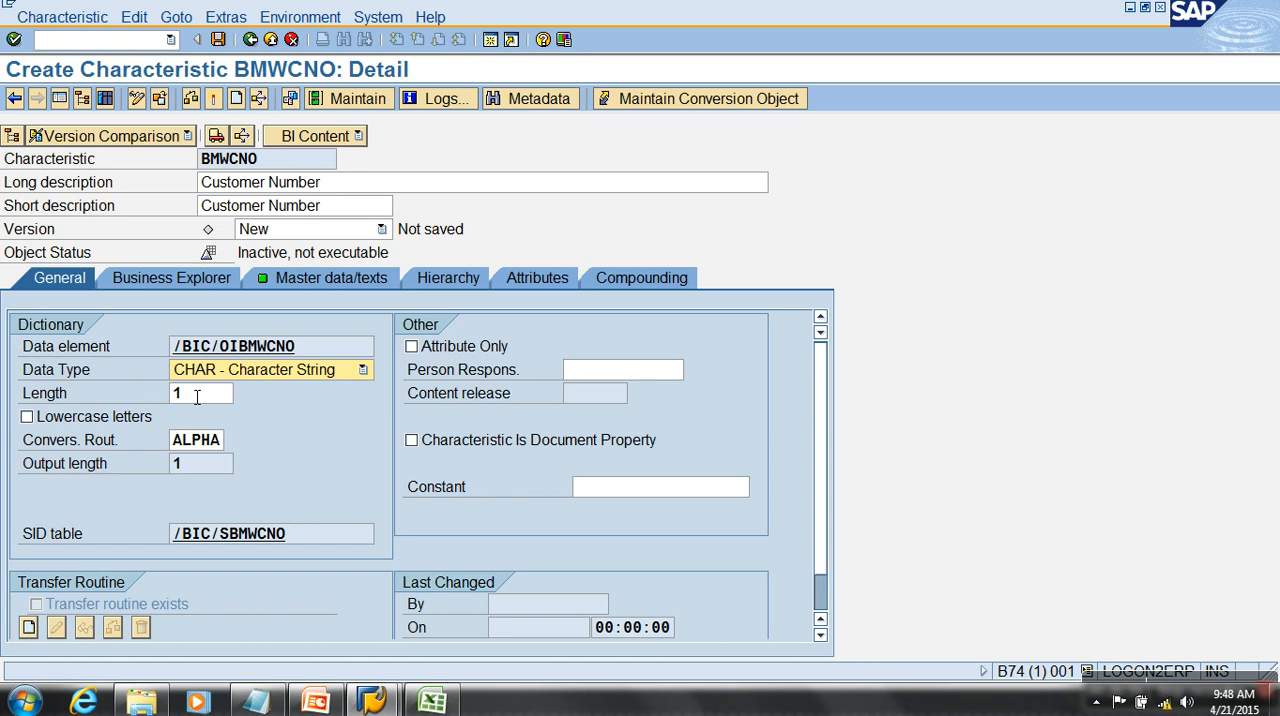
- Compare BMWCNO's length setting with the customer codes in the Excel sheet
{"action": "left_click", "coordinate": [202, 398]}
{"action": "left_click_drag", "start_coordinate": [203, 403], "coordinate": [150, 397]}
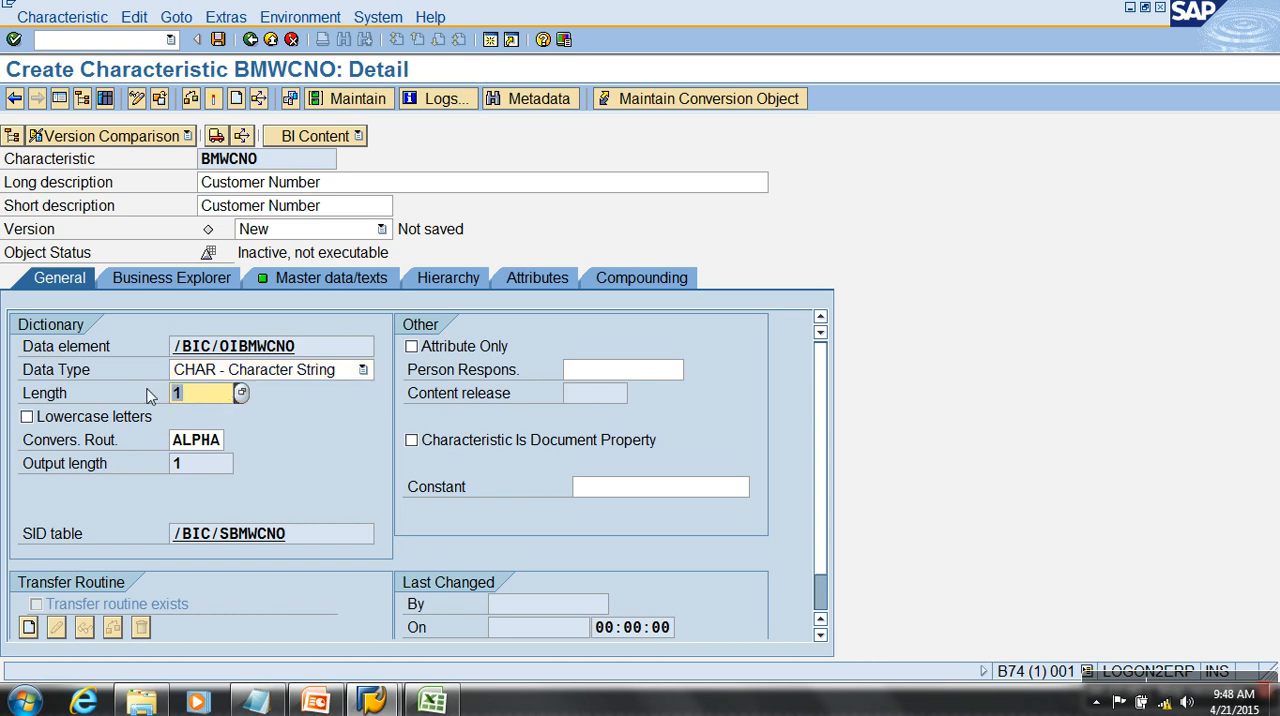
{"action": "key", "text": "alt+Tab"}
{"action": "left_click", "coordinate": [87, 209]}
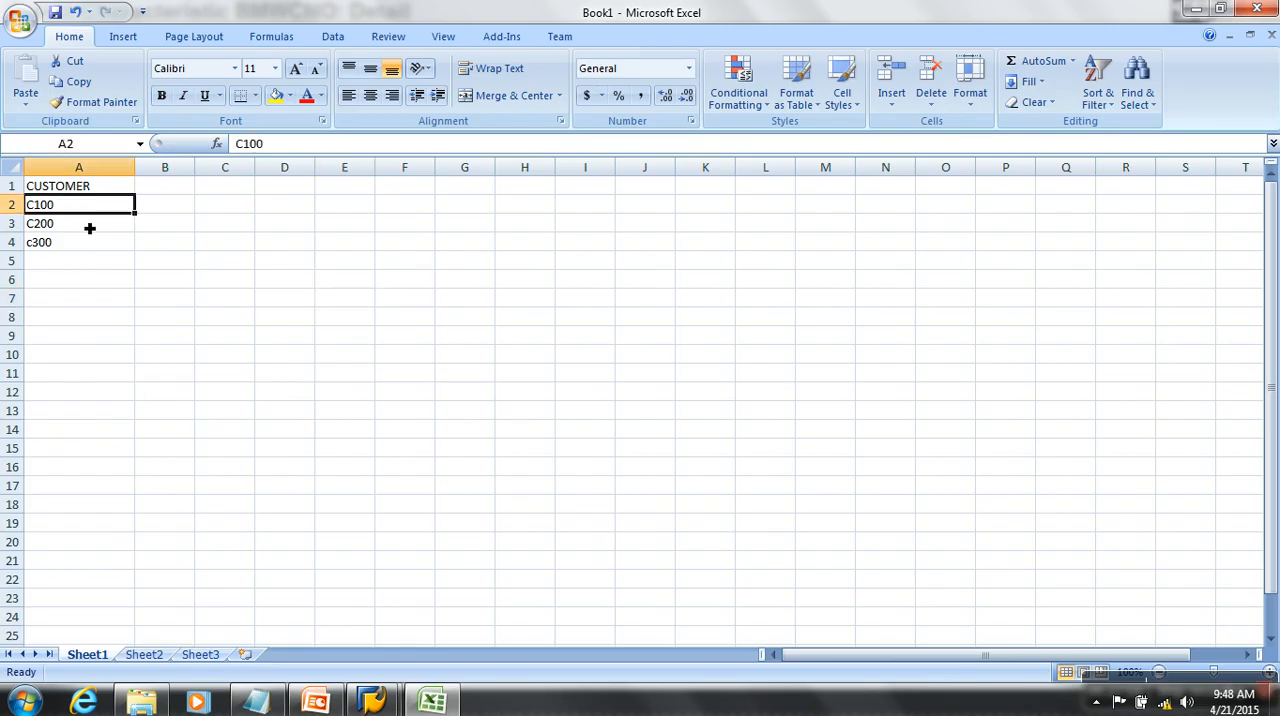
{"action": "key", "text": "alt+Tab"}
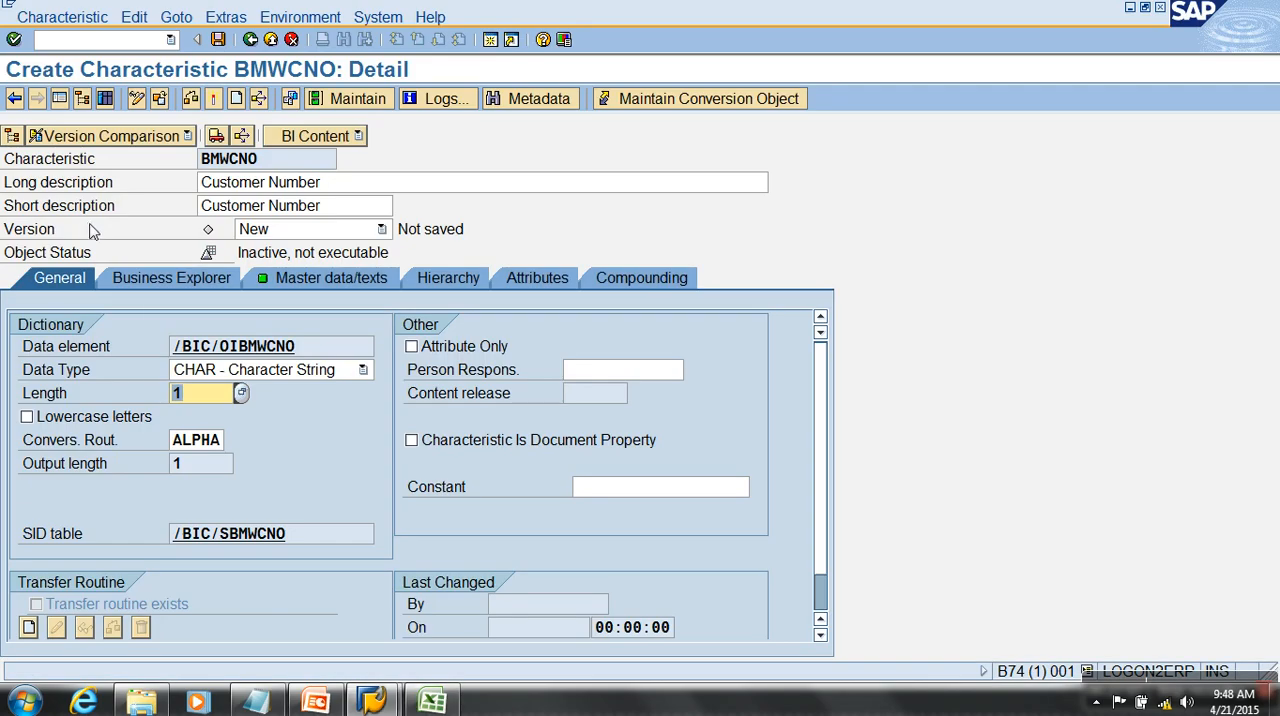
- Switch to Excel and enter the customer code c99999 in cell A5
{"action": "key", "text": "alt+Tab"}
{"action": "left_click", "coordinate": [80, 266]}
{"action": "type", "text": "c99999"}
{"action": "left_click", "coordinate": [91, 390]}
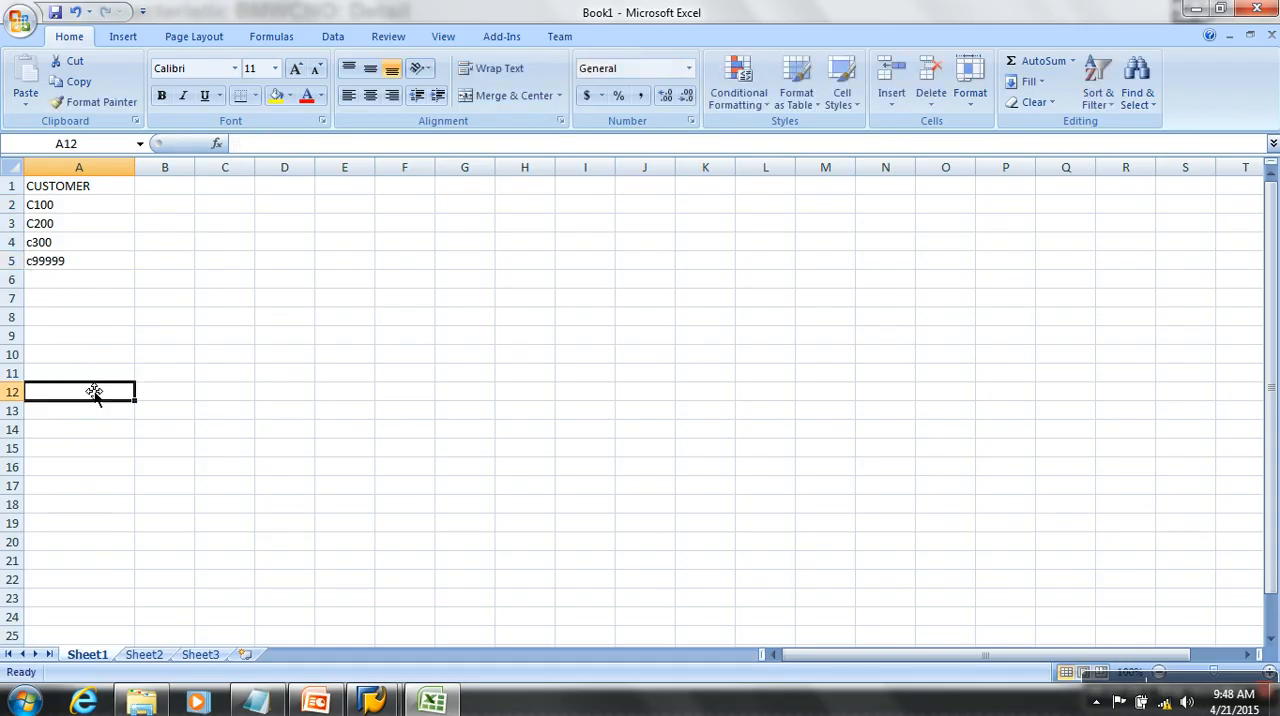
- Return to SAP, review the full list of allowed lengths without picking one, and set BMWCNO's length to 6
{"action": "left_click", "coordinate": [79, 265]}
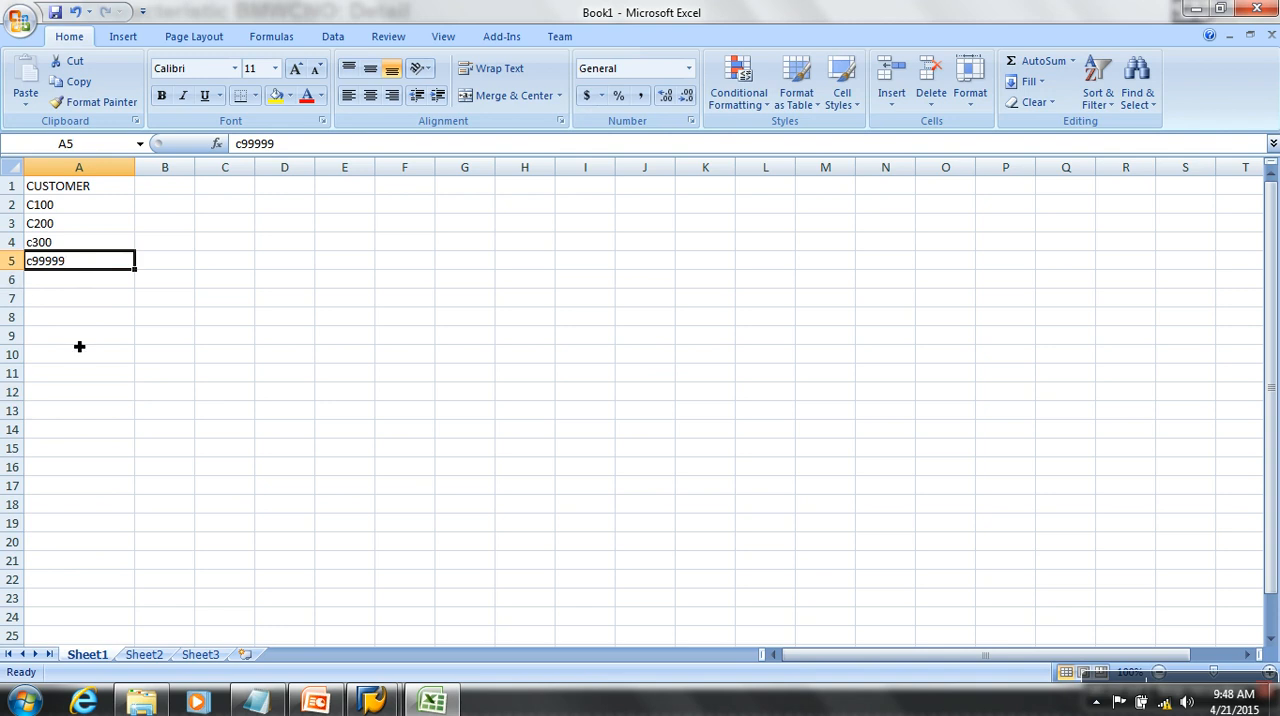
{"action": "key", "text": "alt+Tab"}
{"action": "type", "text": "6"}
{"action": "key", "text": "BackSpace"}
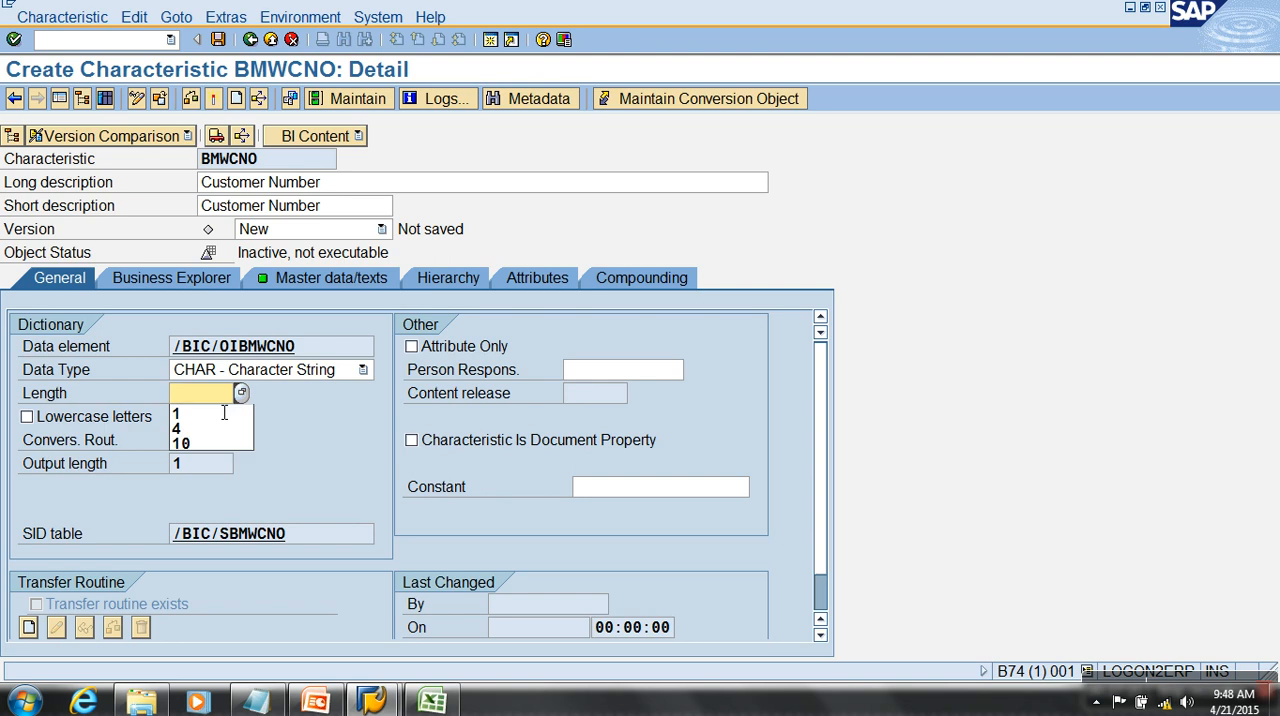
{"action": "left_click", "coordinate": [243, 392]}
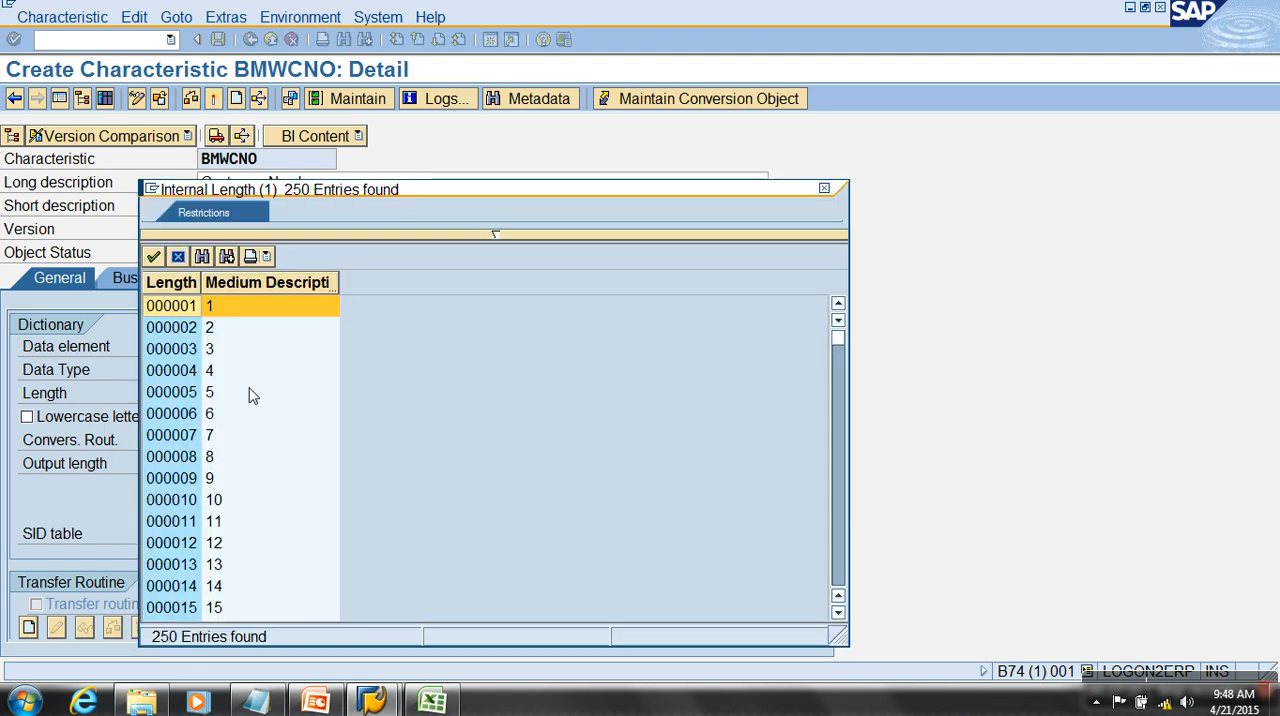
{"action": "scroll", "coordinate": [345, 425], "scroll_direction": "down", "scroll_amount": 16}
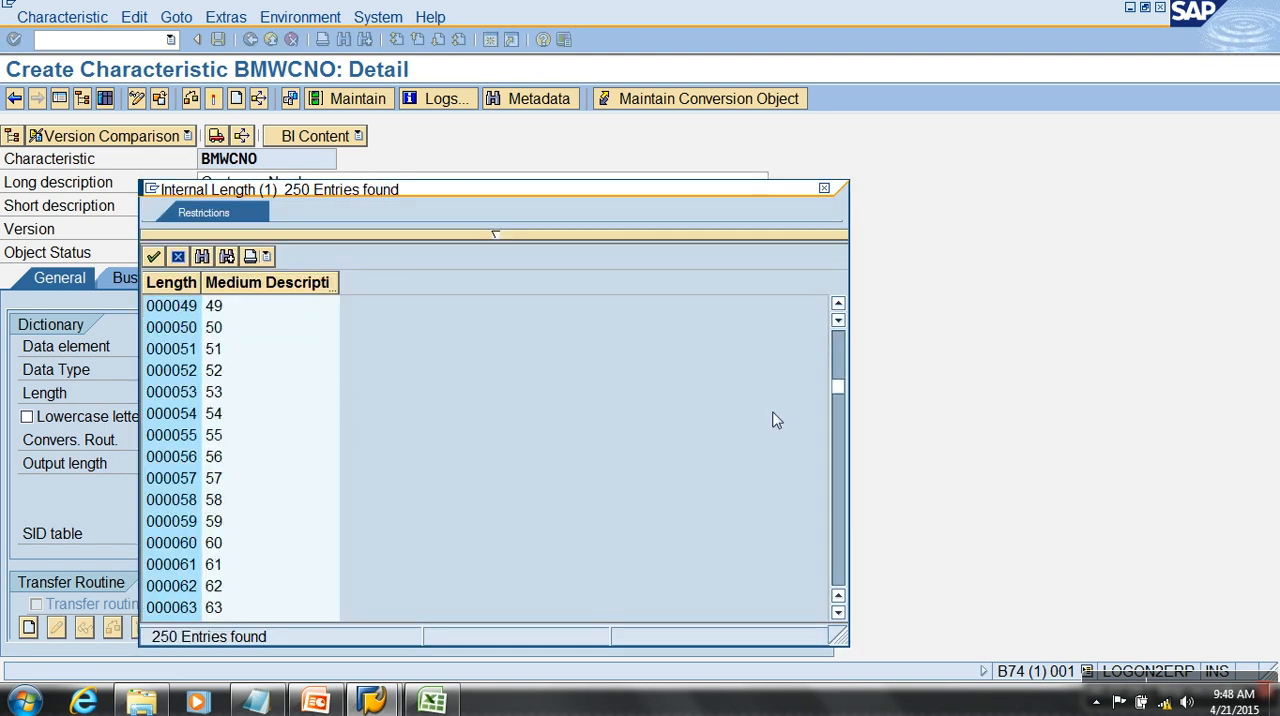
{"action": "left_click_drag", "start_coordinate": [845, 393], "coordinate": [845, 612]}
{"action": "left_click", "coordinate": [193, 612]}
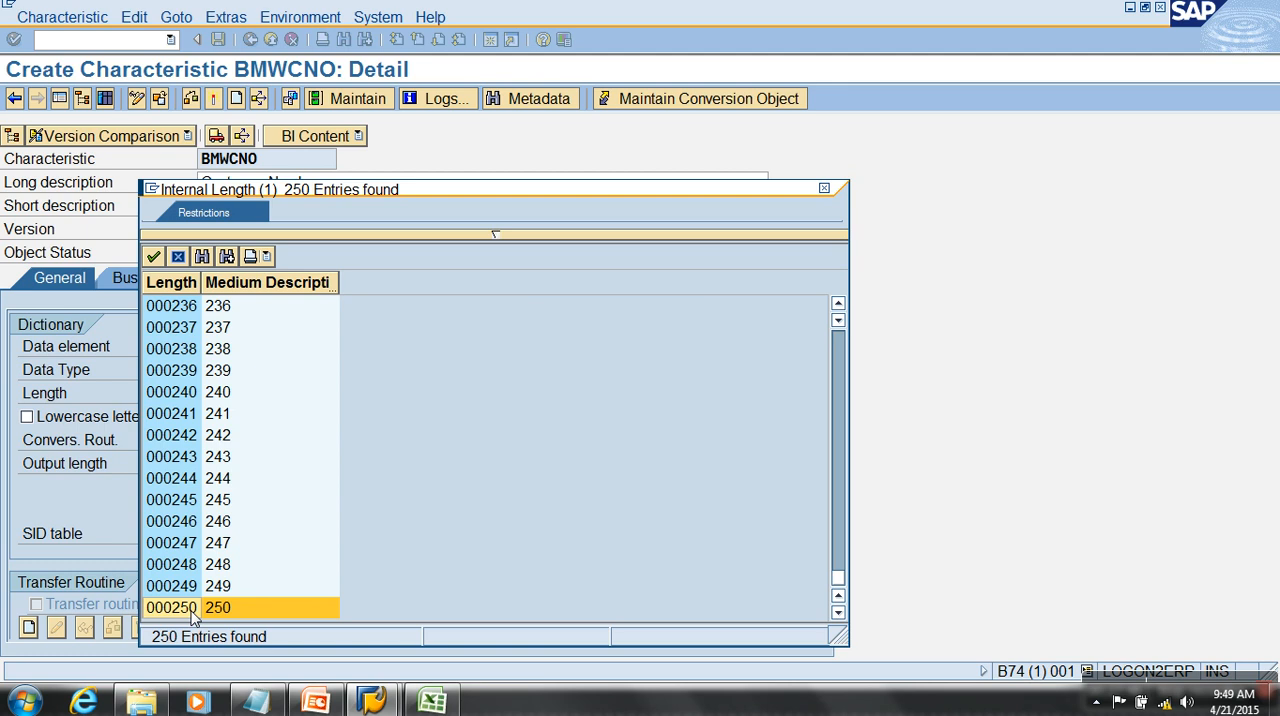
{"action": "left_click", "coordinate": [179, 257]}
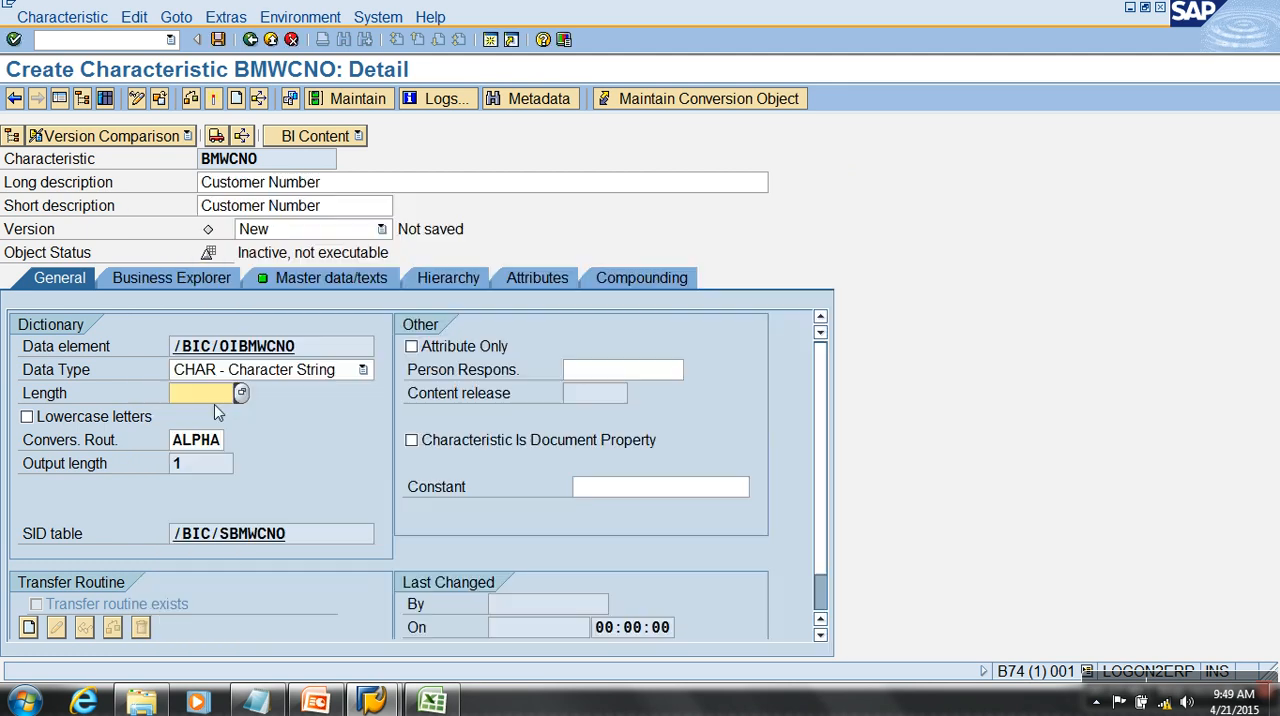
{"action": "type", "text": "6"}
{"action": "key", "text": "Return"}
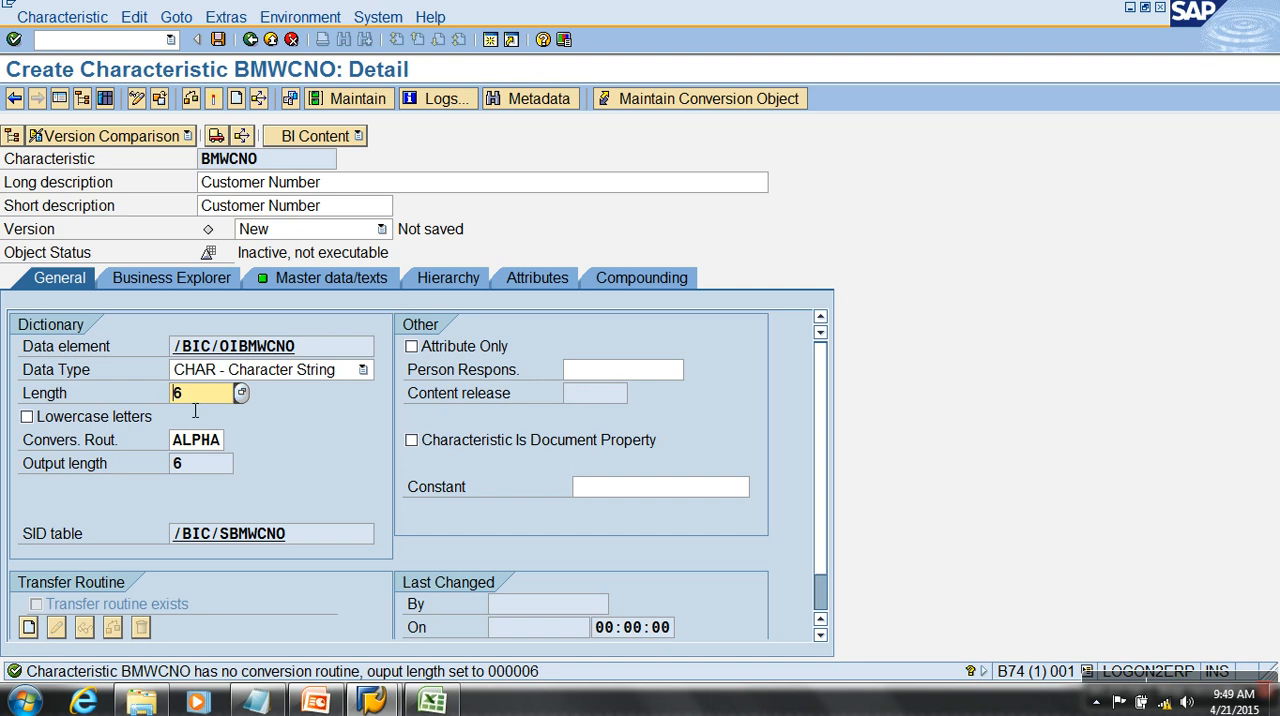
- Check the customer codes in Excel cells A2:A5, then return to SAP and enable Lowercase letters for BMWCNO
{"action": "key", "text": "alt+Tab"}
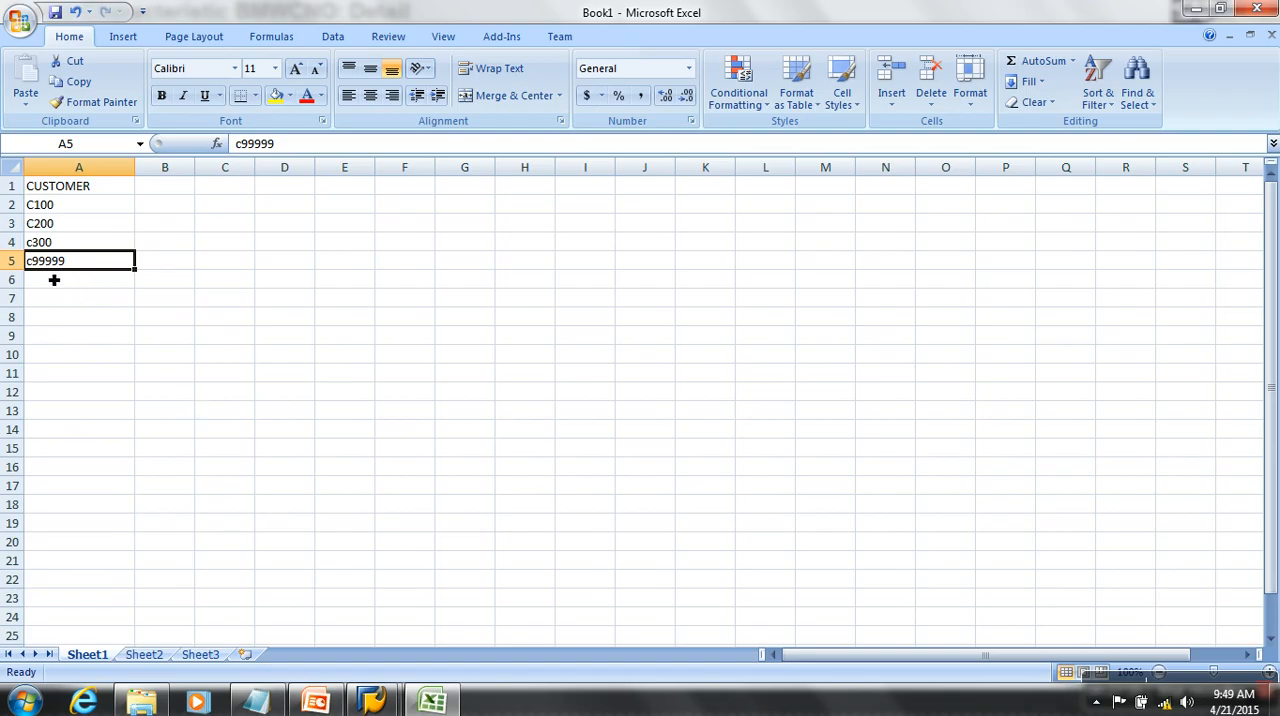
{"action": "left_click_drag", "start_coordinate": [46, 206], "coordinate": [69, 267]}
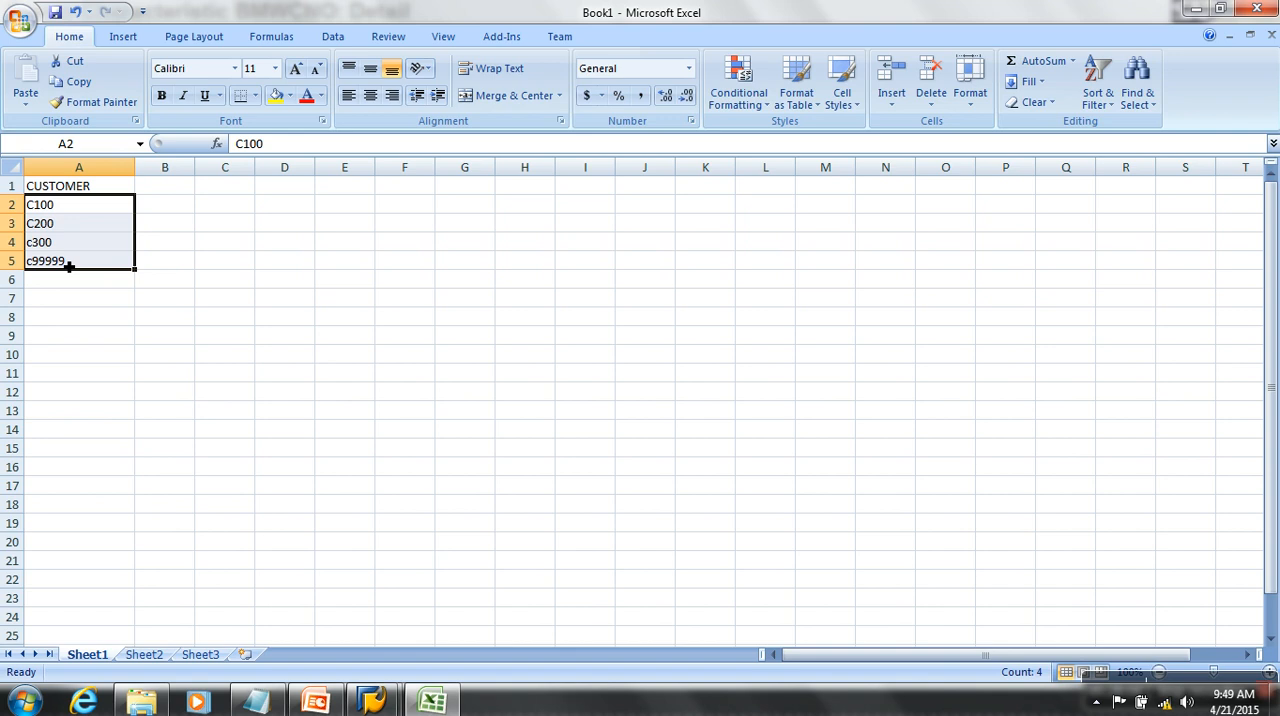
{"action": "key", "text": "alt+Tab"}
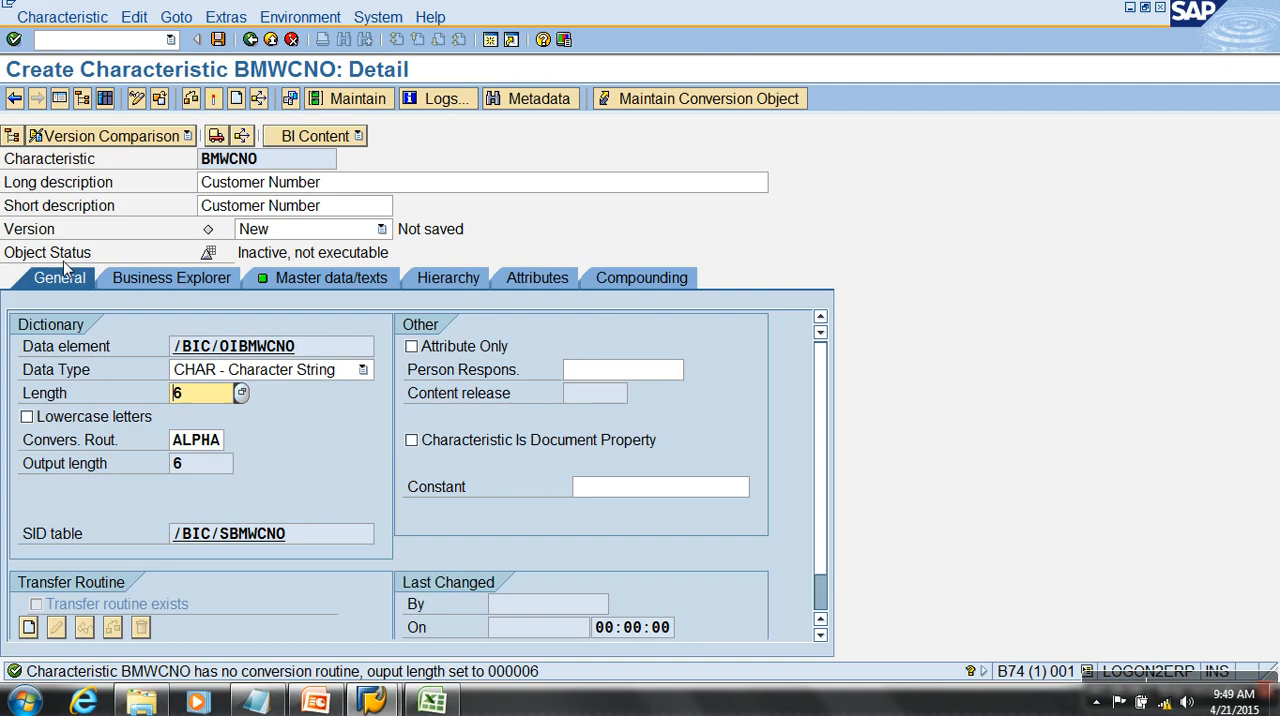
{"action": "left_click", "coordinate": [50, 422]}
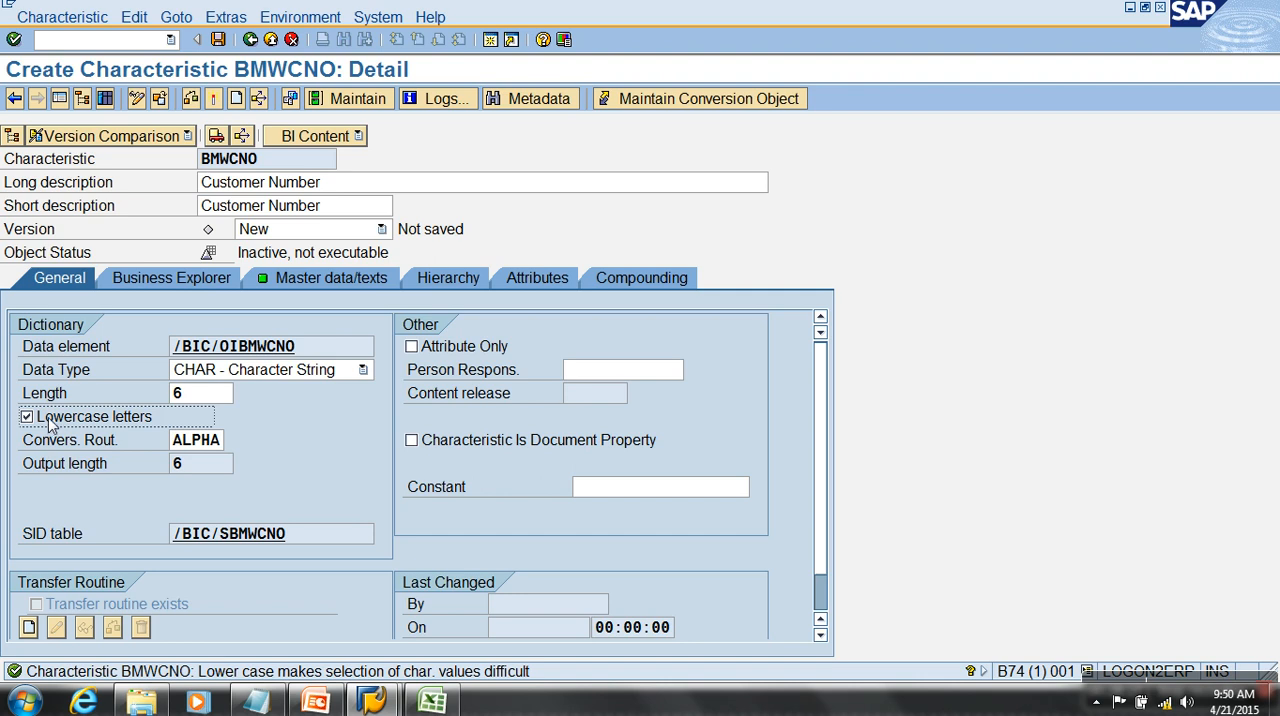
- Compare BMWCNO's length with its output length for the CHAR data type
{"action": "left_click", "coordinate": [106, 465]}
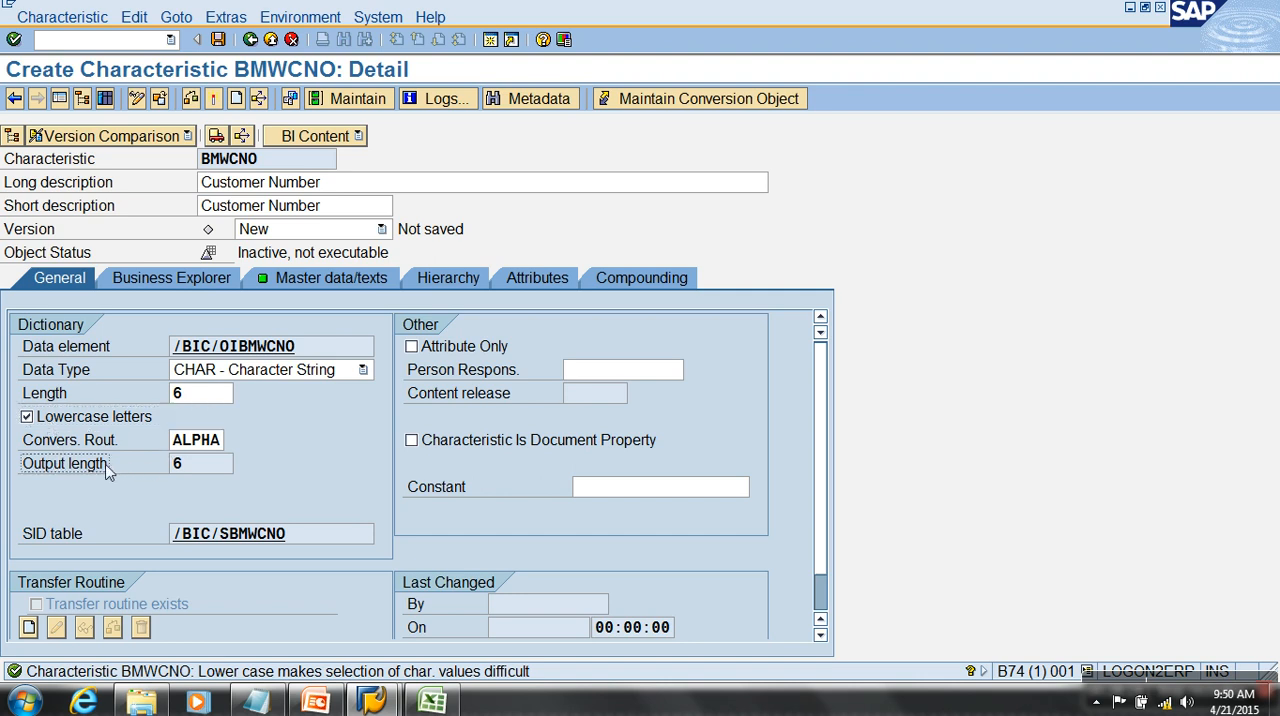
{"action": "left_click", "coordinate": [192, 471]}
{"action": "mouse_move", "coordinate": [256, 700]}
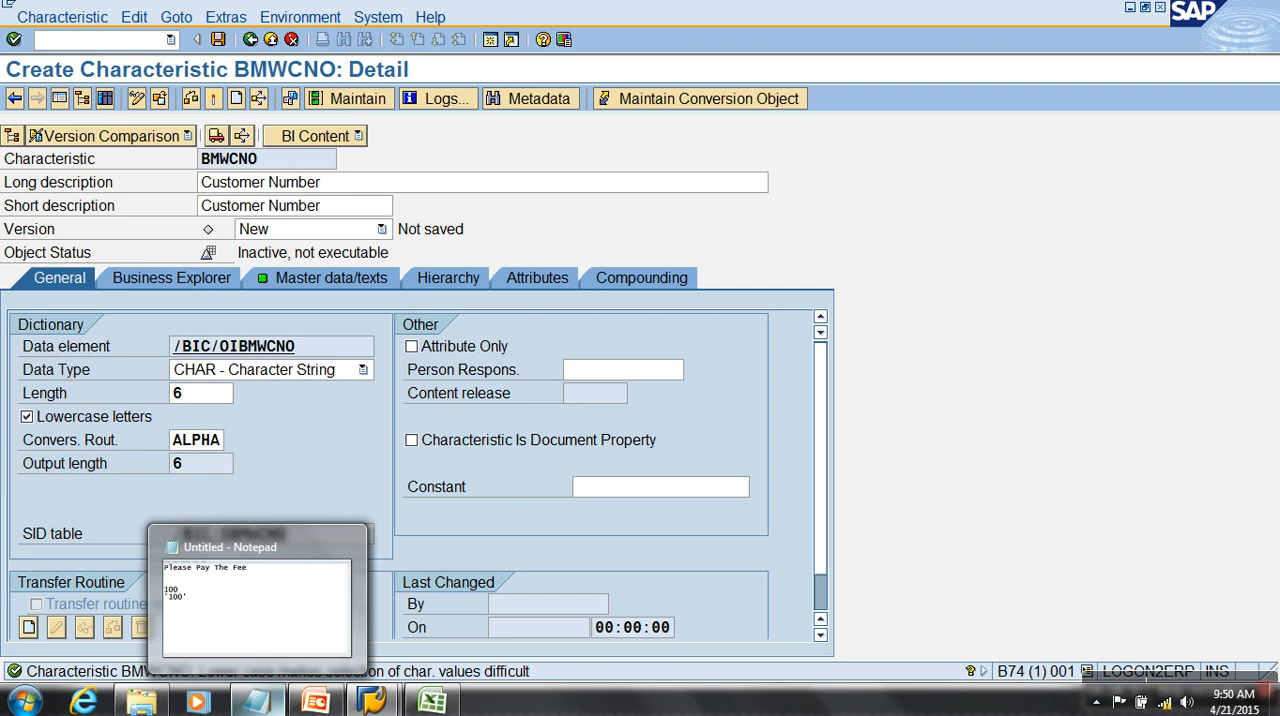
{"action": "left_click", "coordinate": [200, 396]}
{"action": "left_click_drag", "start_coordinate": [200, 396], "coordinate": [160, 400]}
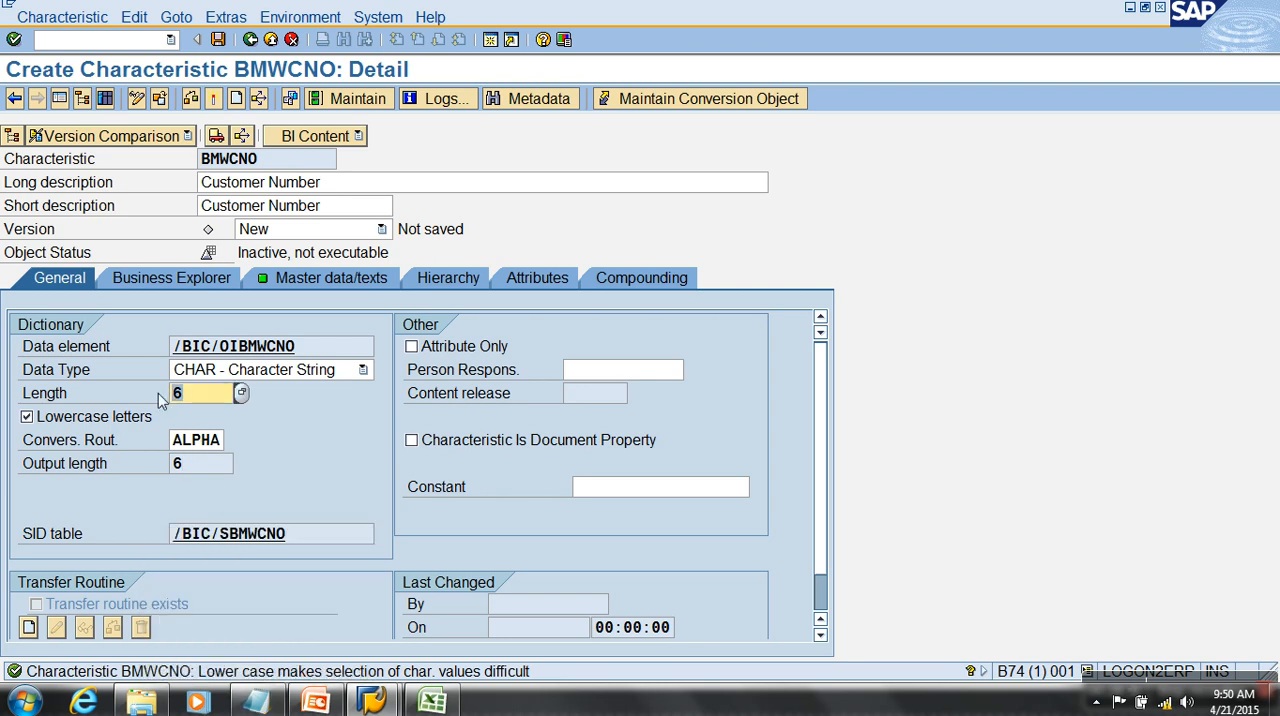
{"action": "left_click_drag", "start_coordinate": [202, 470], "coordinate": [153, 466]}
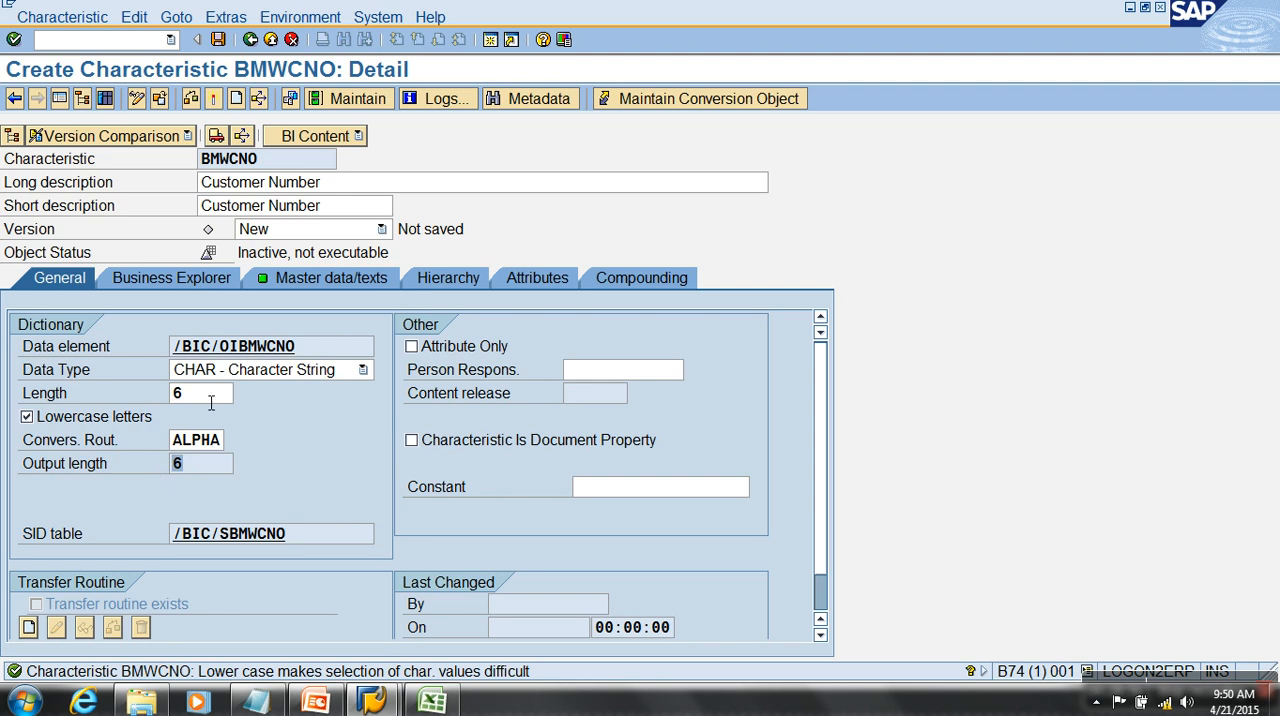
- Set BMWCNO's data type to DATS - Date field and inspect its length and output length
{"action": "left_click", "coordinate": [244, 373]}
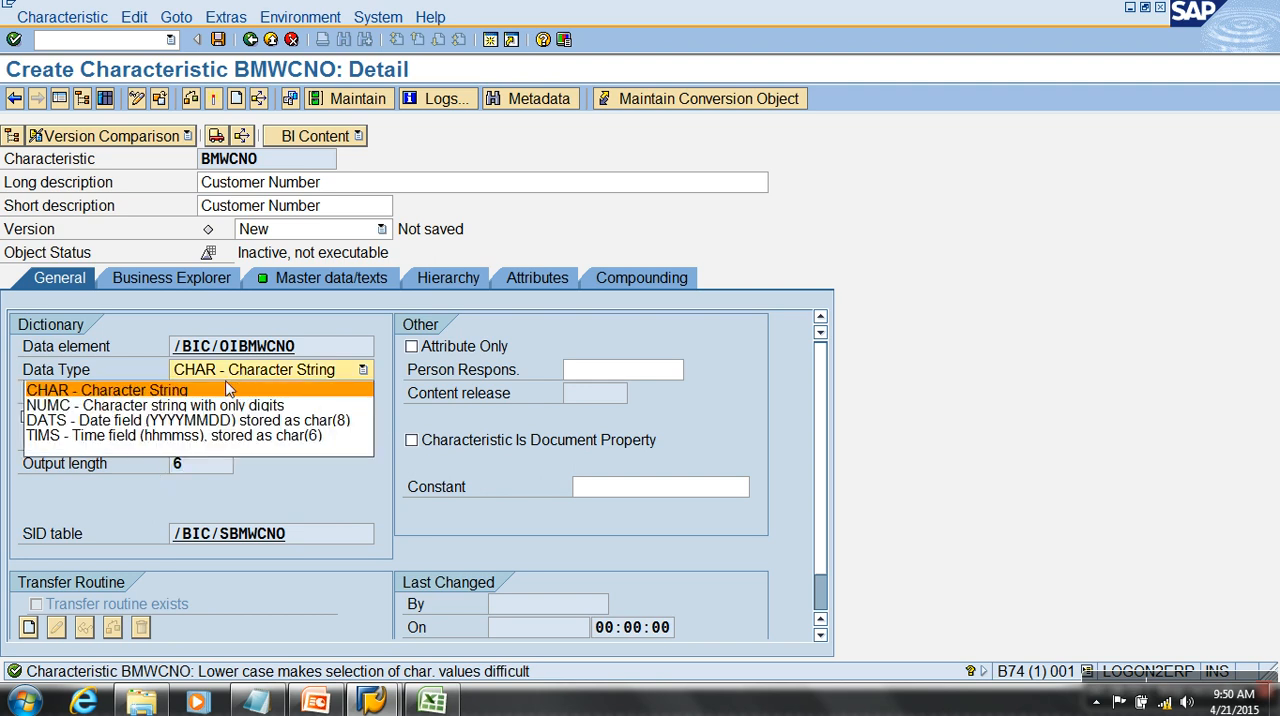
{"action": "left_click", "coordinate": [170, 425]}
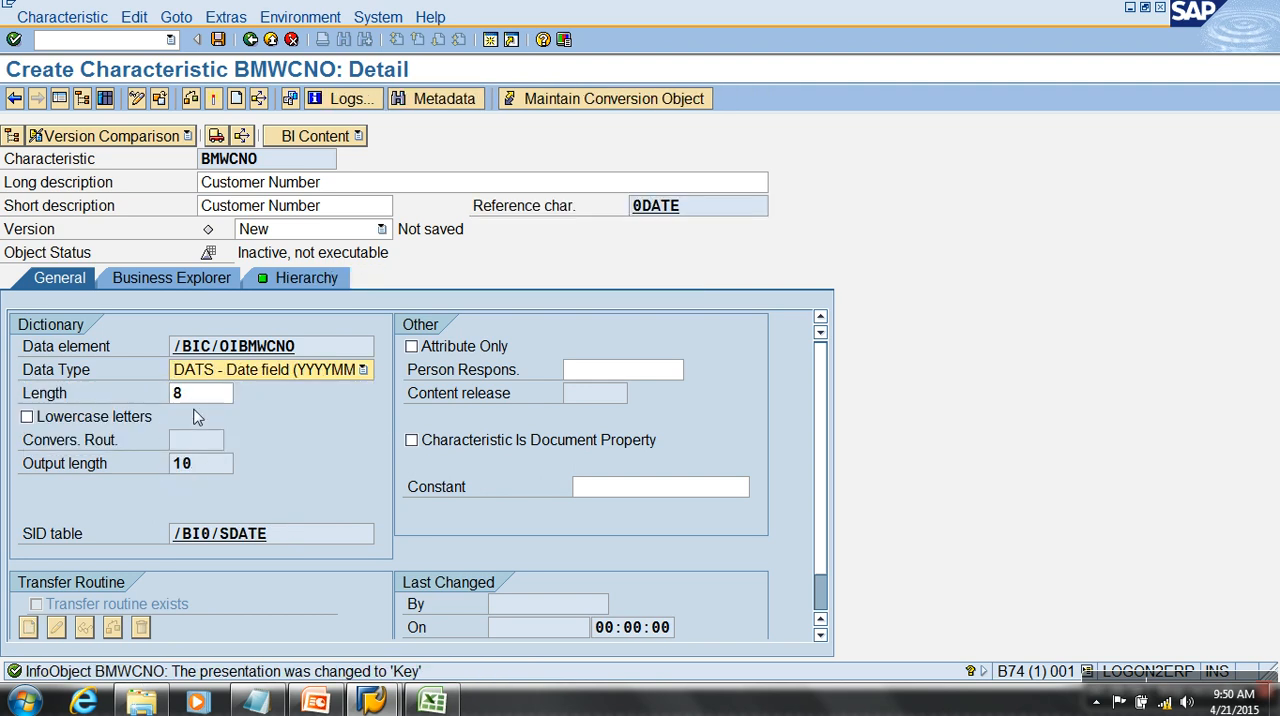
{"action": "left_click", "coordinate": [182, 400]}
{"action": "left_click", "coordinate": [206, 470]}
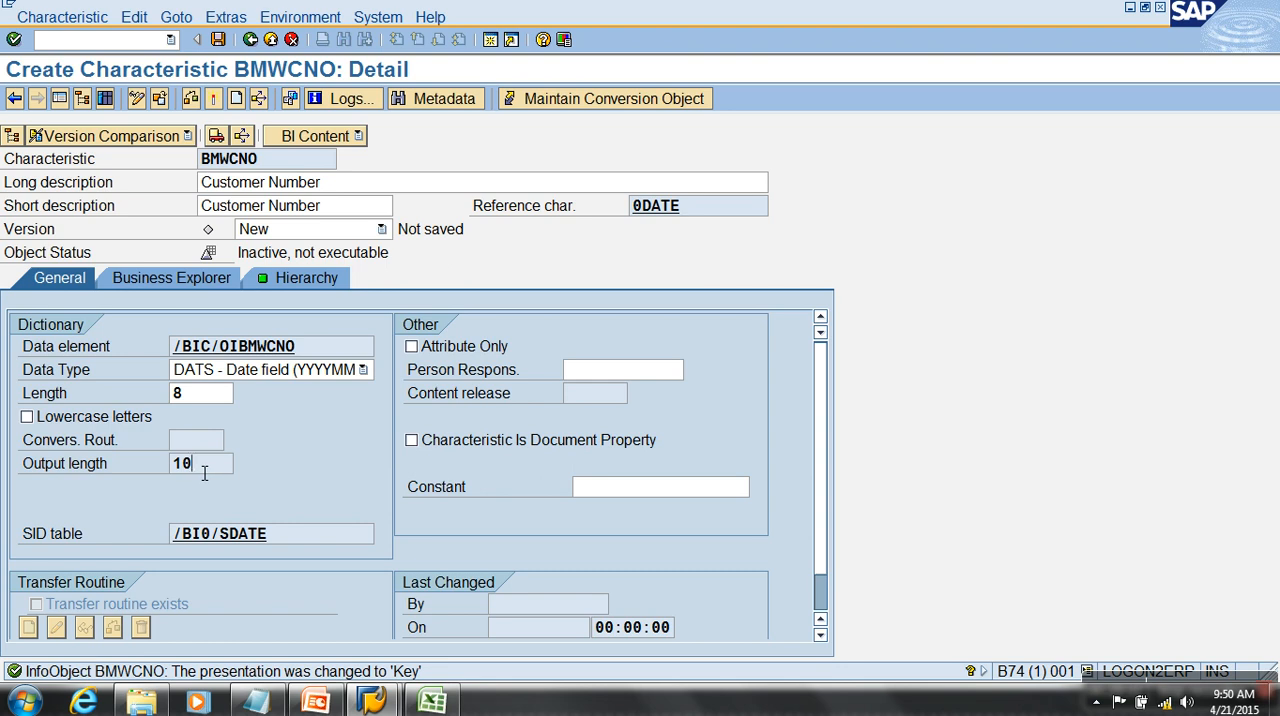
- Set BMWCNO's data type to TIMS - Time field and inspect its output length
{"action": "left_click", "coordinate": [277, 373]}
{"action": "left_click", "coordinate": [226, 437]}
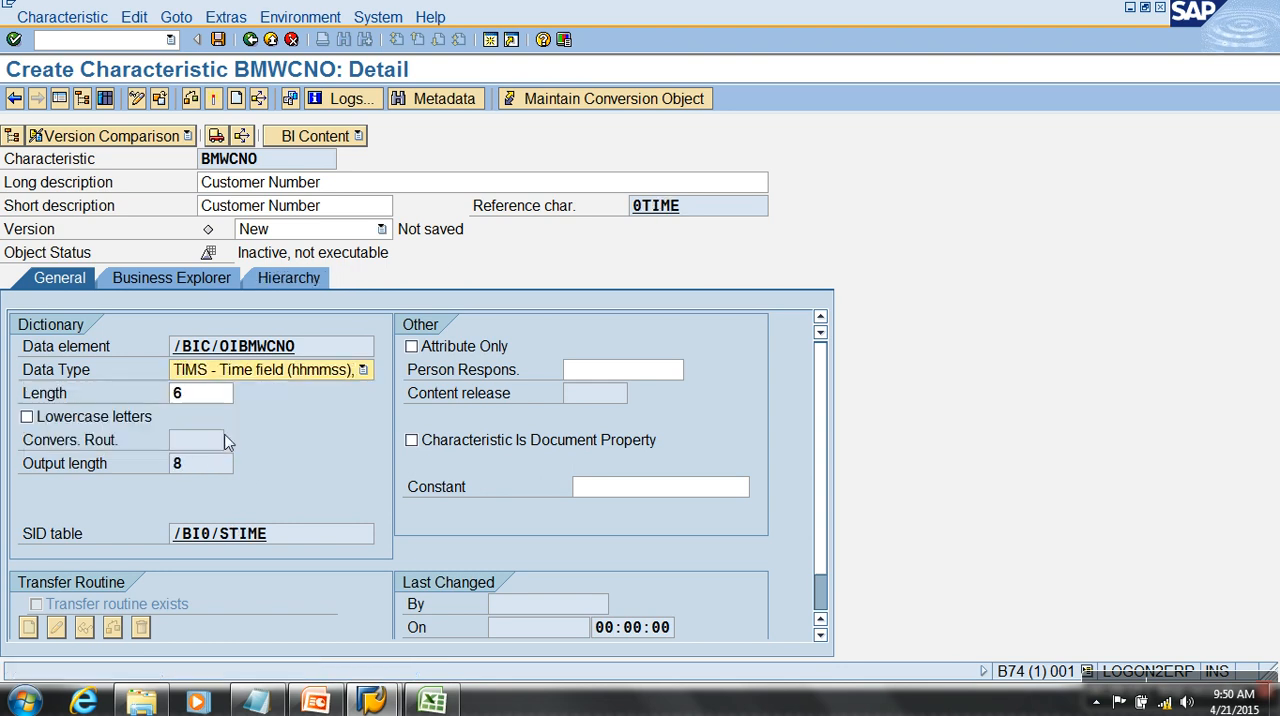
{"action": "key", "text": "Tab"}
{"action": "double_click", "coordinate": [188, 471]}
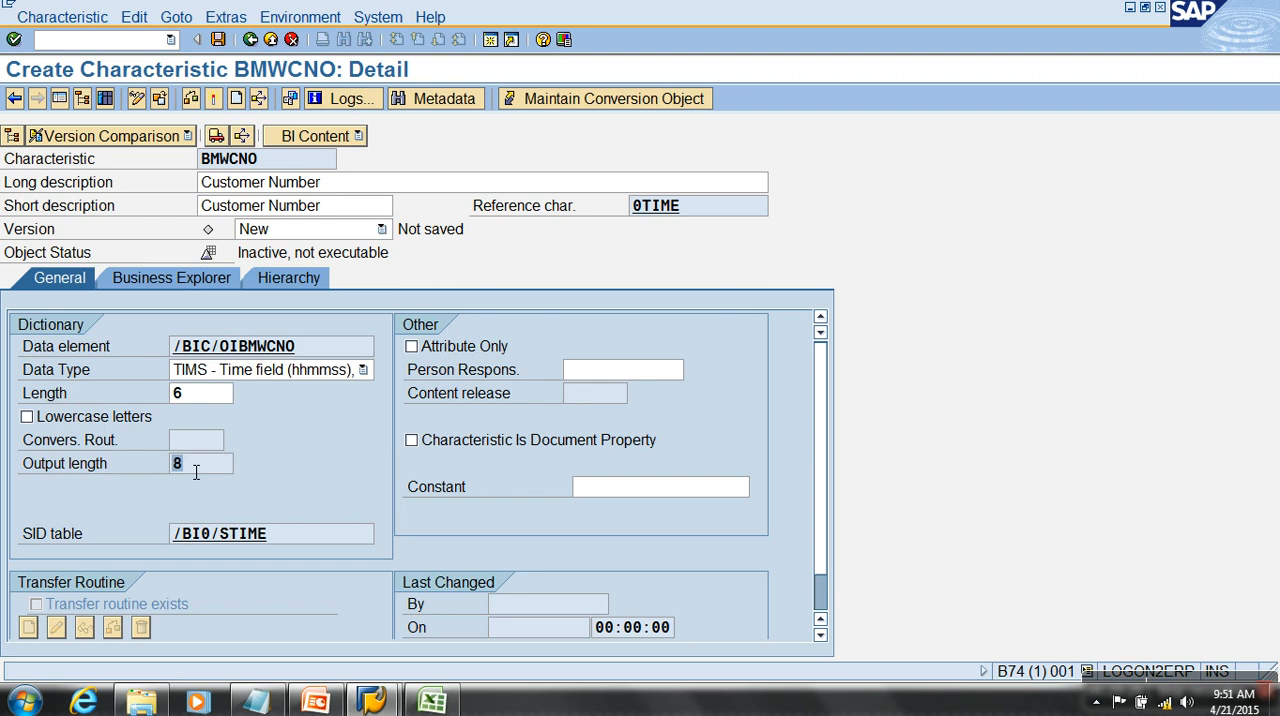
{"action": "right_click", "coordinate": [187, 463]}
{"action": "left_click", "coordinate": [583, 305]}
- Set BMWCNO's data type back to CHAR - Character String and enter ALPHA as the conversion routine
{"action": "left_click", "coordinate": [342, 372]}
{"action": "left_click", "coordinate": [245, 390]}
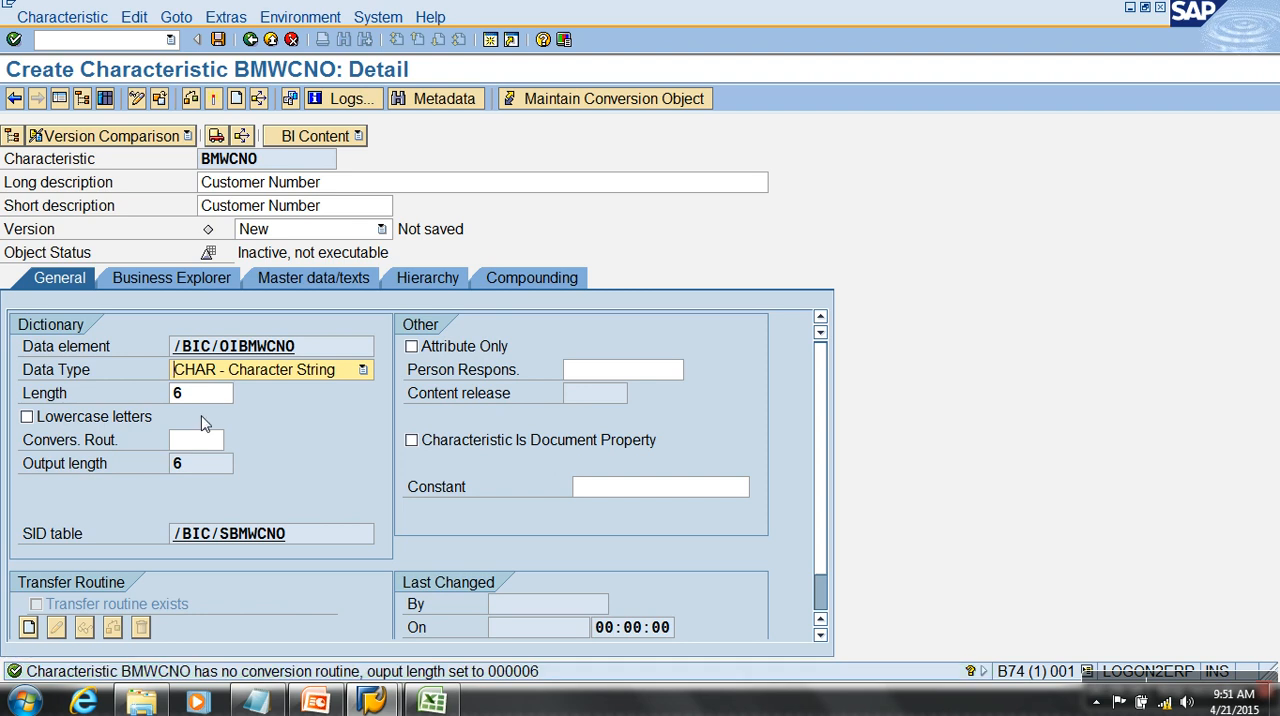
{"action": "left_click", "coordinate": [185, 444]}
{"action": "type", "text": "alpha"}
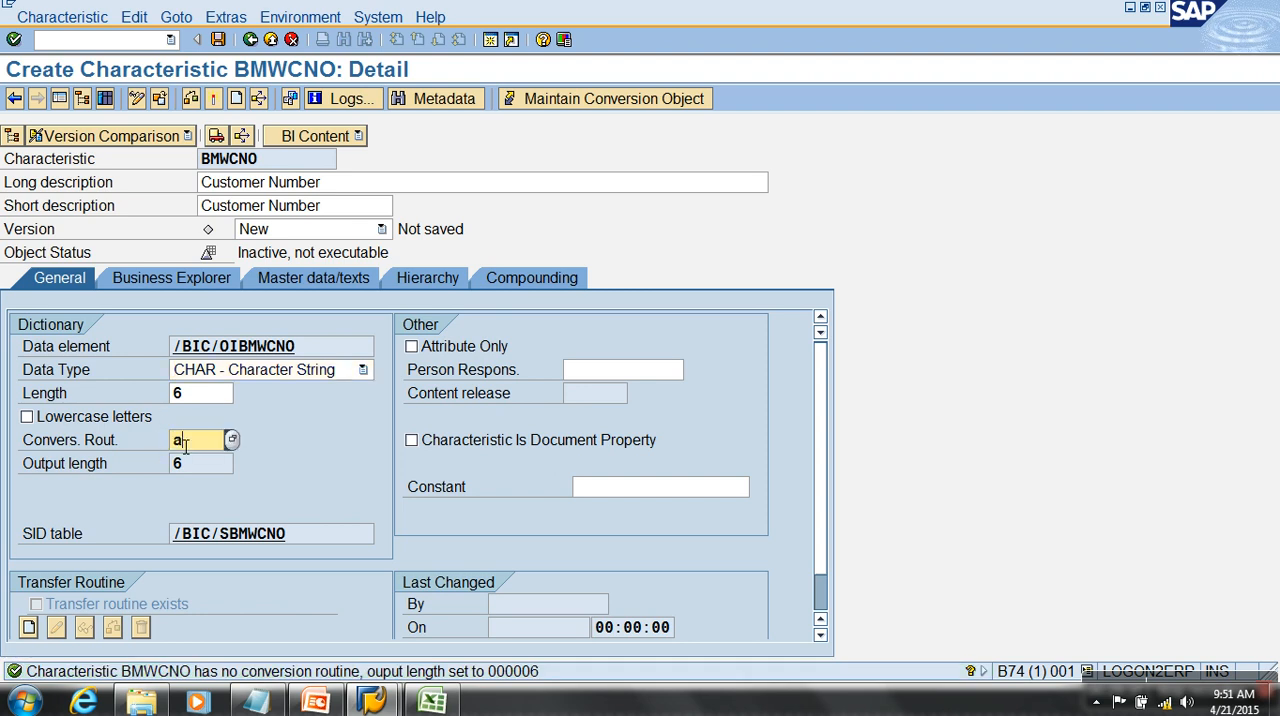
{"action": "key", "text": "Return"}
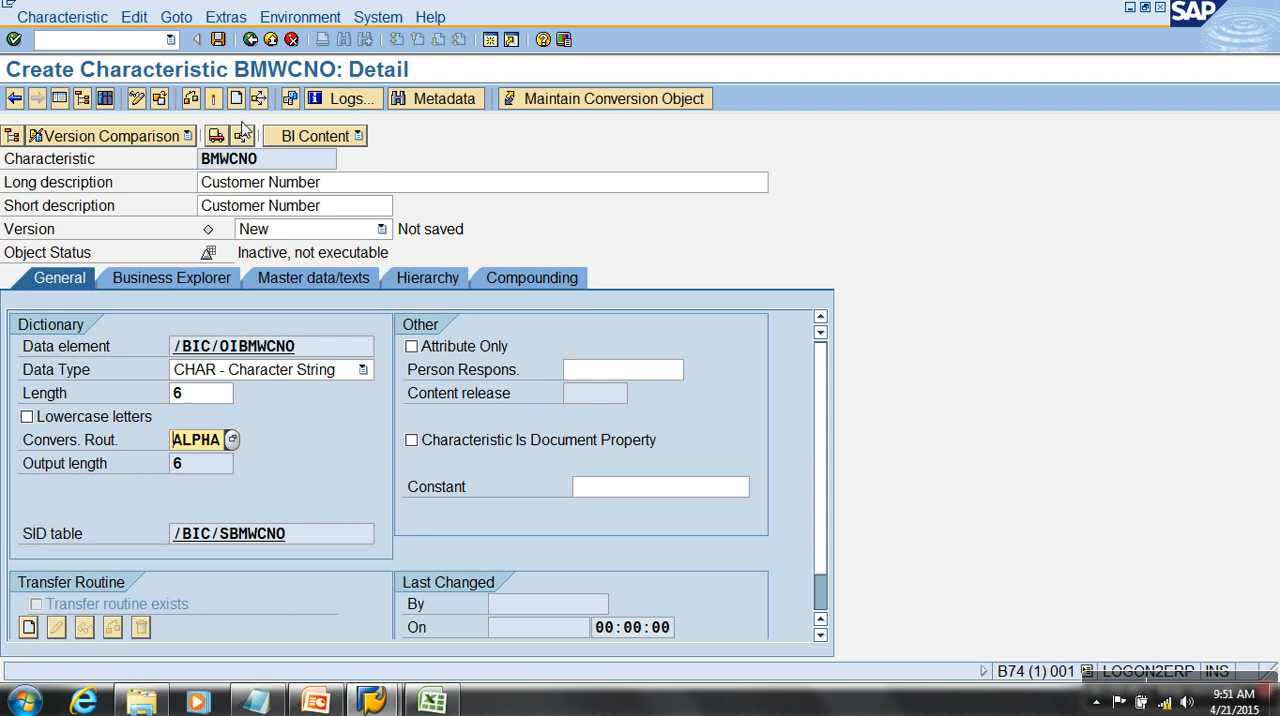
- Activate the BMWCNO characteristic, then exit to the InfoObjects tree and select the BM SALES (Kfig) catalog
{"action": "left_click", "coordinate": [214, 101]}
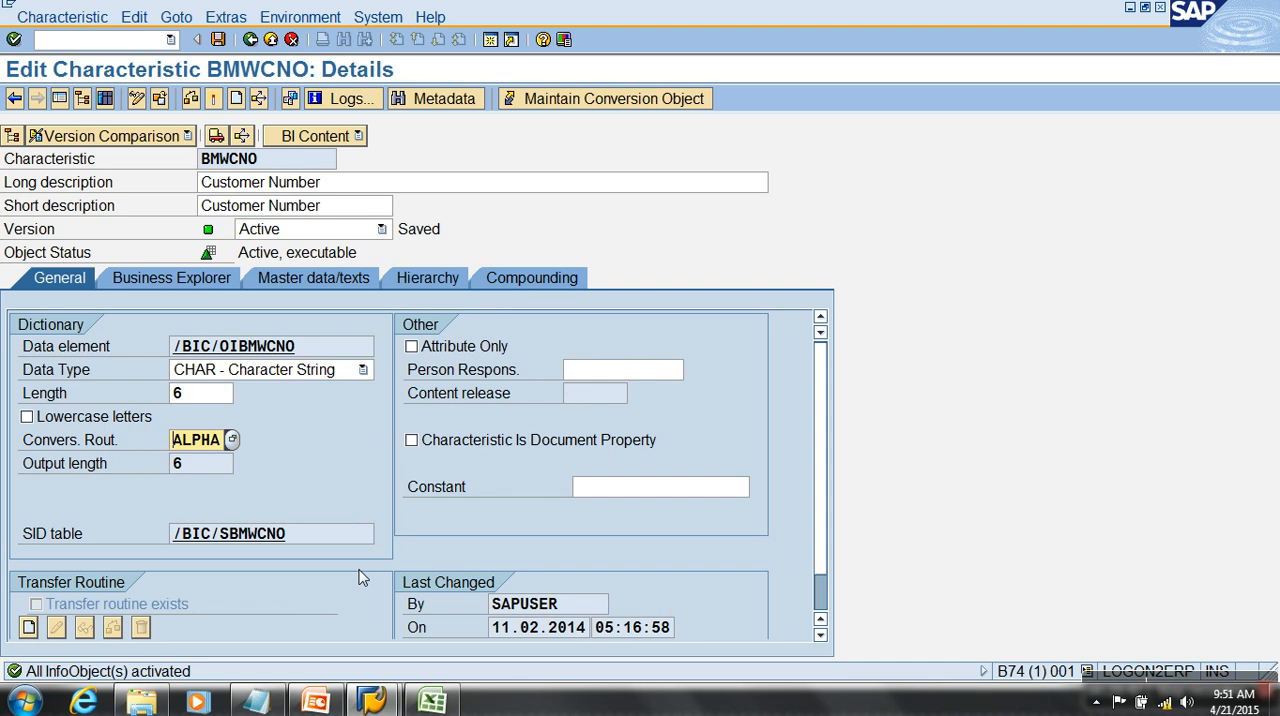
{"action": "left_click", "coordinate": [270, 39]}
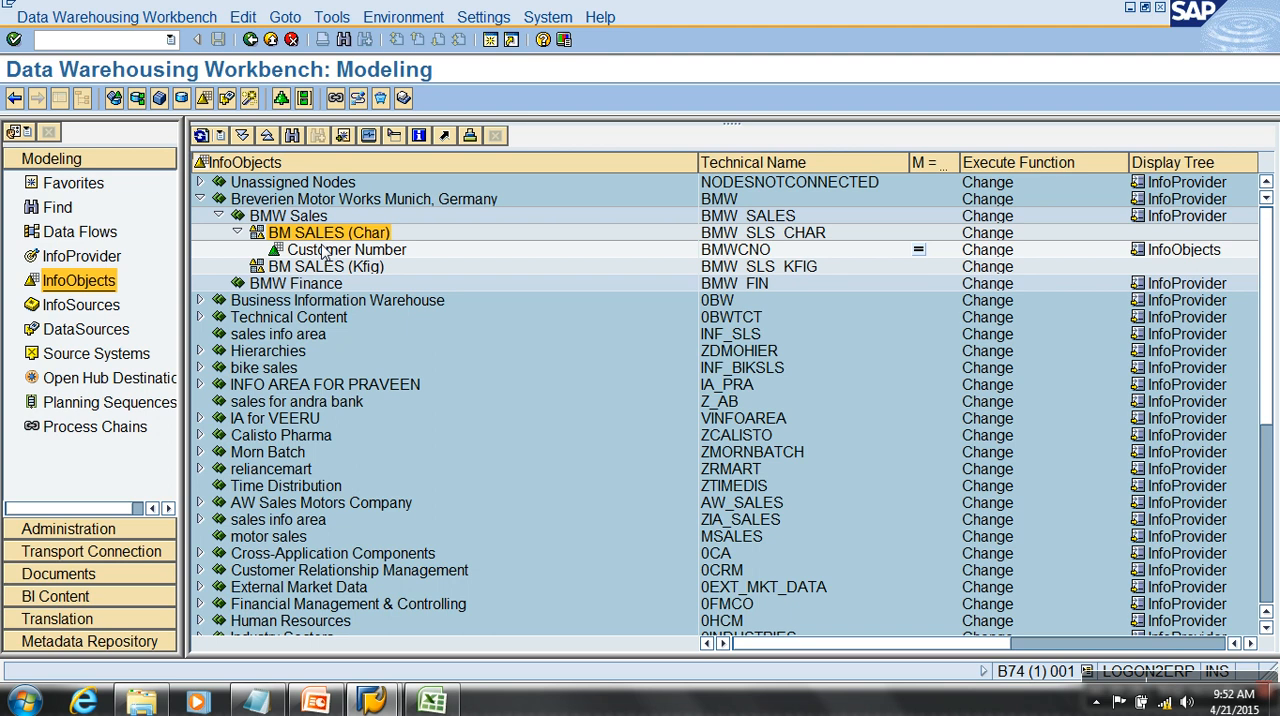
{"action": "left_click", "coordinate": [352, 270]}
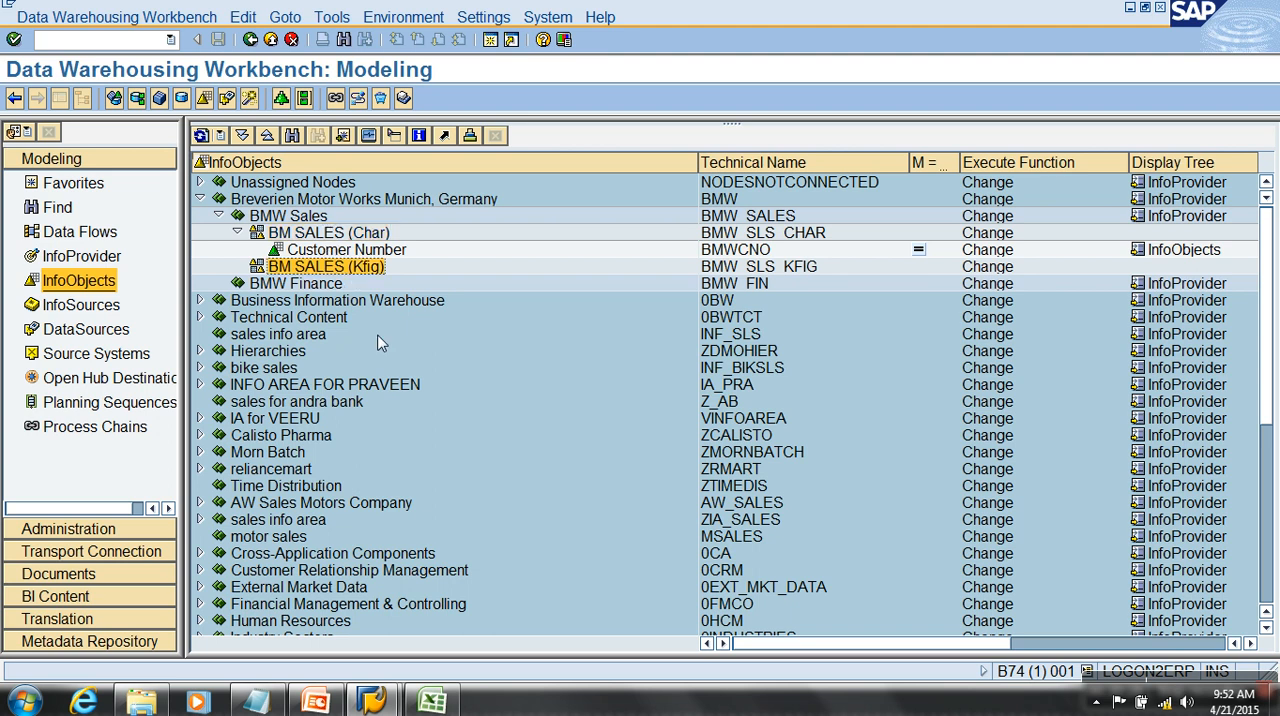
- Switch to Excel and add a REVENUE column in B1 with the values 100.35 and 2568.99 beneath it
{"action": "left_click", "coordinate": [434, 700]}
{"action": "left_click", "coordinate": [166, 196]}
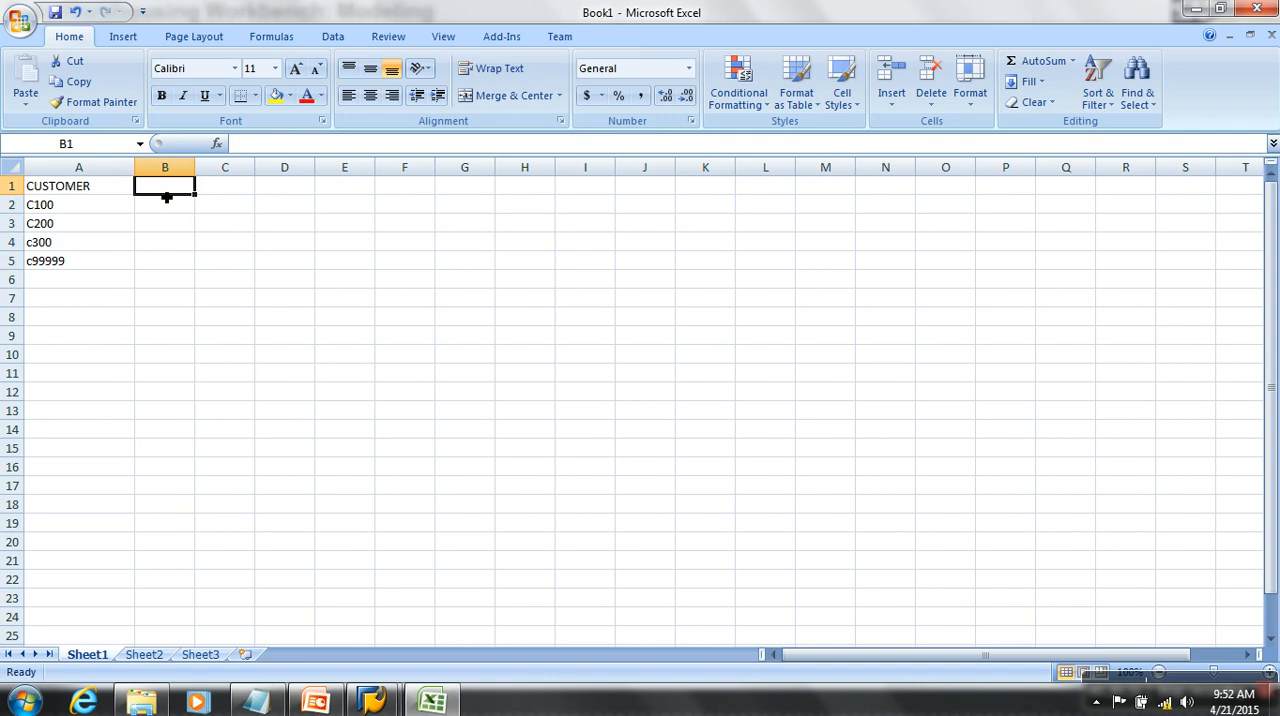
{"action": "type", "text": "REVENUE"}
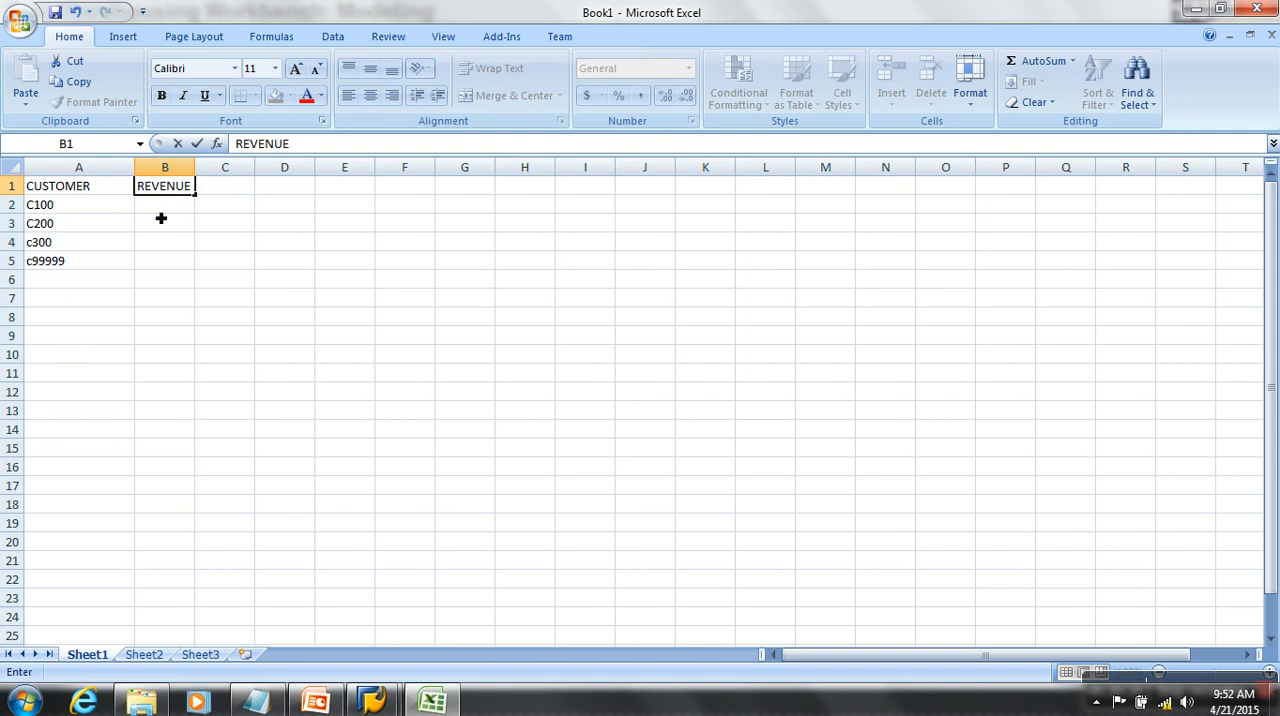
{"action": "key", "text": "Return"}
{"action": "type", "text": "100.35"}
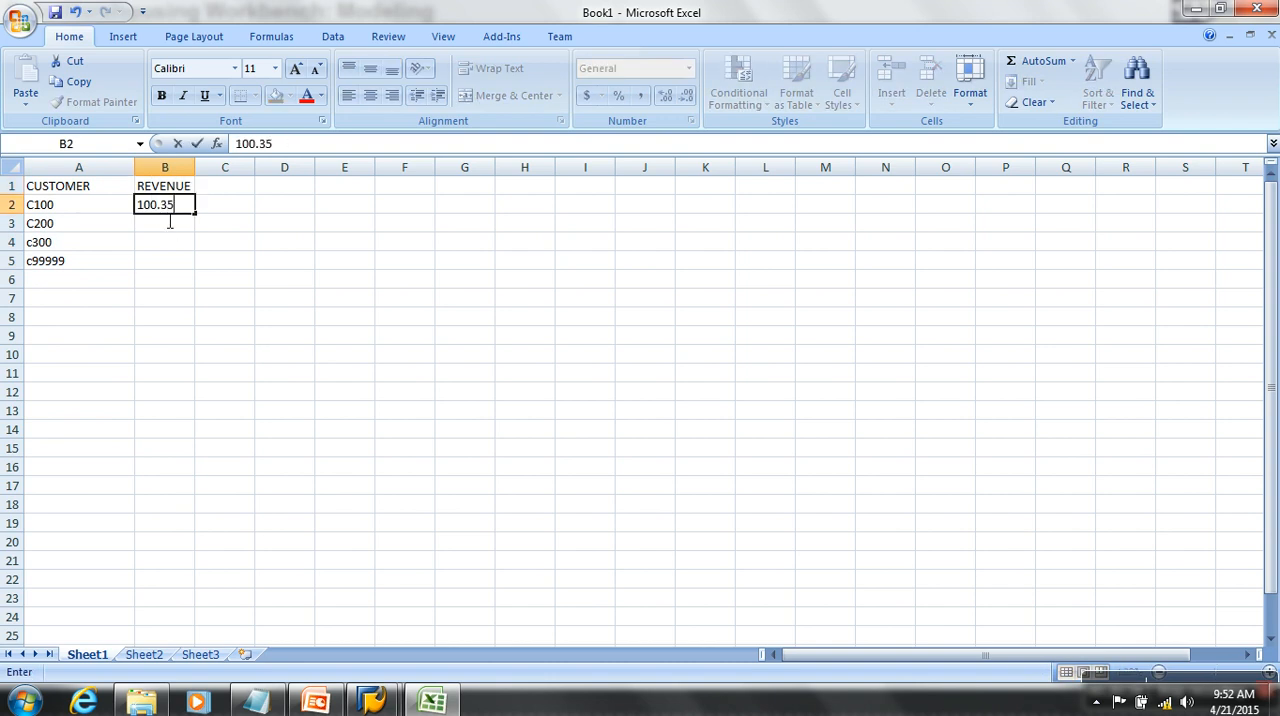
{"action": "key", "text": "Return"}
{"action": "type", "text": "2"}
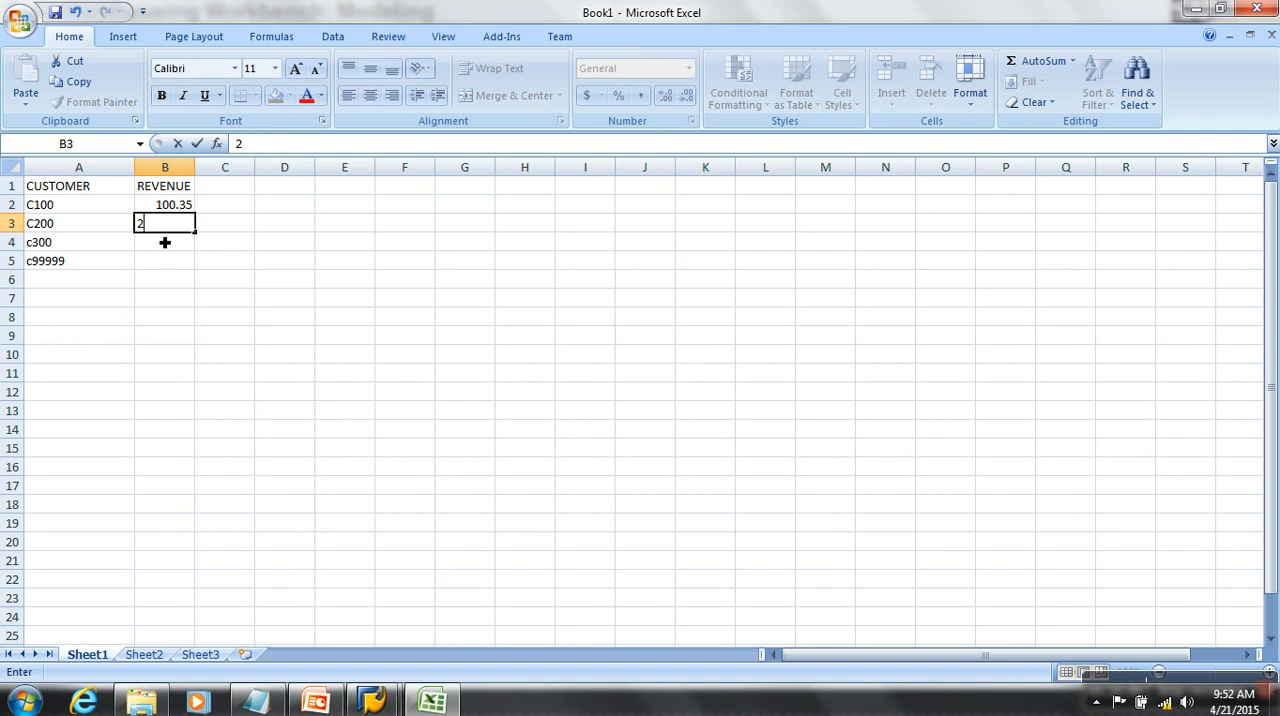
{"action": "type", "text": "568.99"}
{"action": "left_click", "coordinate": [160, 269]}
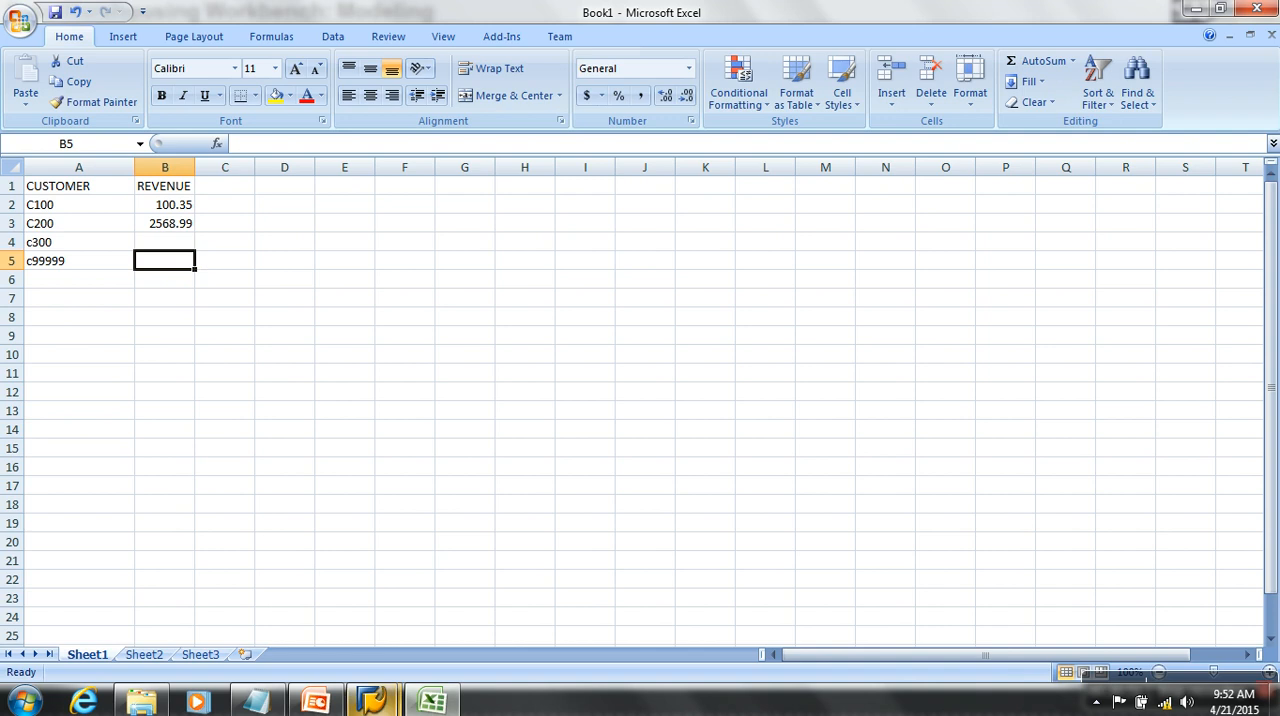
- Return to SAP and check the actions available for the BM SALES (Kfig) catalog
{"action": "mouse_move", "coordinate": [372, 700]}
{"action": "left_click", "coordinate": [505, 628]}
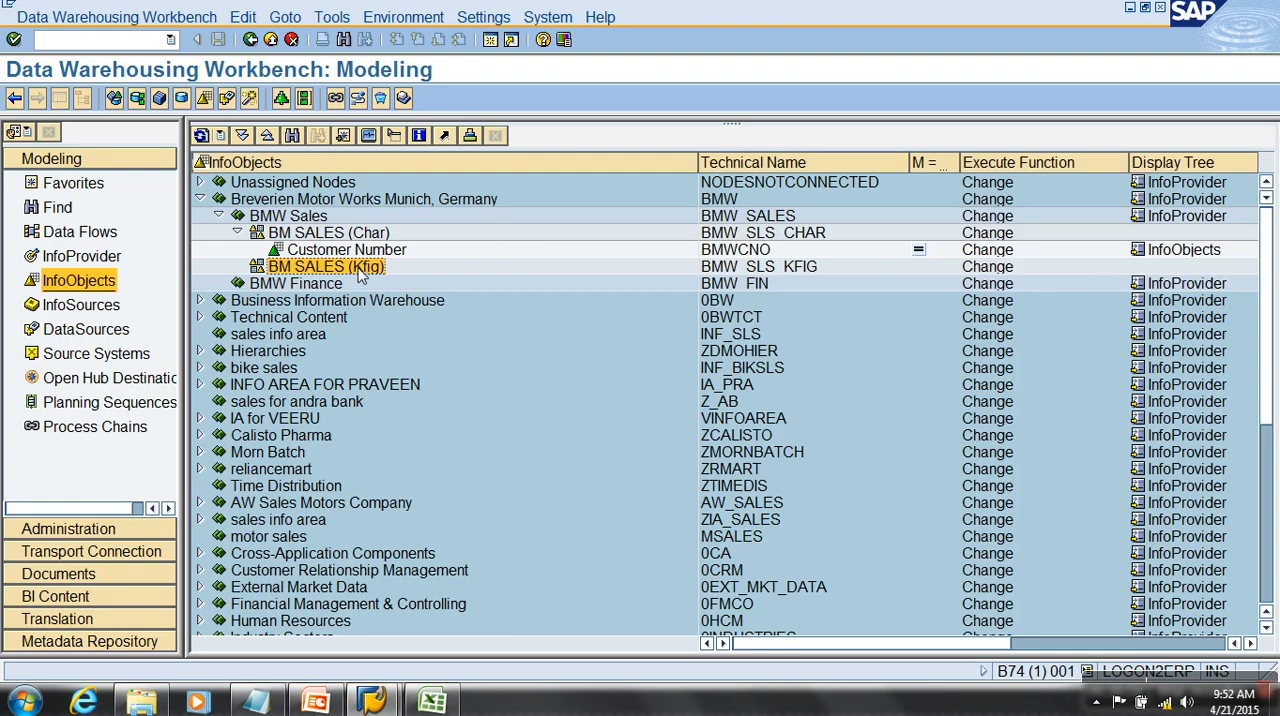
{"action": "right_click", "coordinate": [359, 269]}
{"action": "left_click", "coordinate": [517, 588]}
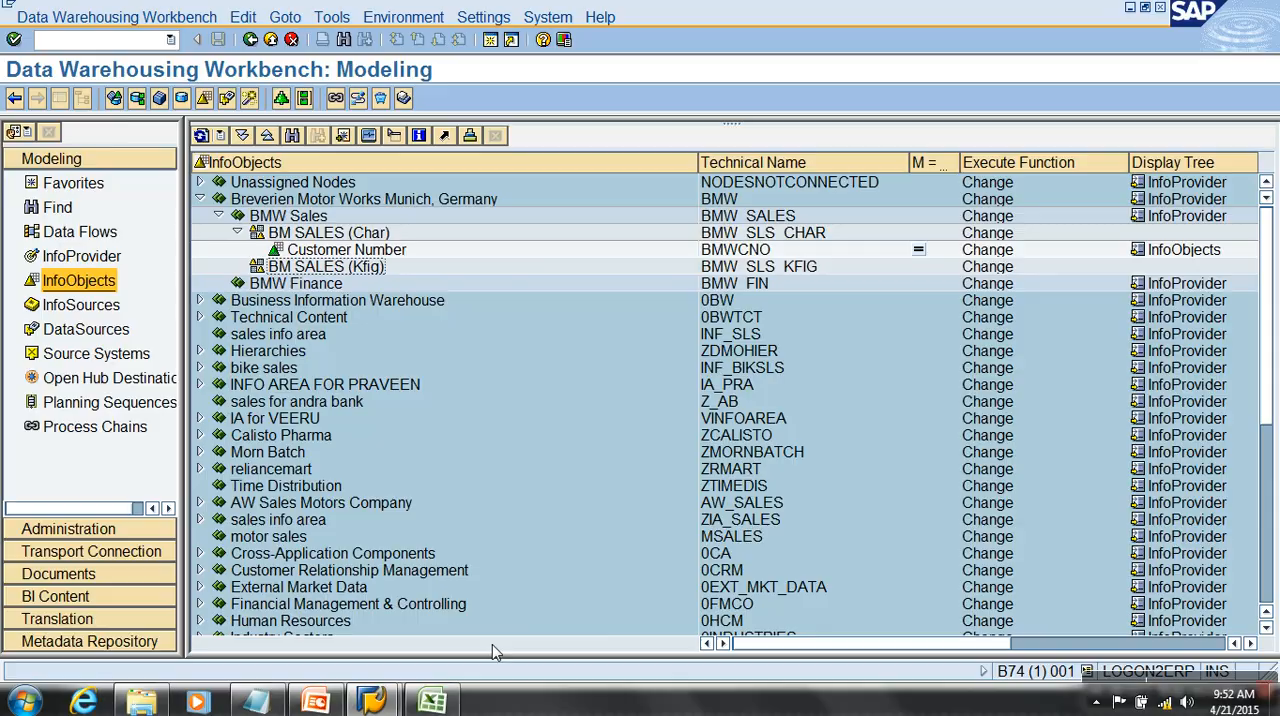
- Switch to Excel and add a TAX% column in C1 with the values 12.36 and 11.36 beneath it
{"action": "left_click", "coordinate": [447, 702]}
{"action": "left_click", "coordinate": [177, 208]}
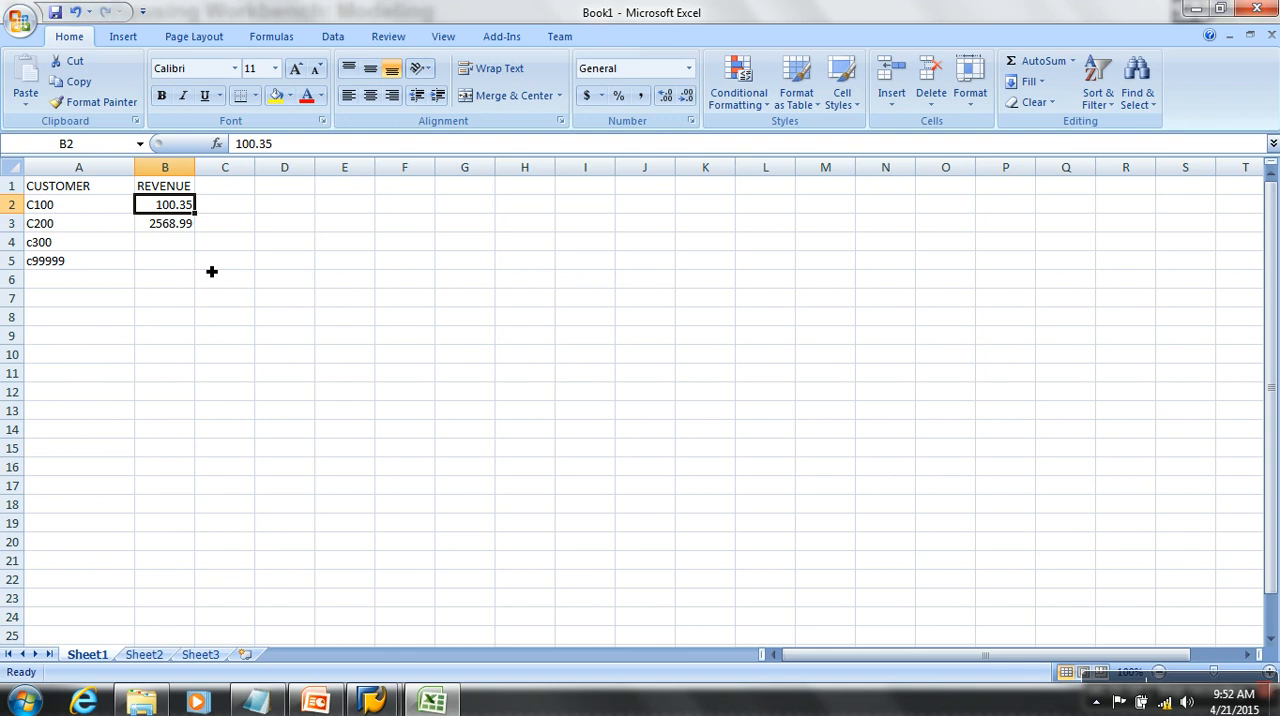
{"action": "left_click", "coordinate": [241, 186]}
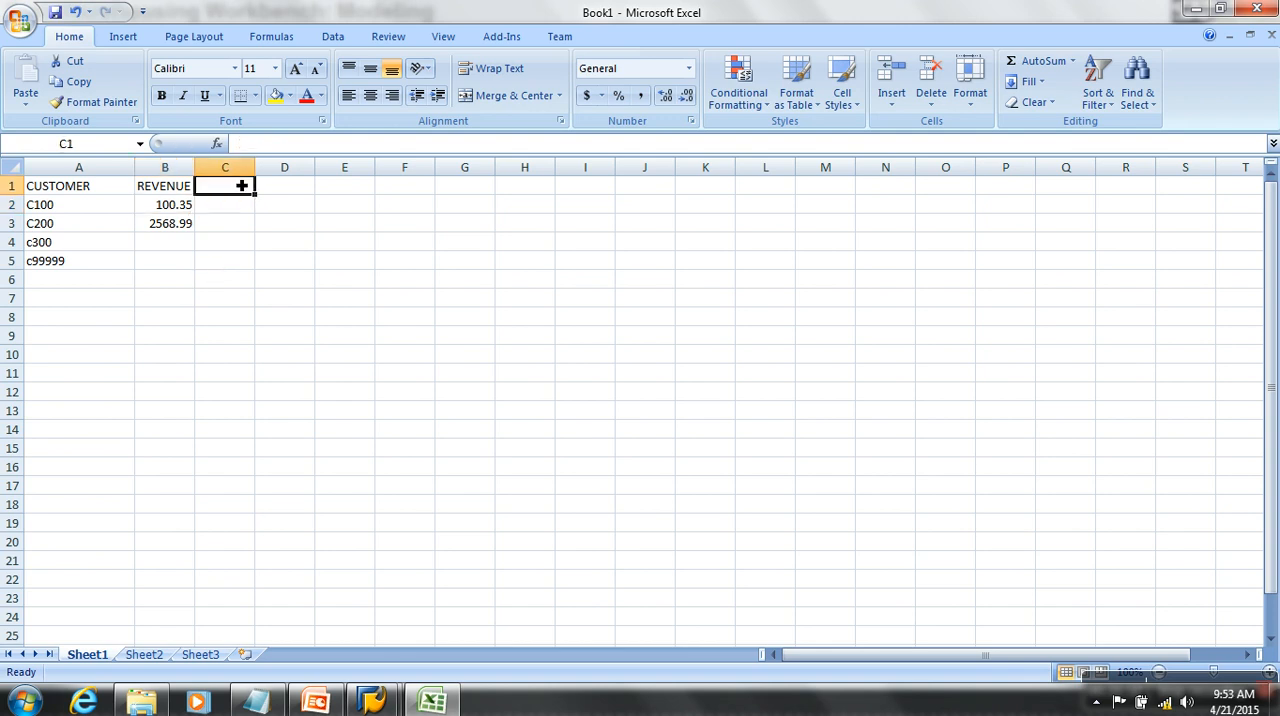
{"action": "type", "text": "TAX%"}
{"action": "key", "text": "Return"}
{"action": "type", "text": "12.36"}
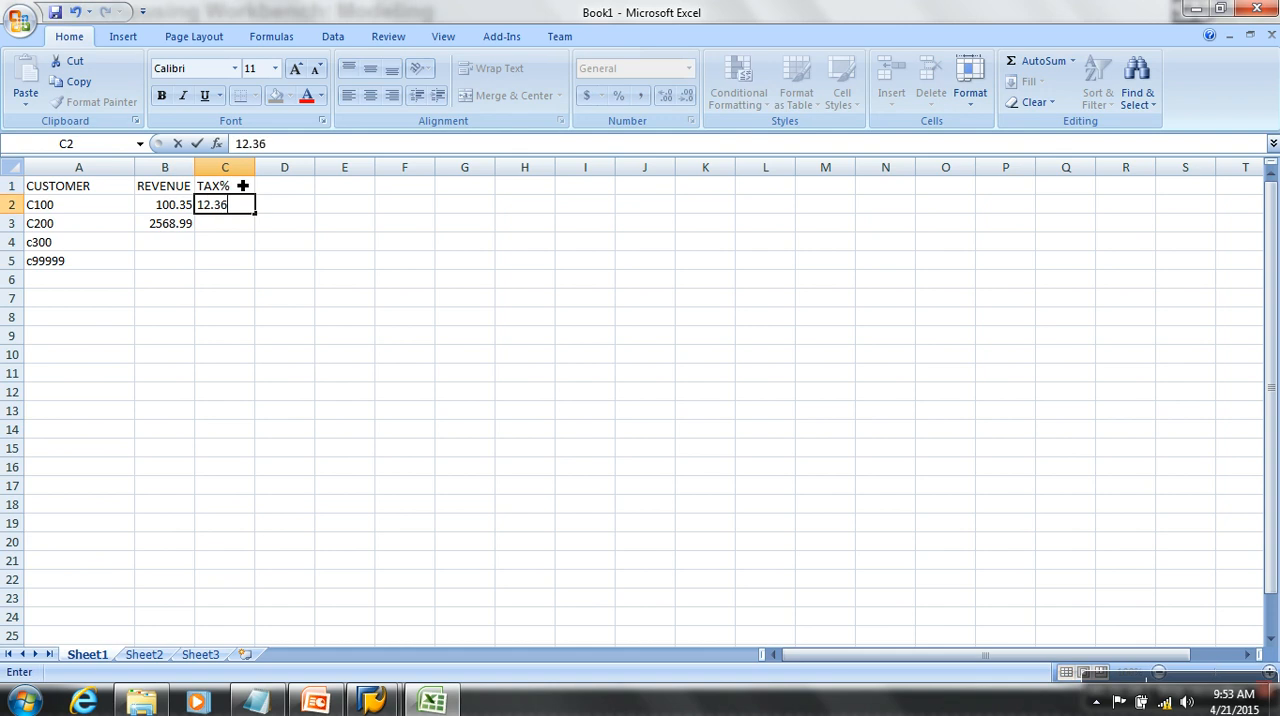
{"action": "key", "text": "Return"}
{"action": "type", "text": "11.36"}
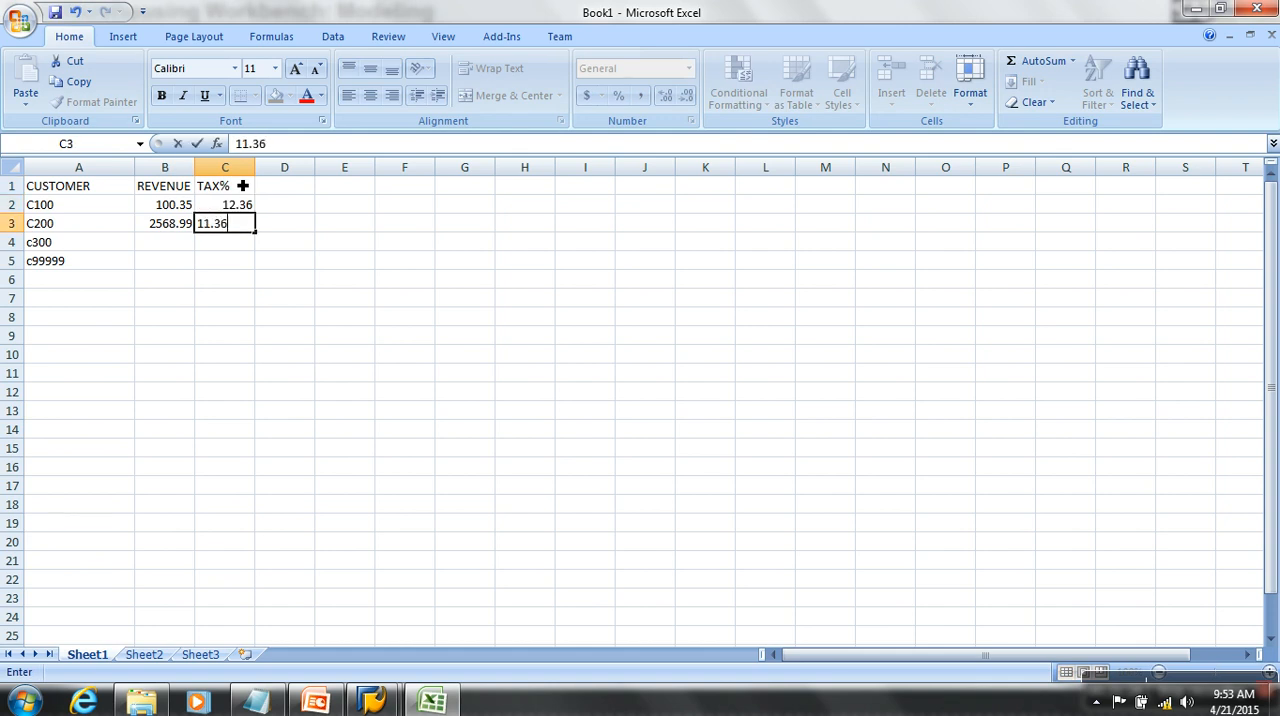
{"action": "left_click", "coordinate": [264, 260]}
- Compare the revenue values with the tax percentages in rows 2 and 3, along with their two column headings
{"action": "left_click", "coordinate": [250, 207]}
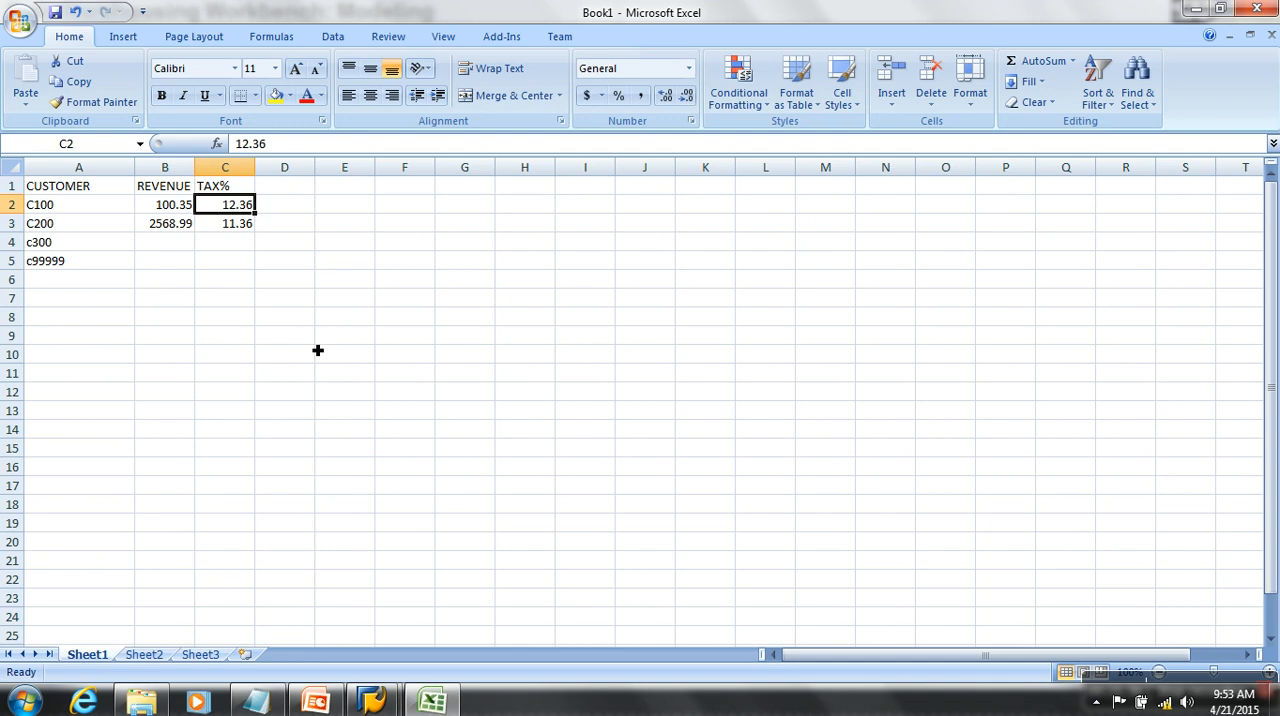
{"action": "left_click", "coordinate": [182, 212]}
{"action": "left_click", "coordinate": [252, 209]}
{"action": "left_click", "coordinate": [192, 207]}
{"action": "left_click", "coordinate": [244, 210]}
{"action": "left_click", "coordinate": [230, 224]}
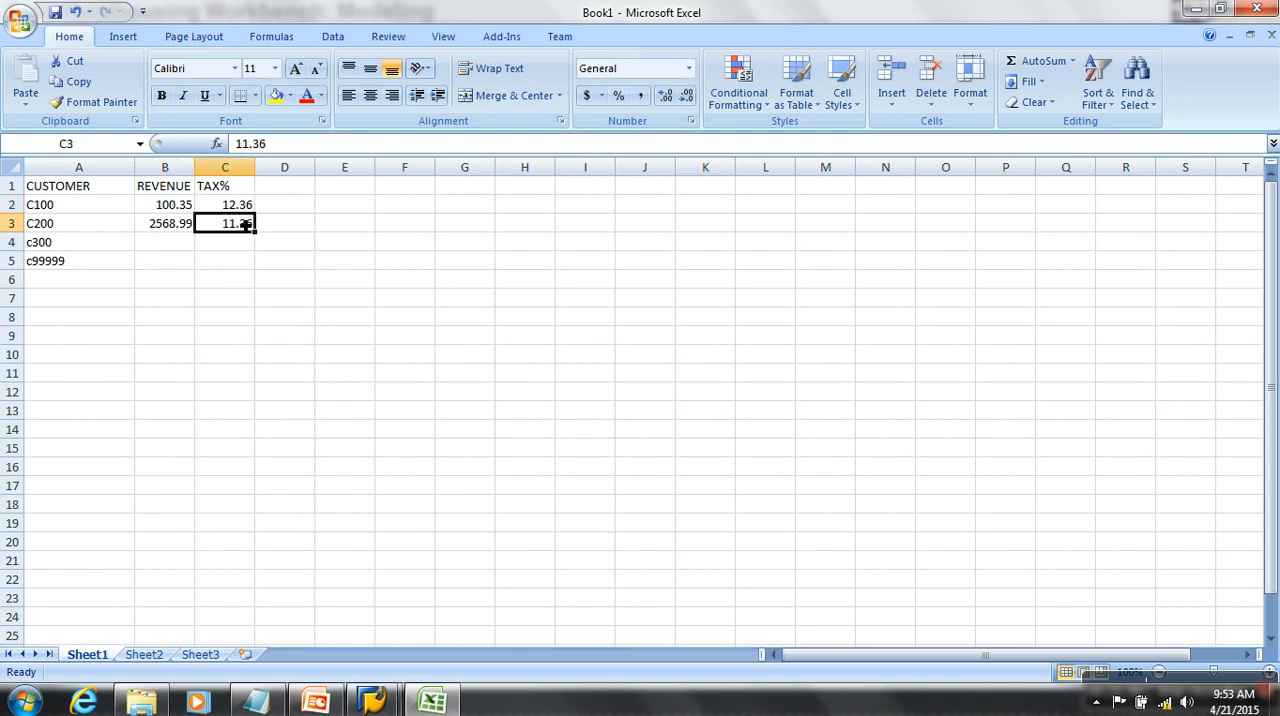
{"action": "left_click", "coordinate": [182, 192]}
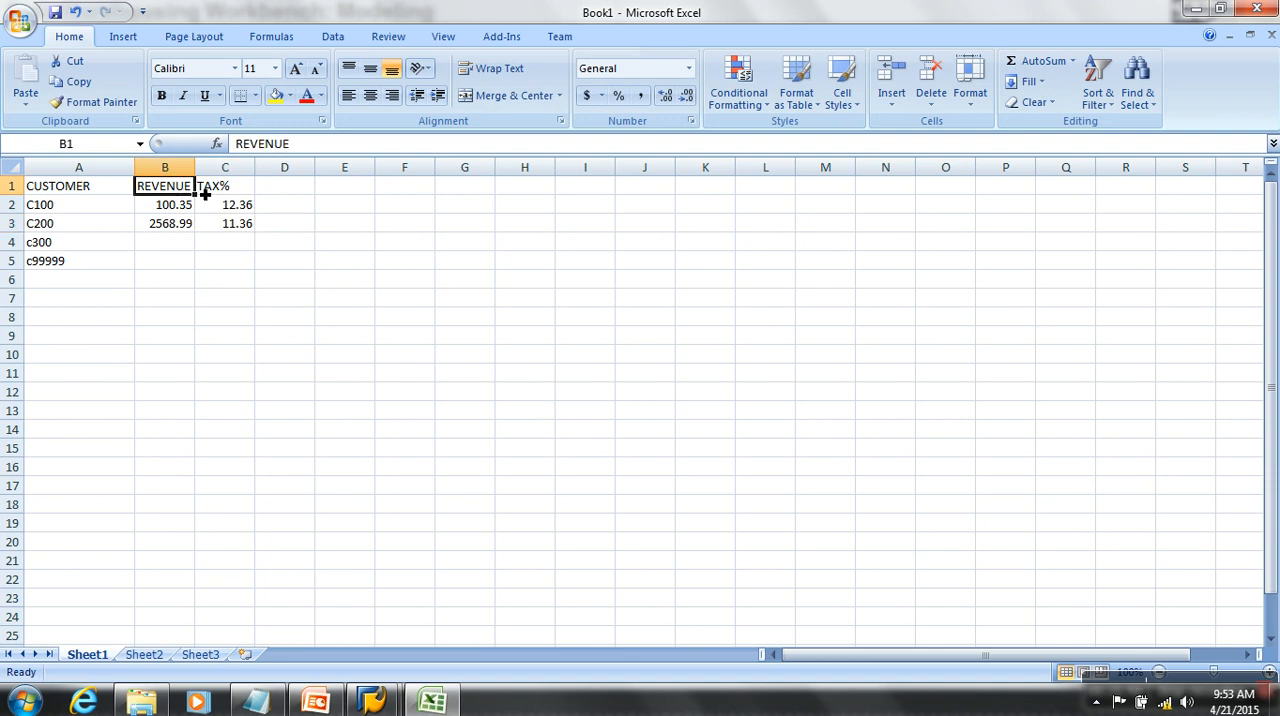
{"action": "left_click", "coordinate": [237, 187]}
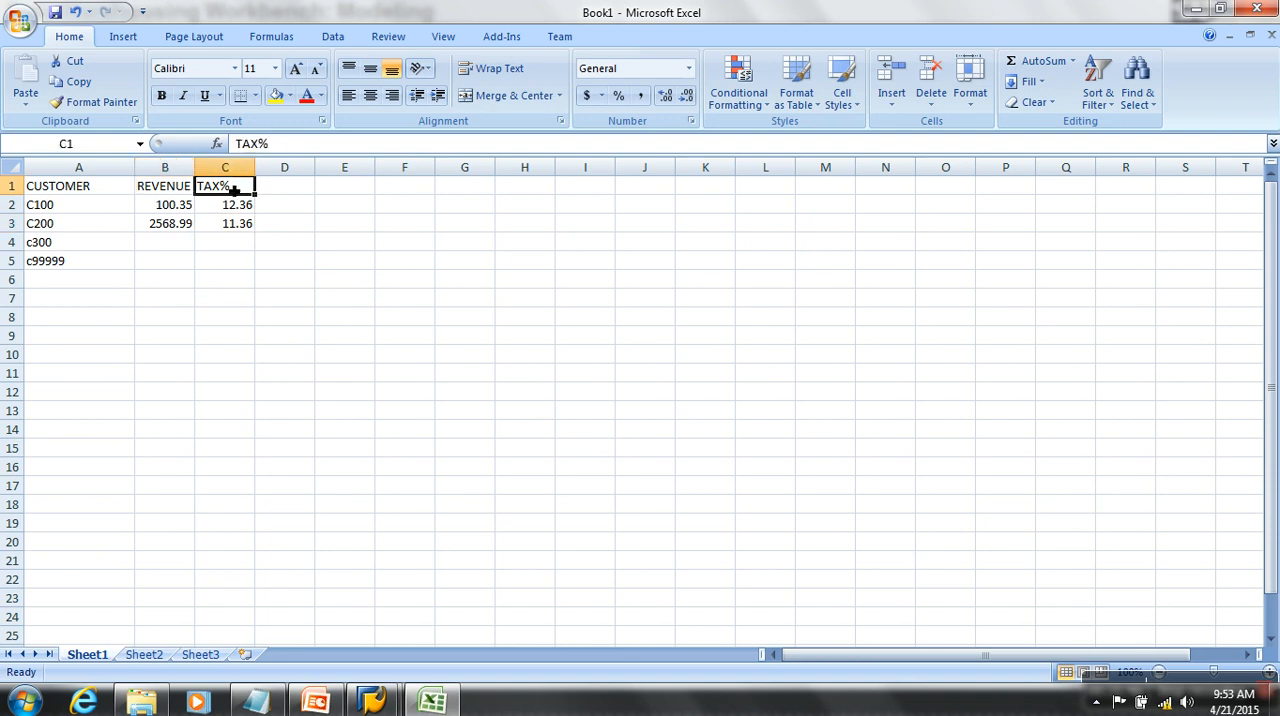
- Widen column B and extend its heading to REVENUE - INR
{"action": "left_click_drag", "start_coordinate": [195, 167], "coordinate": [245, 167]}
{"action": "double_click", "coordinate": [219, 190]}
{"action": "type", "text": "- INR"}
{"action": "left_click", "coordinate": [240, 261]}
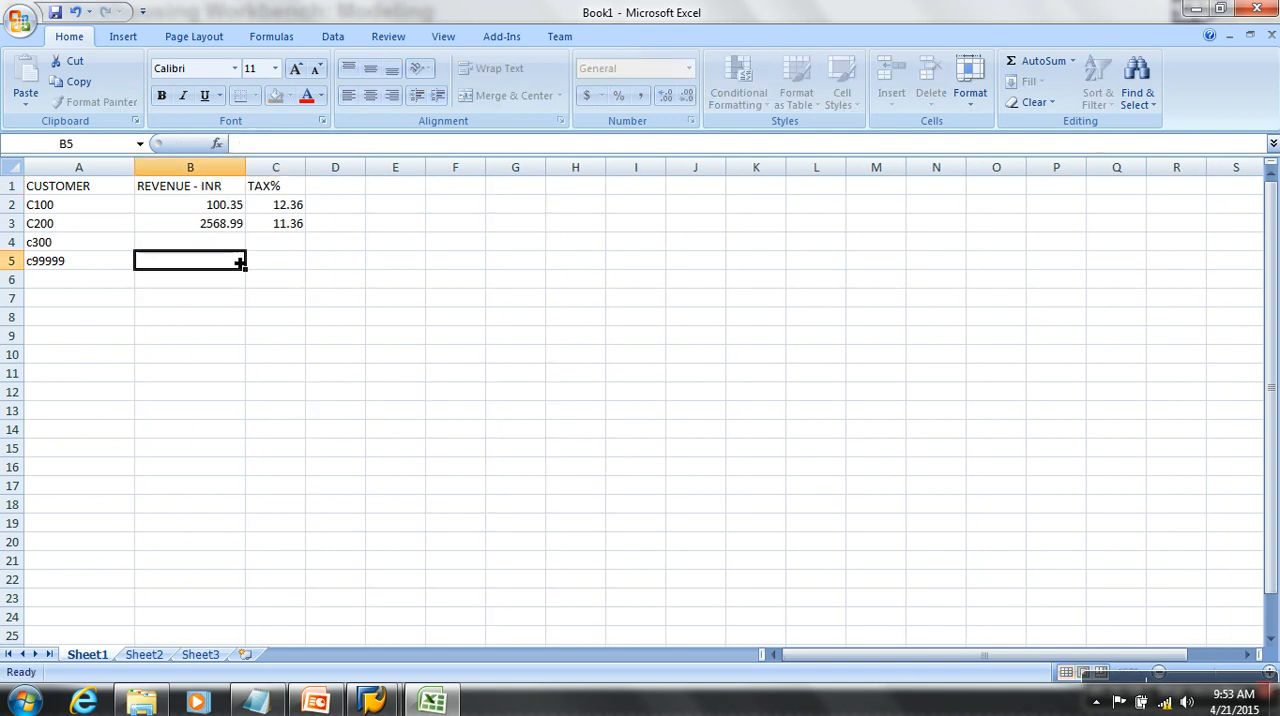
{"action": "left_click", "coordinate": [218, 208]}
{"action": "left_click", "coordinate": [222, 224]}
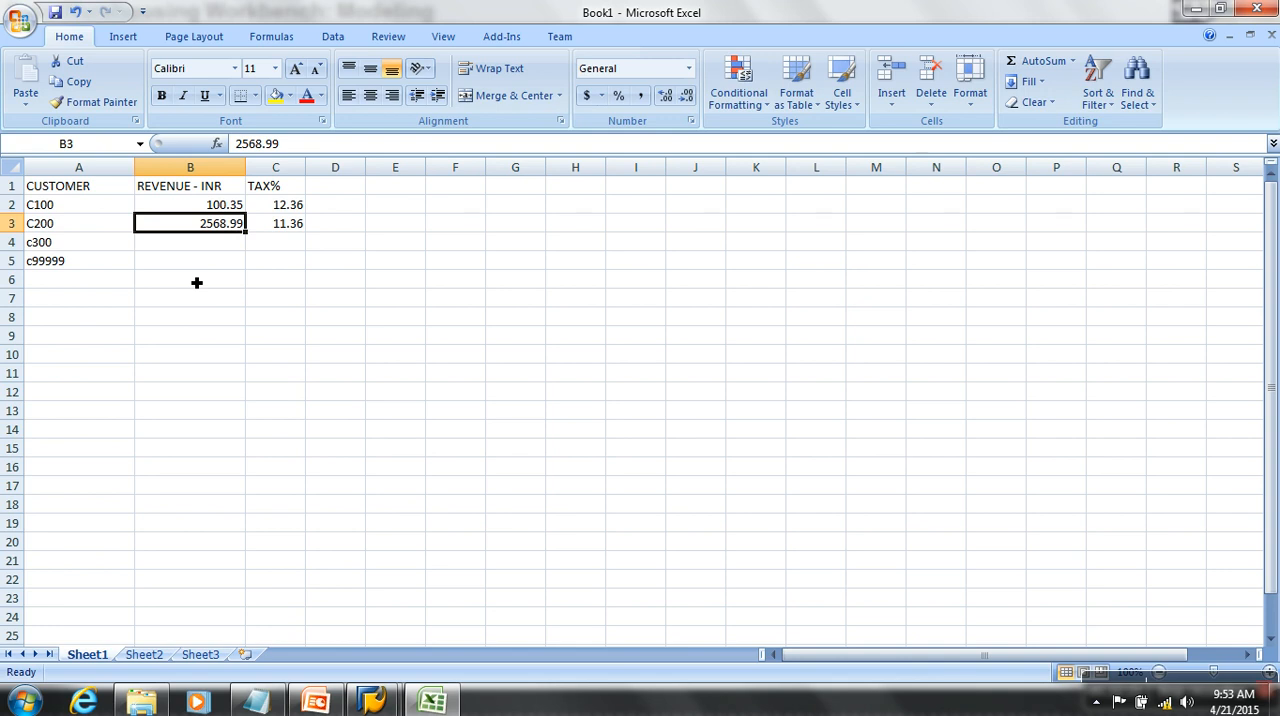
{"action": "double_click", "coordinate": [236, 193]}
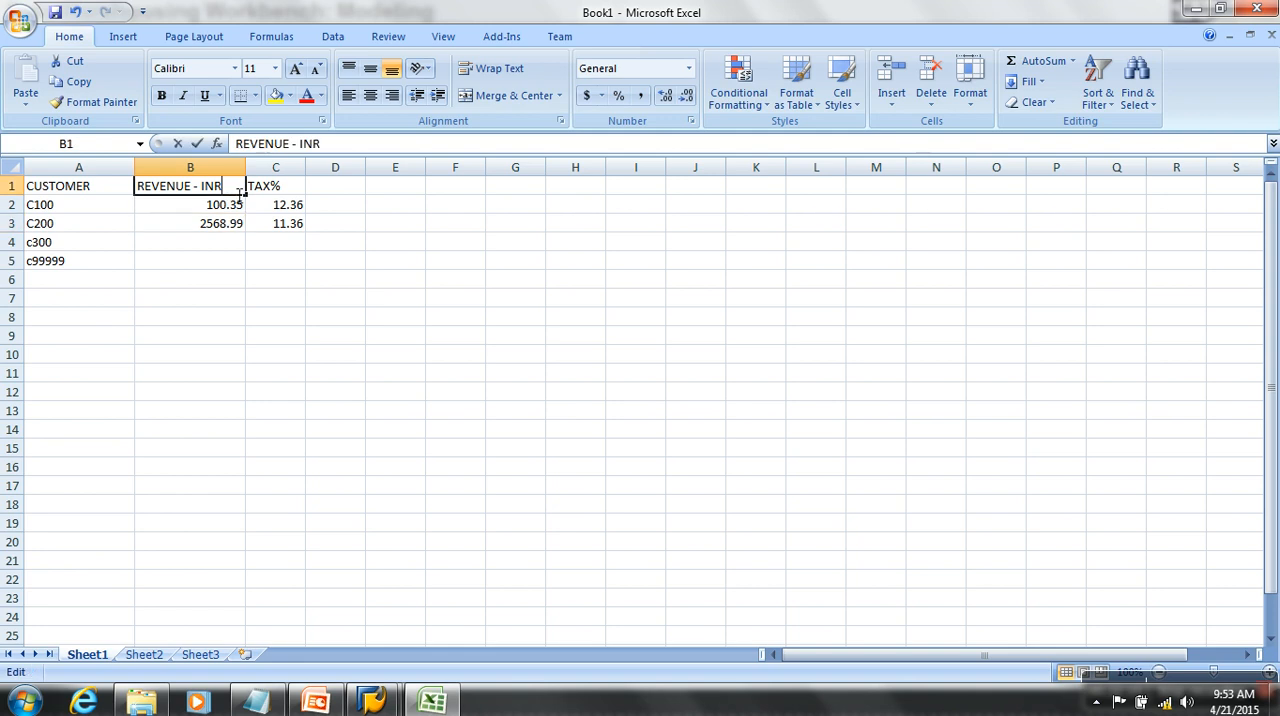
{"action": "left_click_drag", "start_coordinate": [228, 188], "coordinate": [198, 188]}
{"action": "left_click", "coordinate": [424, 353]}
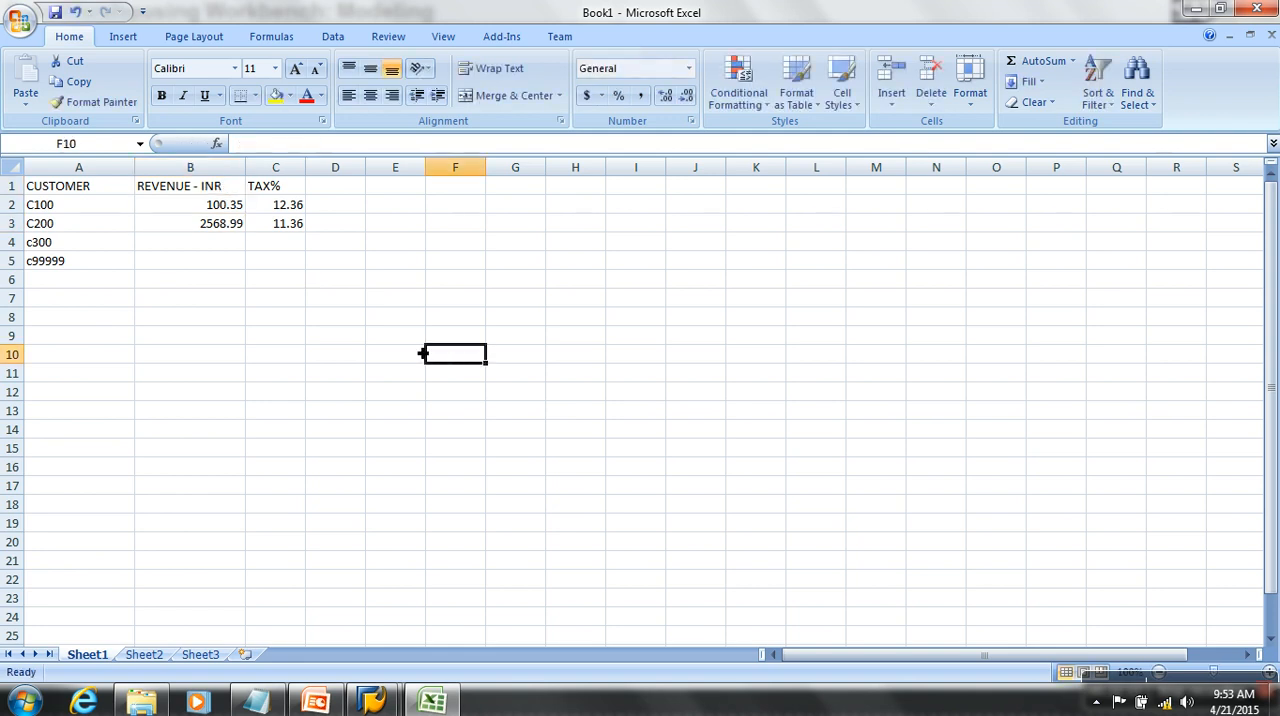
- Return to SAP and create the key figure BMWREV in BM SALES (Kfig) with the long description Revenue
{"action": "mouse_move", "coordinate": [372, 700]}
{"action": "left_click", "coordinate": [455, 627]}
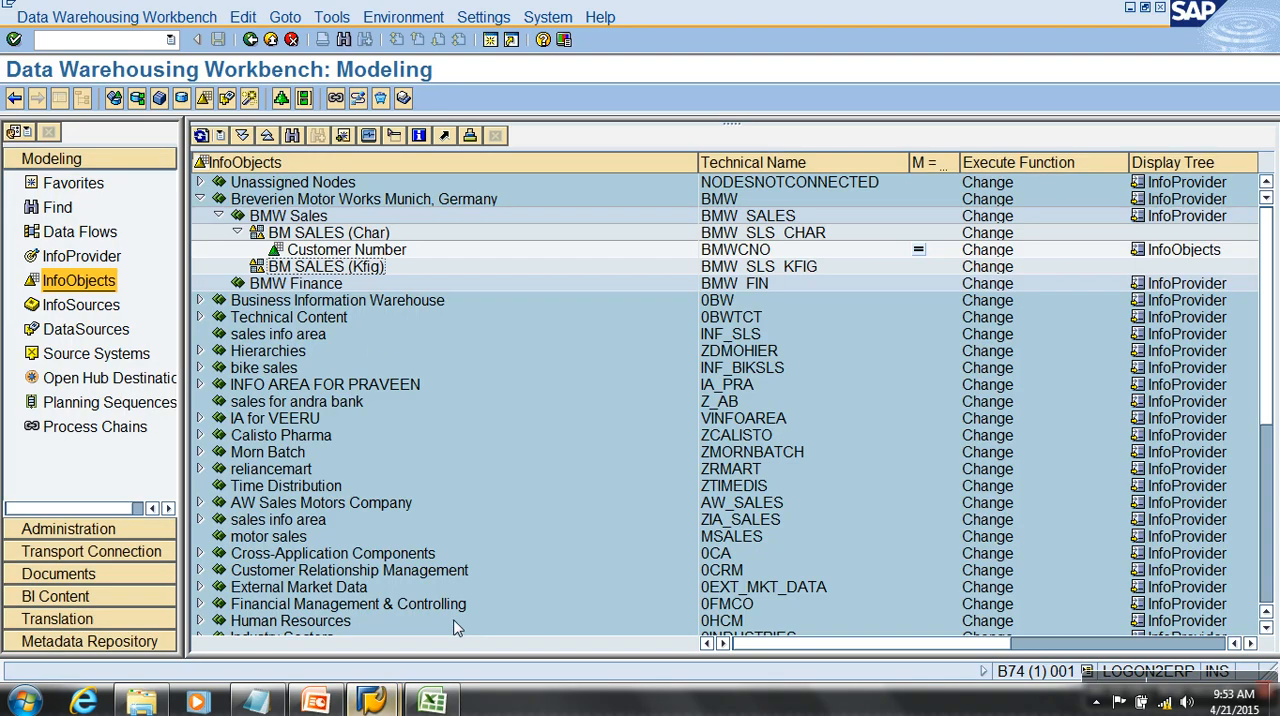
{"action": "left_click", "coordinate": [365, 268]}
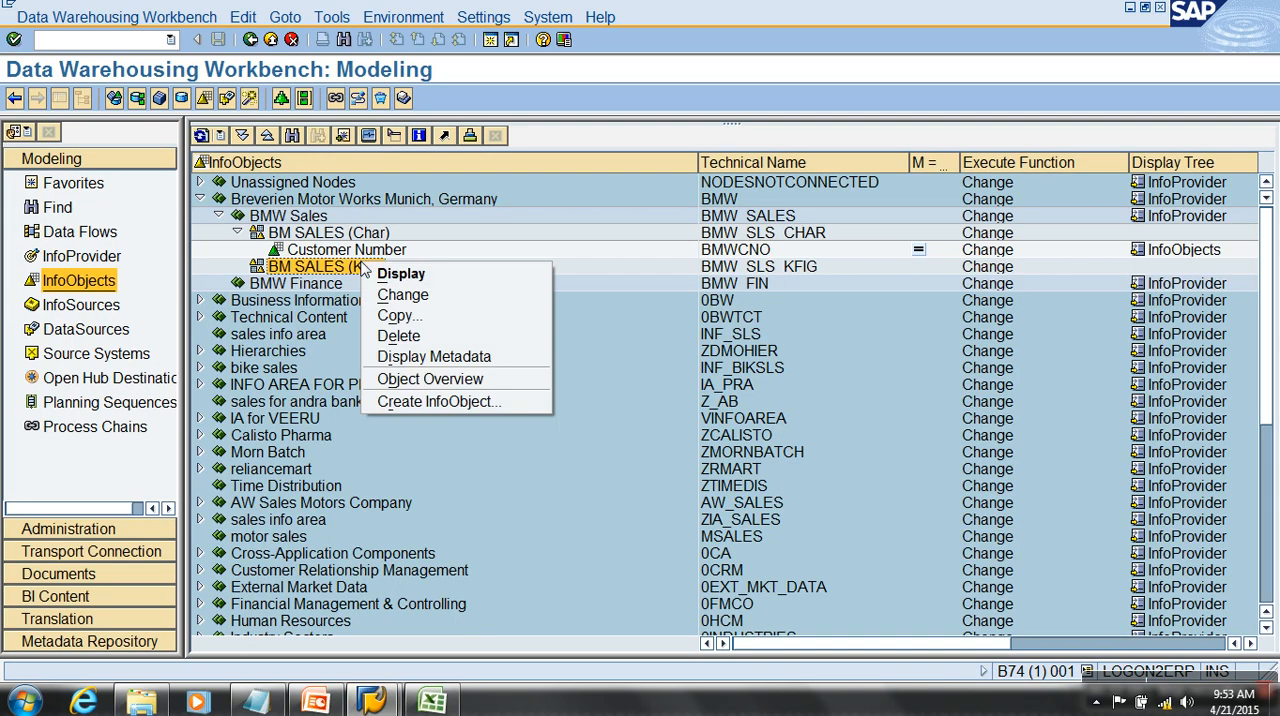
{"action": "left_click", "coordinate": [445, 401]}
{"action": "type", "text": "BMEREV"}
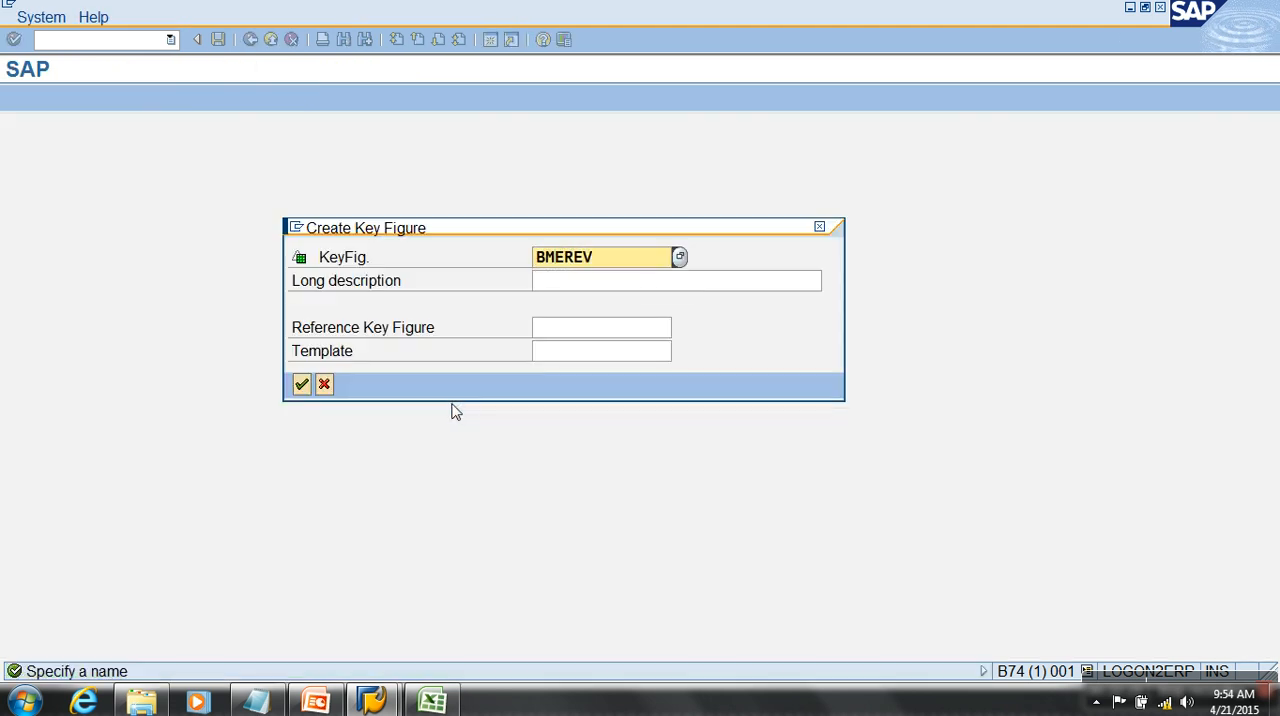
{"action": "key", "text": "Tab"}
{"action": "left_click", "coordinate": [568, 262]}
{"action": "key", "text": "Insert"}
{"action": "type", "text": "W"}
{"action": "left_click", "coordinate": [594, 285]}
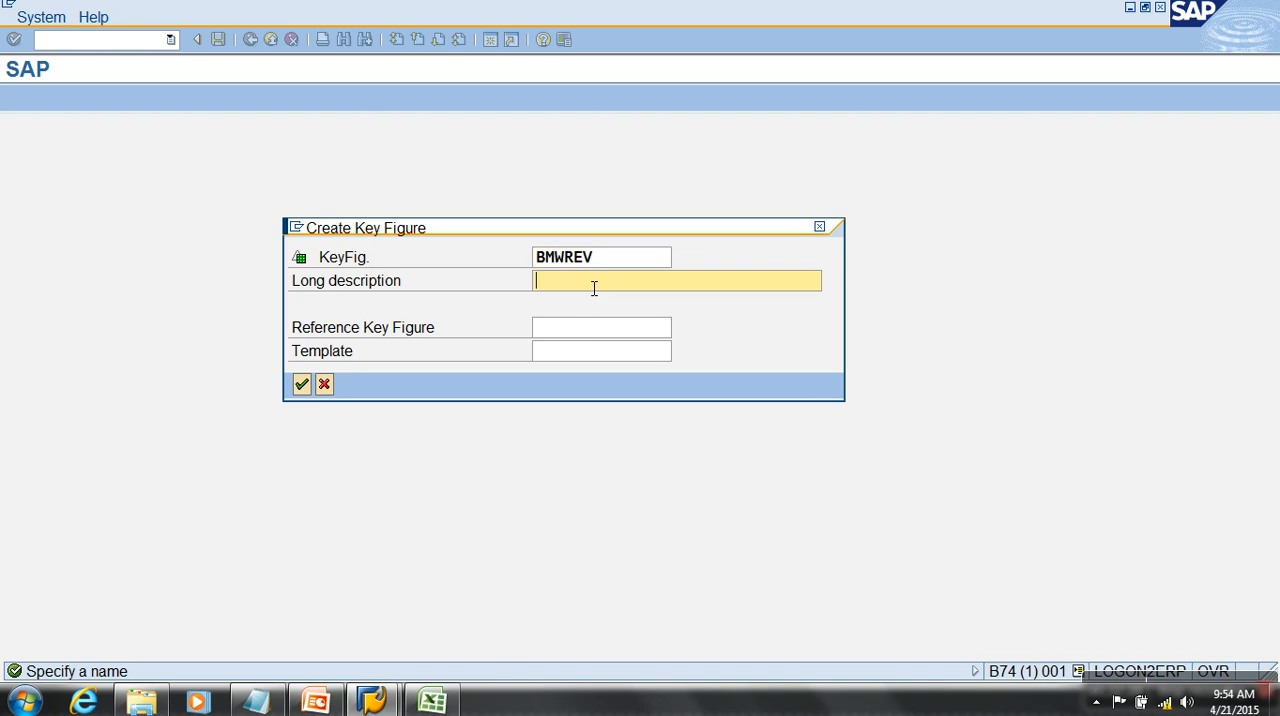
{"action": "type", "text": "Revenue"}
{"action": "left_click", "coordinate": [301, 385]}
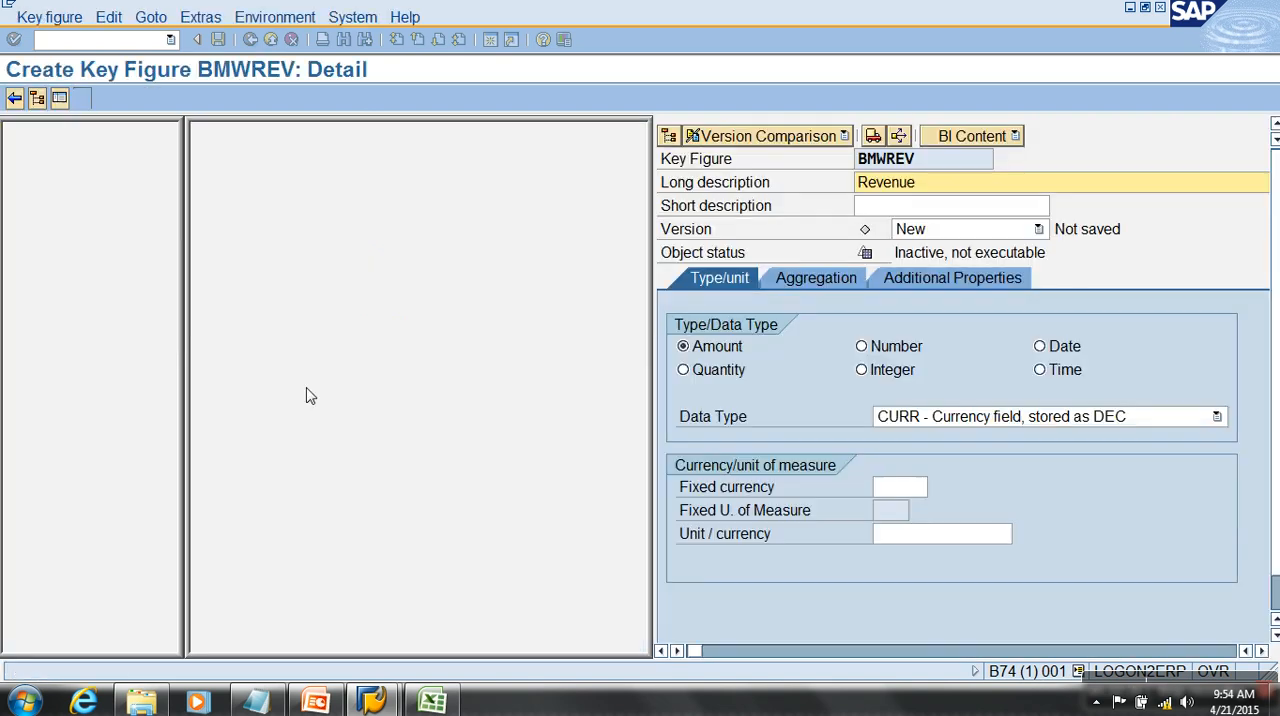
{"action": "key", "text": "Return"}
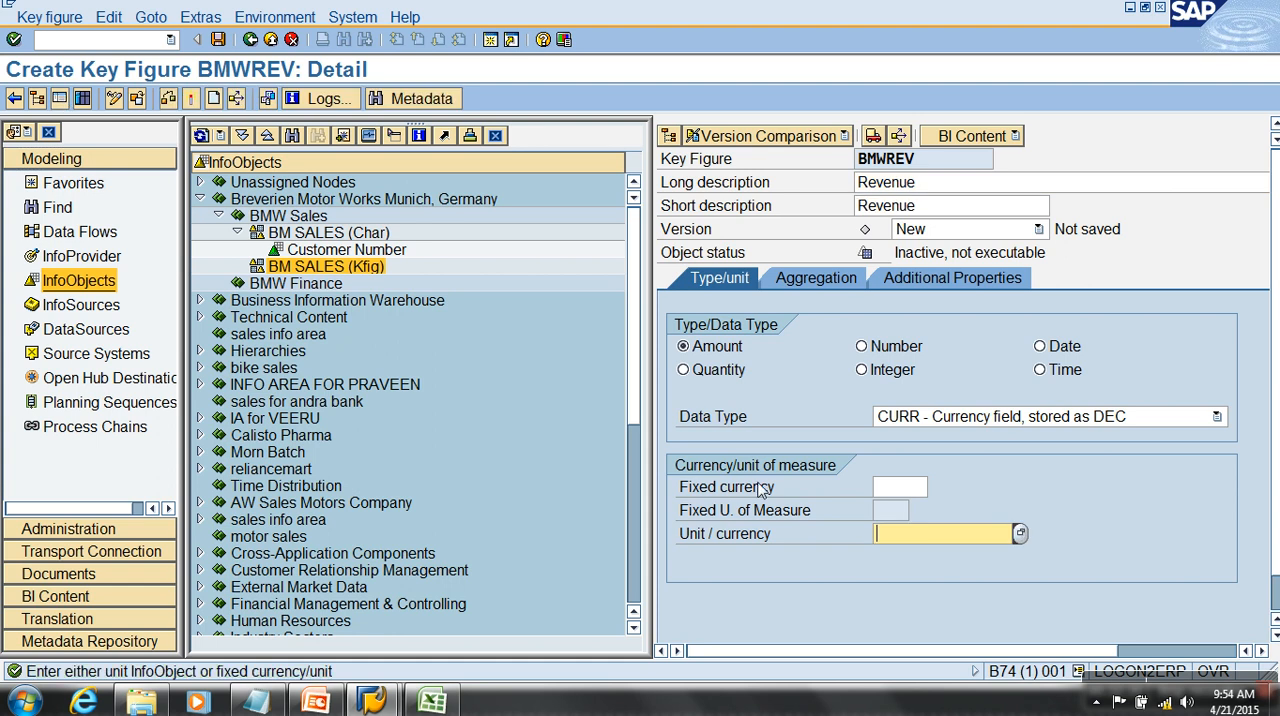
- Try the Number type for BMWREV, then expand its details to full width and review its name and descriptions
{"action": "left_click", "coordinate": [866, 347]}
{"action": "left_click", "coordinate": [59, 98]}
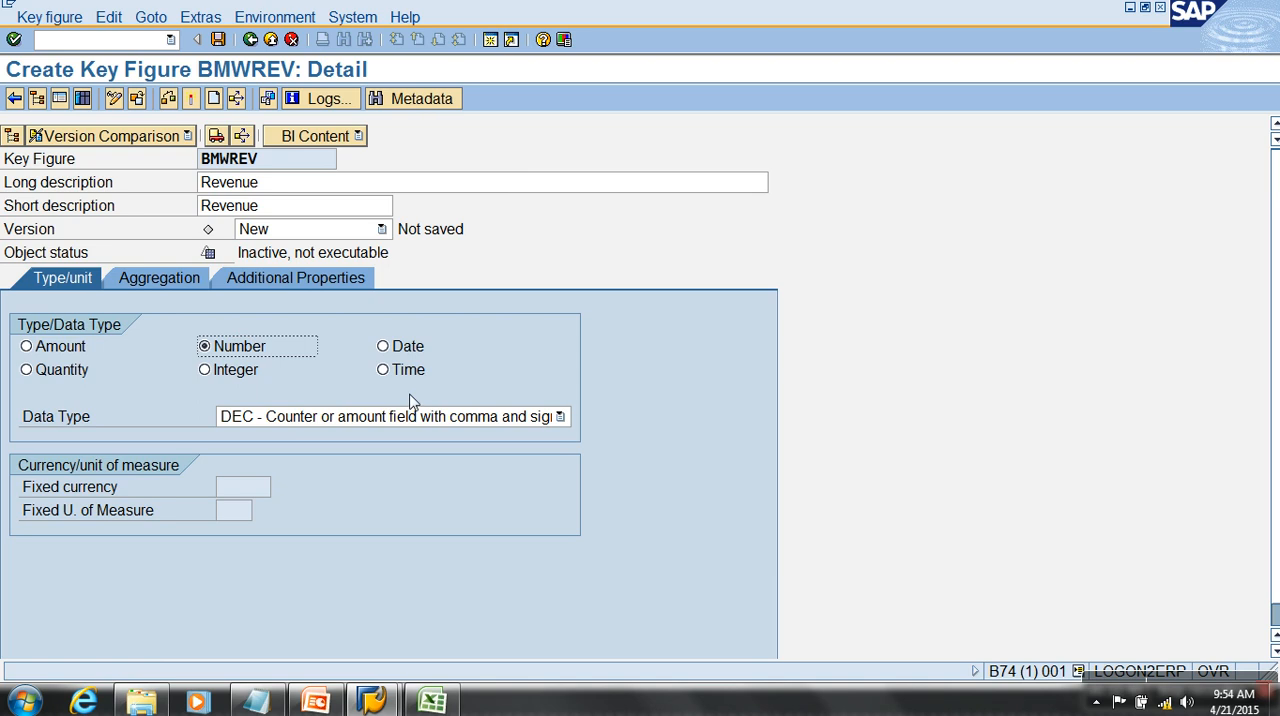
{"action": "left_click_drag", "start_coordinate": [283, 160], "coordinate": [180, 157]}
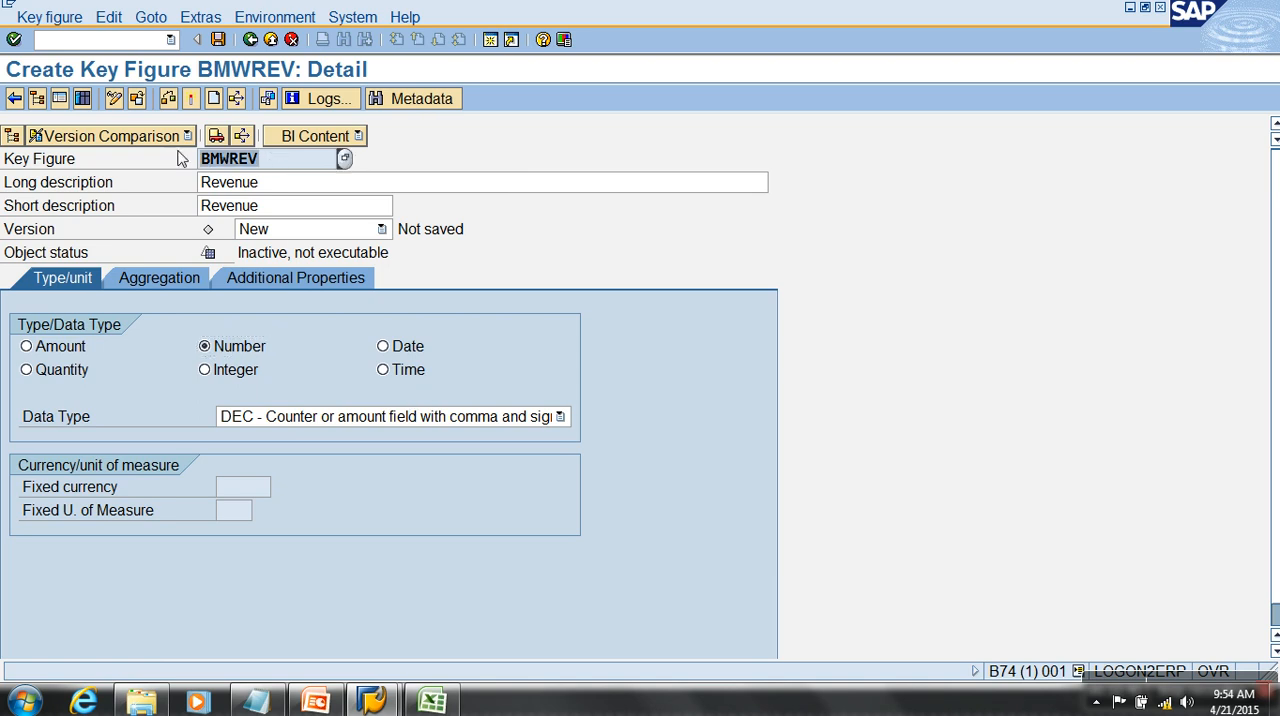
{"action": "left_click_drag", "start_coordinate": [290, 192], "coordinate": [122, 191]}
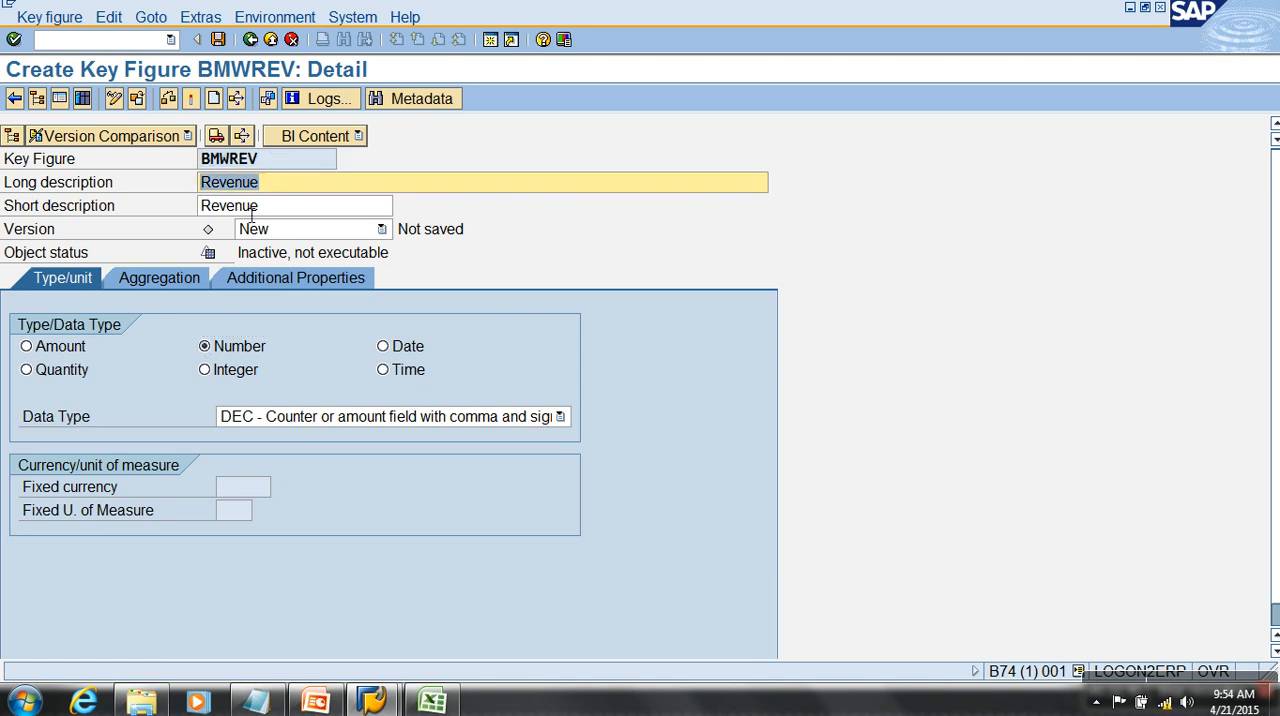
{"action": "left_click_drag", "start_coordinate": [277, 213], "coordinate": [195, 208]}
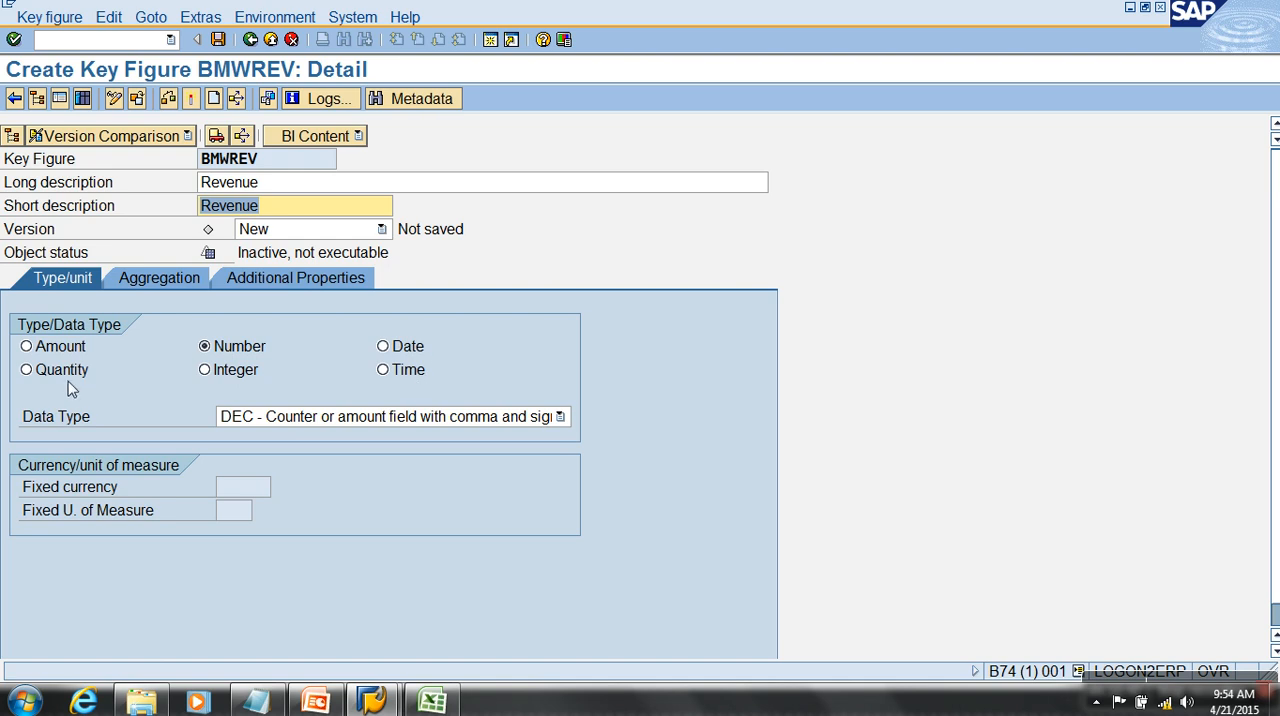
- Try the types Amount, Quantity, Number, Integer, Date and Time in turn for the key figure BMWREV
{"action": "left_click", "coordinate": [60, 347]}
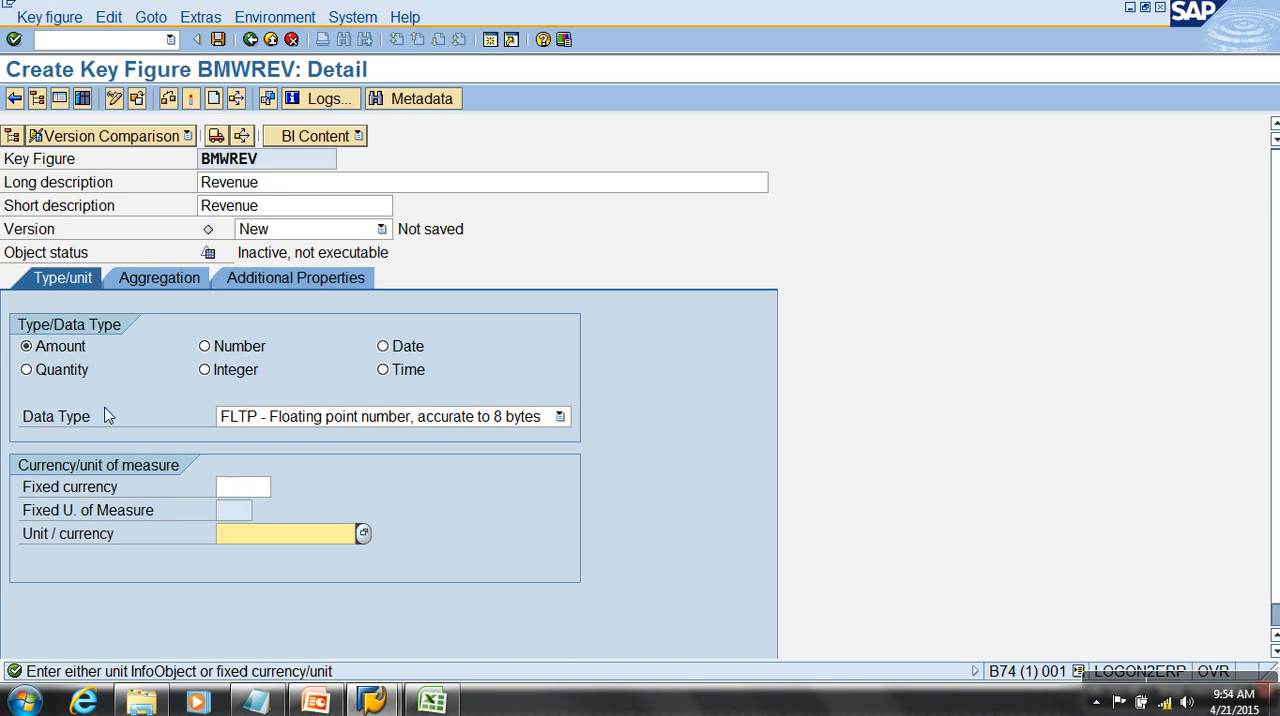
{"action": "left_click", "coordinate": [33, 370]}
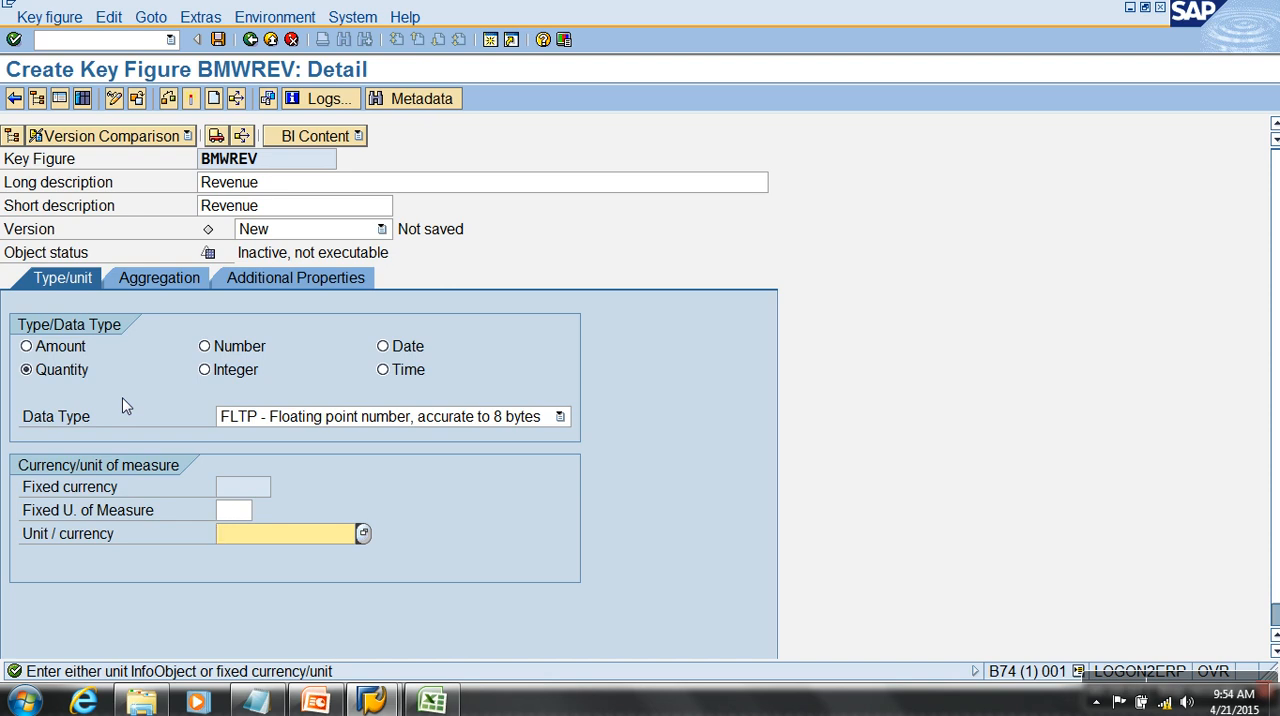
{"action": "left_click", "coordinate": [225, 350]}
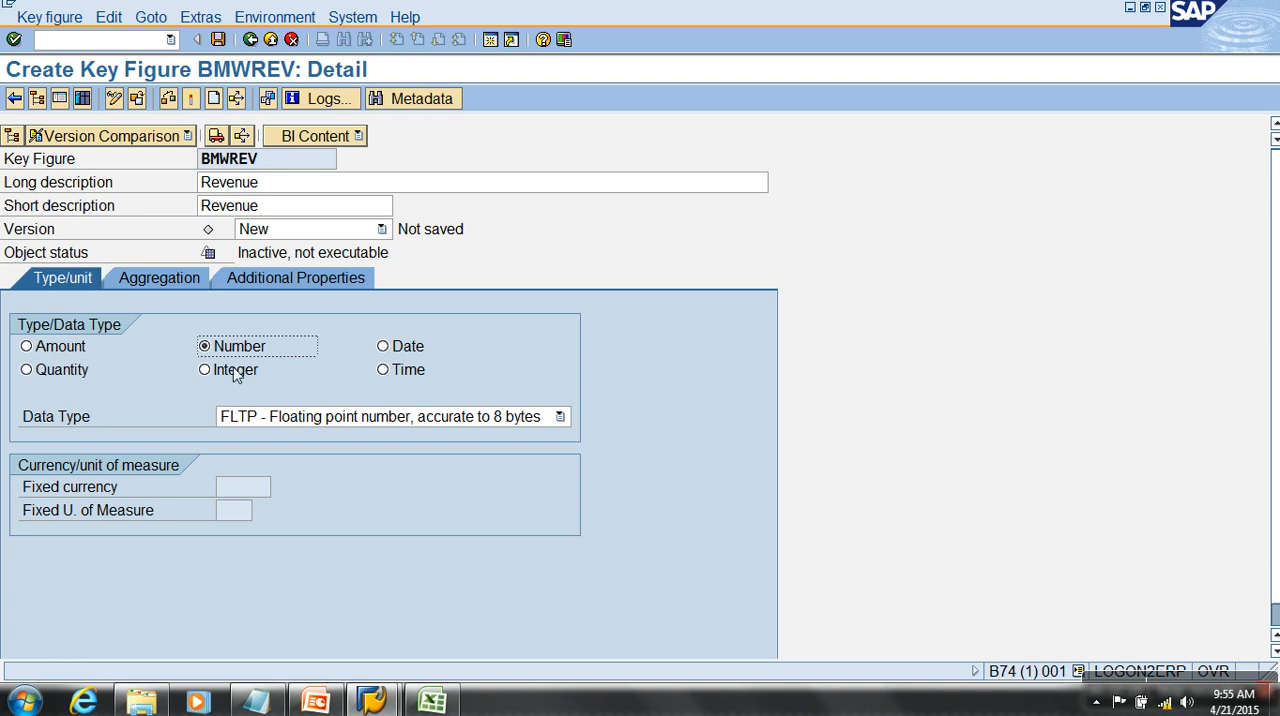
{"action": "left_click", "coordinate": [233, 371]}
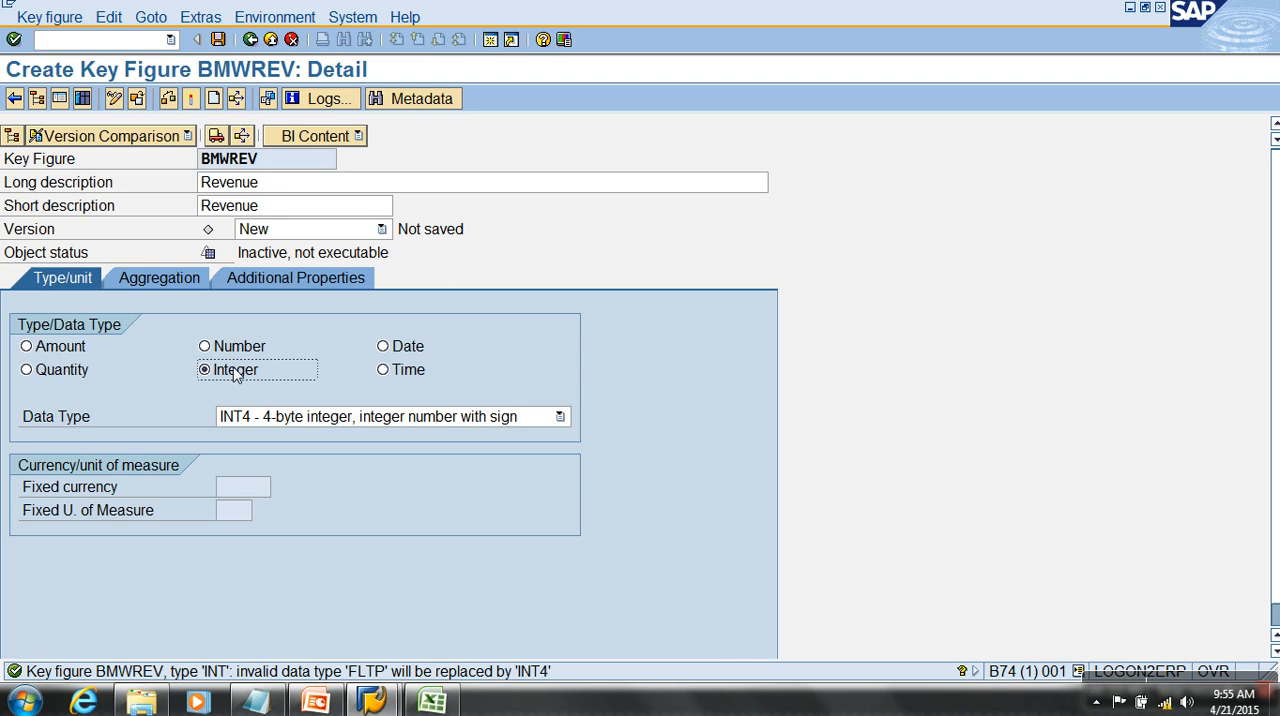
{"action": "left_click", "coordinate": [385, 348]}
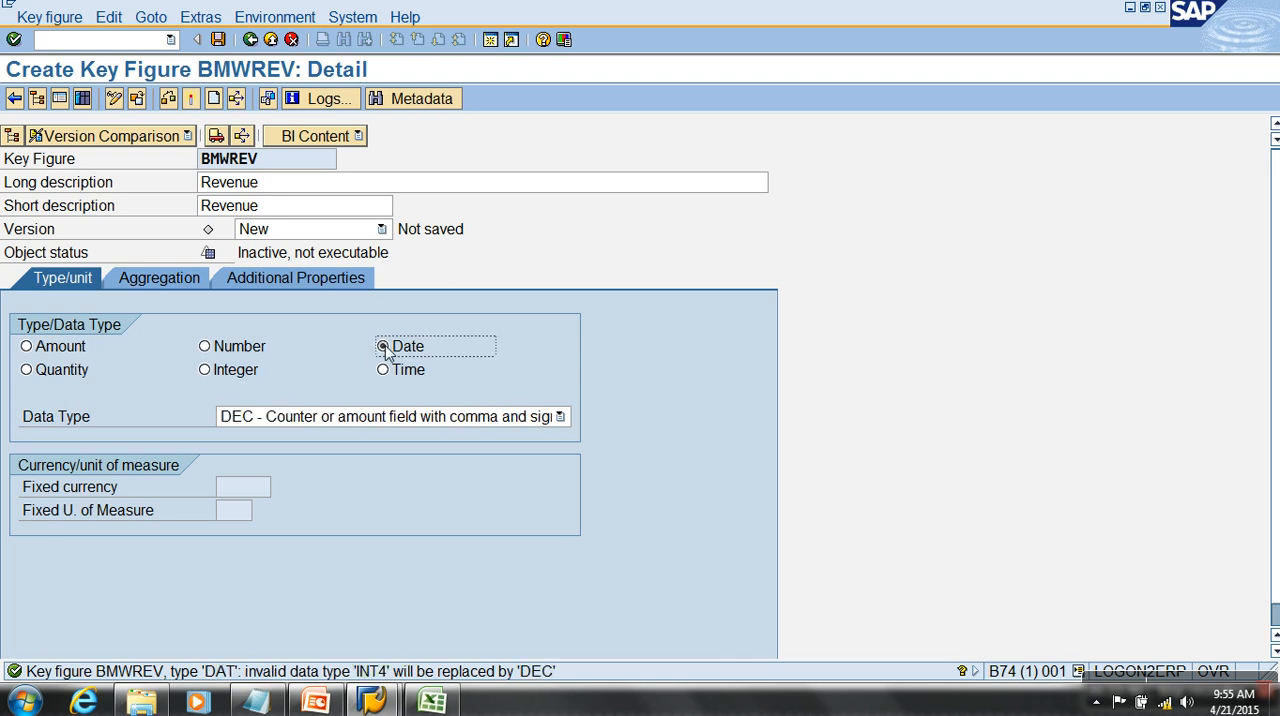
{"action": "left_click", "coordinate": [394, 376]}
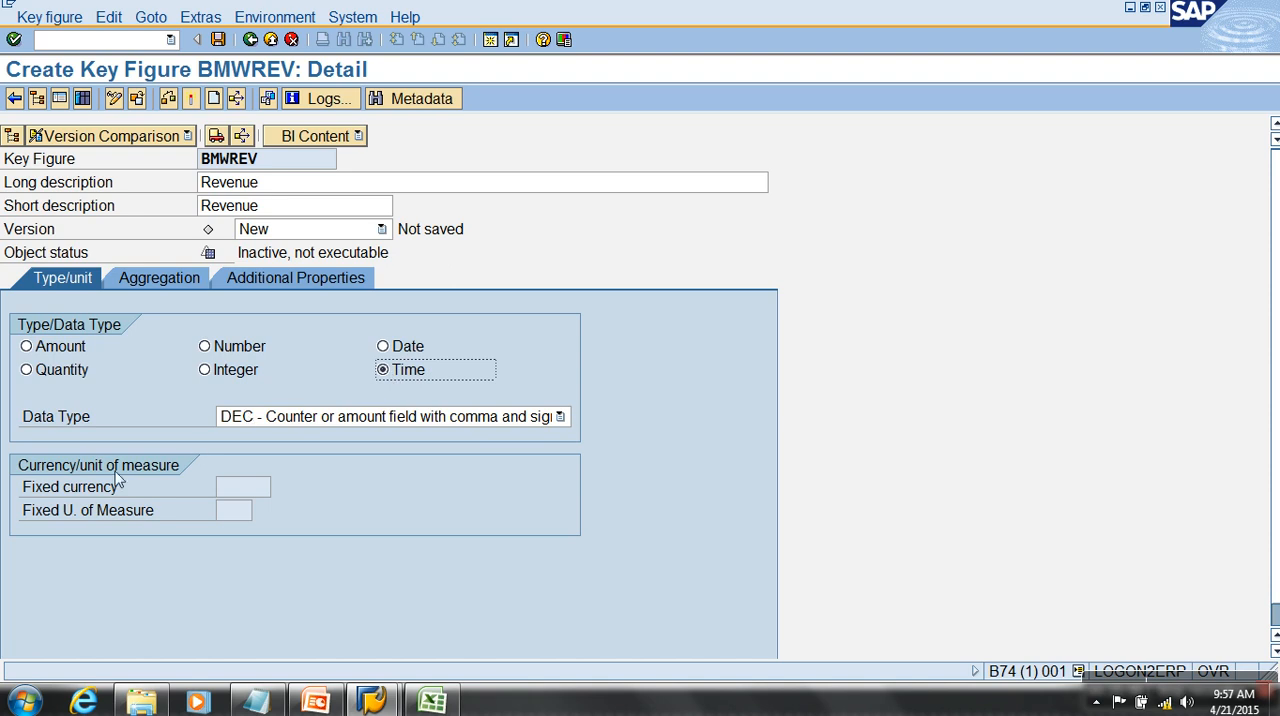
- Set BMWREV's type to Amount with the data type CURR - Currency field, stored as DEC
{"action": "left_click", "coordinate": [60, 346]}
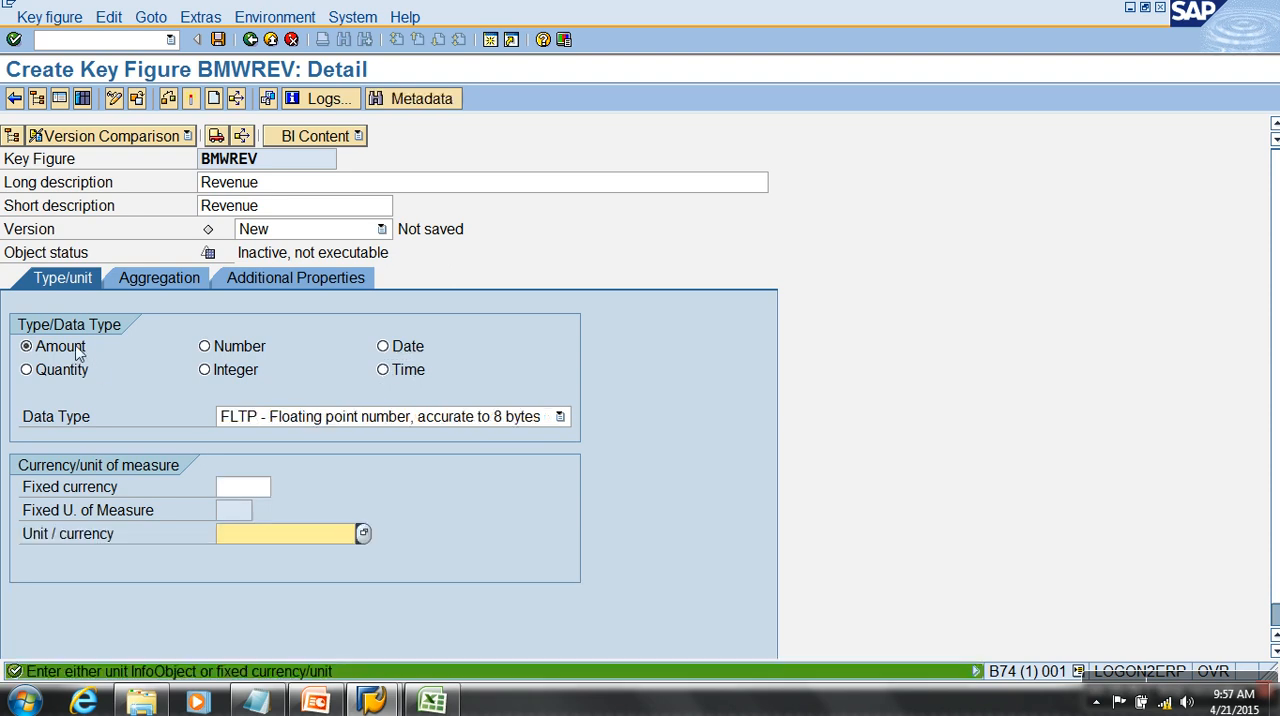
{"action": "left_click", "coordinate": [288, 418]}
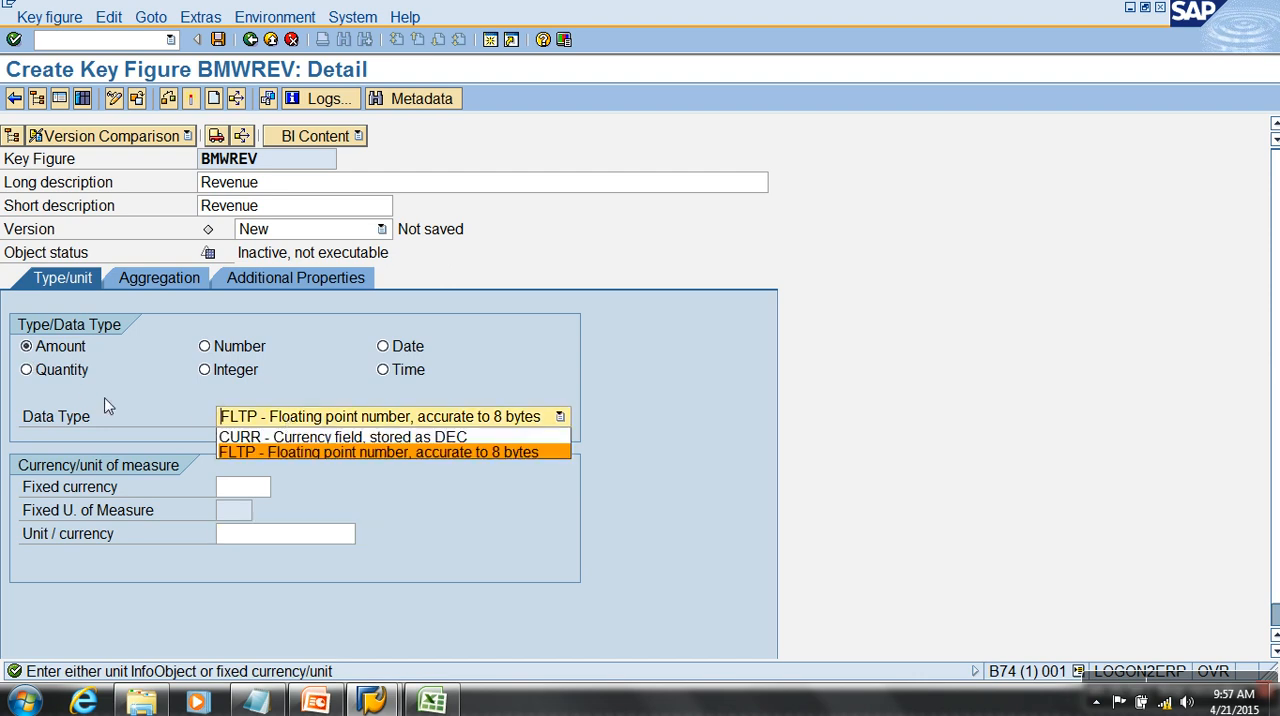
{"action": "left_click", "coordinate": [255, 439]}
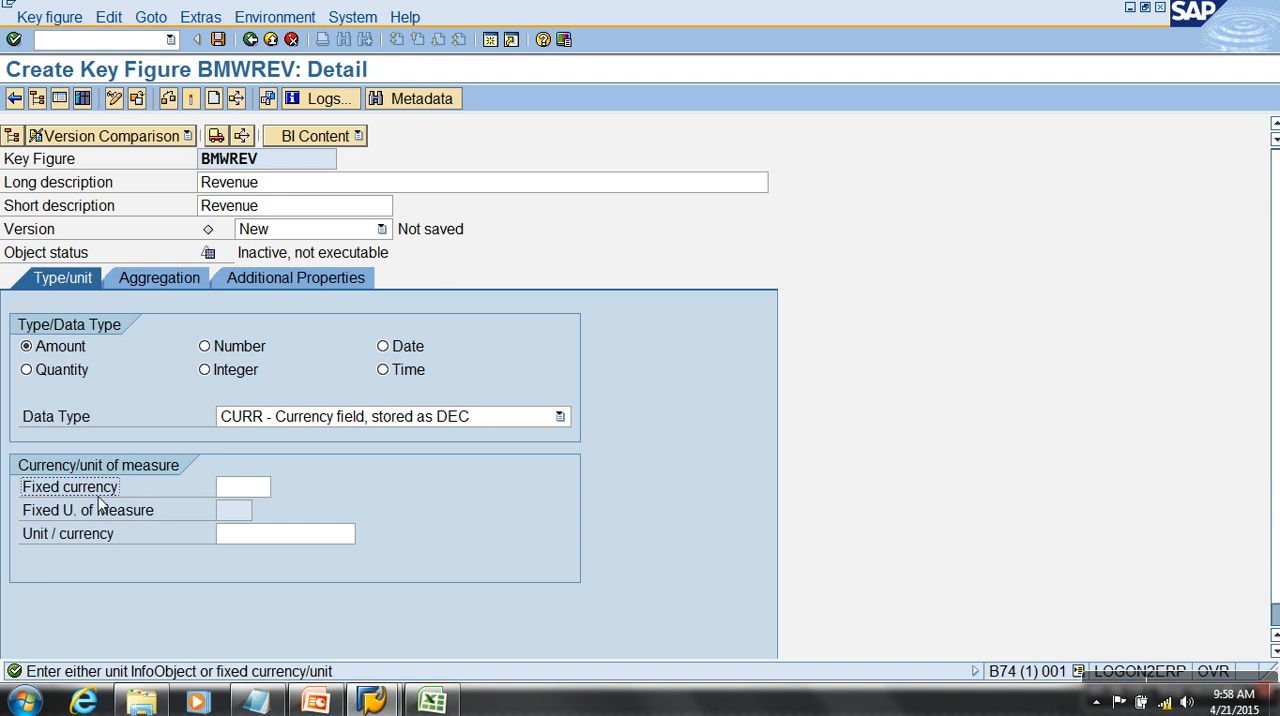
- Switch to Excel to check the currency and values of the revenue column, then return to SAP
{"action": "key", "text": "alt+Tab"}
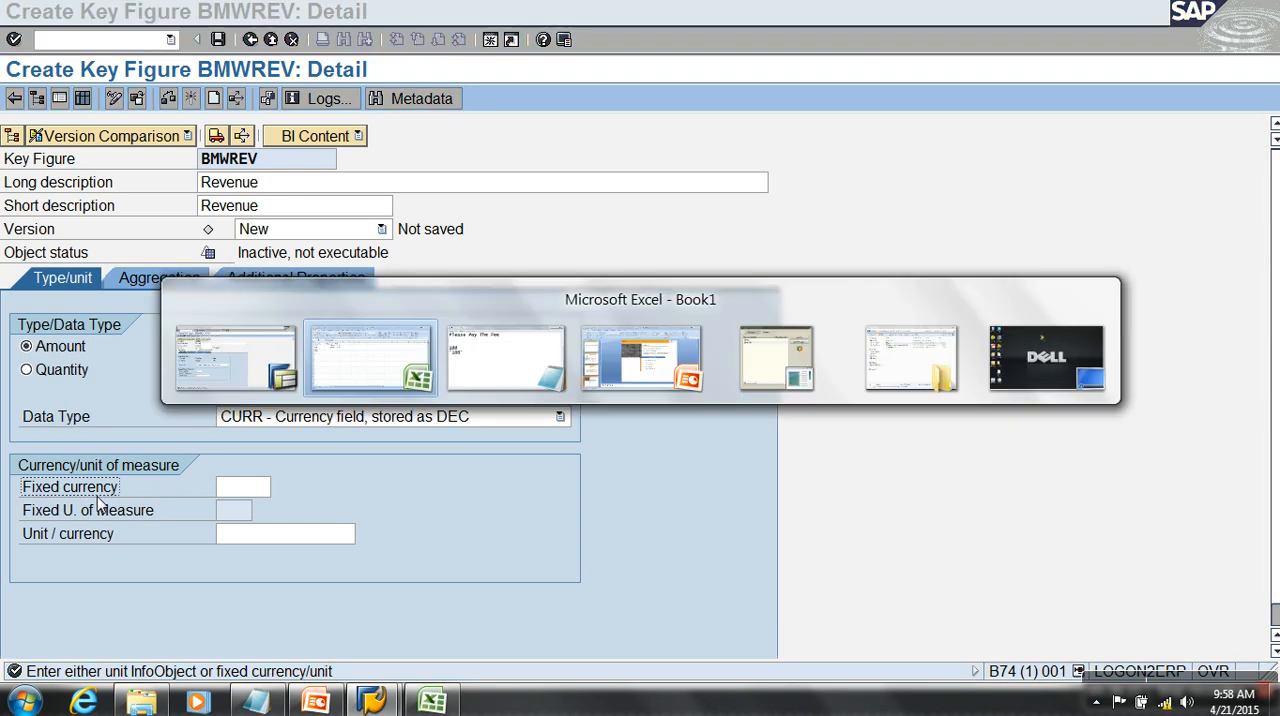
{"action": "left_click_drag", "start_coordinate": [200, 209], "coordinate": [220, 415]}
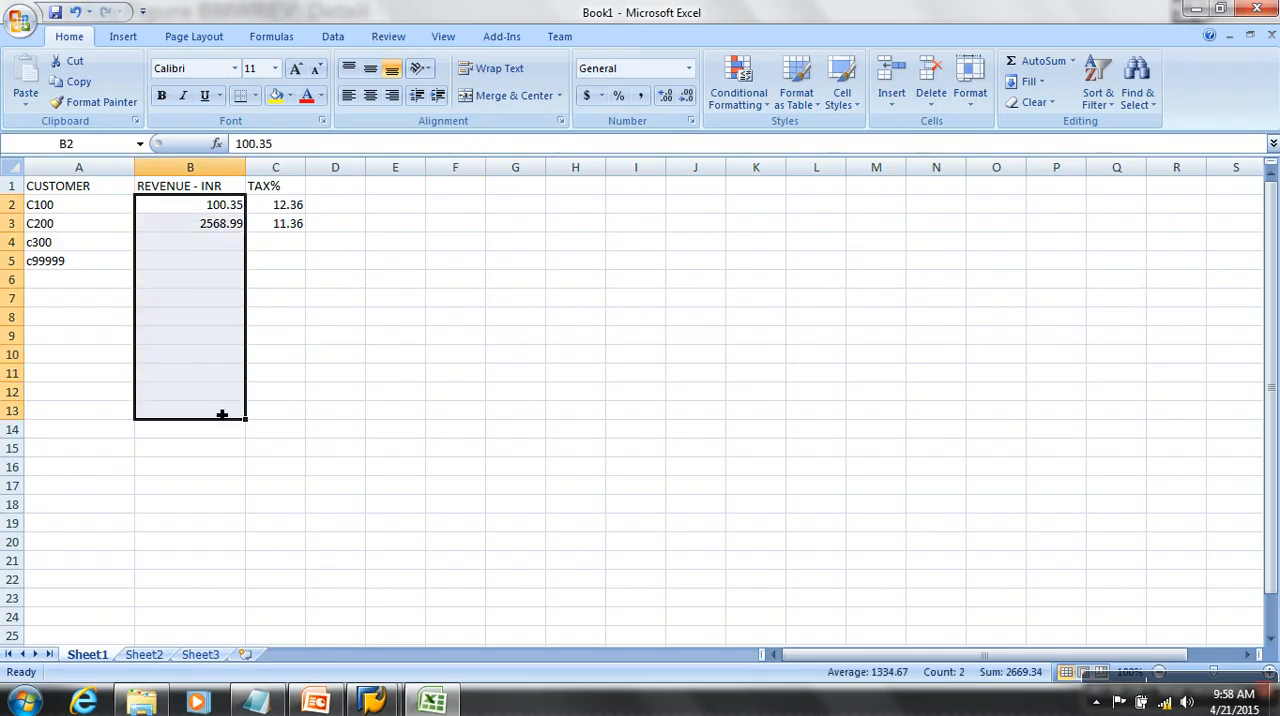
{"action": "key", "text": "alt+Tab"}
- Set the fixed currency of BMWREV to INR and activate the key figure
{"action": "left_click", "coordinate": [250, 492]}
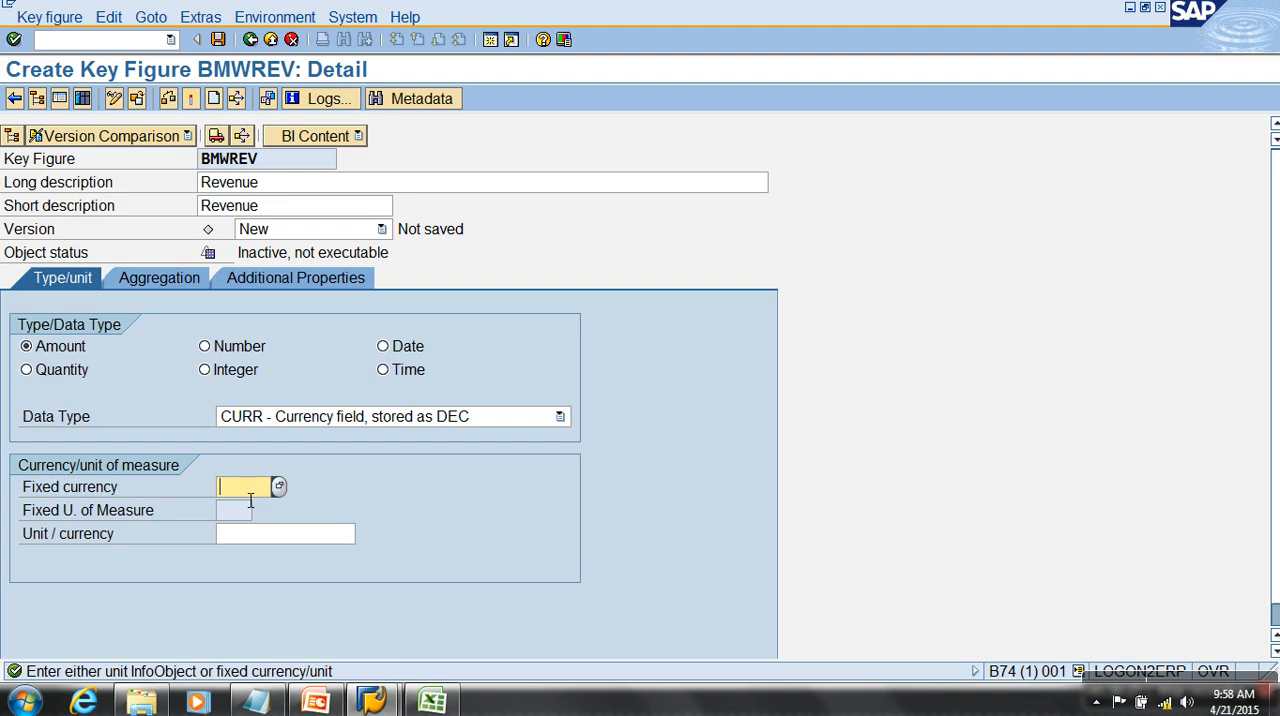
{"action": "type", "text": "INR"}
{"action": "key", "text": "Return"}
{"action": "left_click", "coordinate": [190, 98]}
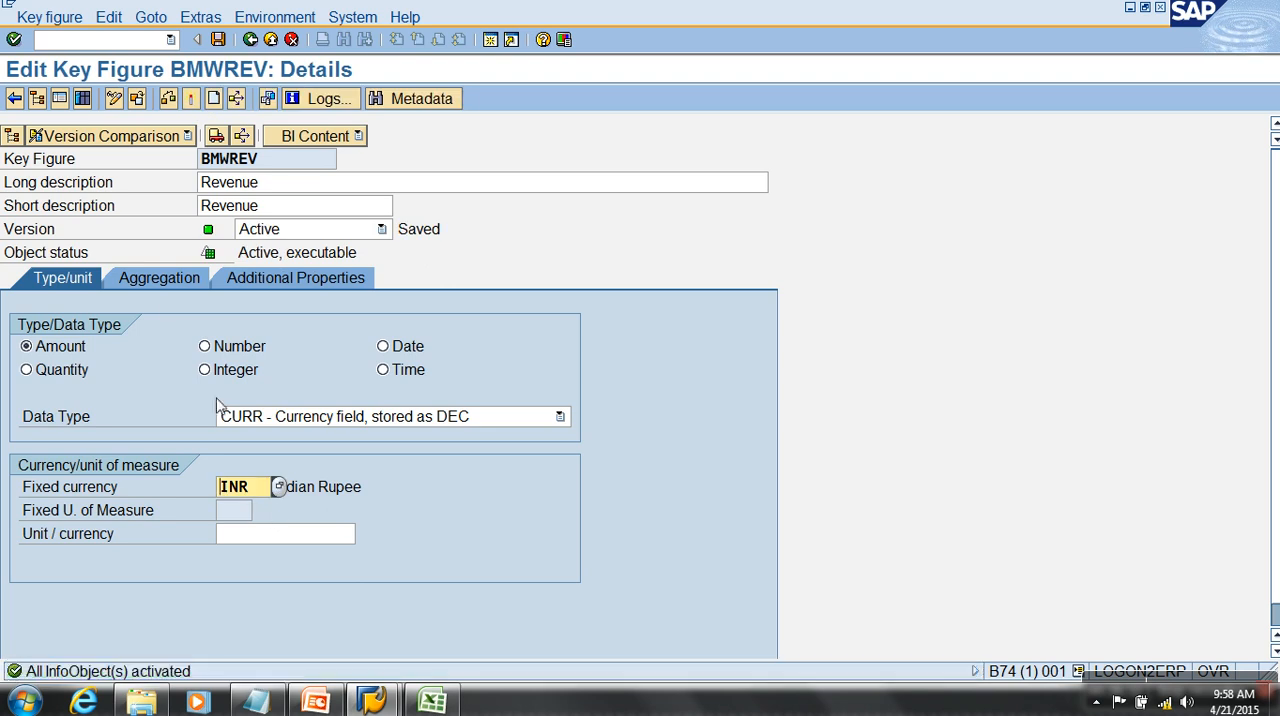
- Inspect the domain data type, length and decimal places of BMWREV's data element, then return to the key figure
{"action": "left_click", "coordinate": [275, 278]}
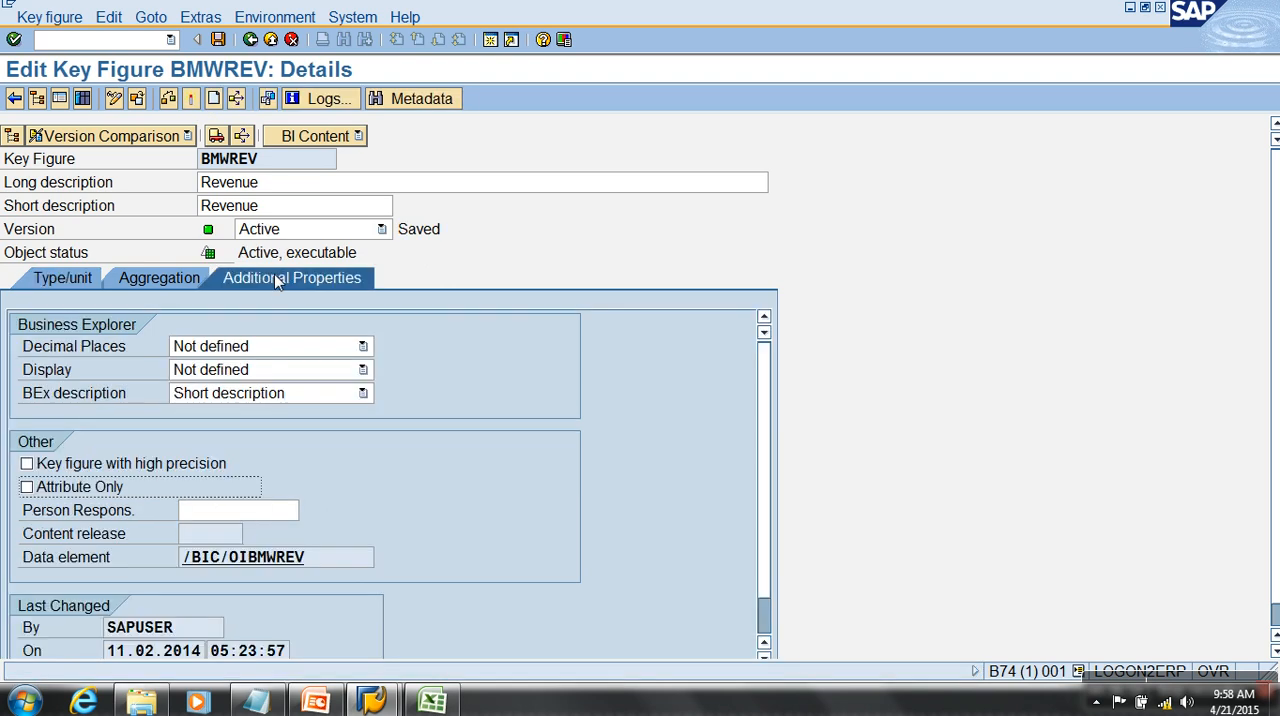
{"action": "double_click", "coordinate": [259, 563]}
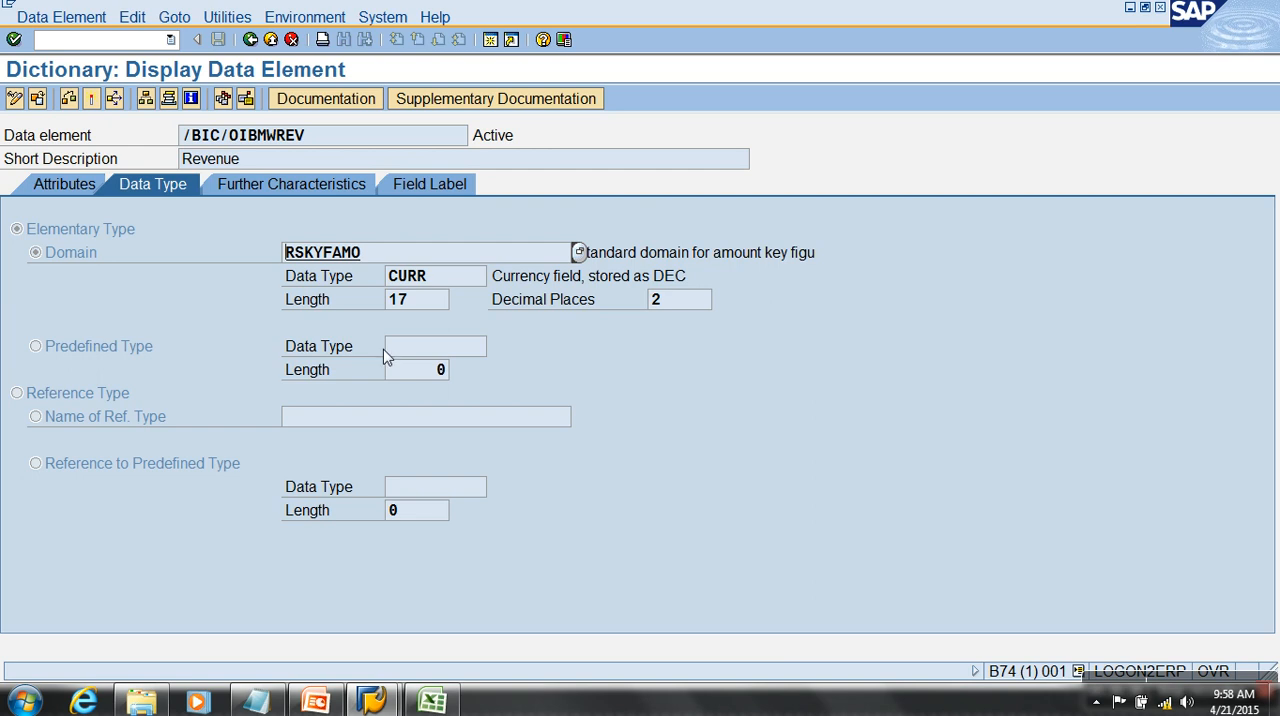
{"action": "left_click_drag", "start_coordinate": [446, 283], "coordinate": [365, 278]}
{"action": "left_click_drag", "start_coordinate": [434, 300], "coordinate": [334, 297]}
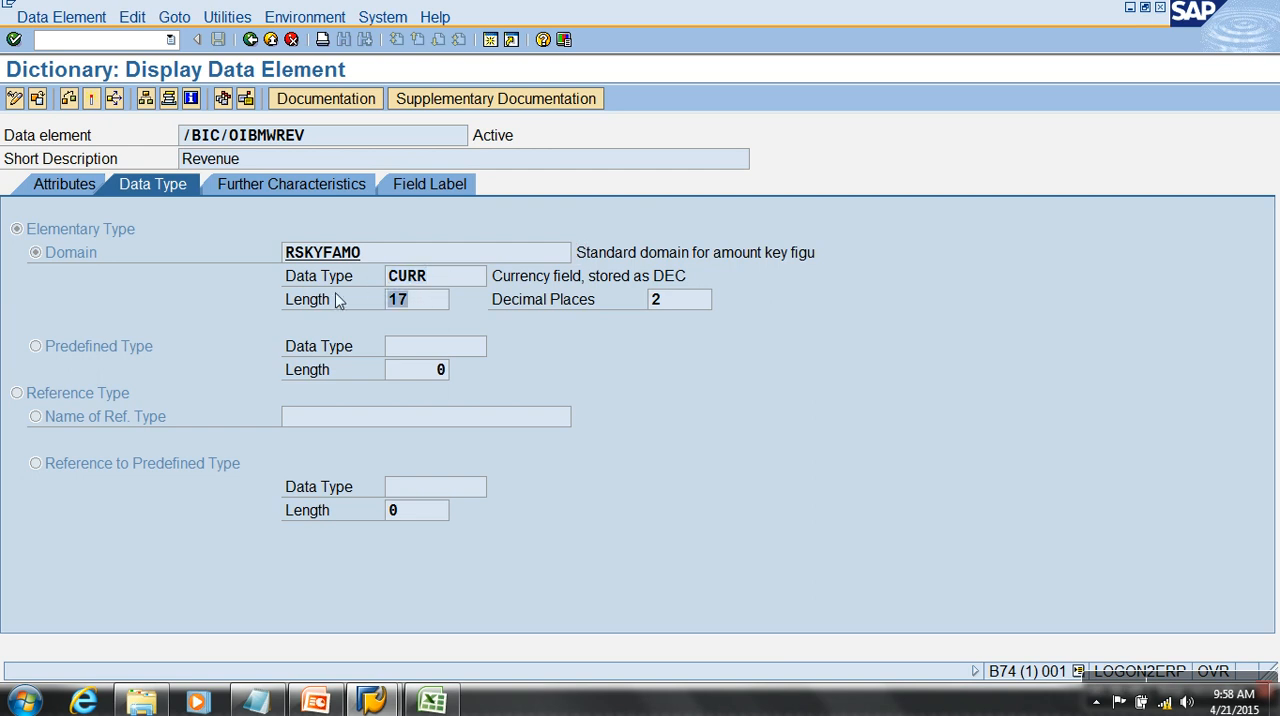
{"action": "left_click_drag", "start_coordinate": [692, 303], "coordinate": [530, 302]}
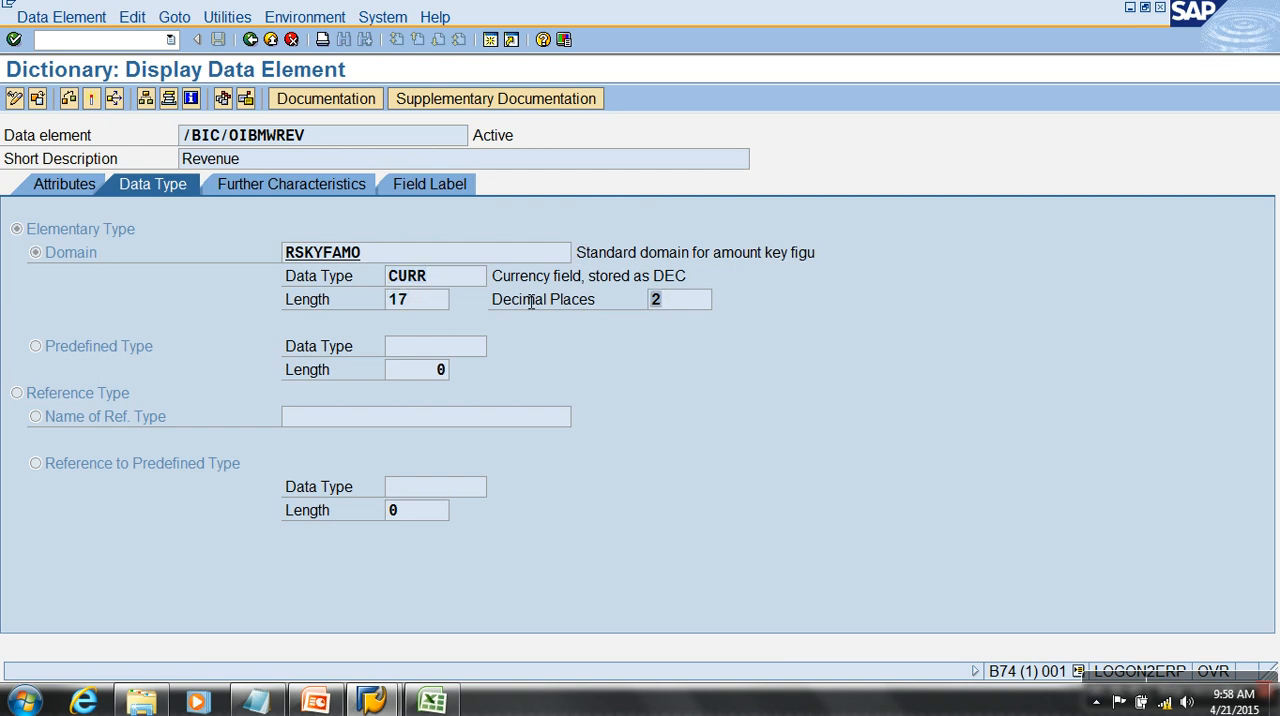
{"action": "left_click", "coordinate": [250, 39]}
- Change the data type of key figure BMWREV to FLTP and activate it
{"action": "left_click", "coordinate": [83, 284]}
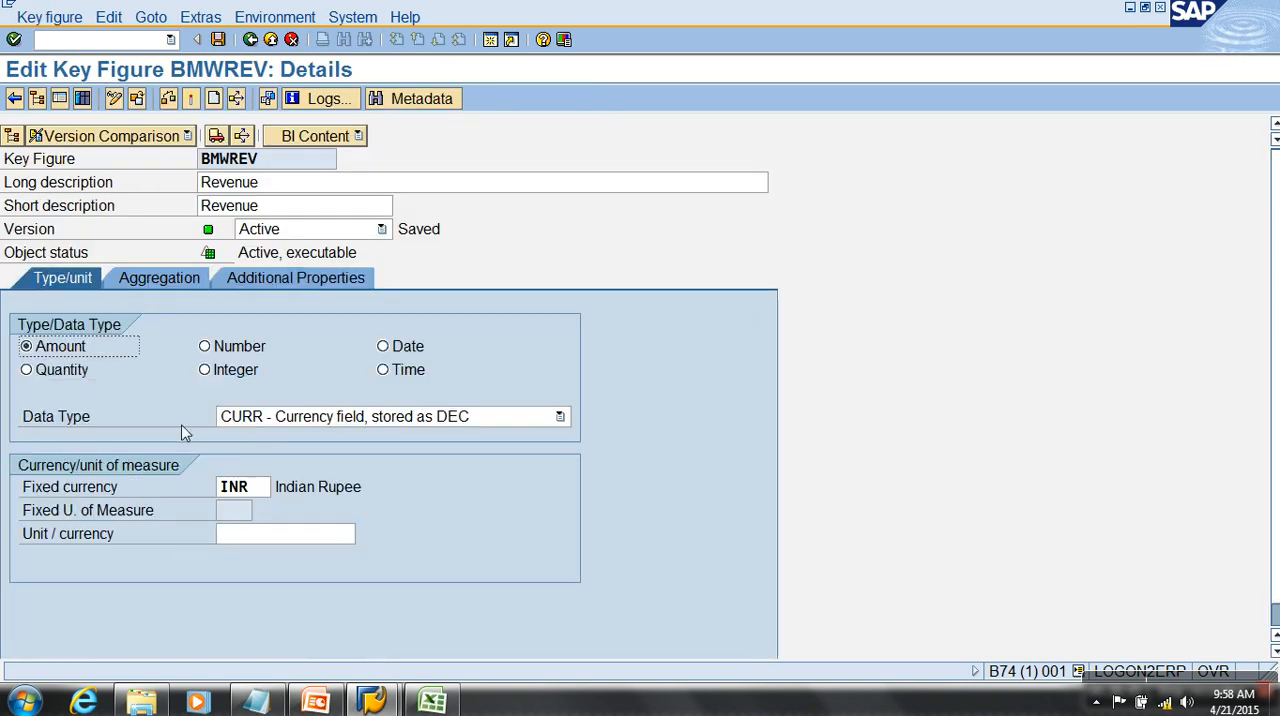
{"action": "left_click", "coordinate": [256, 418]}
{"action": "left_click", "coordinate": [254, 452]}
{"action": "left_click", "coordinate": [191, 100]}
- Check the length and decimal places in BMWREV's data element again, then go back to the InfoObjects tree
{"action": "left_click", "coordinate": [295, 277]}
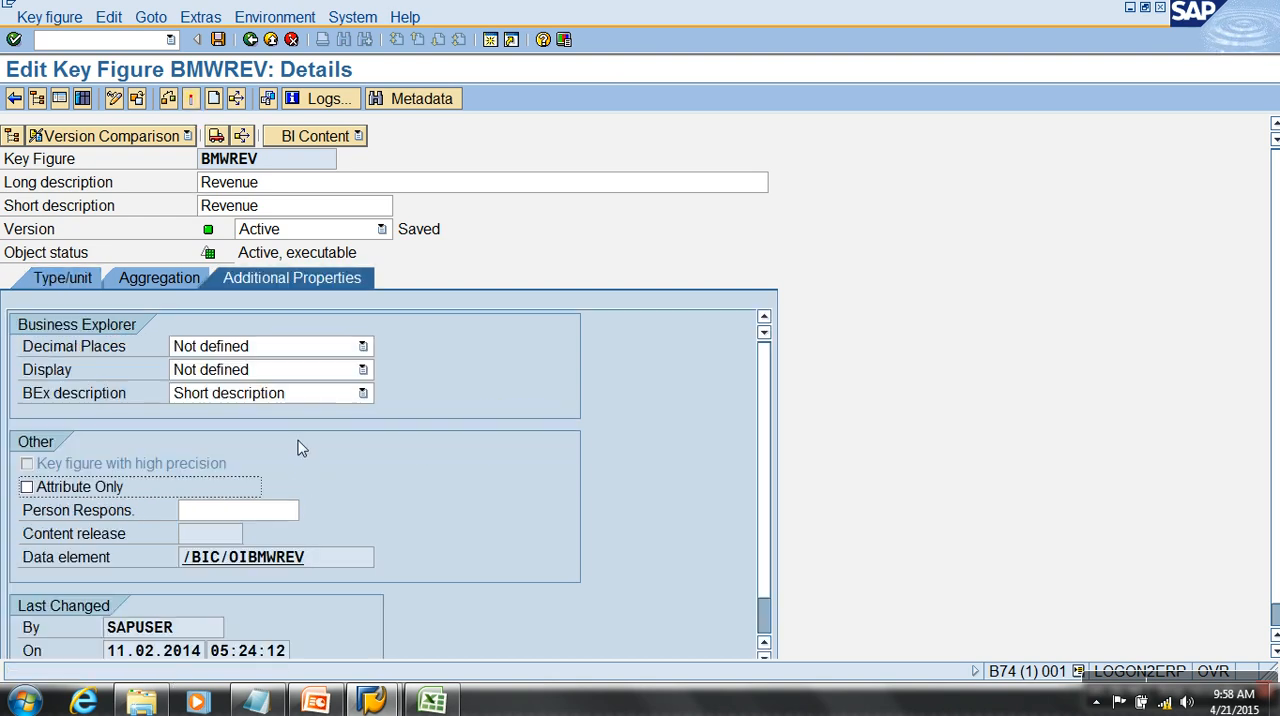
{"action": "double_click", "coordinate": [255, 556]}
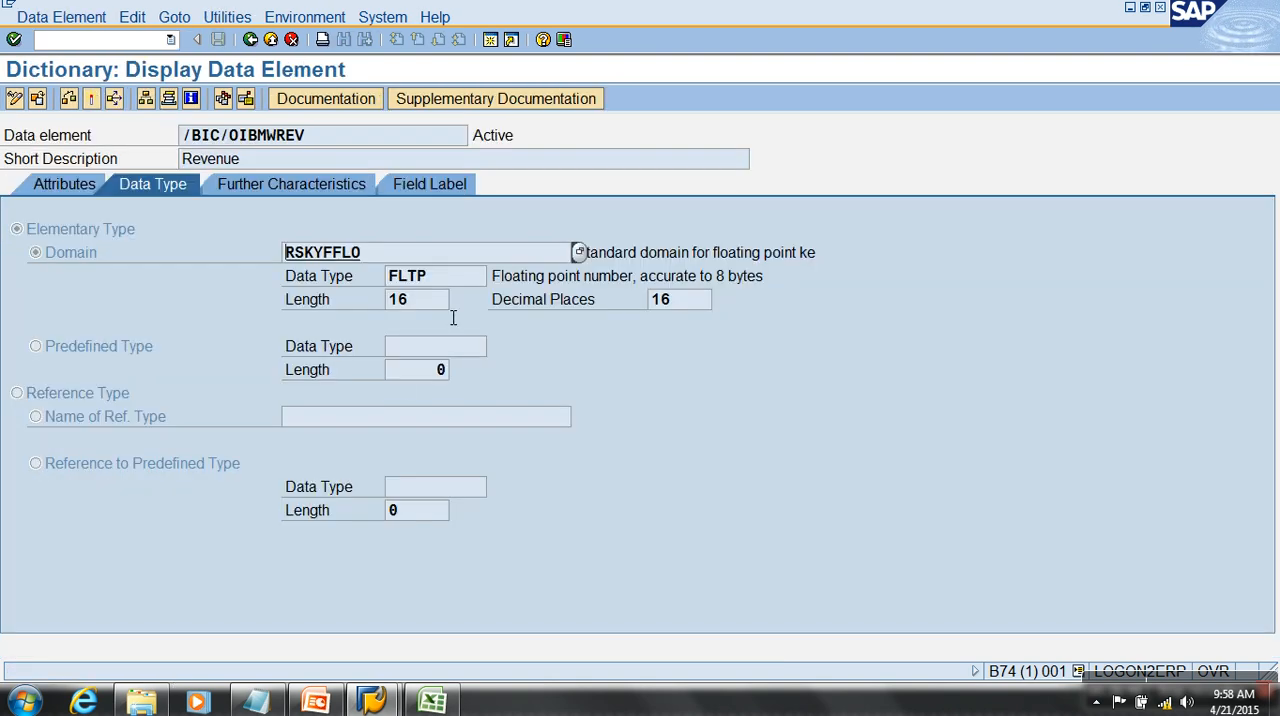
{"action": "left_click_drag", "start_coordinate": [690, 300], "coordinate": [523, 288]}
{"action": "left_click", "coordinate": [266, 41]}
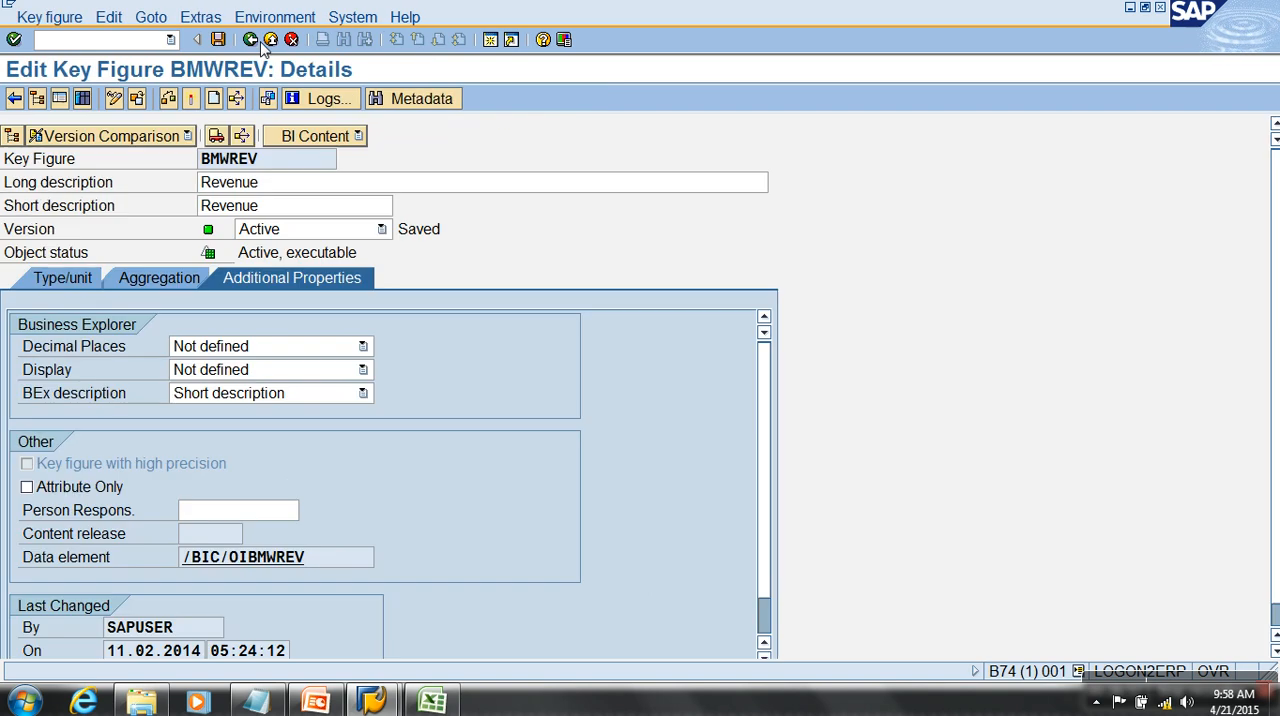
{"action": "left_click", "coordinate": [260, 41]}
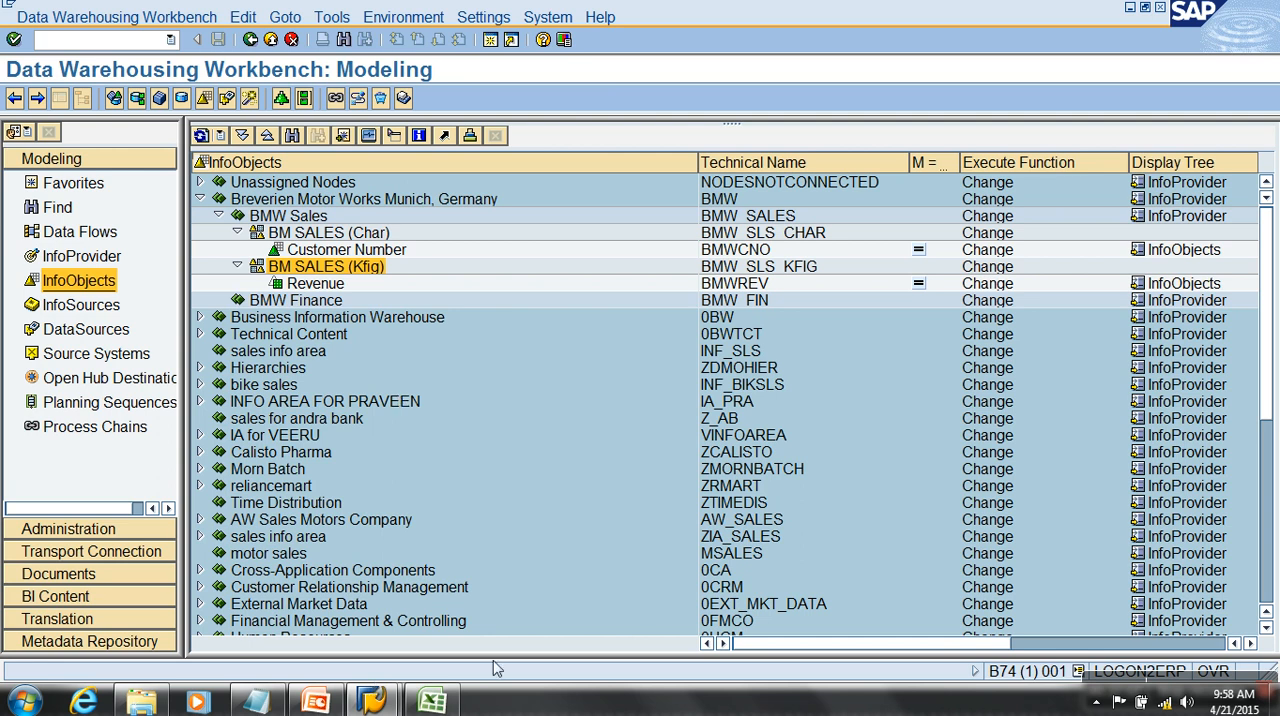
- Switch to Excel, enter the header Order Value in cell D1 and widen column D to fit
{"action": "left_click", "coordinate": [435, 703]}
{"action": "left_click", "coordinate": [348, 193]}
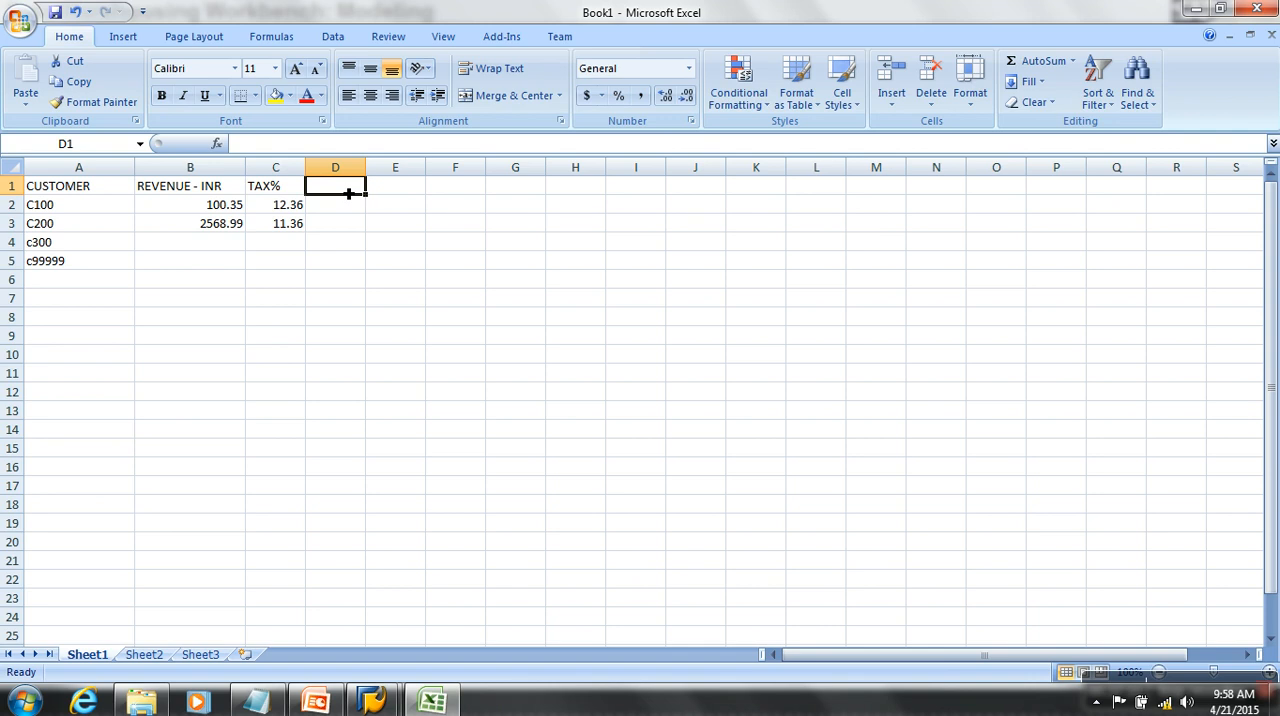
{"action": "type", "text": "Netsa"}
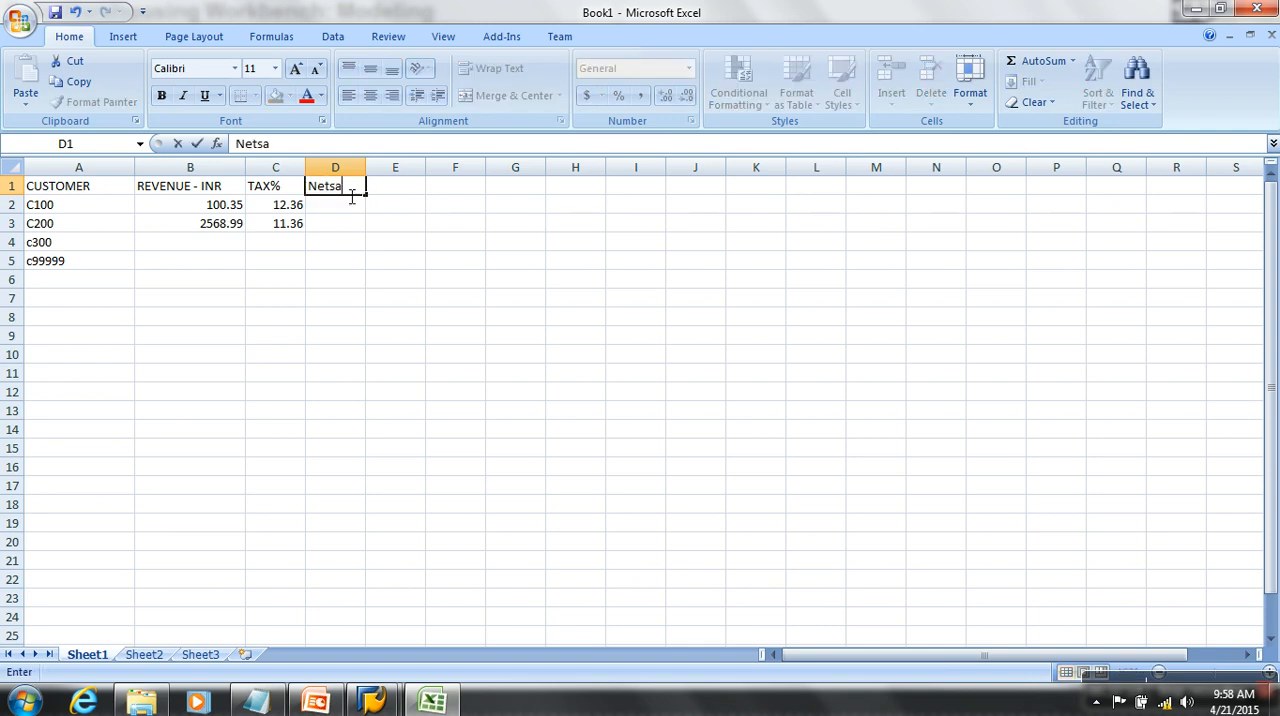
{"action": "type", "text": "les of T"}
{"action": "key", "text": "BackSpace"}
{"action": "key", "text": "BackSpace"}
{"action": "key", "text": "BackSpace"}
{"action": "key", "text": "BackSpace"}
{"action": "key", "text": "BackSpace"}
{"action": "key", "text": "BackSpace"}
{"action": "key", "text": "BackSpace"}
{"action": "key", "text": "BackSpace"}
{"action": "key", "text": "BackSpace"}
{"action": "key", "text": "BackSpace"}
{"action": "key", "text": "BackSpace"}
{"action": "key", "text": "BackSpace"}
{"action": "type", "text": "Order Value"}
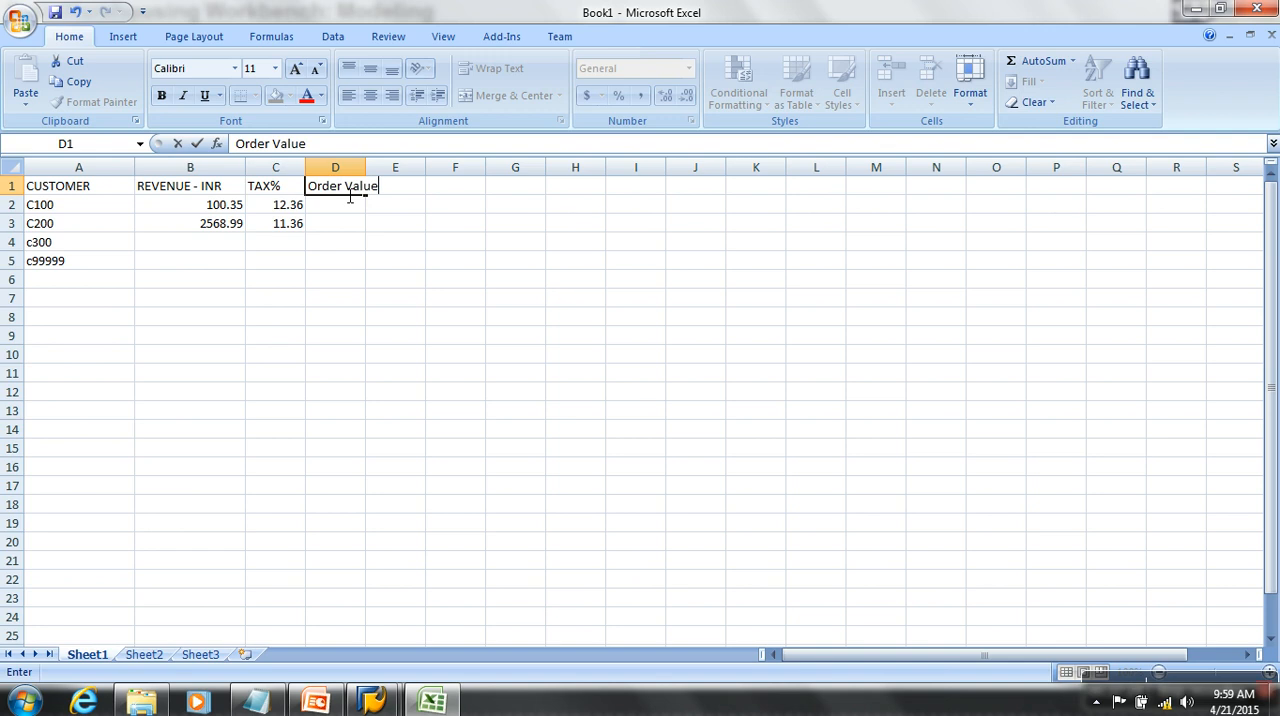
{"action": "left_click", "coordinate": [342, 265]}
{"action": "left_click_drag", "start_coordinate": [366, 170], "coordinate": [380, 174]}
- Enter the order values 1200.87 in D2 and 1234.67 in D3
{"action": "left_click", "coordinate": [360, 208]}
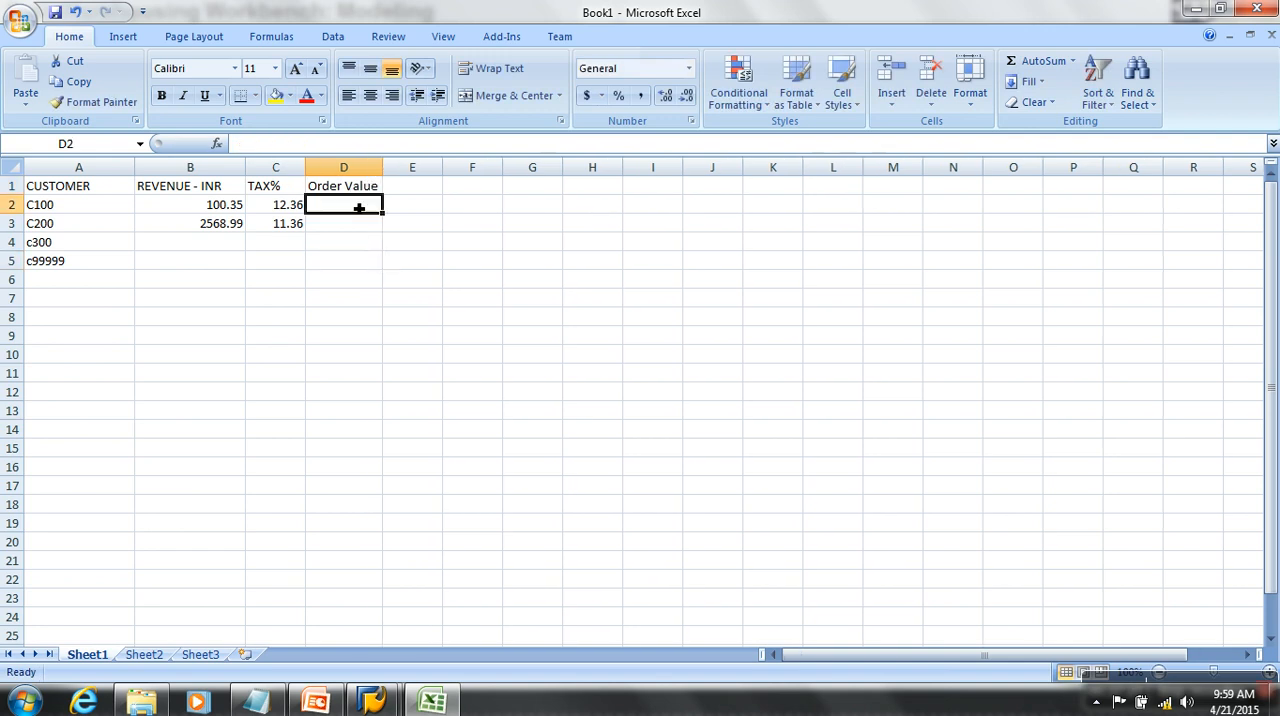
{"action": "type", "text": "1200.87"}
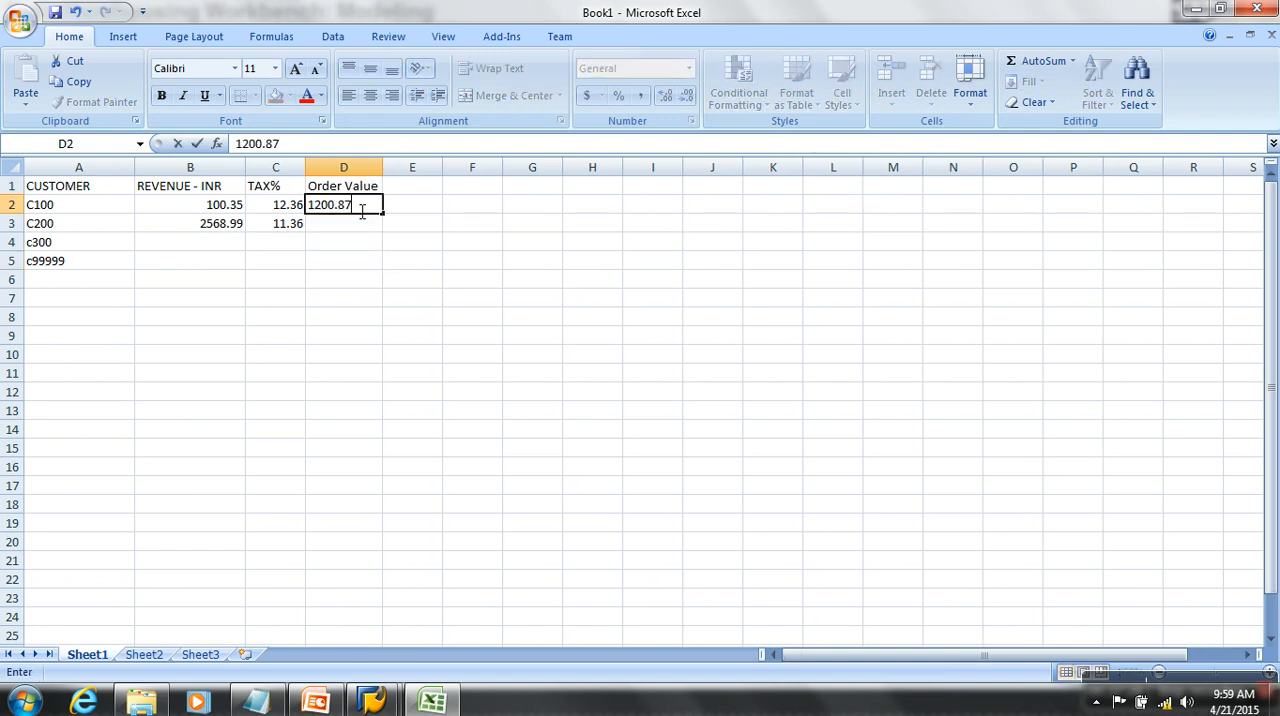
{"action": "key", "text": "Return"}
{"action": "type", "text": "1234"}
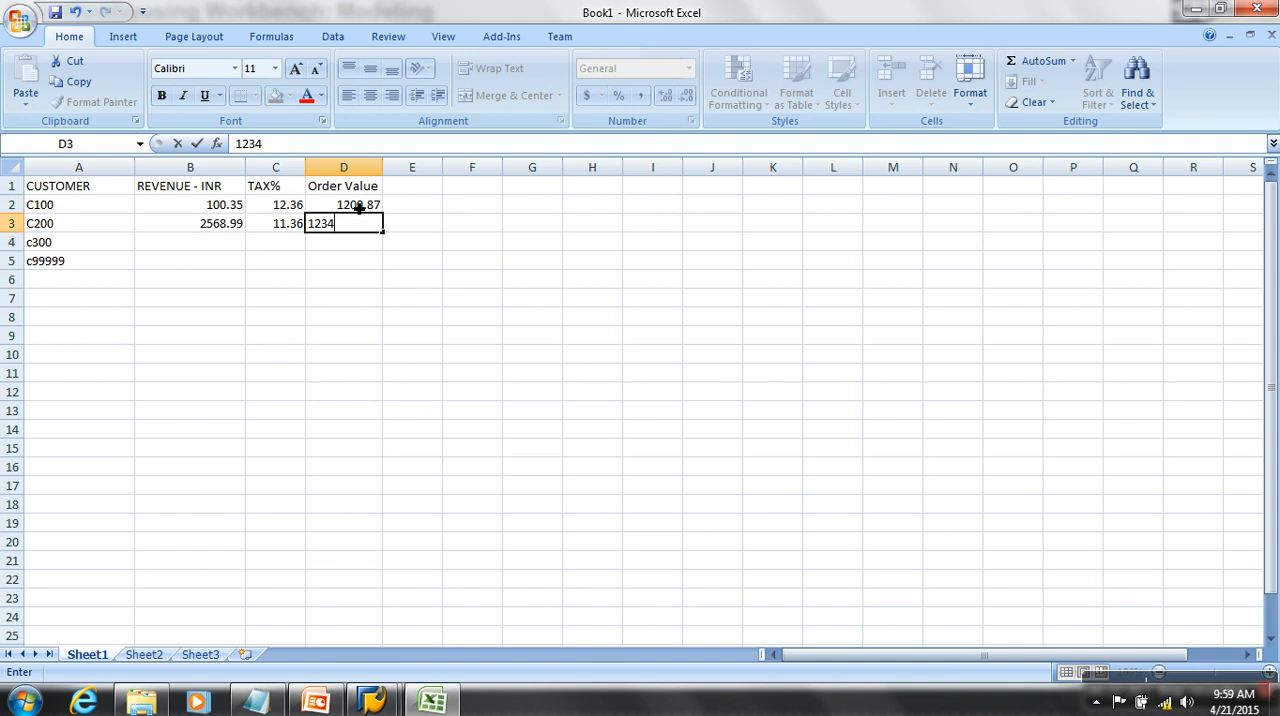
{"action": "type", "text": ".67"}
{"action": "key", "text": "Return"}
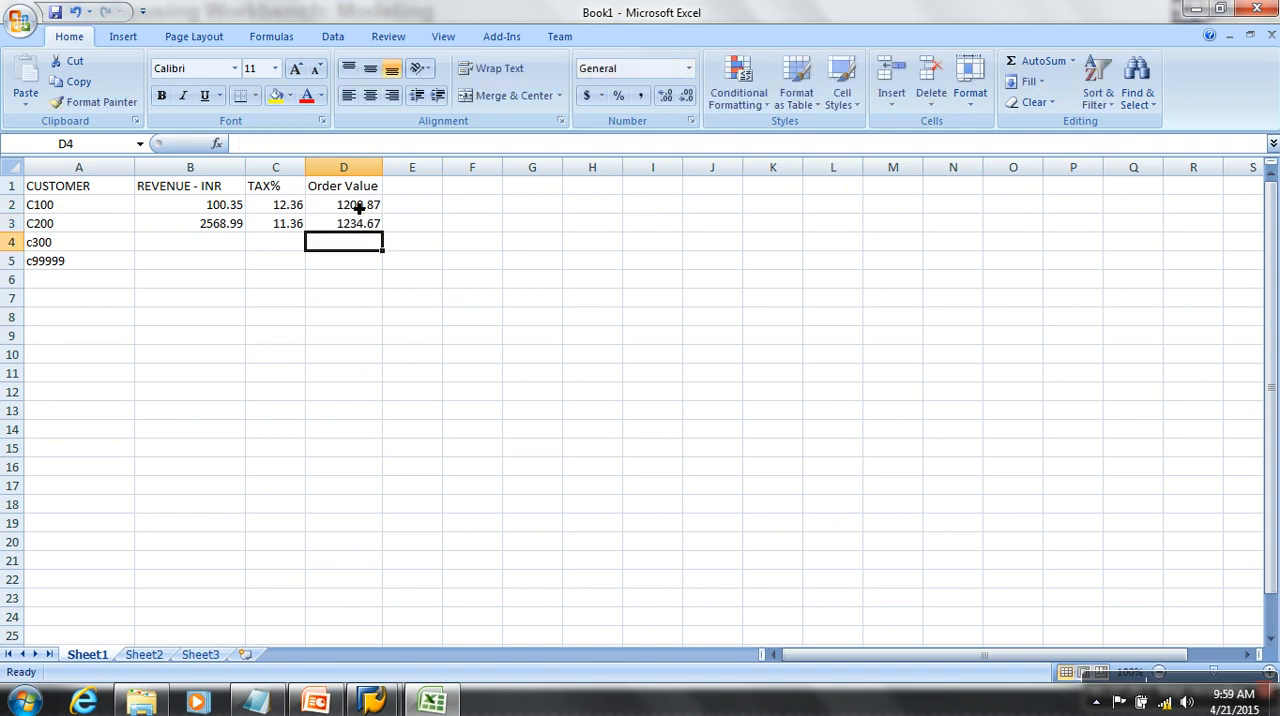
{"action": "left_click_drag", "start_coordinate": [358, 204], "coordinate": [420, 302]}
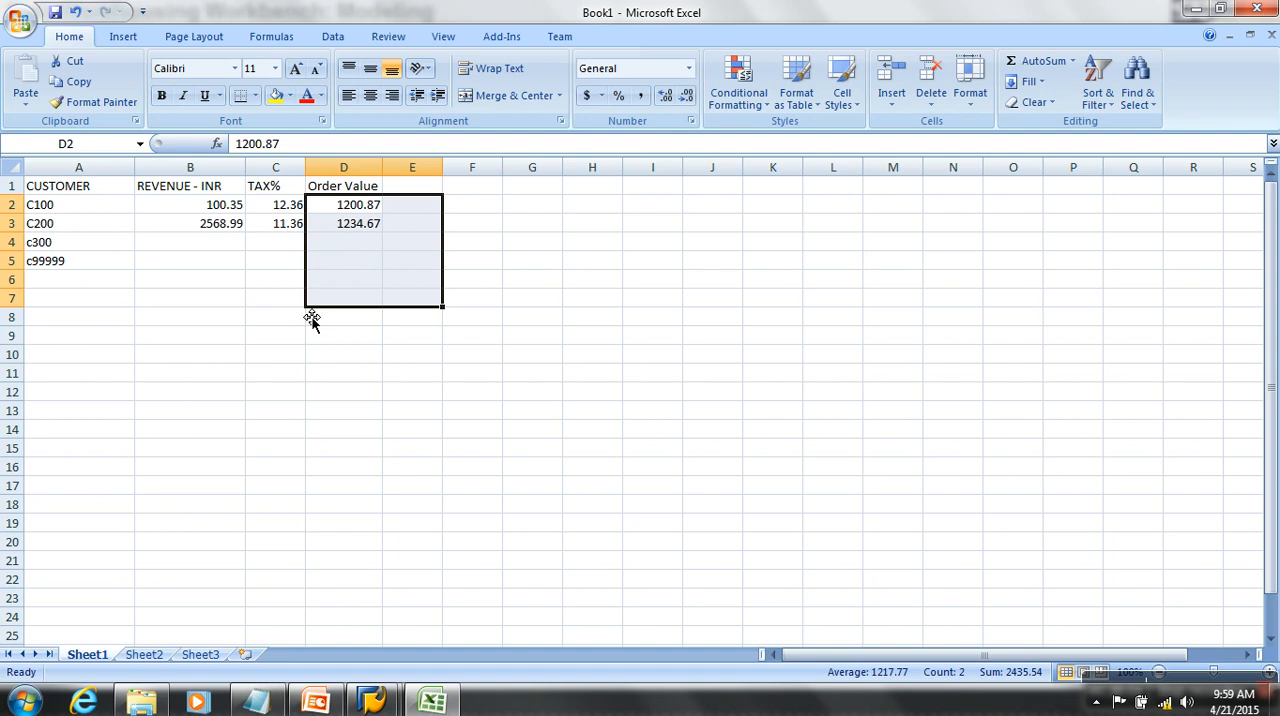
{"action": "left_click", "coordinate": [358, 208]}
{"action": "left_click", "coordinate": [364, 234]}
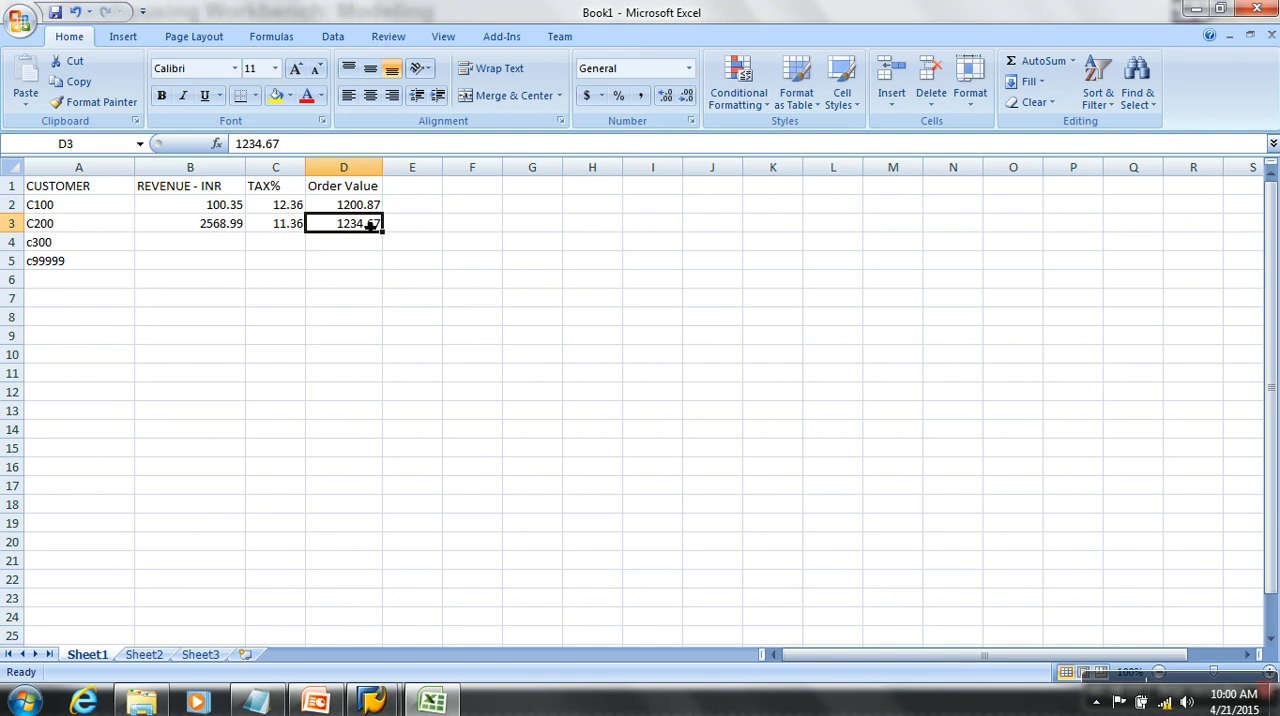
{"action": "left_click", "coordinate": [363, 212]}
- Enter the currencies USD in E2 and INR in E3 beside the order values
{"action": "left_click", "coordinate": [408, 210]}
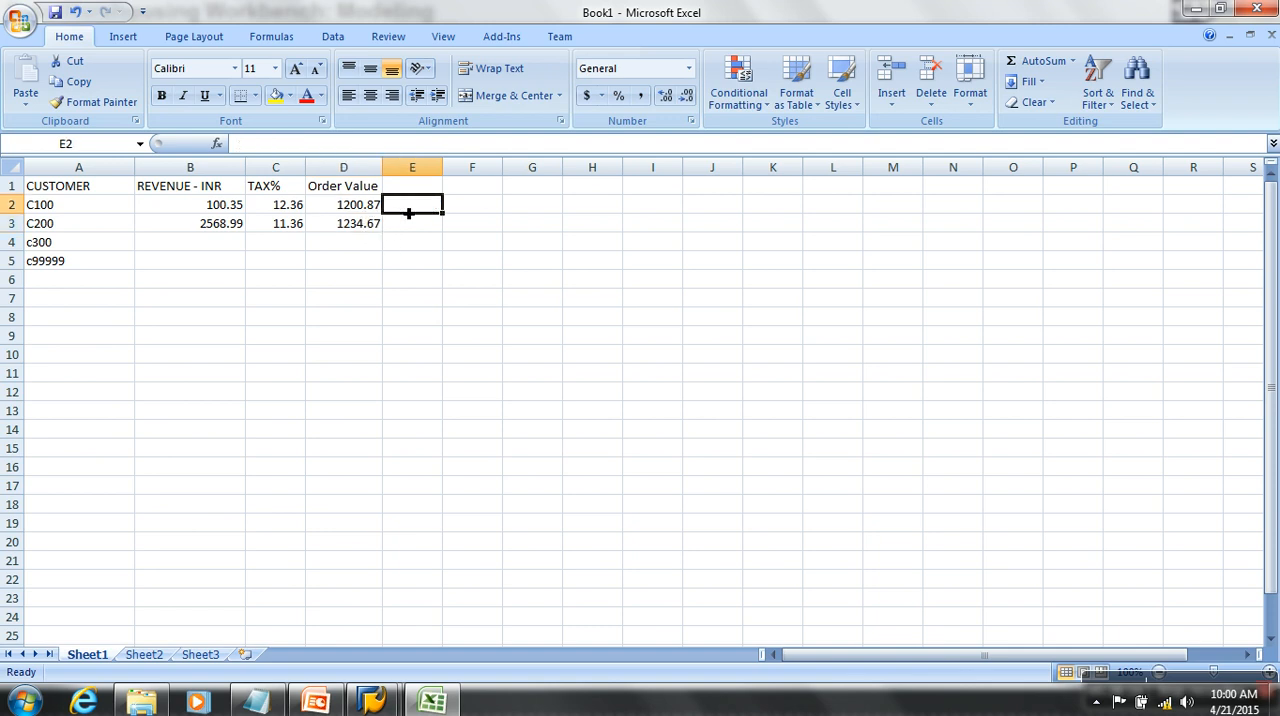
{"action": "type", "text": "usd"}
{"action": "key", "text": "BackSpace"}
{"action": "key", "text": "BackSpace"}
{"action": "key", "text": "BackSpace"}
{"action": "type", "text": "USD"}
{"action": "key", "text": "Return"}
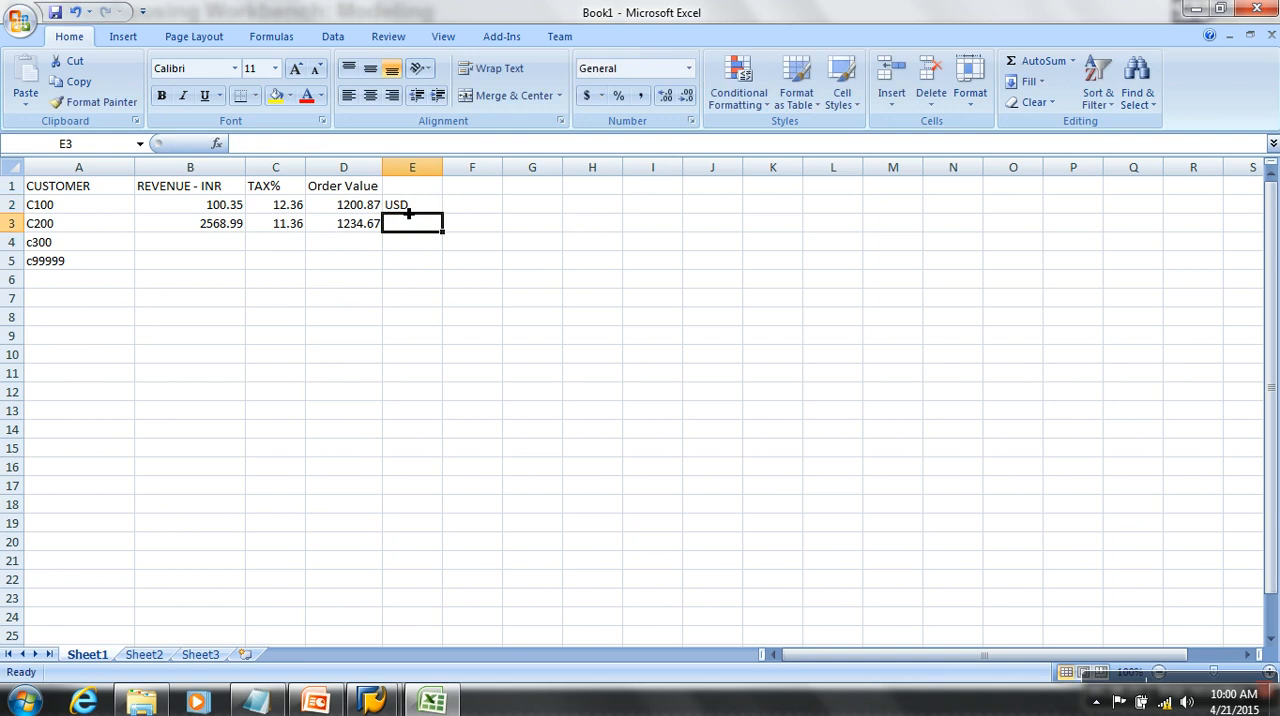
{"action": "type", "text": "INR"}
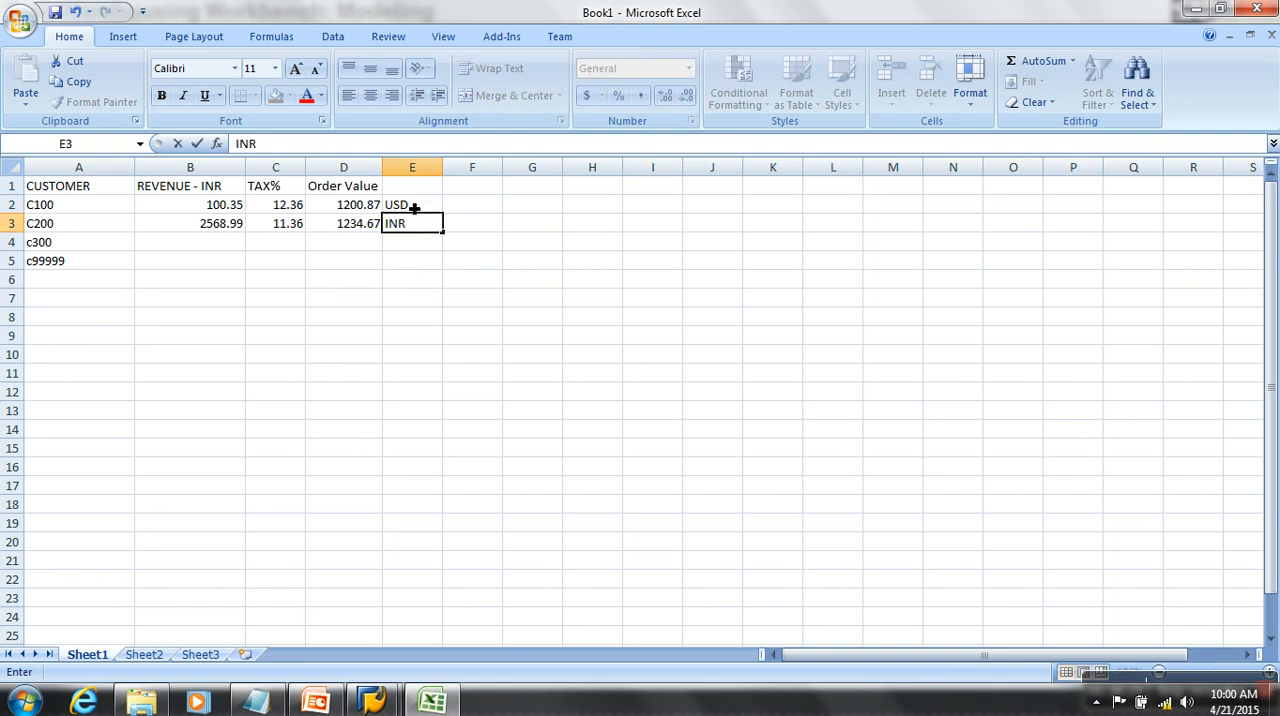
{"action": "left_click", "coordinate": [486, 301]}
{"action": "left_click_drag", "start_coordinate": [378, 192], "coordinate": [380, 462]}
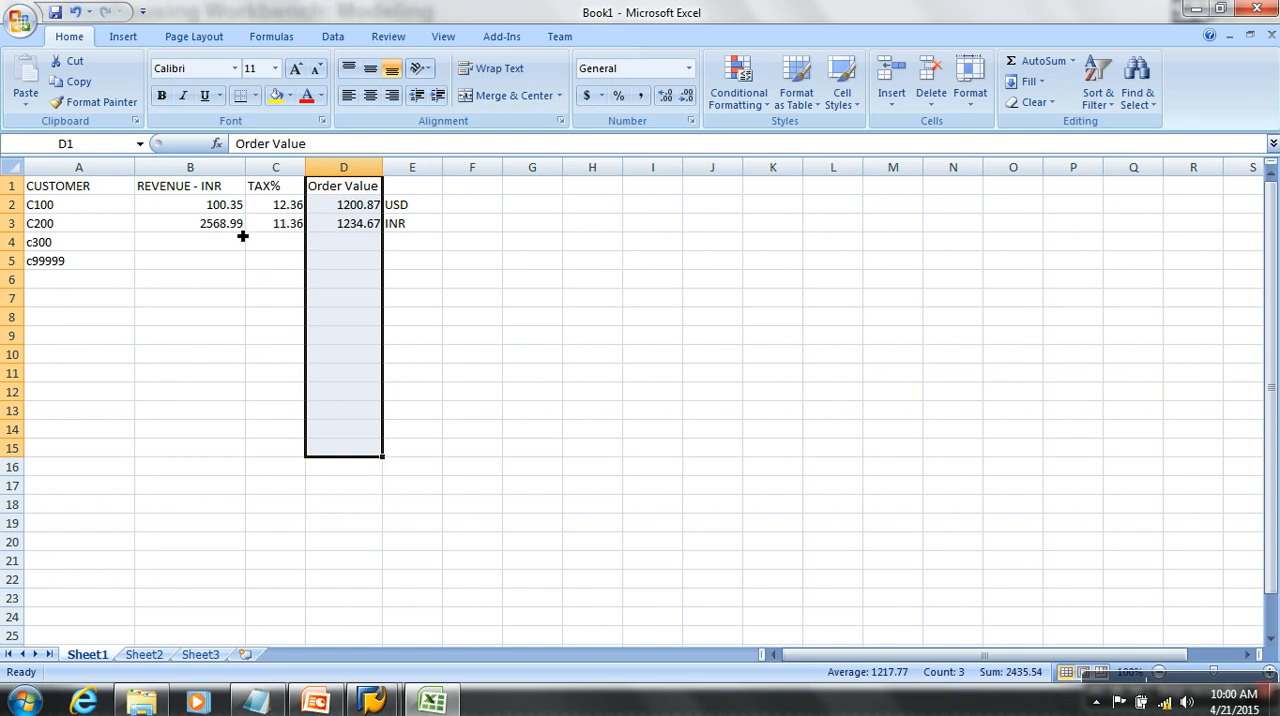
{"action": "left_click", "coordinate": [230, 197]}
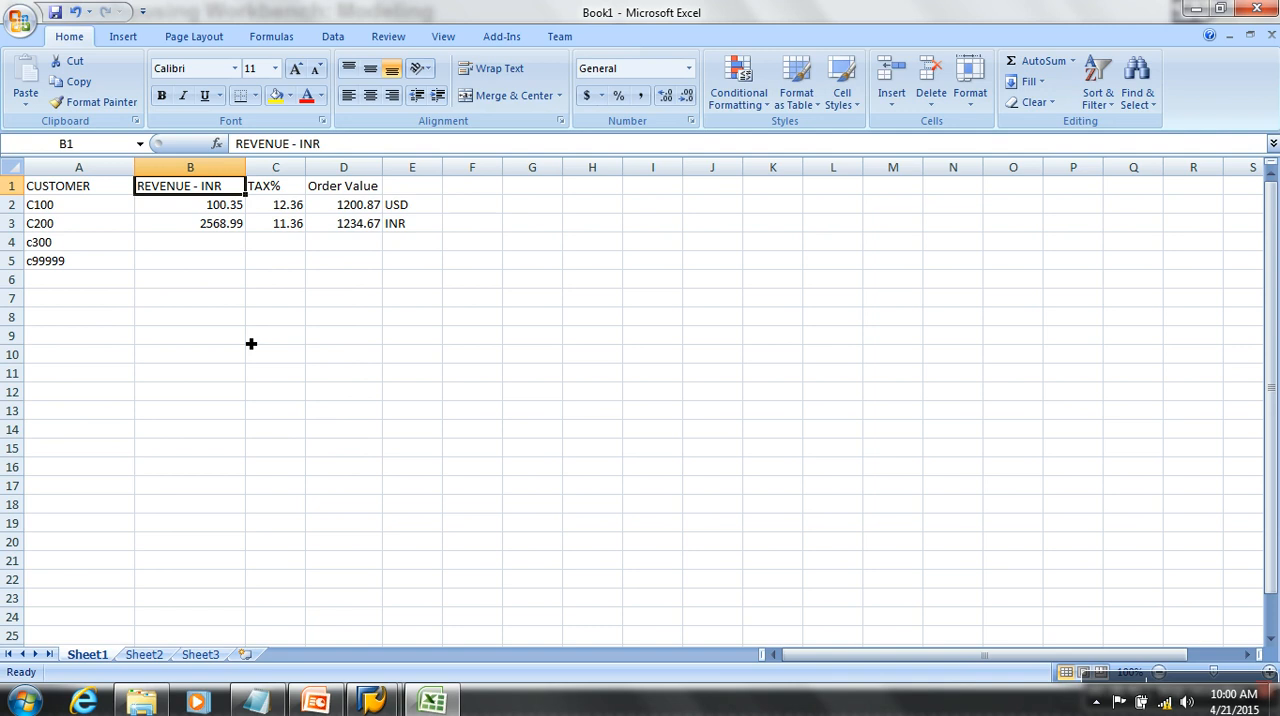
{"action": "left_click", "coordinate": [360, 167]}
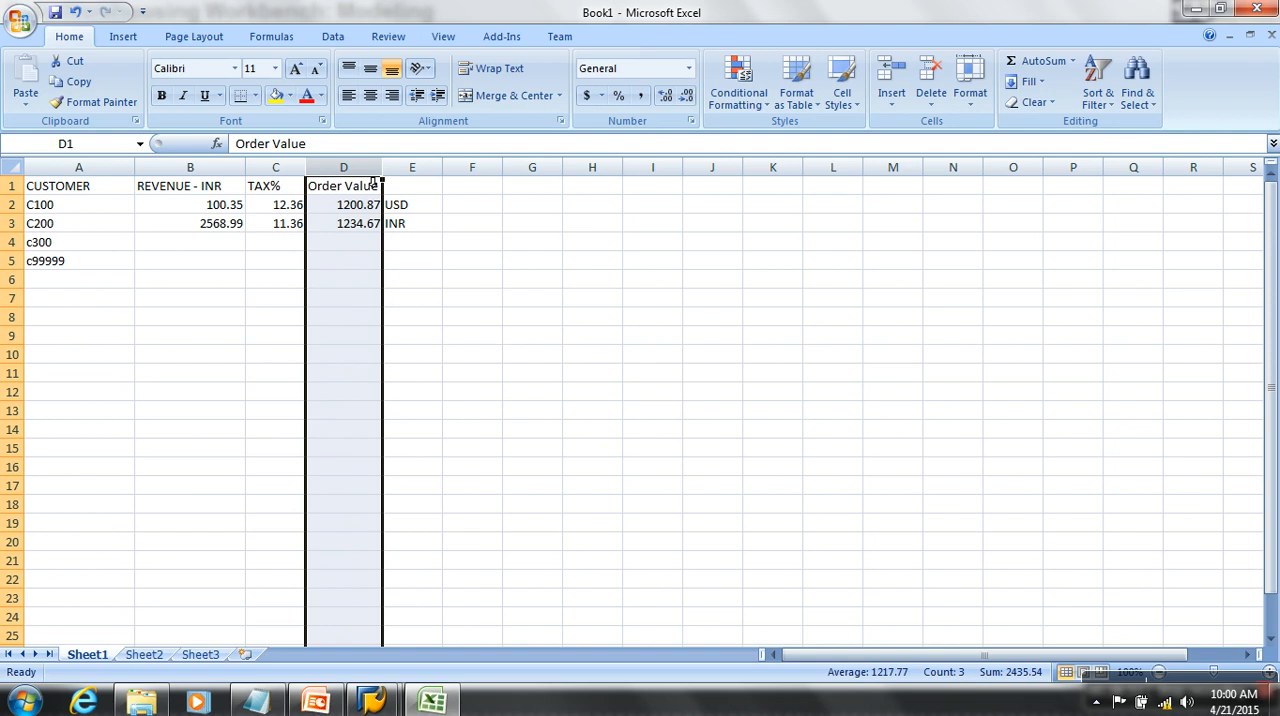
{"action": "left_click", "coordinate": [359, 193]}
{"action": "left_click", "coordinate": [414, 169]}
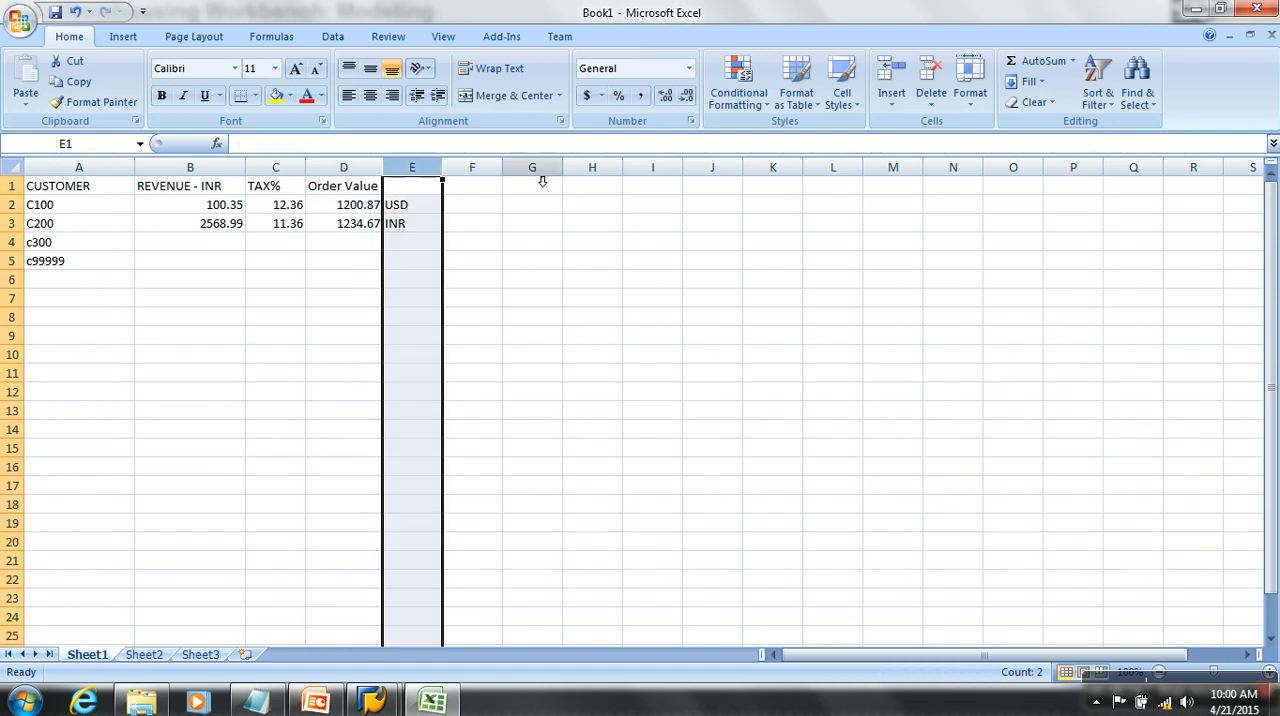
{"action": "left_click", "coordinate": [414, 190]}
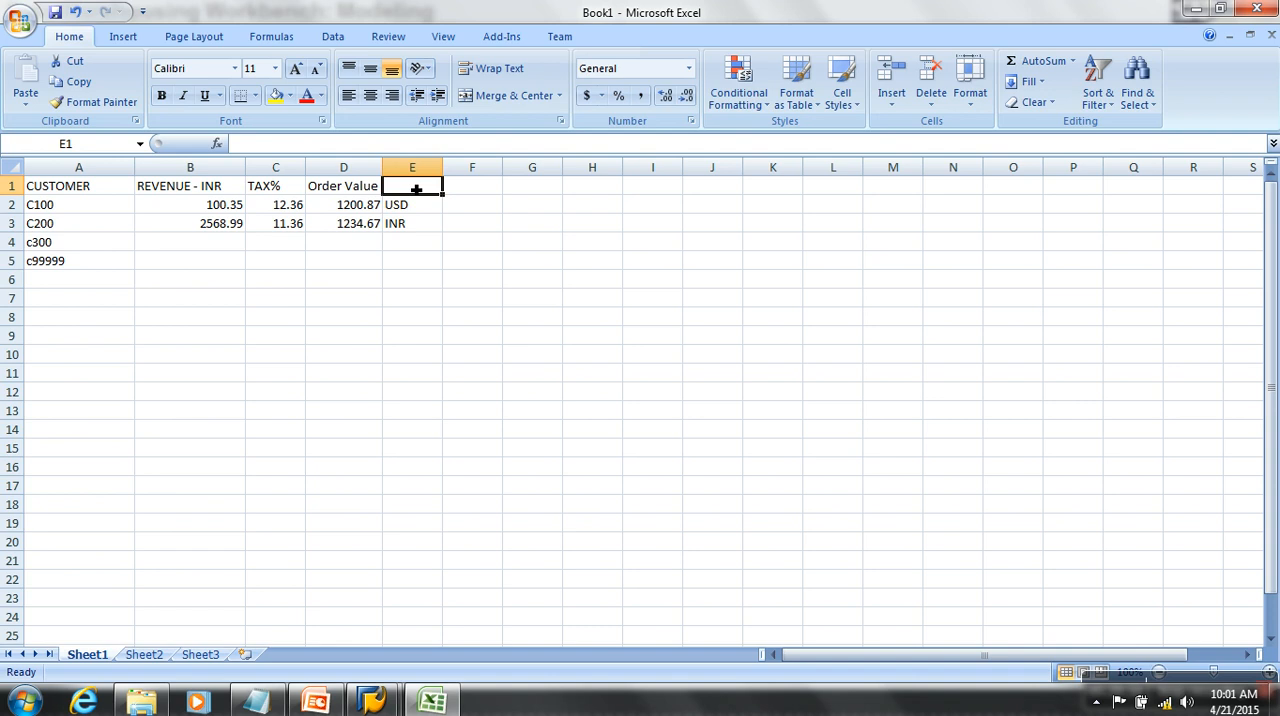
{"action": "left_click_drag", "start_coordinate": [416, 189], "coordinate": [434, 423]}
- Enter the header 0CURRENCY in cell E1 and widen column E to fit
{"action": "left_click", "coordinate": [426, 189]}
{"action": "type", "text": "0CURRENCY"}
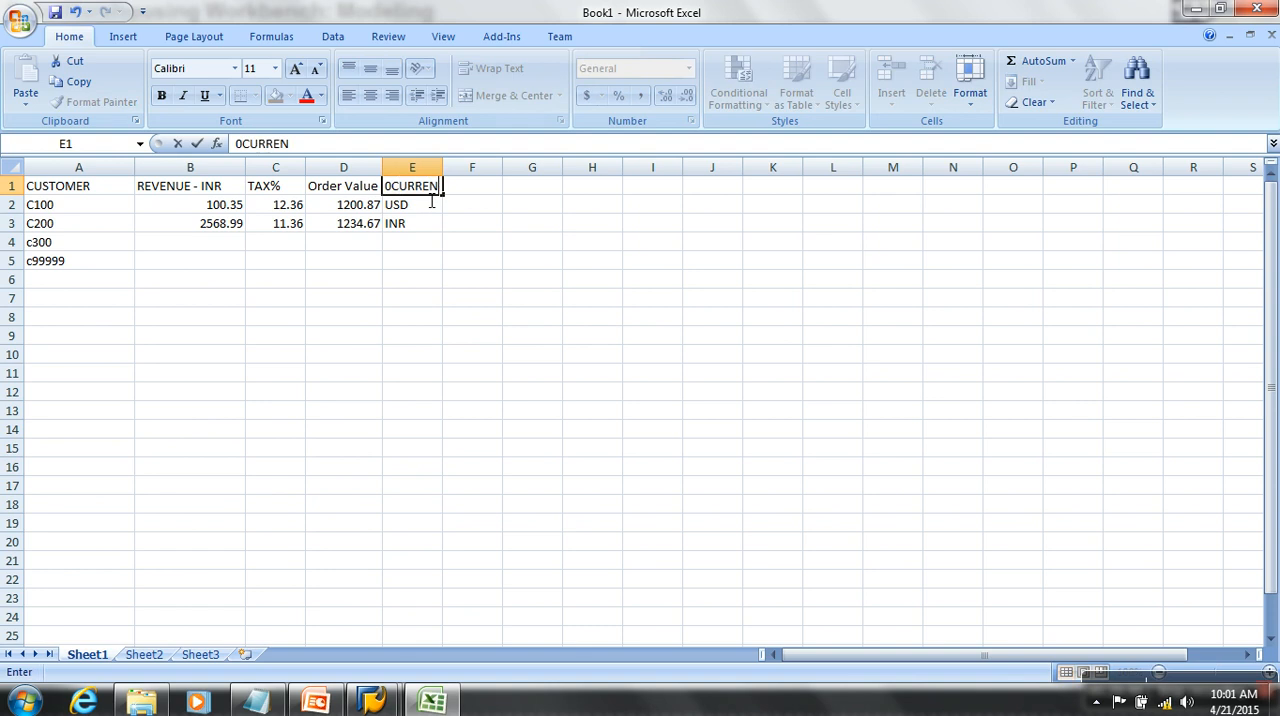
{"action": "left_click_drag", "start_coordinate": [421, 277], "coordinate": [421, 260]}
{"action": "left_click_drag", "start_coordinate": [453, 172], "coordinate": [467, 172]}
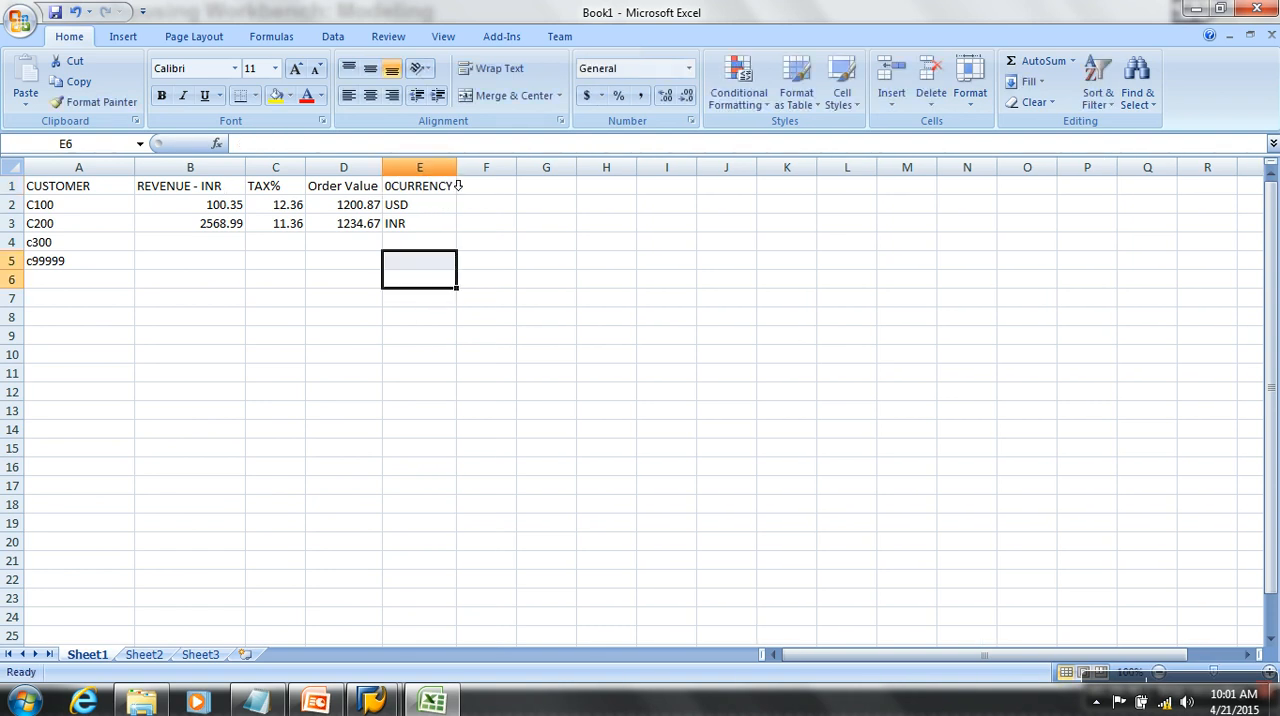
- List the units of measure KG, L, G and BAG in cells F2 to F5
{"action": "left_click", "coordinate": [506, 210]}
{"action": "type", "text": "KG"}
{"action": "key", "text": "Return"}
{"action": "type", "text": "L"}
{"action": "key", "text": "Return"}
{"action": "type", "text": "G"}
{"action": "key", "text": "Return"}
{"action": "type", "text": "BAG"}
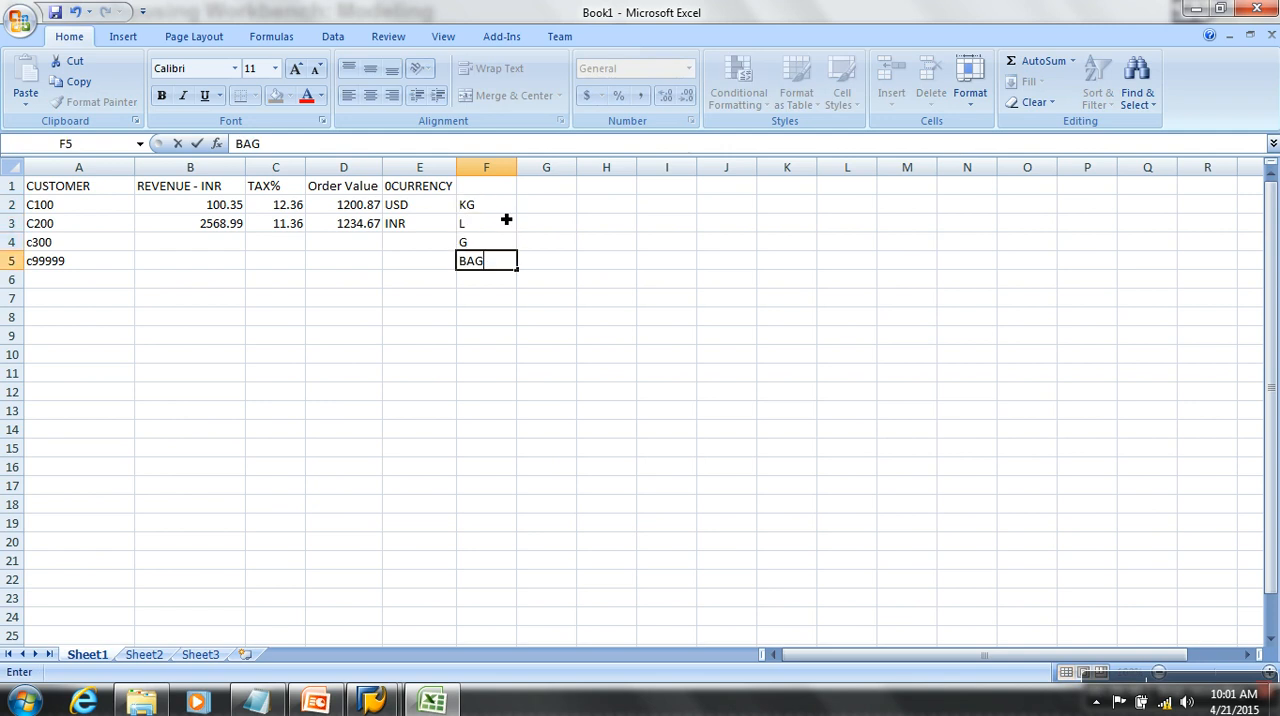
{"action": "key", "text": "Return"}
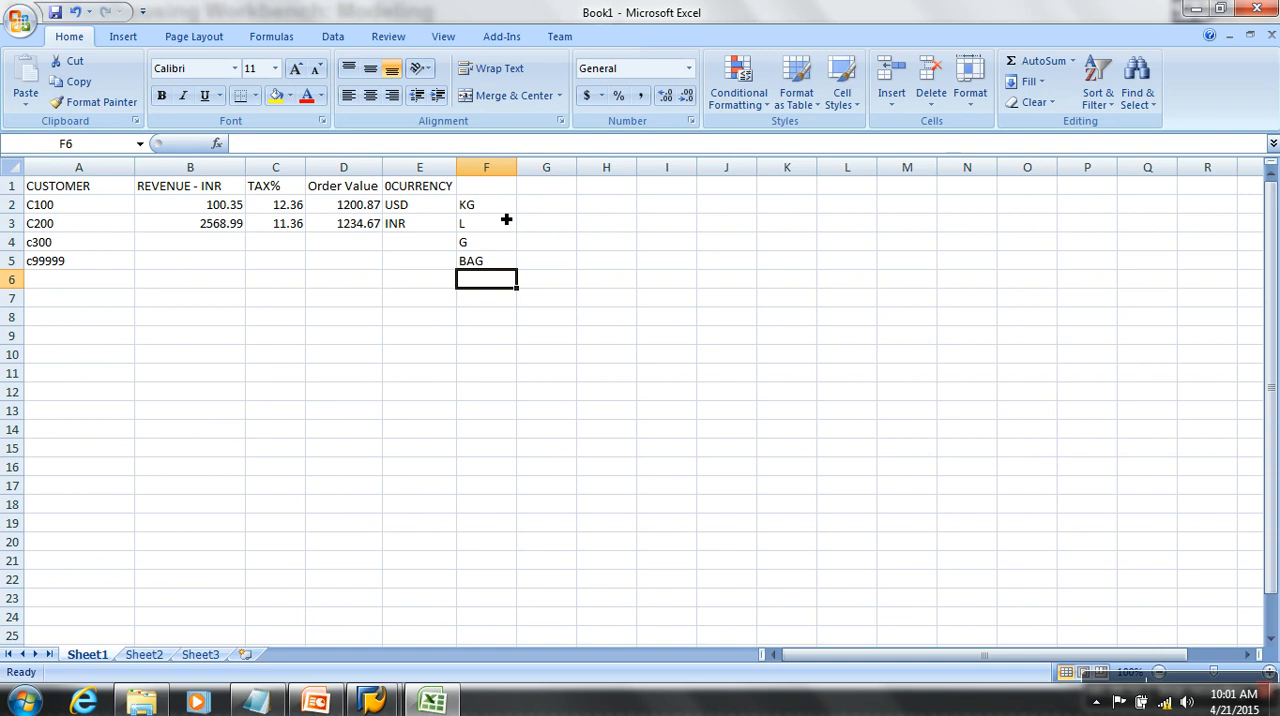
- Enter the header 0UNIT in cell F1 above the units of measure
{"action": "left_click", "coordinate": [505, 193]}
{"action": "type", "text": "0UNIT"}
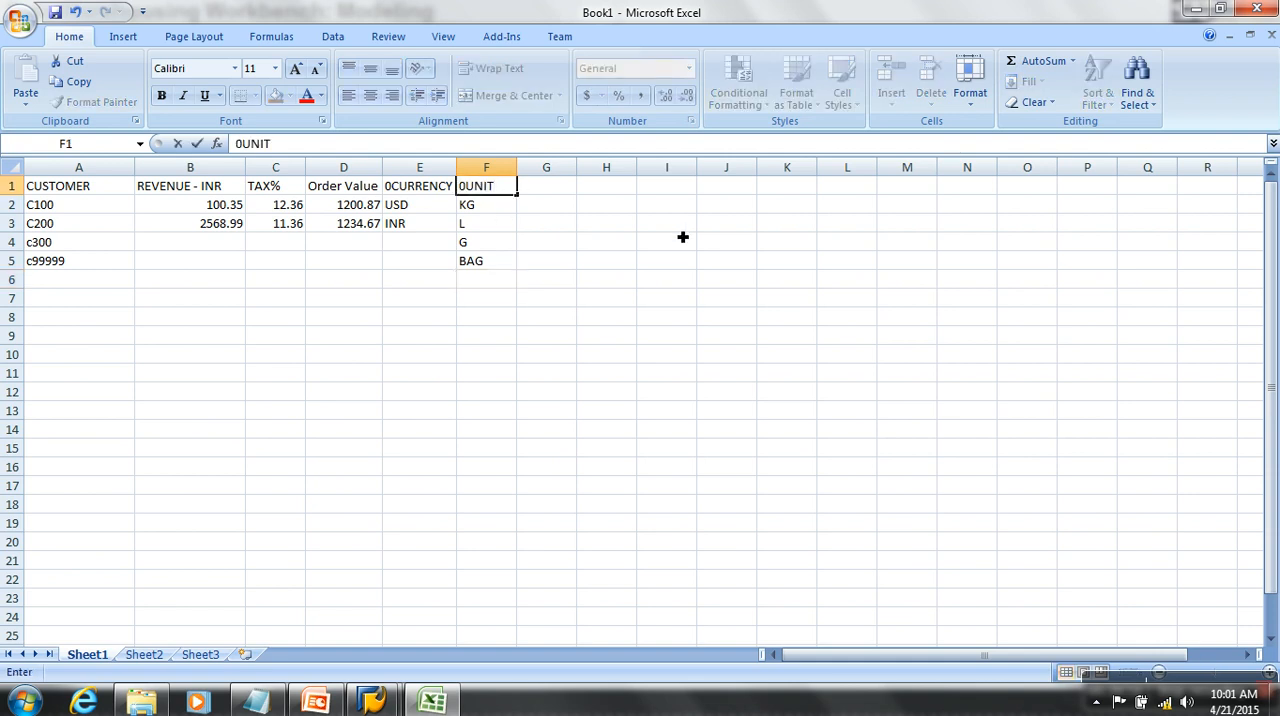
{"action": "left_click", "coordinate": [635, 248]}
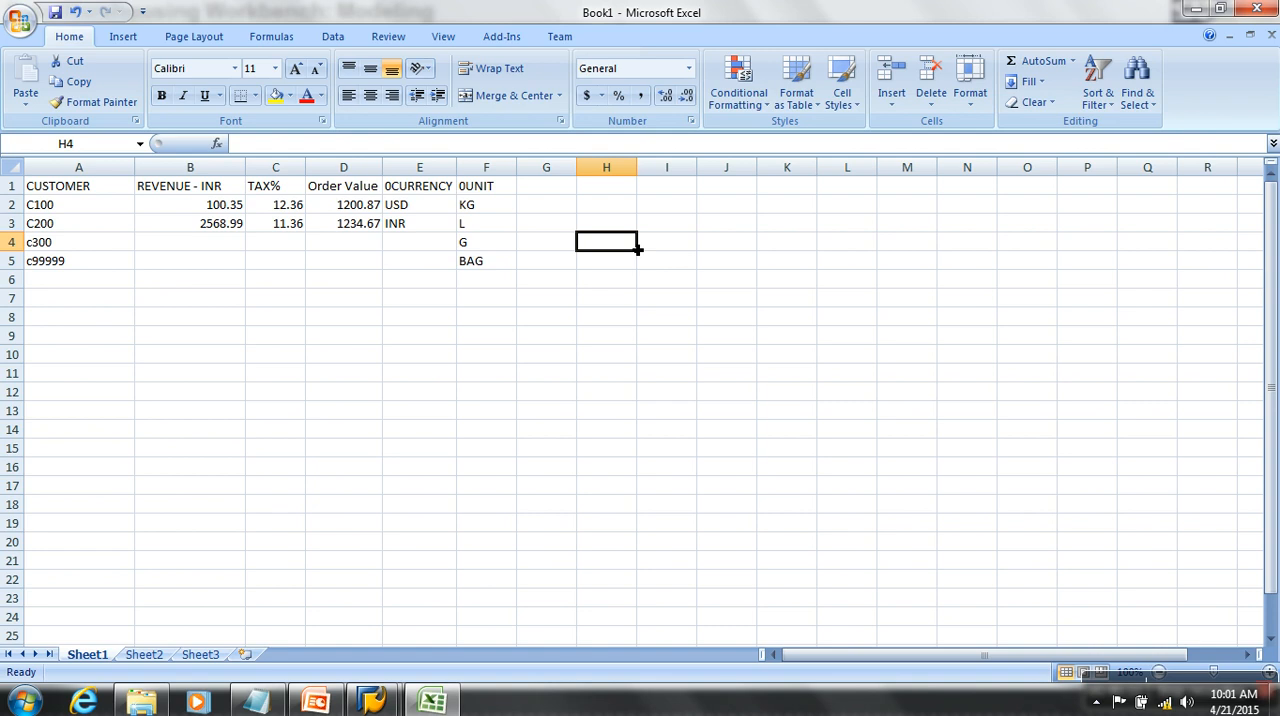
- Switch to the SAP Data Warehousing Workbench, search the InfoObjects tree for 0CURRENCY and open the Currency key InfoObject's details
{"action": "key", "text": "alt+Tab"}
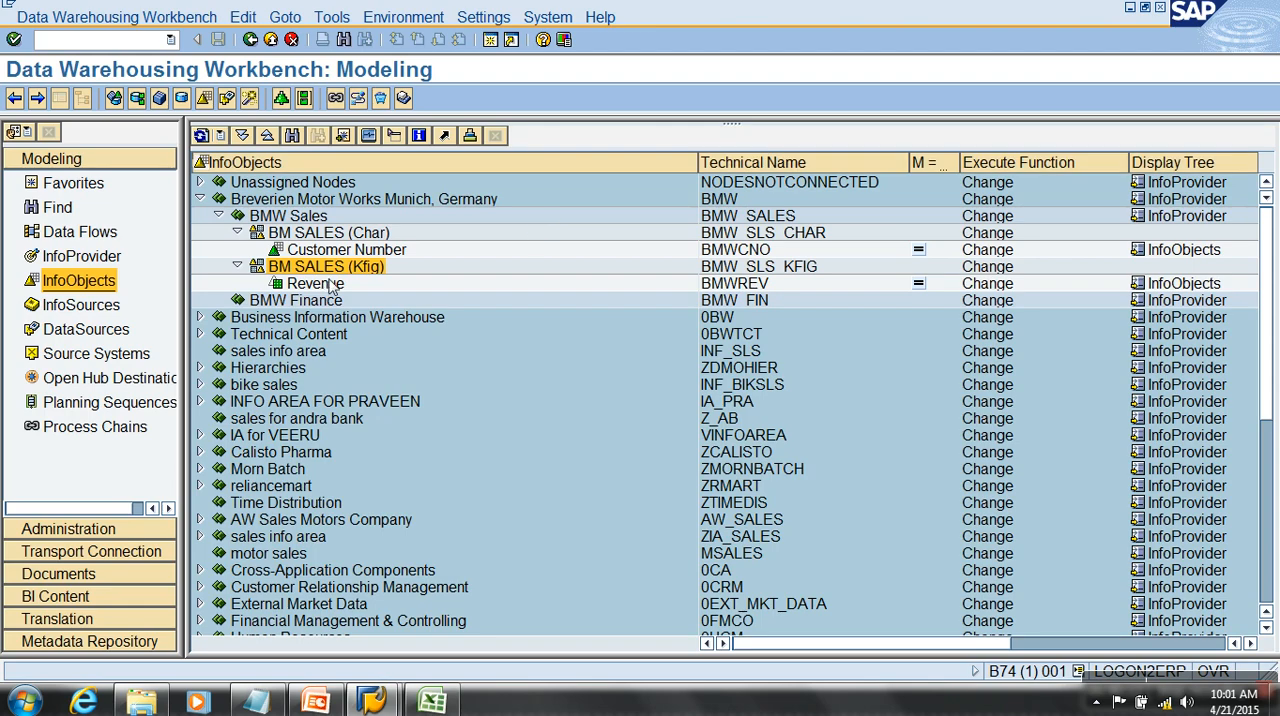
{"action": "left_click", "coordinate": [292, 136]}
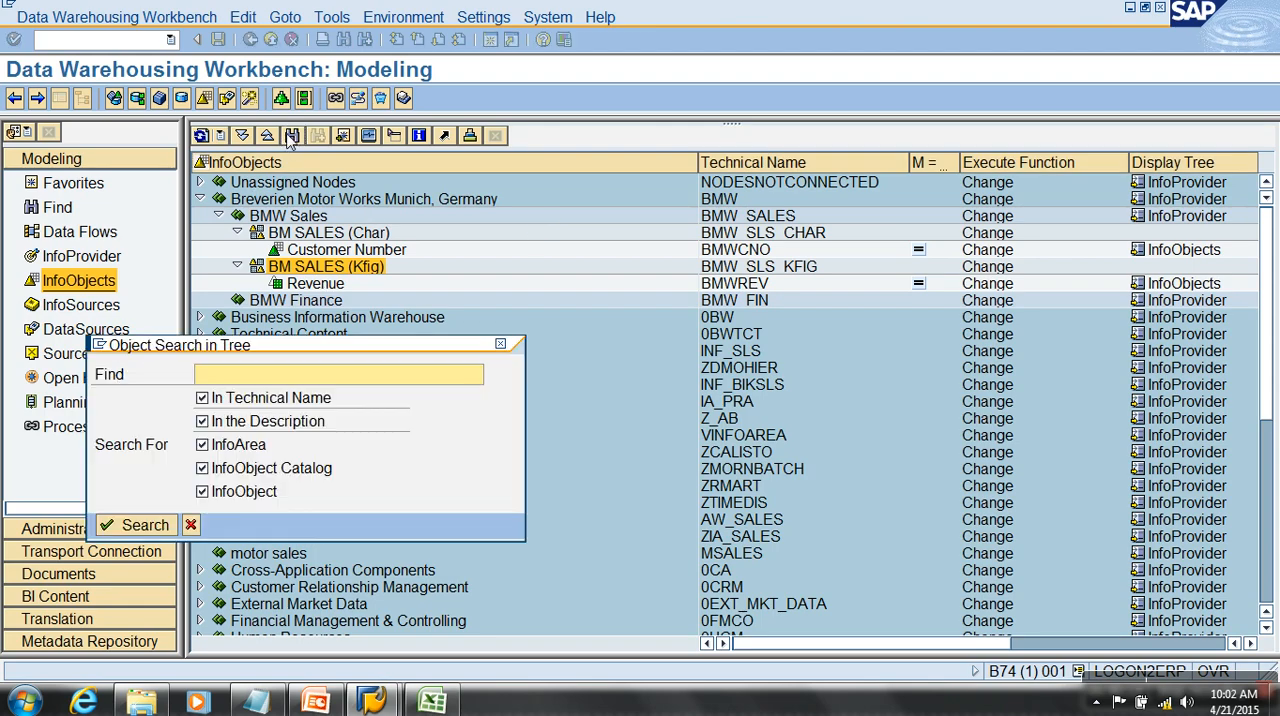
{"action": "type", "text": "0CURRENCY"}
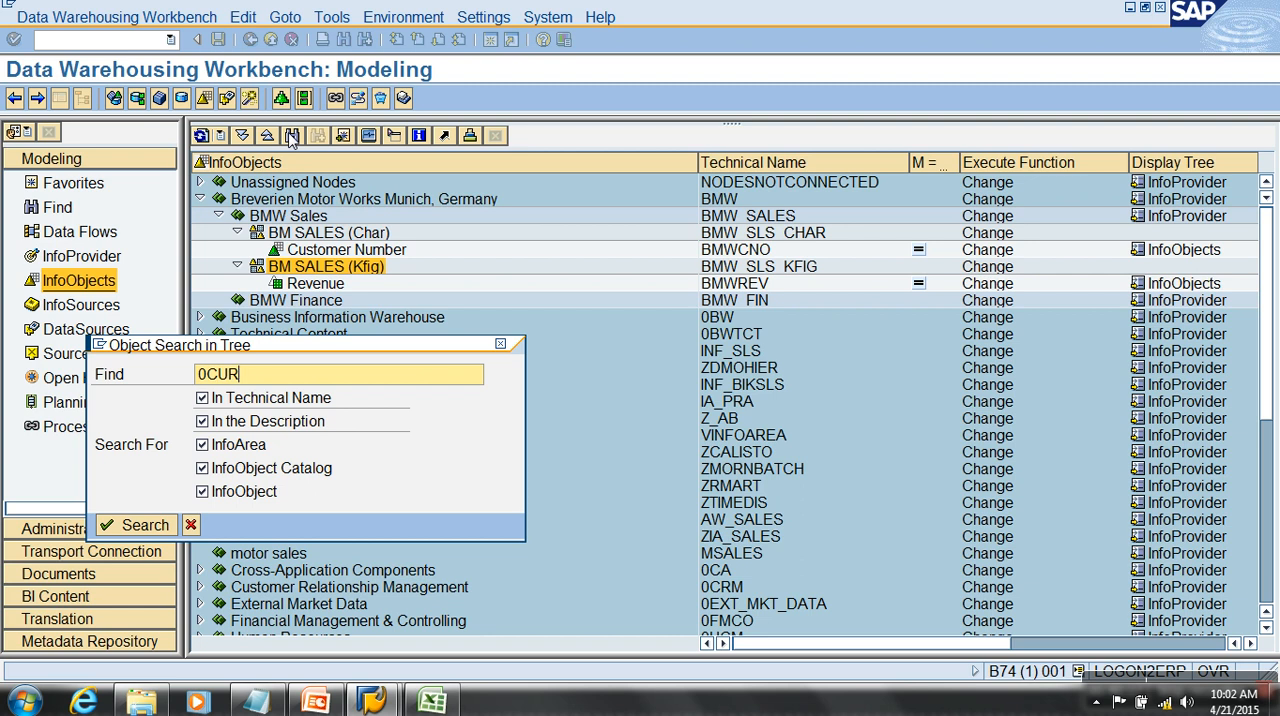
{"action": "key", "text": "Return"}
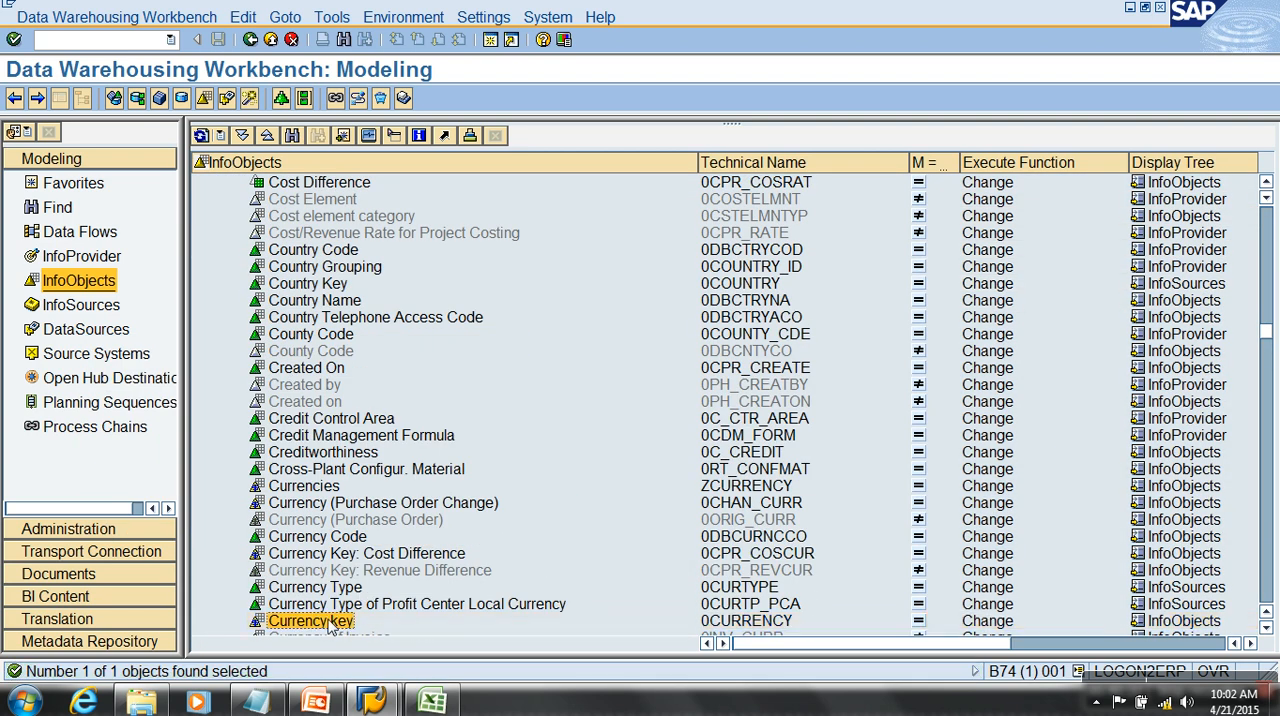
{"action": "double_click", "coordinate": [335, 620]}
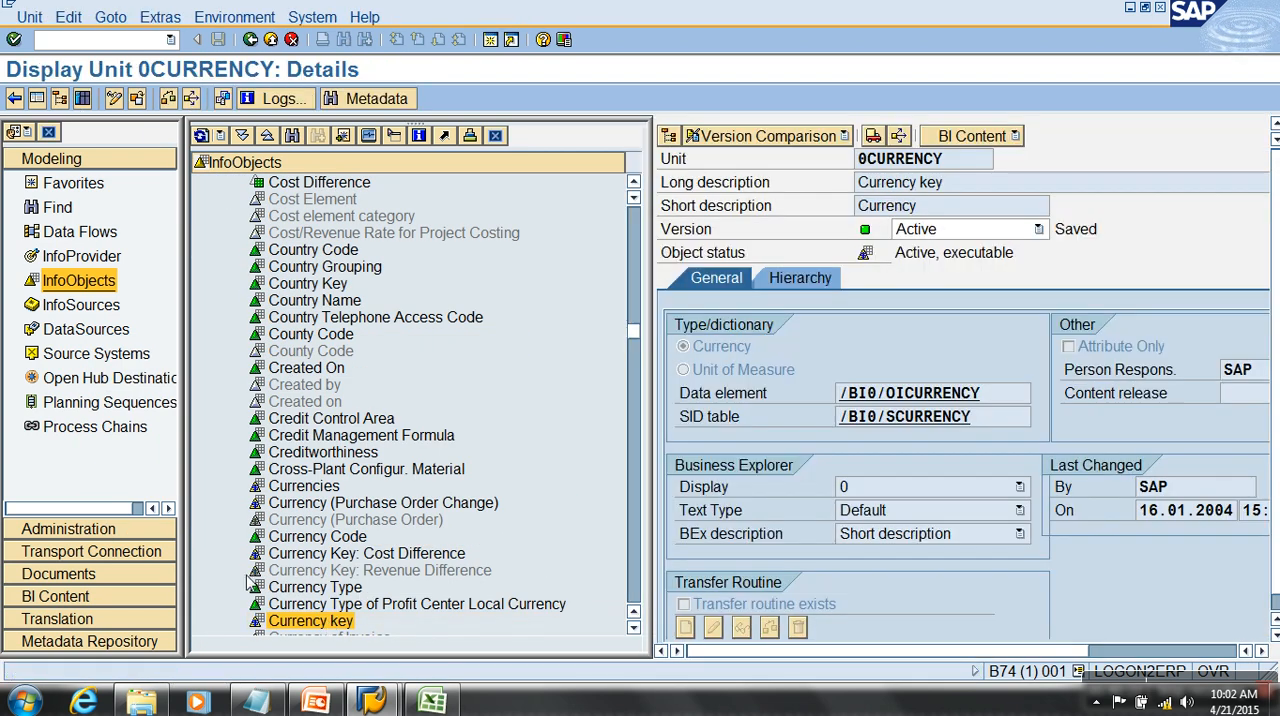
- Hide the navigator beside the 0CURRENCY details and resize the restored SAP window to show the full unit definition
{"action": "left_click_drag", "start_coordinate": [635, 337], "coordinate": [634, 336]}
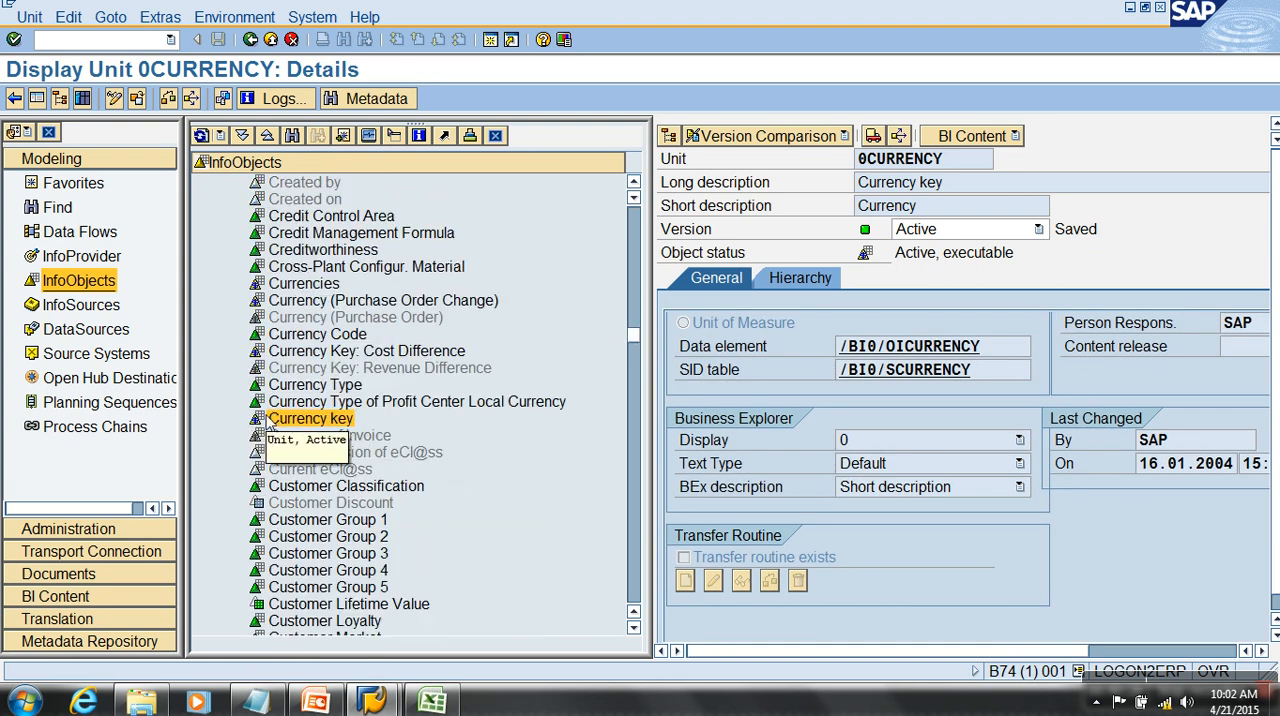
{"action": "left_click", "coordinate": [37, 98]}
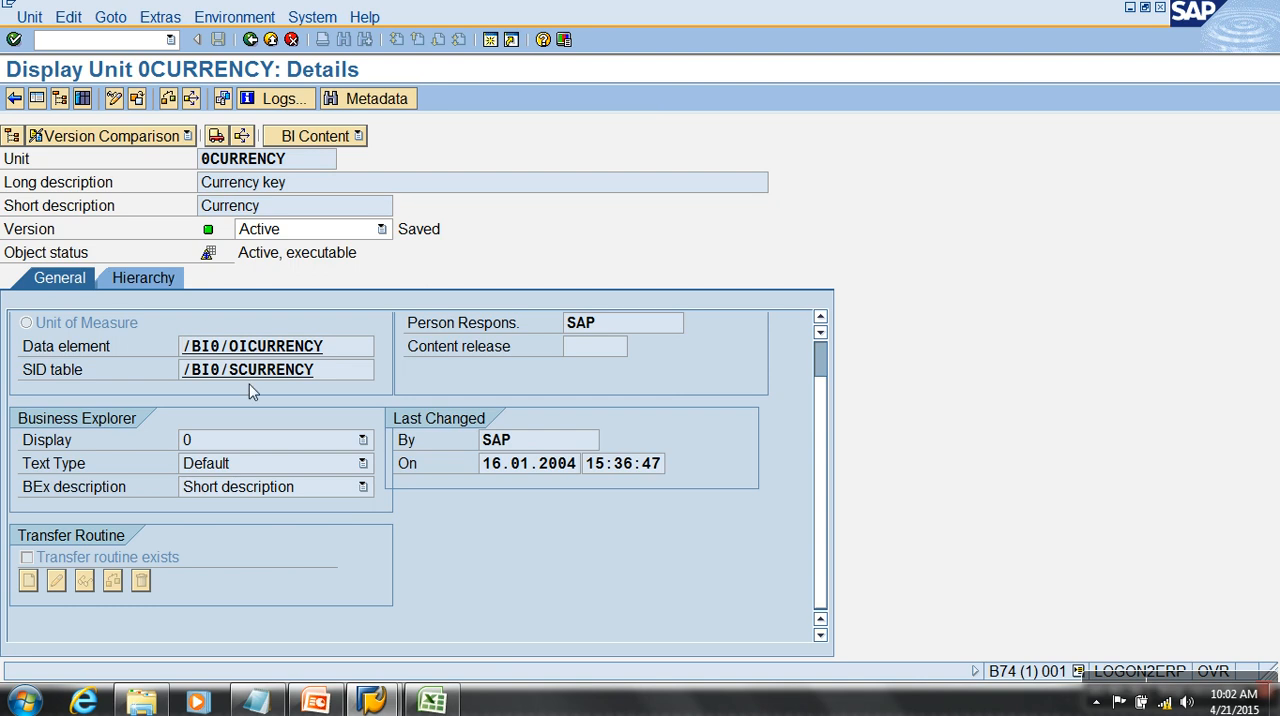
{"action": "left_click", "coordinate": [1145, 7]}
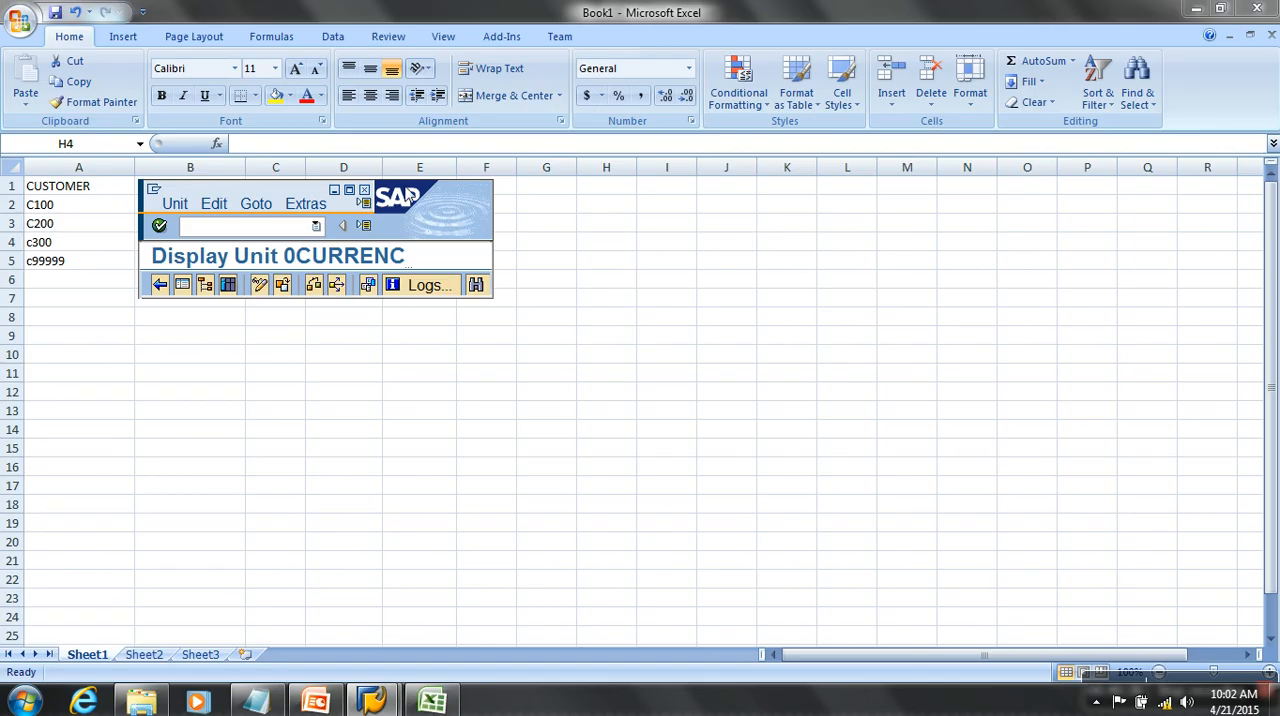
{"action": "left_click", "coordinate": [349, 191]}
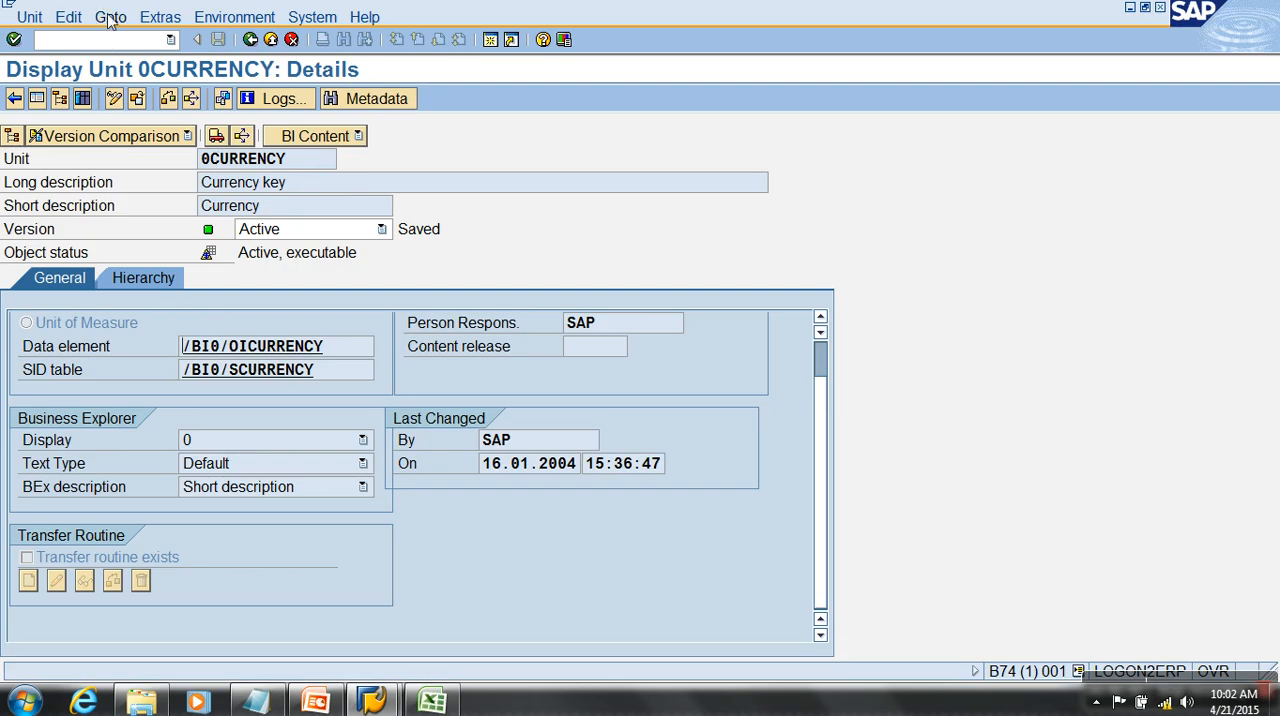
{"action": "left_click_drag", "start_coordinate": [37, 7], "coordinate": [177, 27]}
{"action": "left_click_drag", "start_coordinate": [481, 133], "coordinate": [1183, 679]}
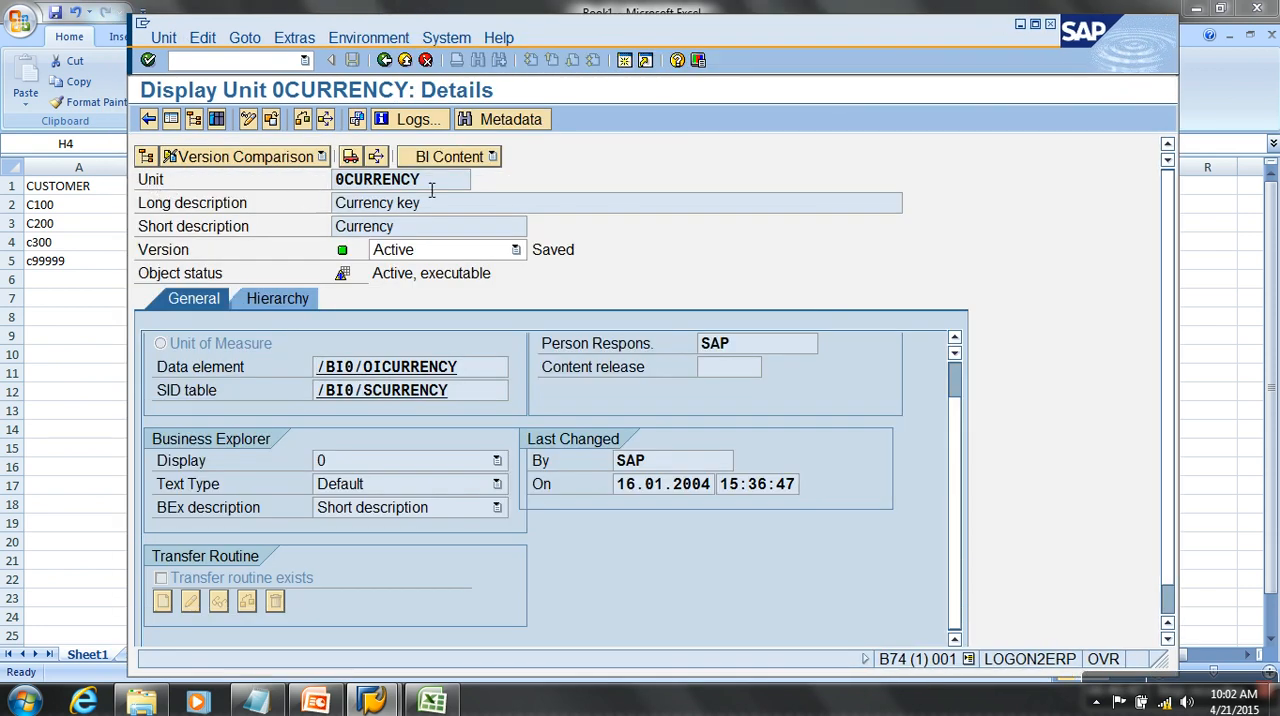
- Examine the 0CURRENCY unit's technical name, long and short descriptions and person responsible, and return to the InfoObjects tree
{"action": "left_click_drag", "start_coordinate": [428, 183], "coordinate": [336, 186]}
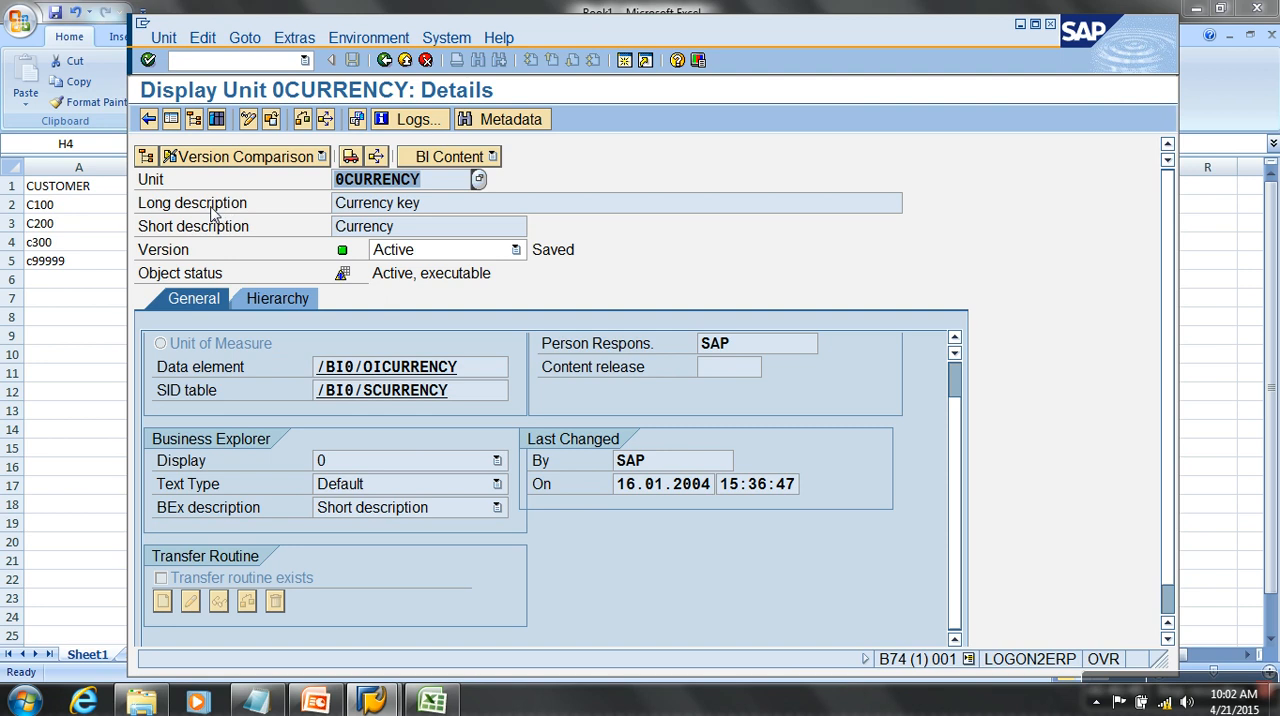
{"action": "left_click", "coordinate": [213, 209]}
{"action": "left_click", "coordinate": [442, 211]}
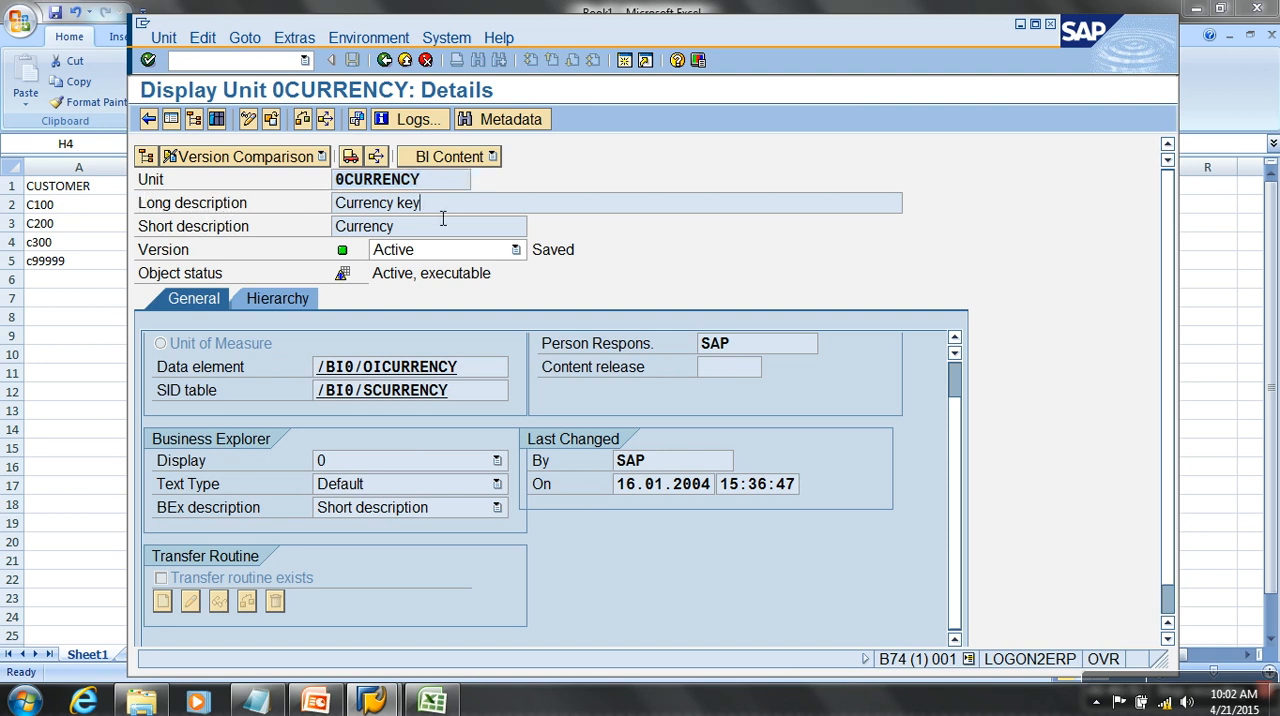
{"action": "left_click_drag", "start_coordinate": [442, 218], "coordinate": [296, 212]}
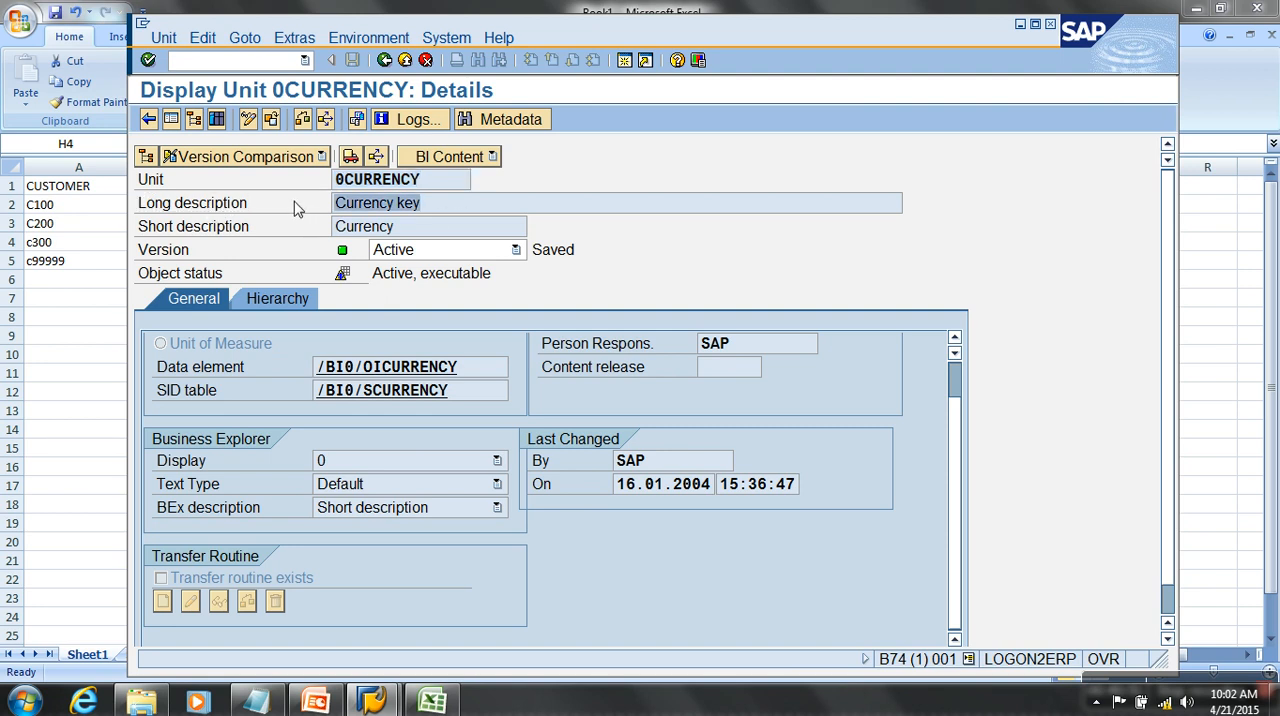
{"action": "left_click_drag", "start_coordinate": [437, 232], "coordinate": [285, 231]}
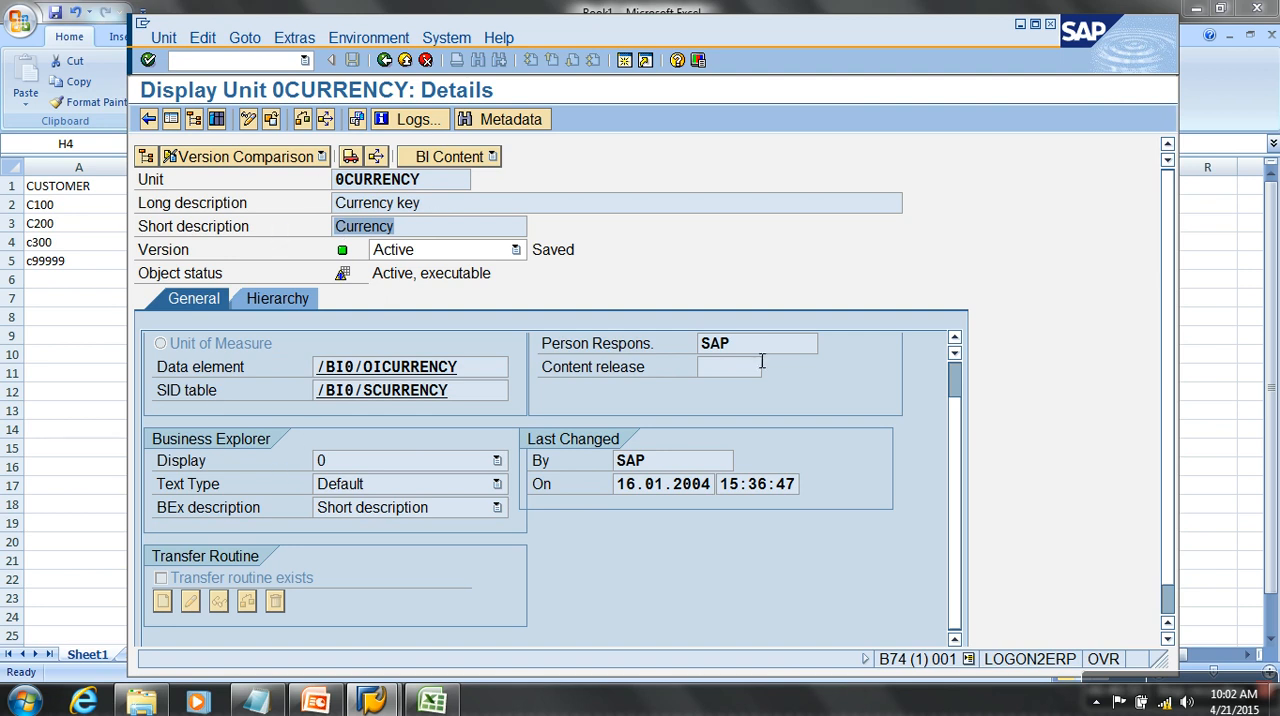
{"action": "left_click_drag", "start_coordinate": [762, 346], "coordinate": [583, 352]}
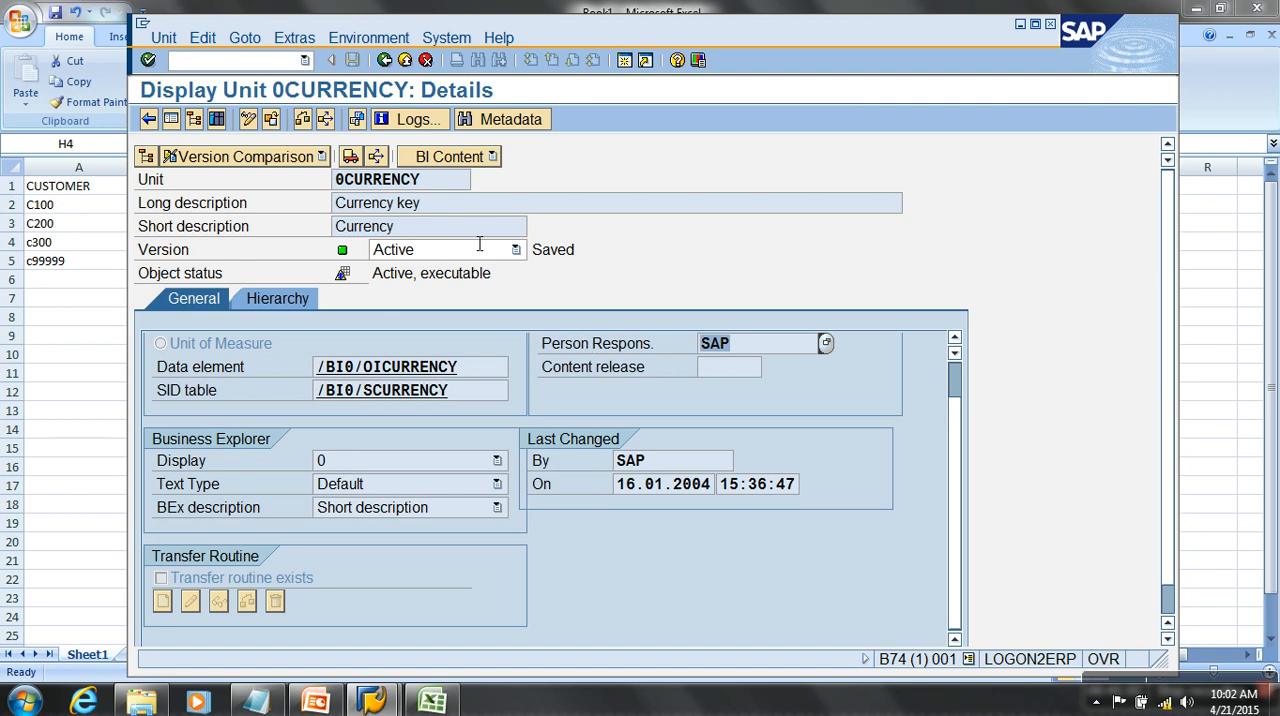
{"action": "left_click", "coordinate": [405, 60]}
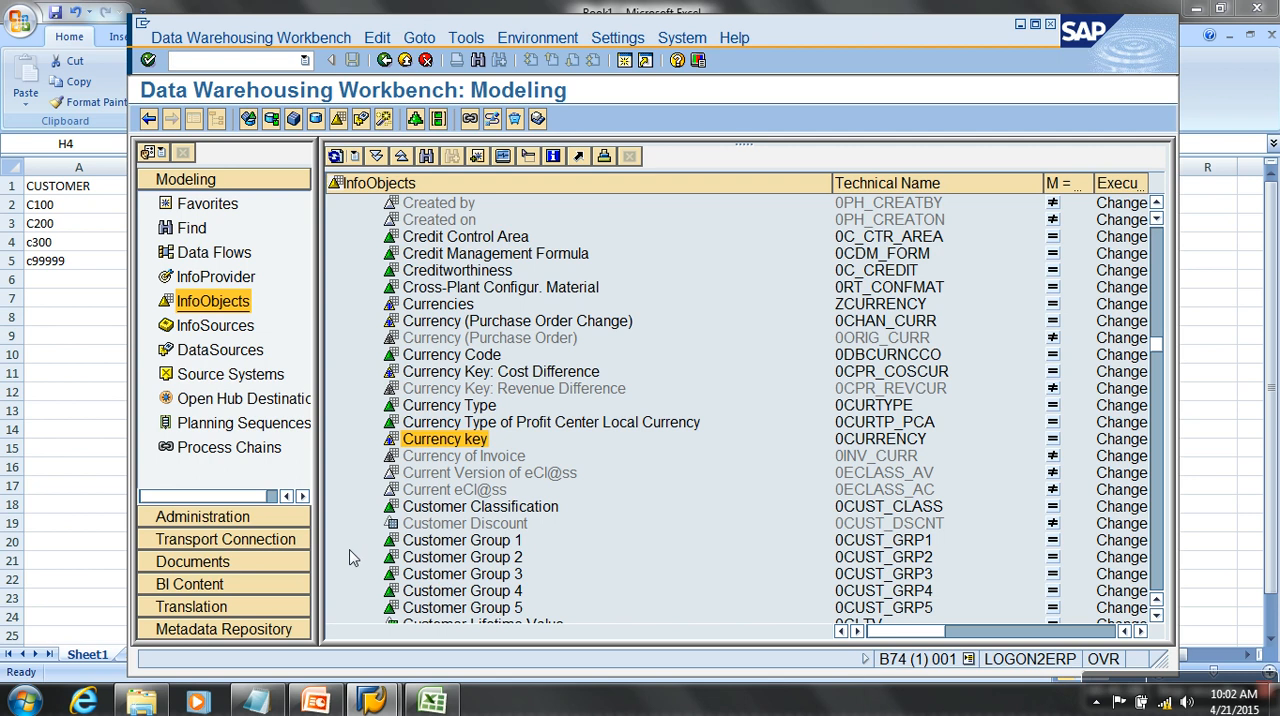
- Switch to the Excel workbook and review the 0CURRENCY and 0UNIT headers in cells E1 and F1
{"action": "left_click", "coordinate": [432, 700]}
{"action": "left_click", "coordinate": [435, 190]}
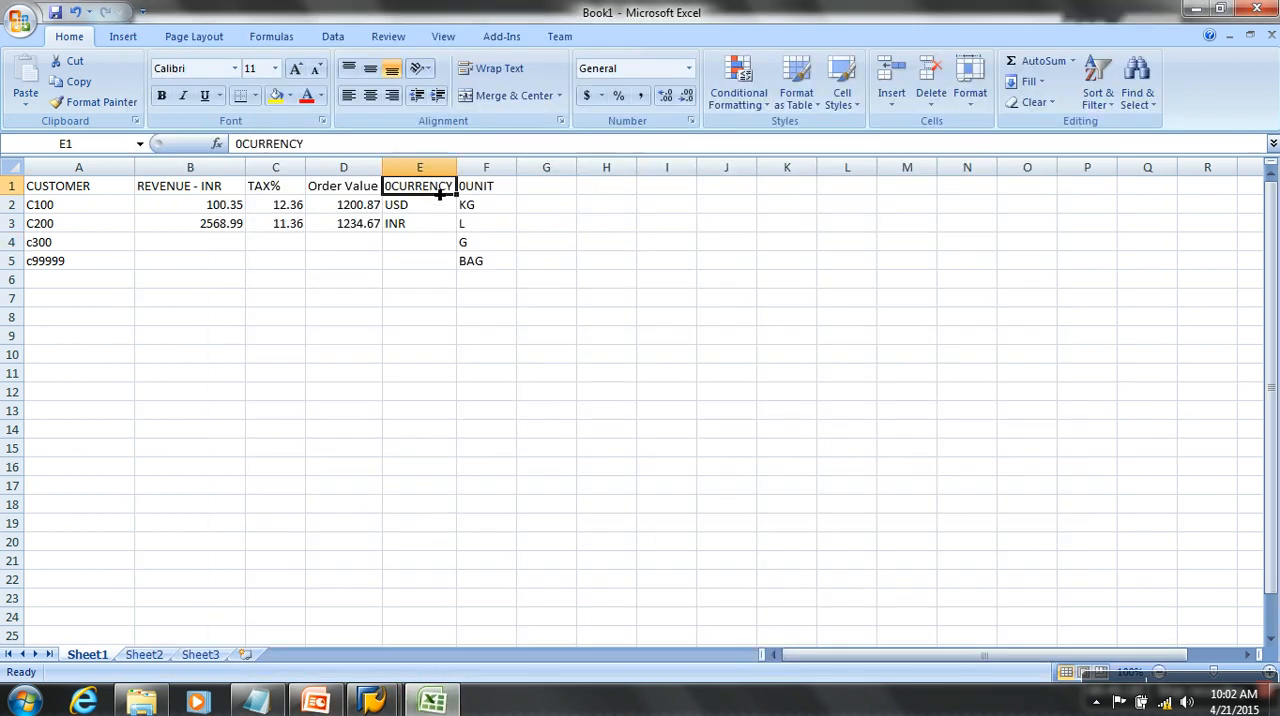
{"action": "left_click", "coordinate": [497, 187]}
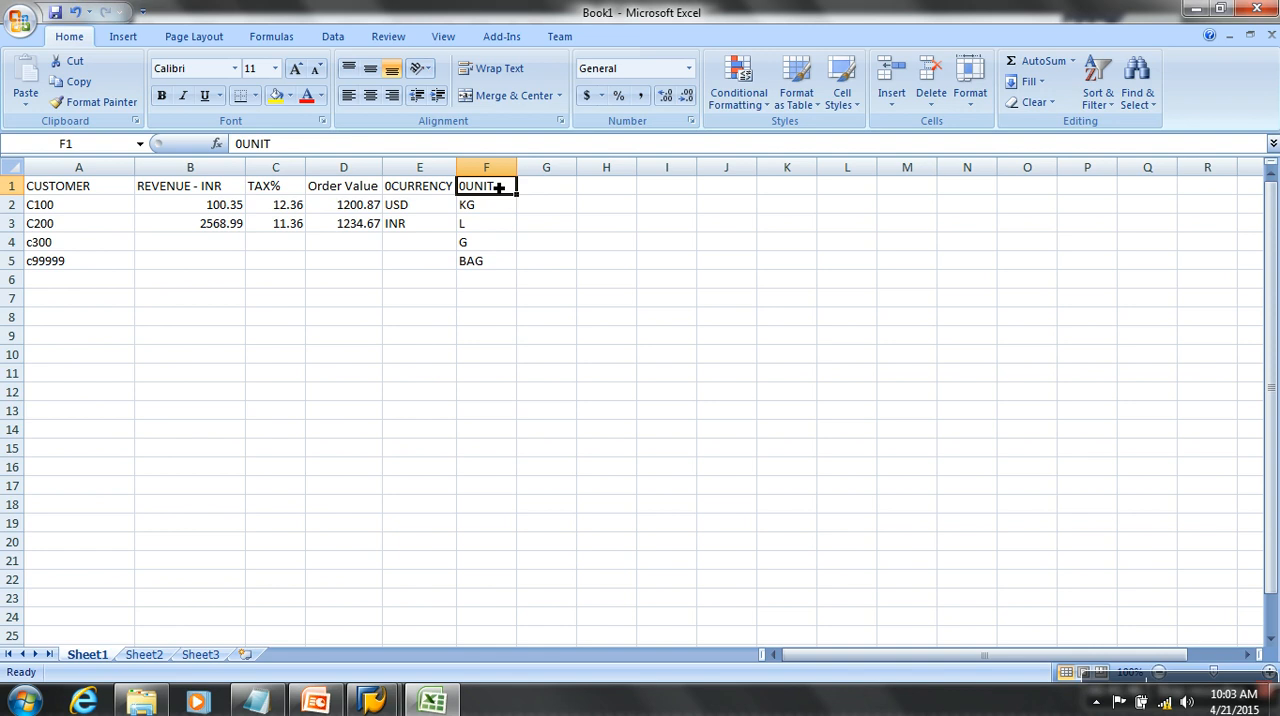
- Enter the custom unit InfoObject name ZCURR in cell J8, correcting its spelling
{"action": "left_click", "coordinate": [731, 316]}
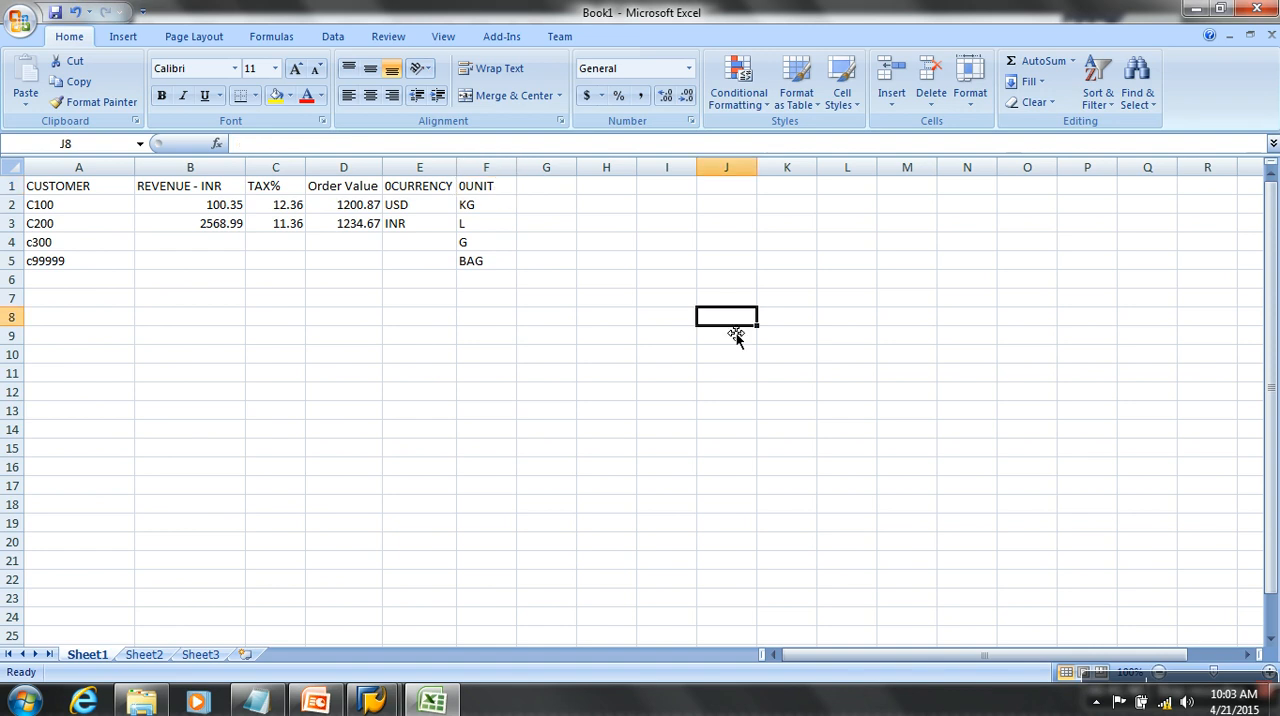
{"action": "type", "text": "ZCUTRR"}
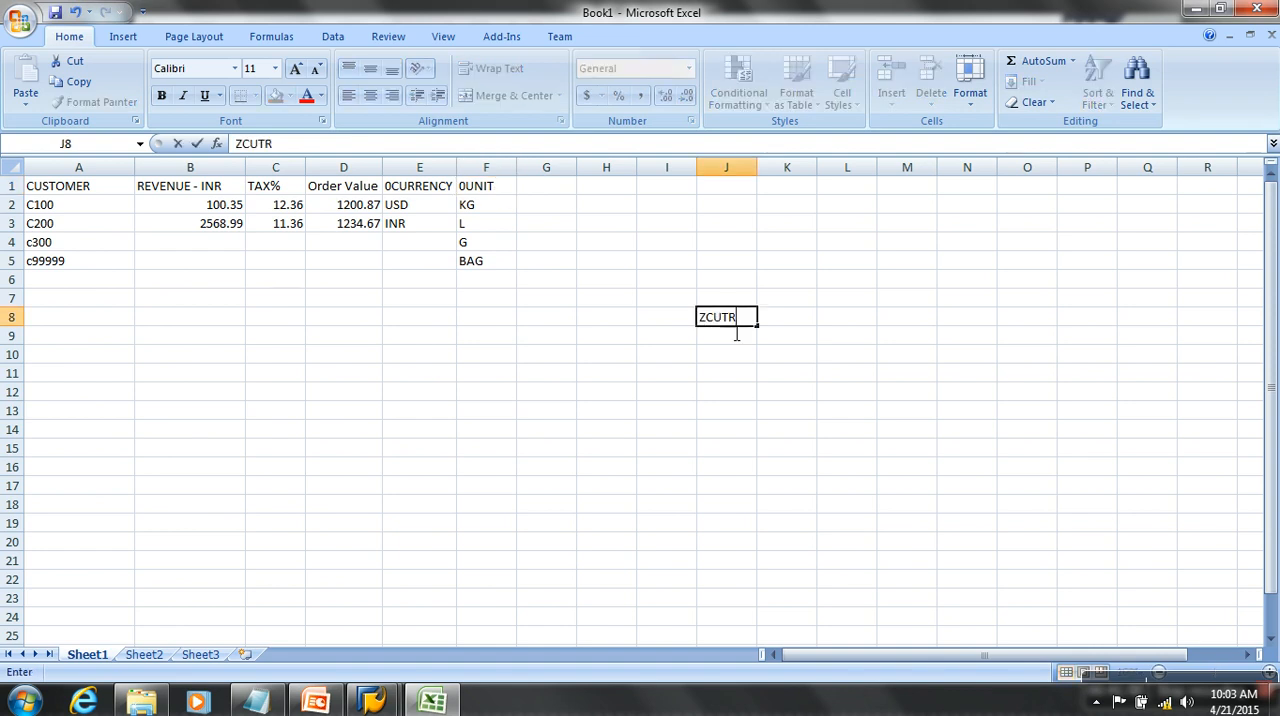
{"action": "left_click", "coordinate": [746, 411]}
{"action": "left_click", "coordinate": [741, 324]}
{"action": "double_click", "coordinate": [741, 324]}
{"action": "key", "text": "Left"}
{"action": "key", "text": "Left"}
{"action": "key", "text": "Left"}
{"action": "key", "text": "BackSpace"}
{"action": "left_click", "coordinate": [747, 398]}
{"action": "left_click", "coordinate": [742, 323]}
- Enter 0CURRENCY in cell I11, below and to the left of ZCURR
{"action": "left_click", "coordinate": [671, 375]}
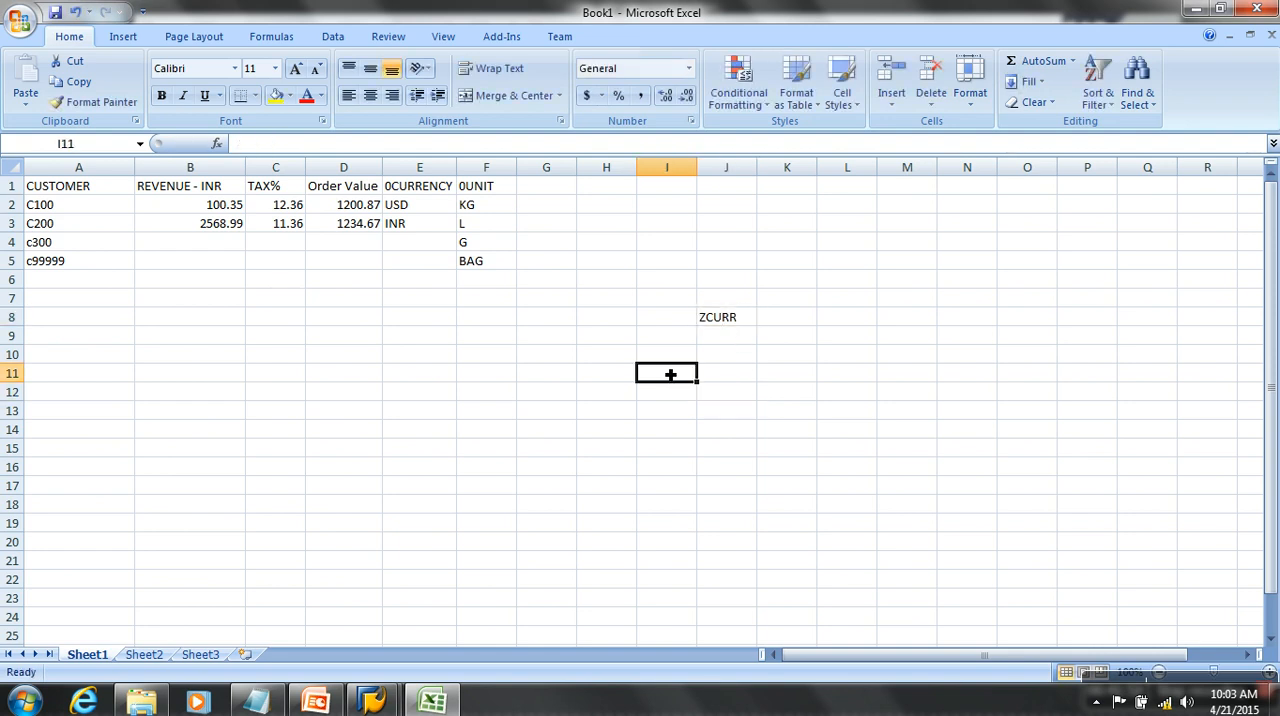
{"action": "type", "text": "0CURREMNCY"}
{"action": "key", "text": "BackSpace"}
{"action": "key", "text": "BackSpace"}
{"action": "key", "text": "BackSpace"}
{"action": "key", "text": "BackSpace"}
{"action": "type", "text": "NC"}
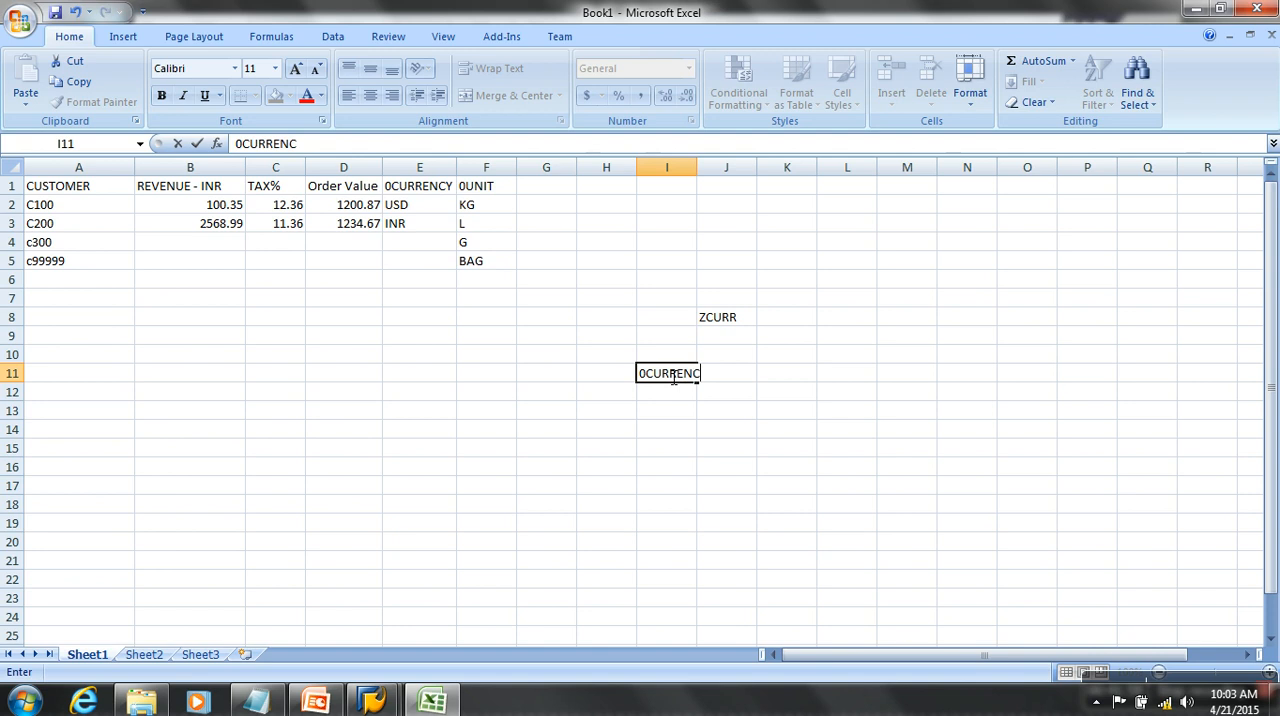
{"action": "type", "text": "Y"}
- Enter 0UNIT in cell K11, on the same row as 0CURRENCY
{"action": "key", "text": "Tab"}
{"action": "key", "text": "Tab"}
{"action": "type", "text": "0UNITY"}
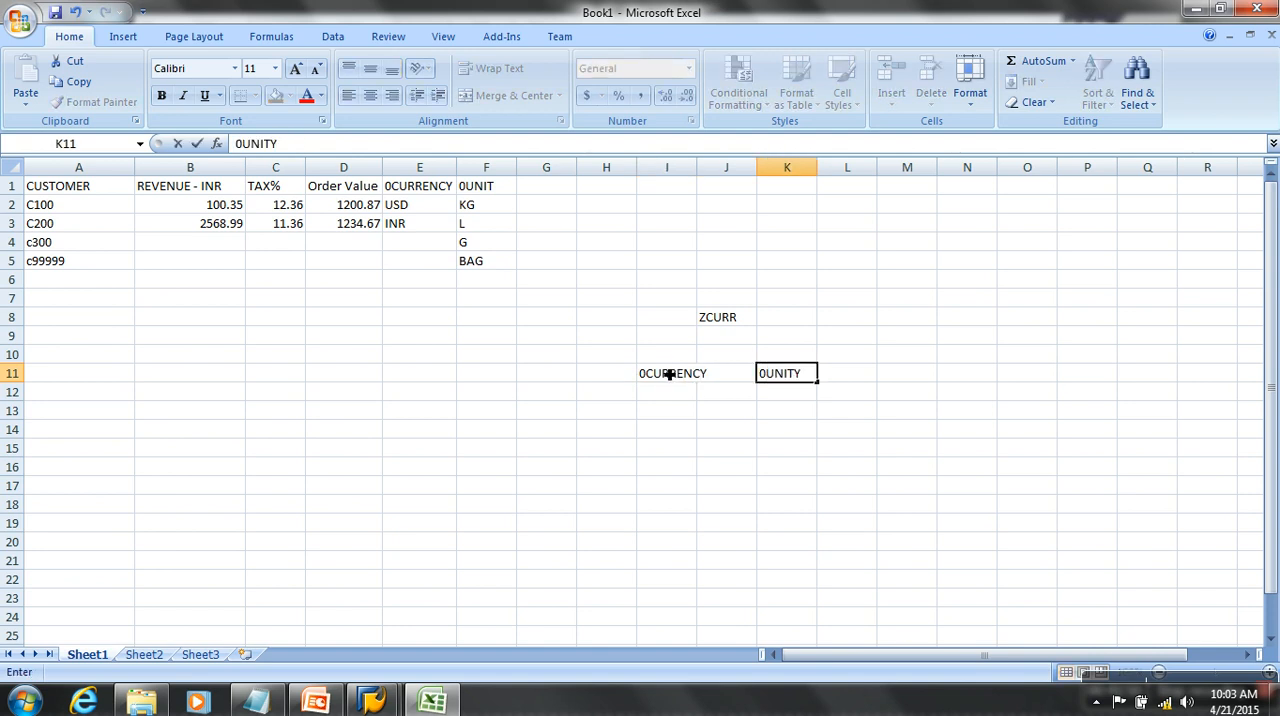
{"action": "key", "text": "BackSpace"}
{"action": "left_click", "coordinate": [742, 432]}
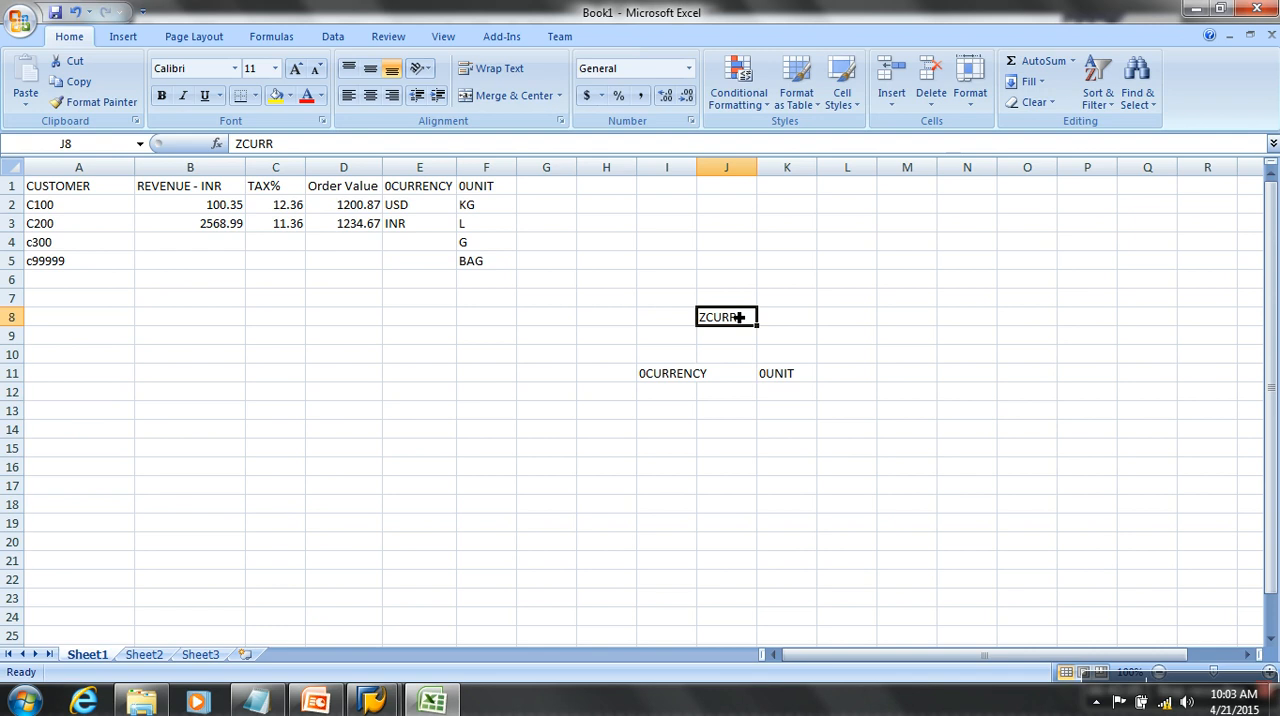
- Compare the ZCURR cell with the 0CURRENCY and 0UNIT cells it would reference
{"action": "left_click", "coordinate": [672, 373]}
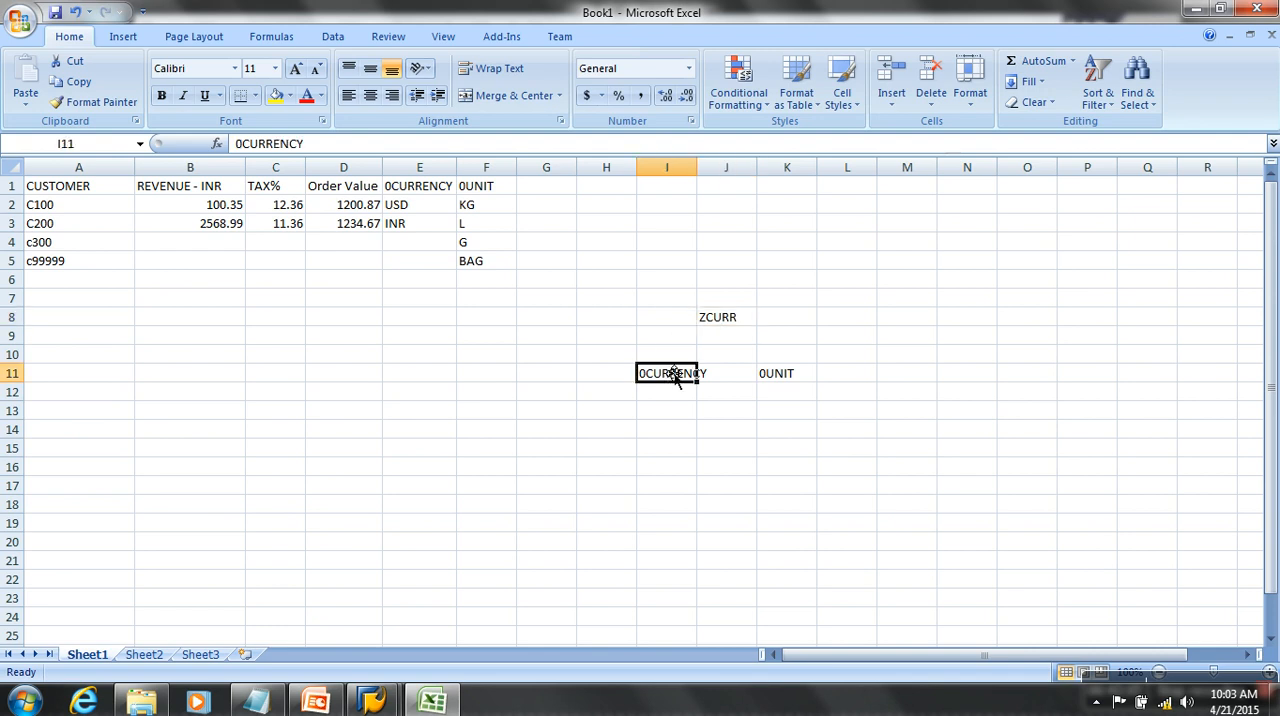
{"action": "left_click", "coordinate": [727, 323]}
{"action": "left_click", "coordinate": [781, 378]}
{"action": "left_click", "coordinate": [742, 322]}
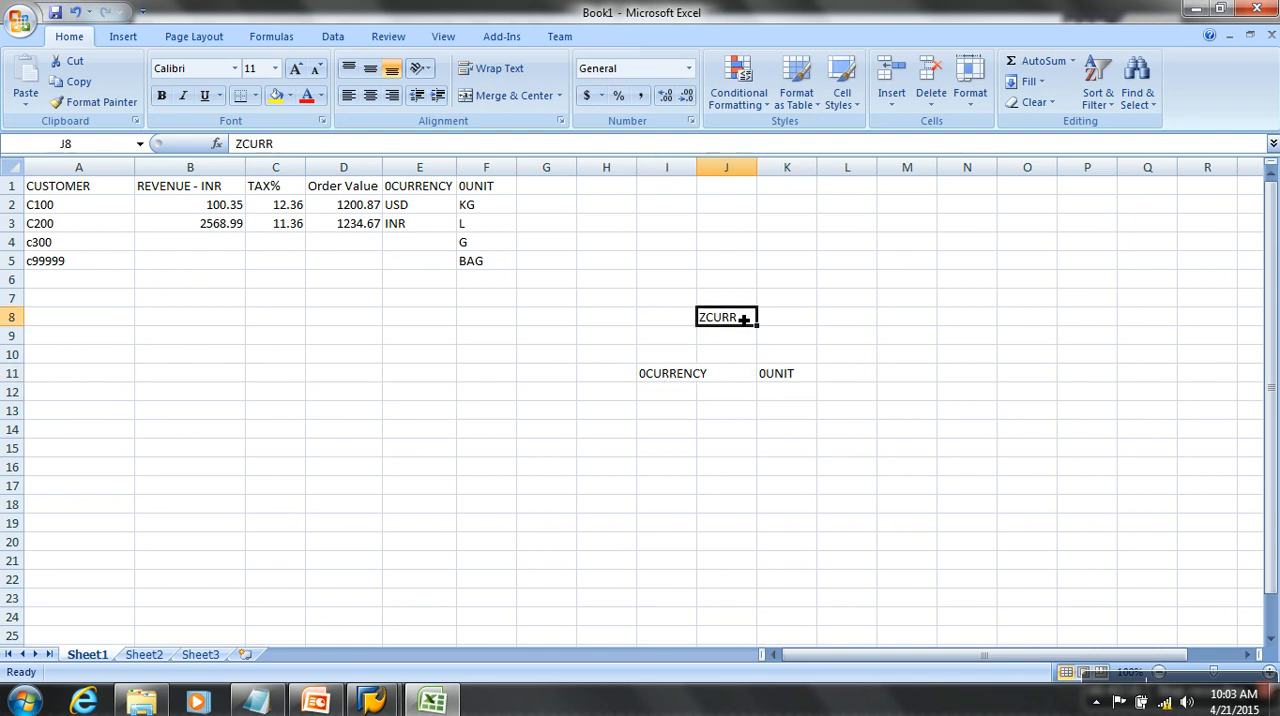
{"action": "left_click", "coordinate": [792, 378]}
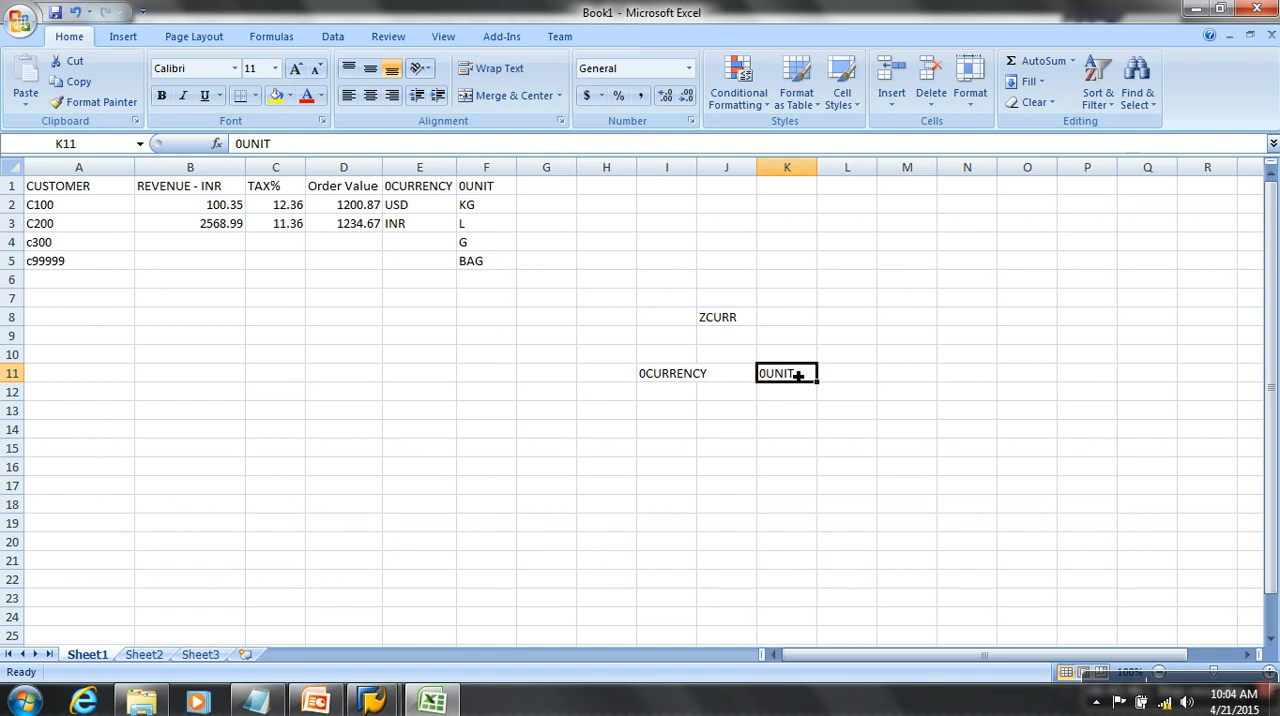
- Switch to the SAP Data Warehousing Workbench and widen its window on both sides
{"action": "left_click", "coordinate": [371, 700]}
{"action": "left_click", "coordinate": [437, 641]}
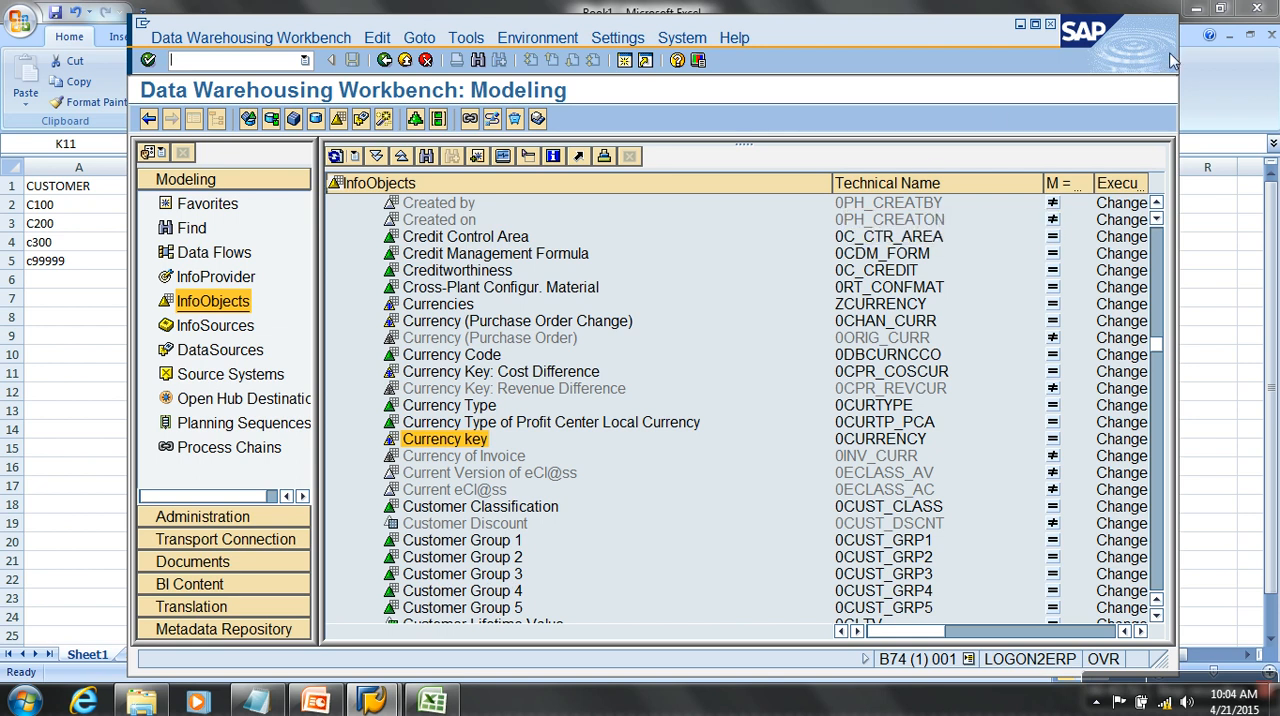
{"action": "left_click_drag", "start_coordinate": [1212, 50], "coordinate": [1272, 50]}
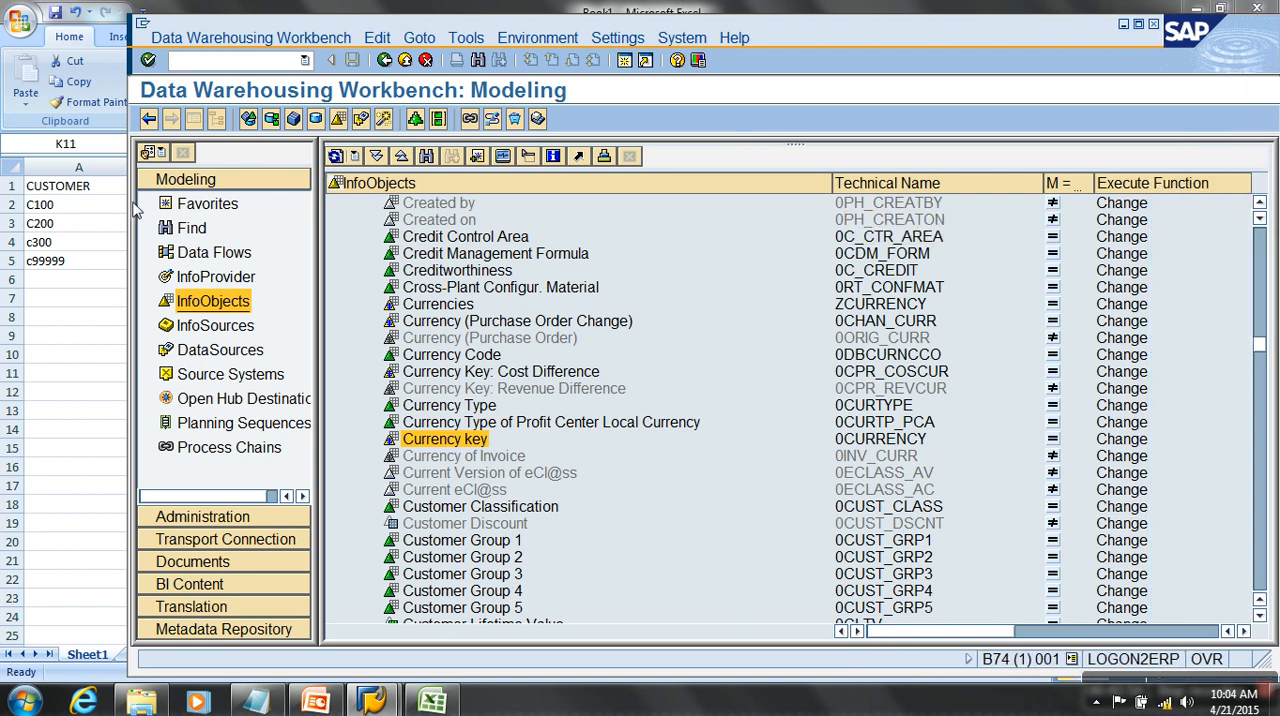
{"action": "left_click_drag", "start_coordinate": [130, 205], "coordinate": [64, 201]}
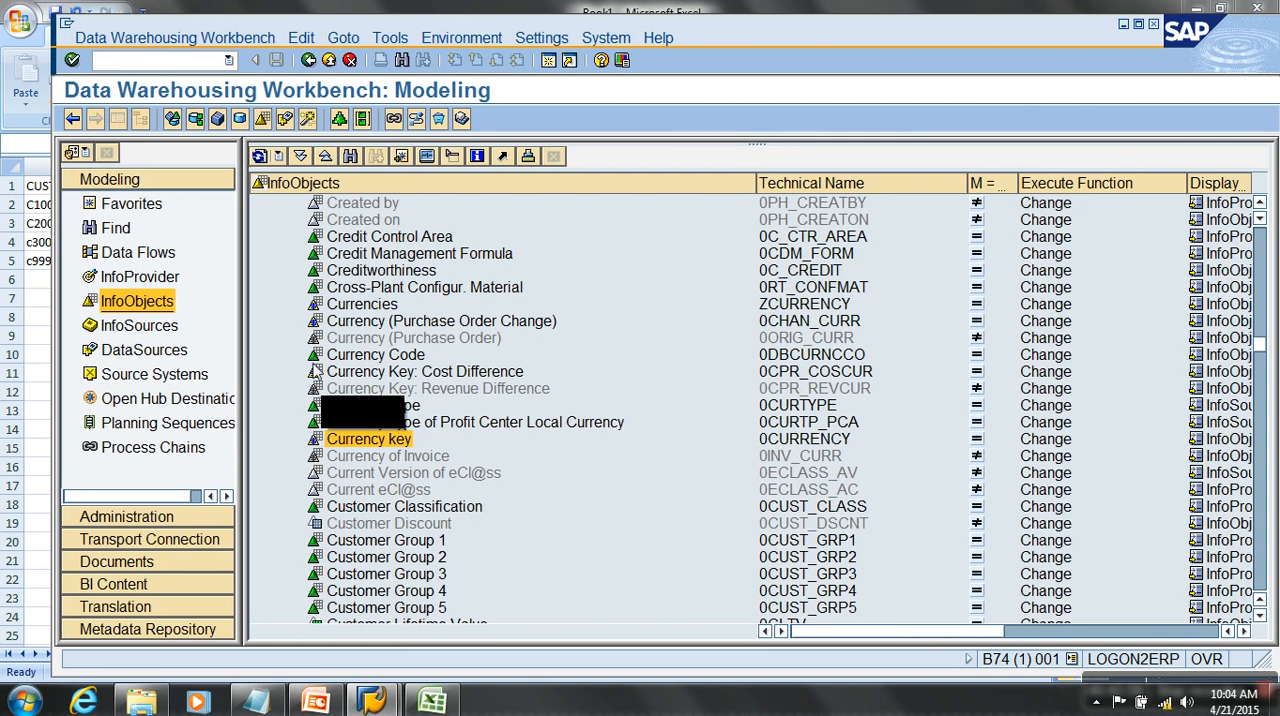
- Collapse the Not assigned units catalog and the Unassigned Nodes InfoArea at the start of the InfoObjects tree
{"action": "left_click_drag", "start_coordinate": [1261, 345], "coordinate": [1259, 234]}
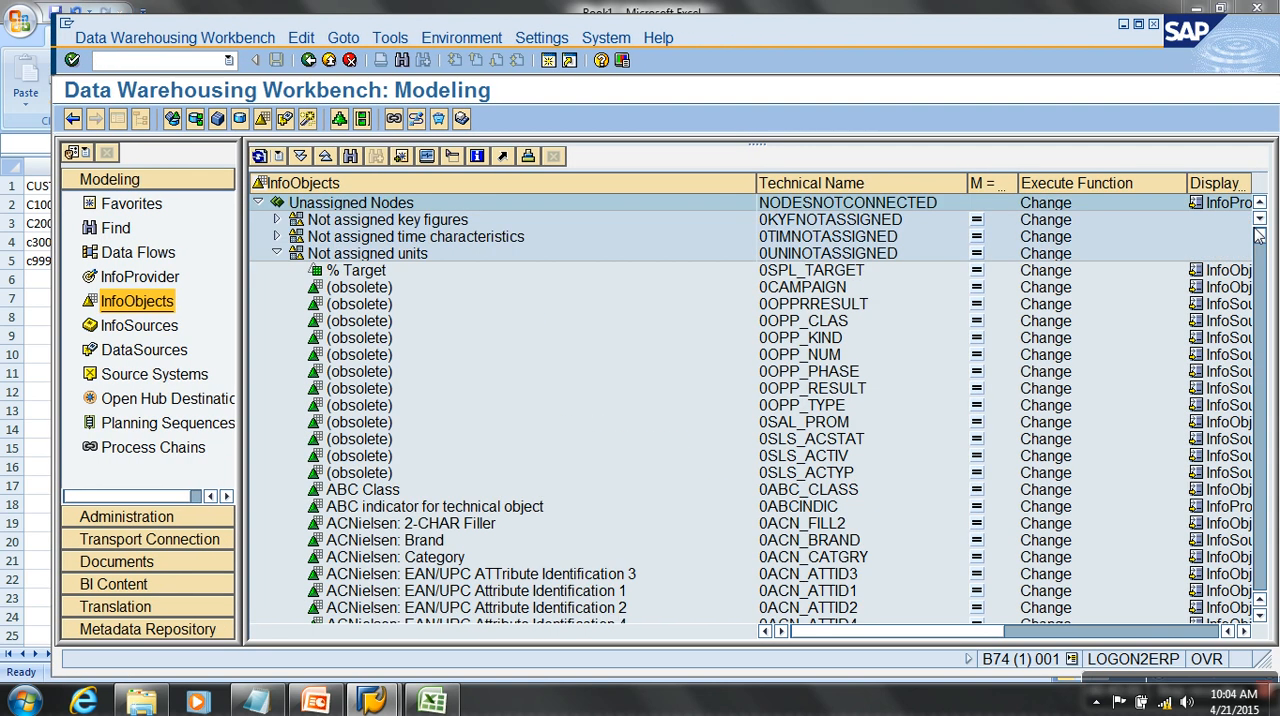
{"action": "left_click", "coordinate": [277, 253]}
{"action": "left_click", "coordinate": [259, 203]}
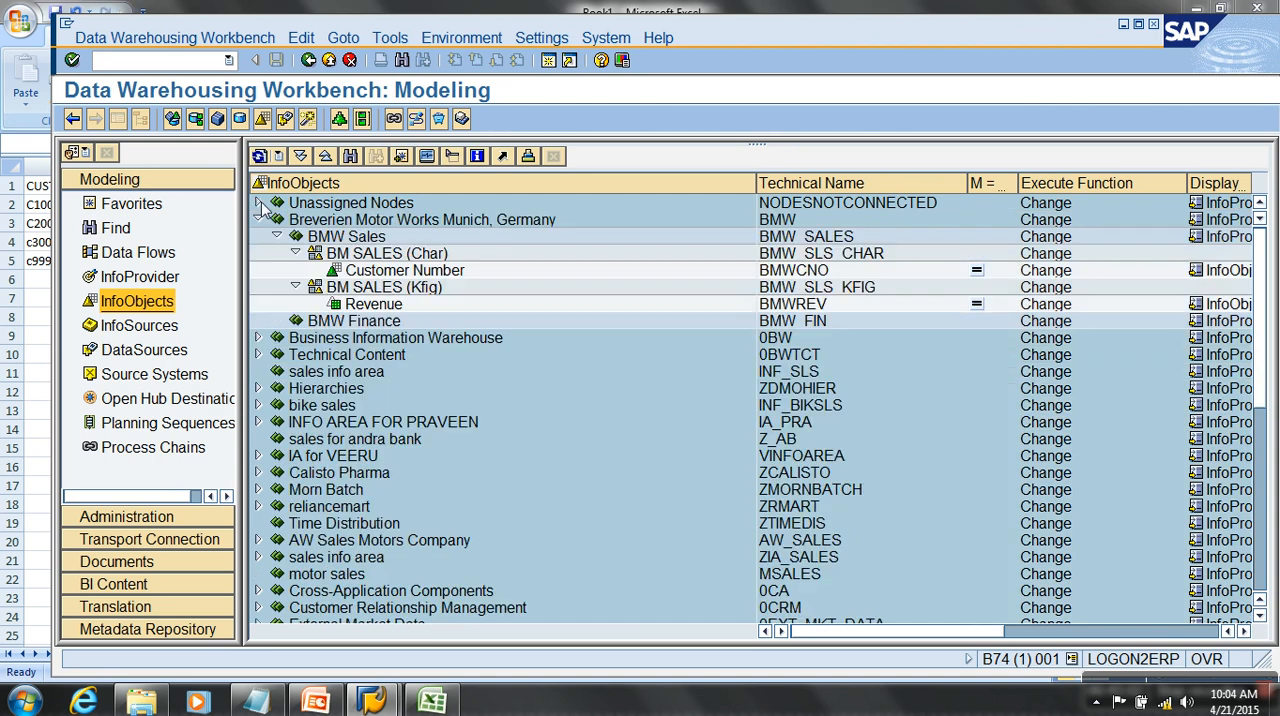
- Review the BM SALES (Char) and BM SALES (Kfig) catalogs and collapse the Breverien Motor Works Munich, Germany InfoArea
{"action": "left_click", "coordinate": [431, 259]}
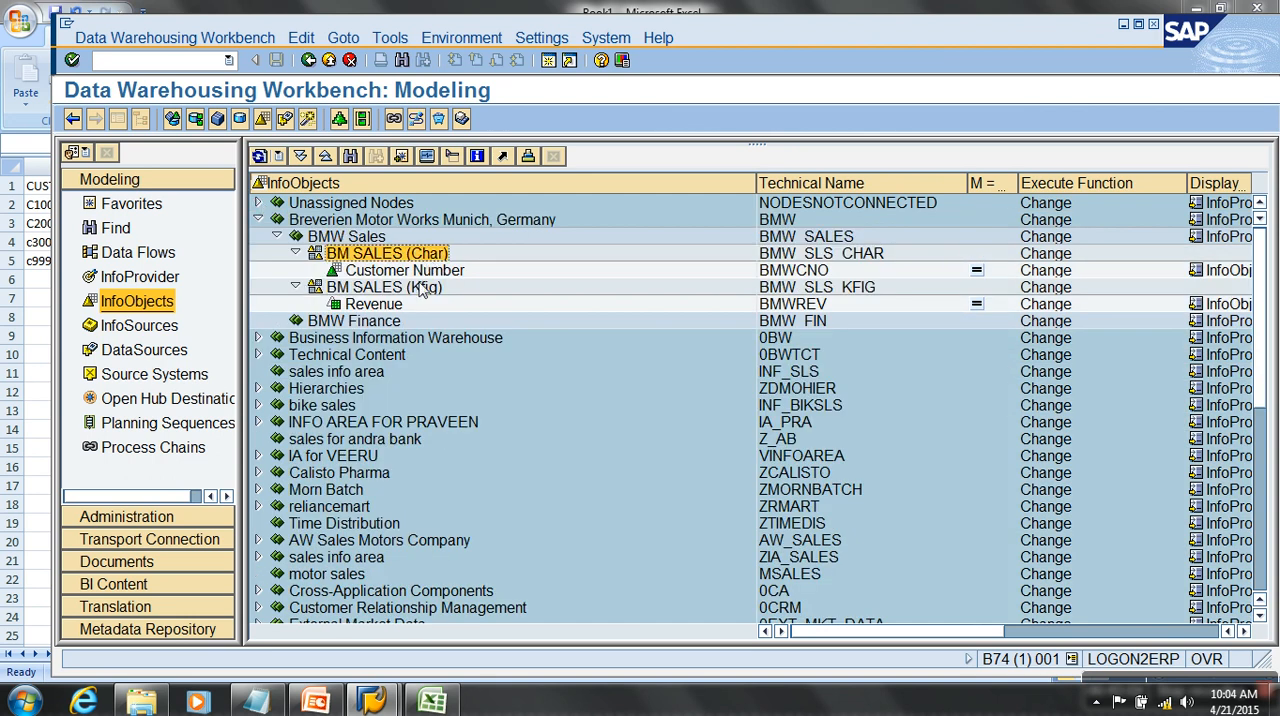
{"action": "left_click", "coordinate": [421, 288]}
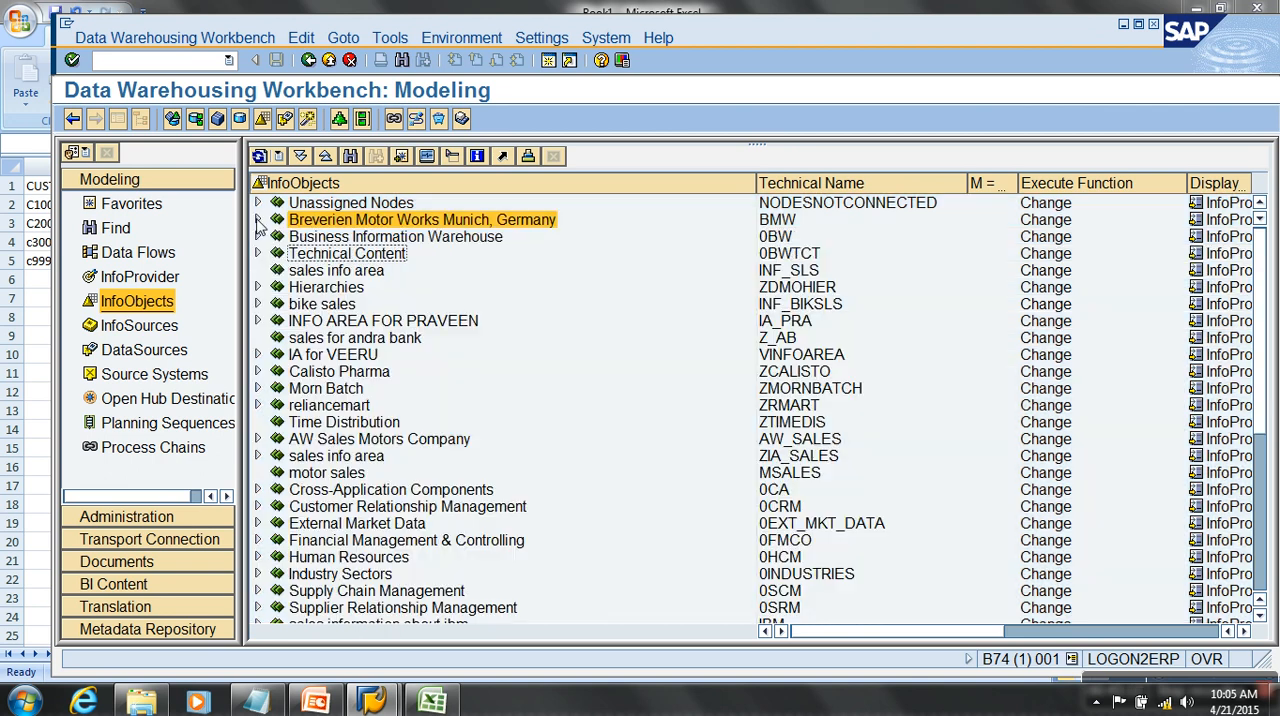
{"action": "left_click", "coordinate": [258, 219]}
- Expand the Unassigned Nodes InfoArea and select its Not assigned units catalog
{"action": "left_click", "coordinate": [333, 205]}
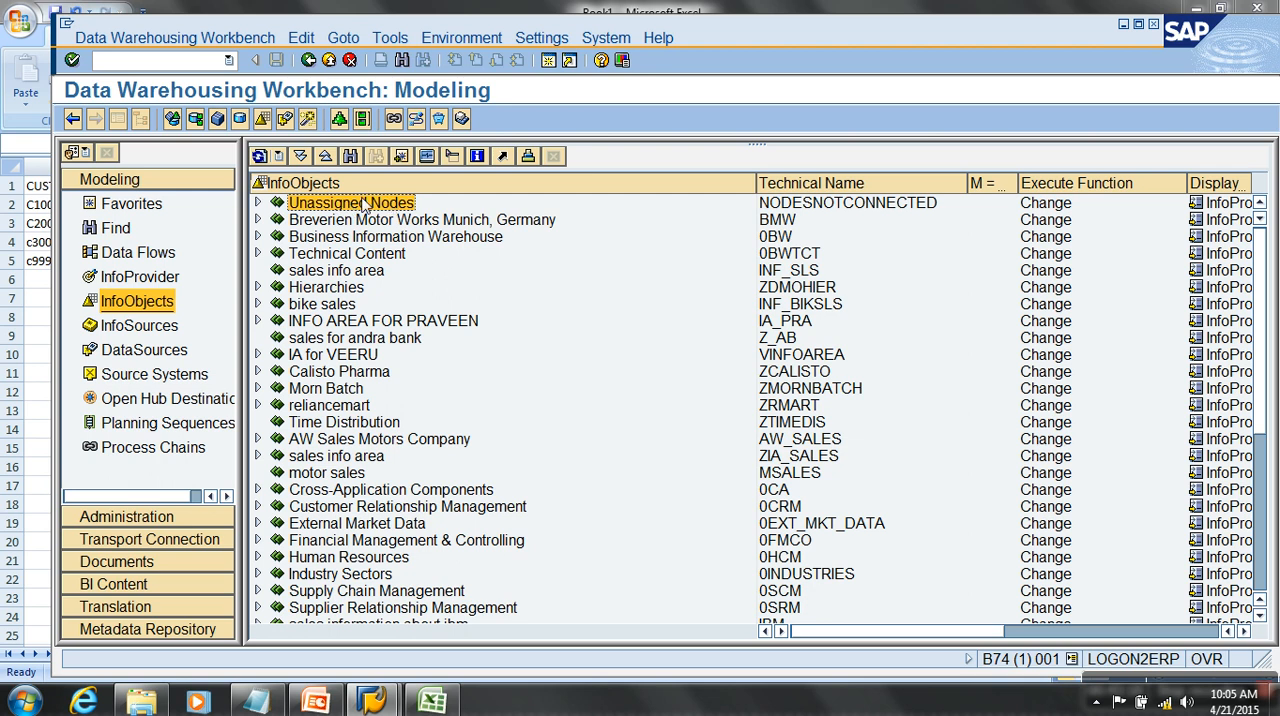
{"action": "left_click", "coordinate": [258, 203]}
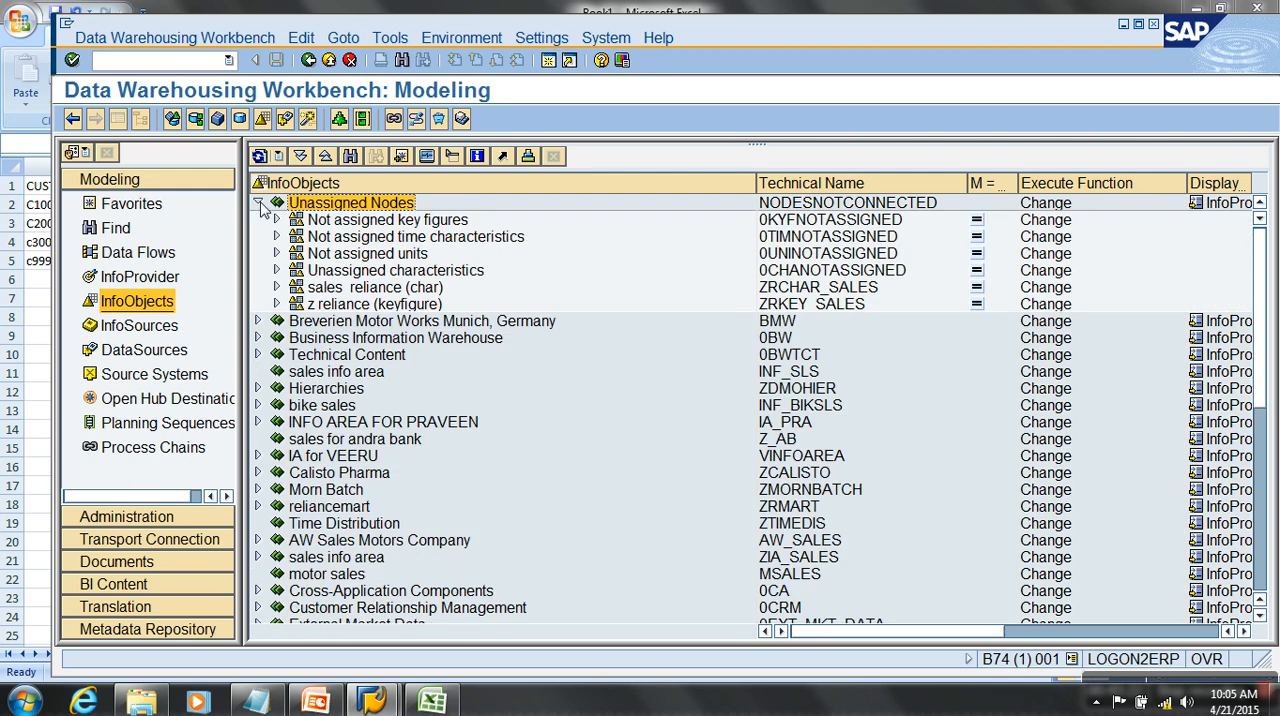
{"action": "left_click", "coordinate": [408, 258]}
{"action": "left_click", "coordinate": [799, 257]}
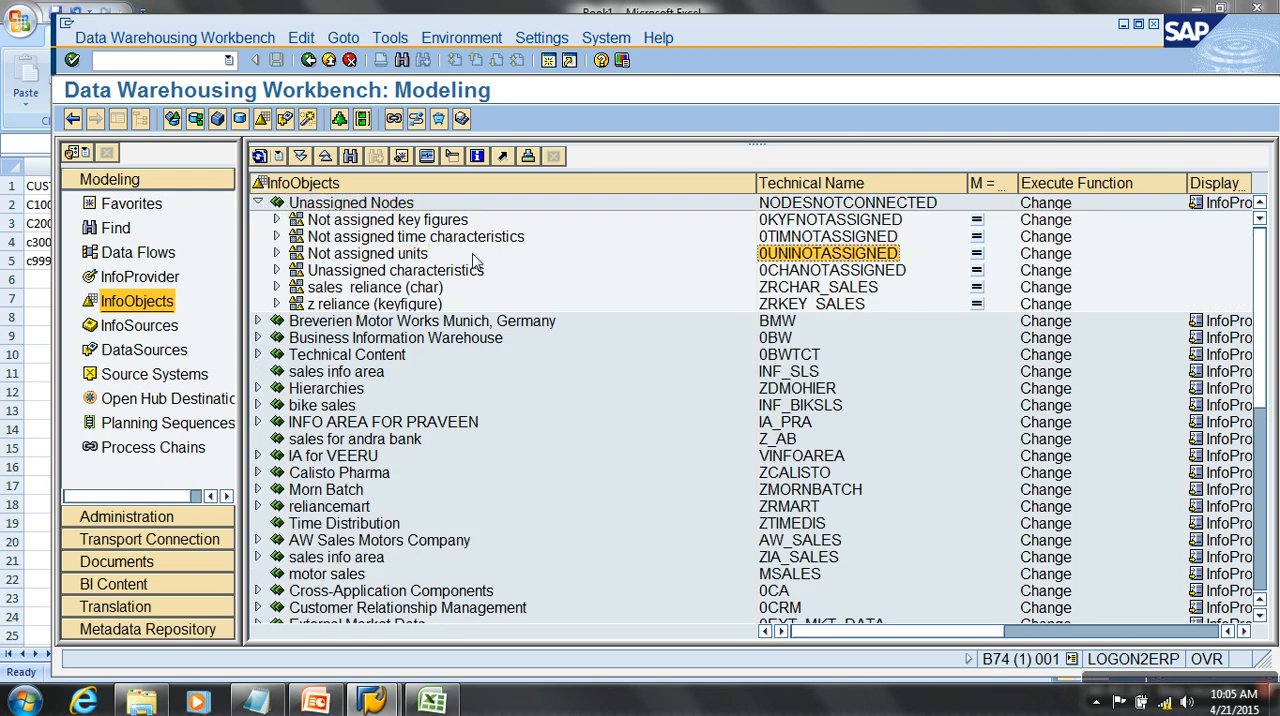
{"action": "left_click", "coordinate": [385, 254]}
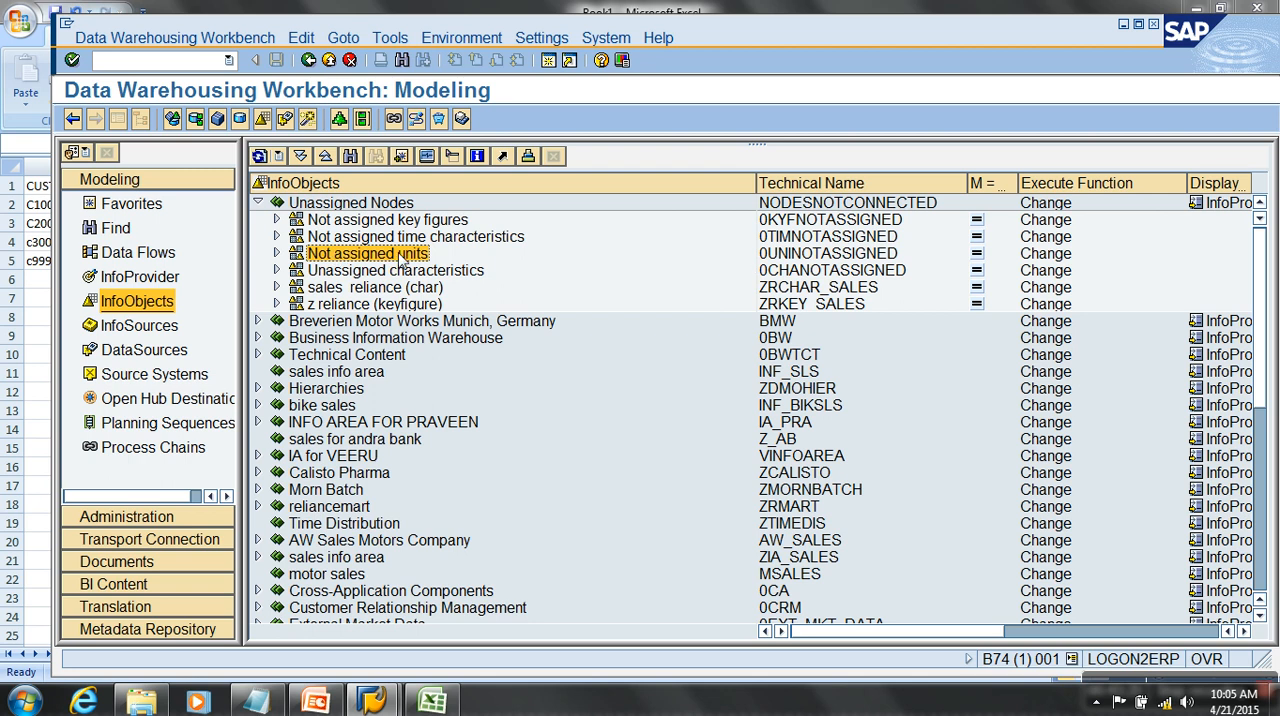
- Create the unit InfoObject ZCURR in the Not assigned units catalog with the long description "List of Currencies"
{"action": "right_click", "coordinate": [400, 258]}
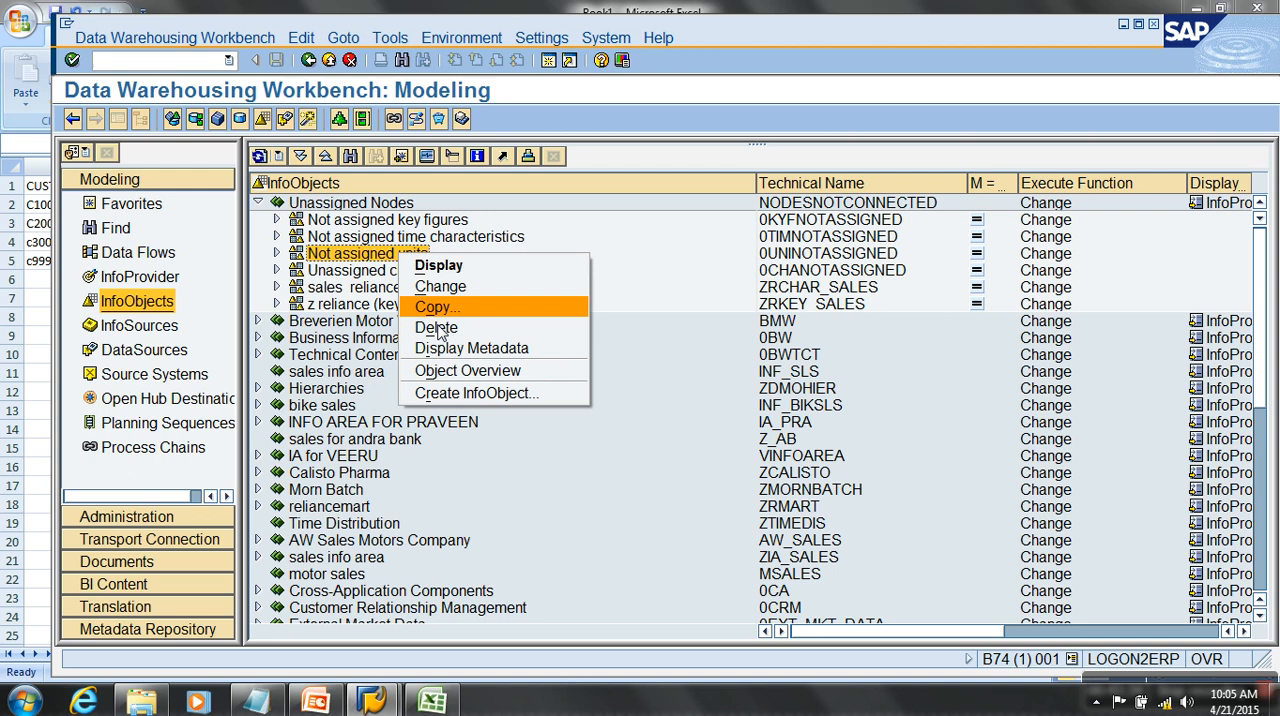
{"action": "left_click", "coordinate": [490, 395]}
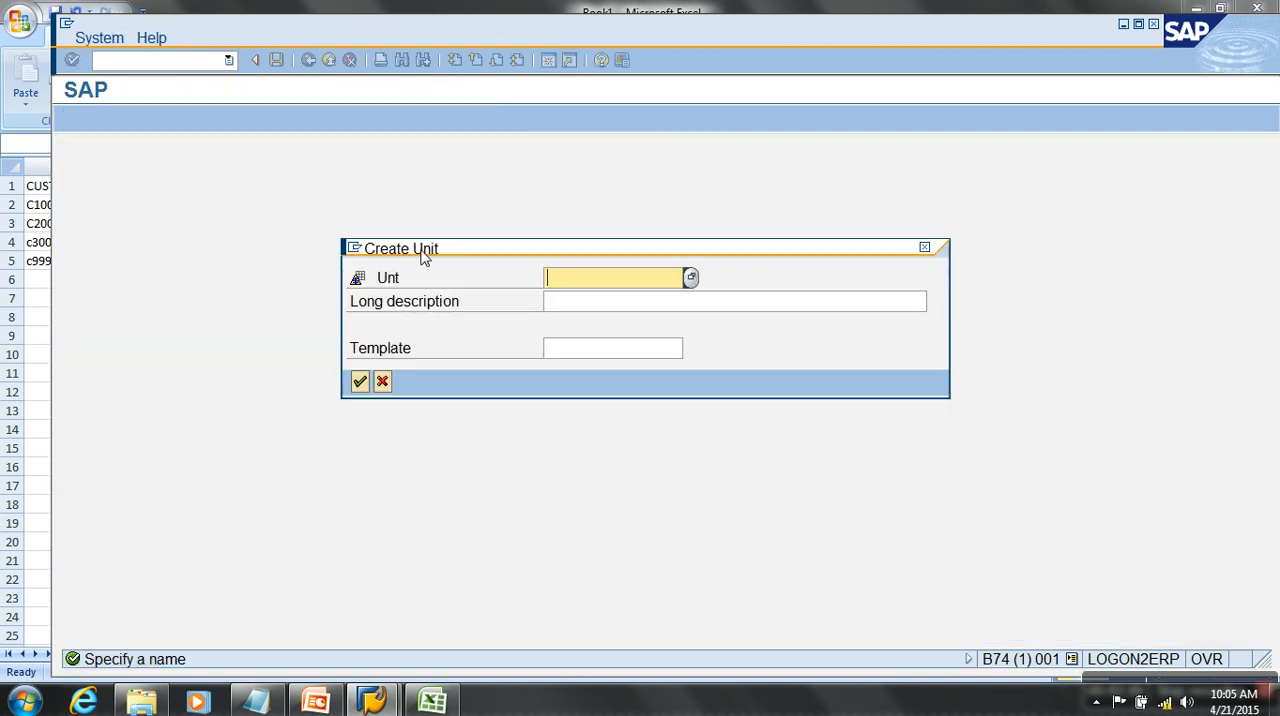
{"action": "type", "text": "ZCURR"}
{"action": "key", "text": "Tab"}
{"action": "type", "text": "List of Currencies"}
{"action": "key", "text": "Return"}
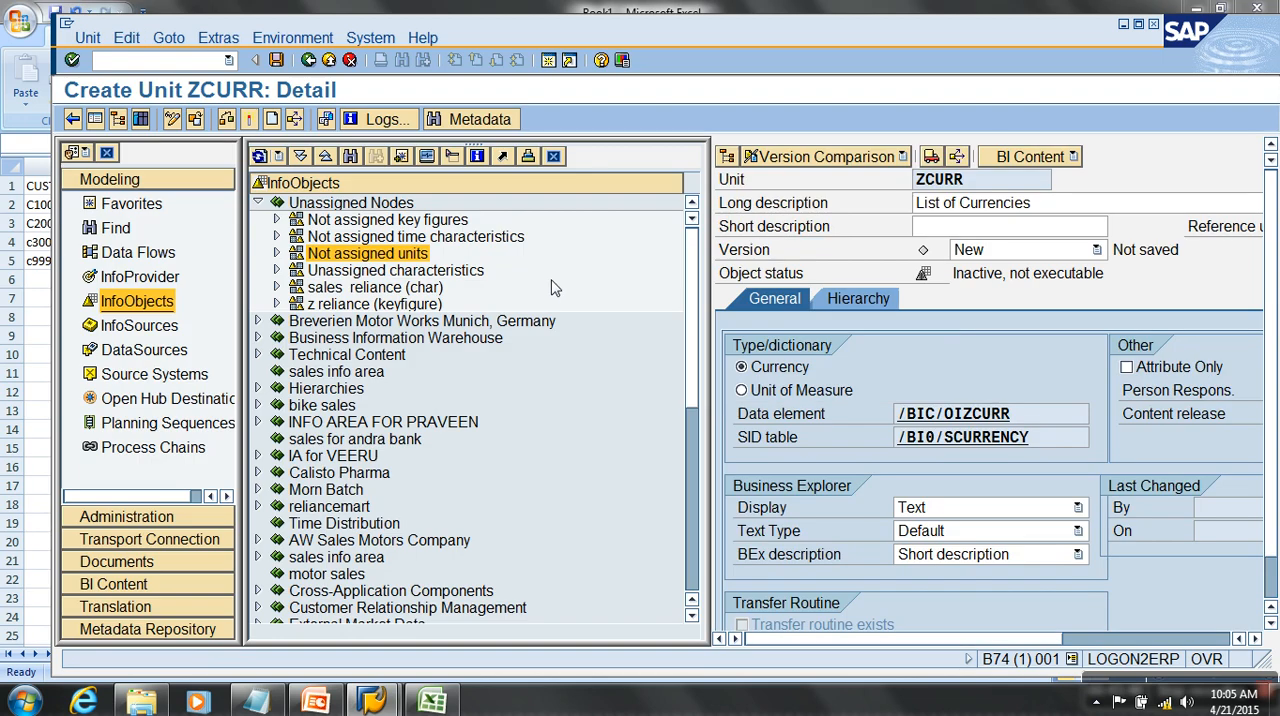
- Show the ZCURR details at full width and compare the unit's name with its reference unit 0CURRENCY
{"action": "left_click", "coordinate": [95, 119]}
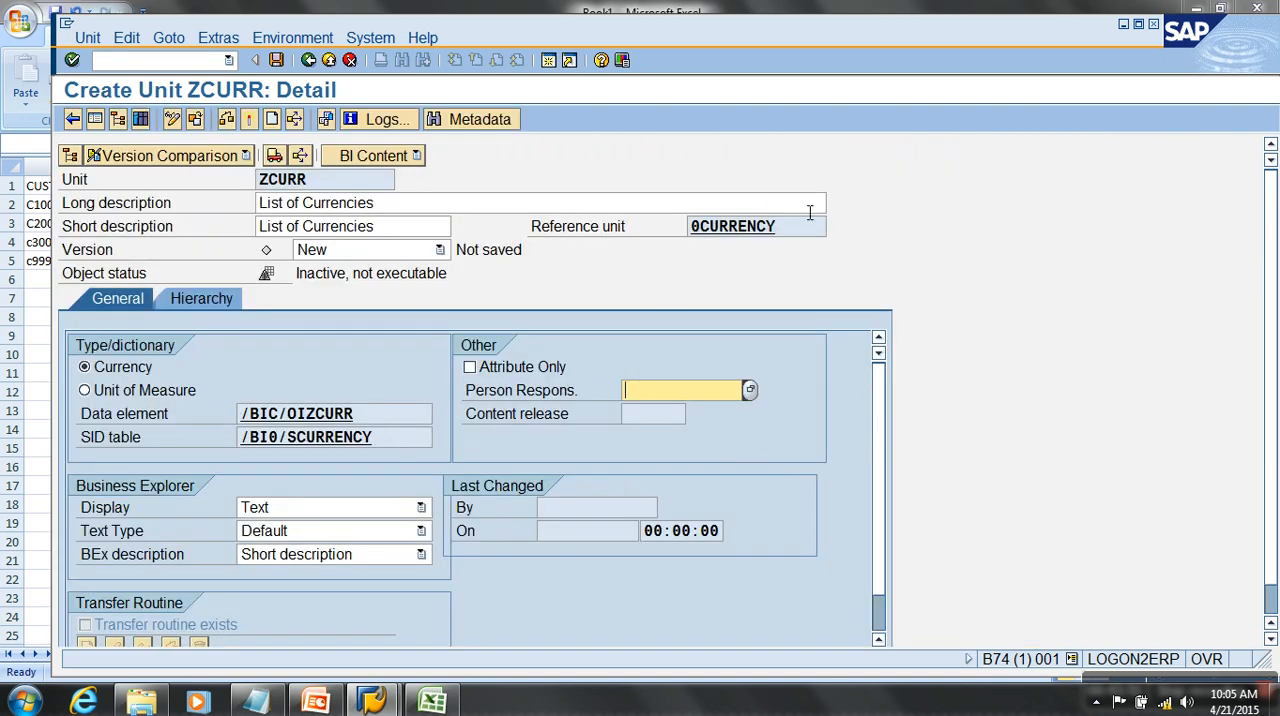
{"action": "left_click_drag", "start_coordinate": [778, 227], "coordinate": [678, 228]}
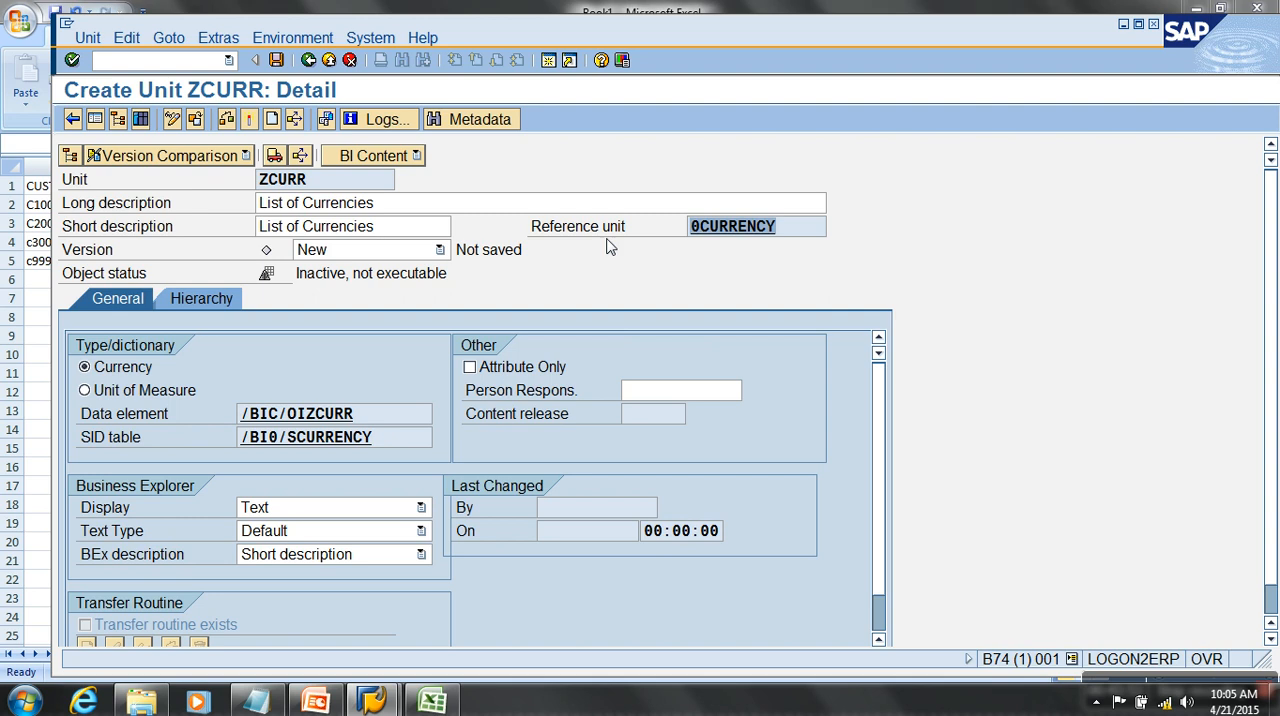
{"action": "left_click_drag", "start_coordinate": [356, 188], "coordinate": [256, 186]}
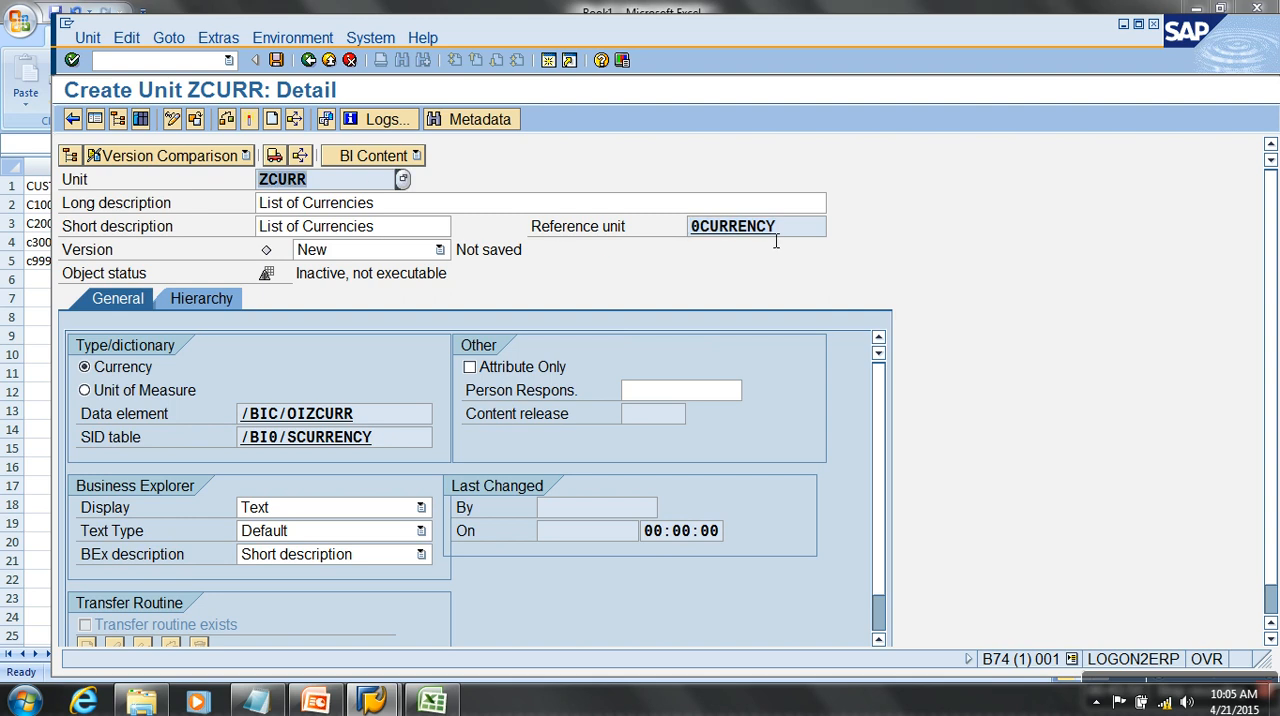
- Try the Unit of Measure type for ZCURR, return it to Currency and activate the unit
{"action": "left_click", "coordinate": [130, 391]}
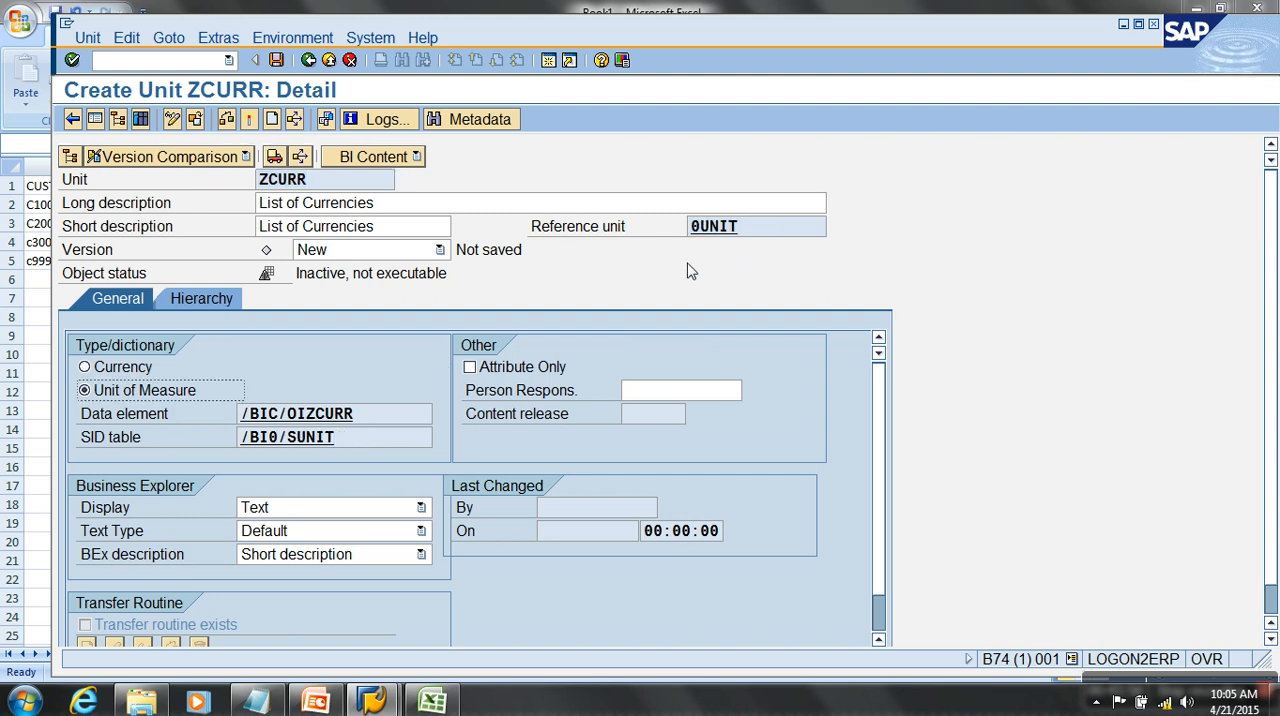
{"action": "left_click", "coordinate": [768, 232]}
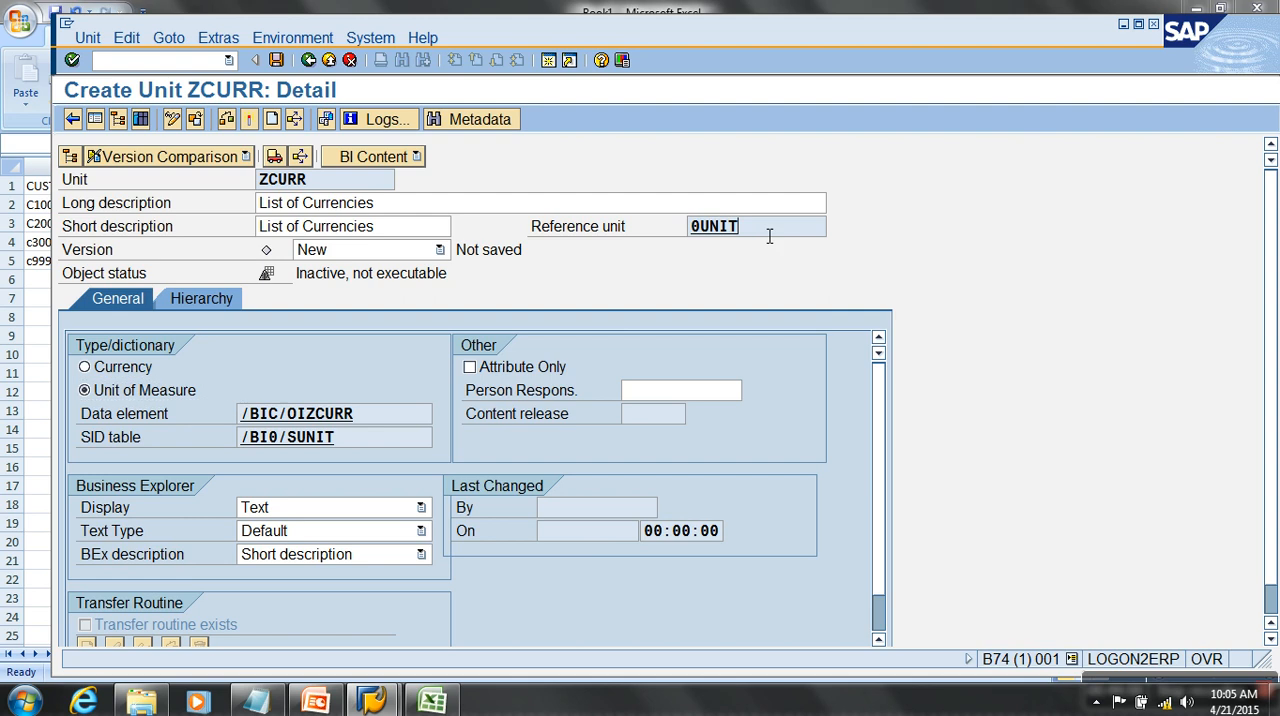
{"action": "left_click", "coordinate": [124, 370]}
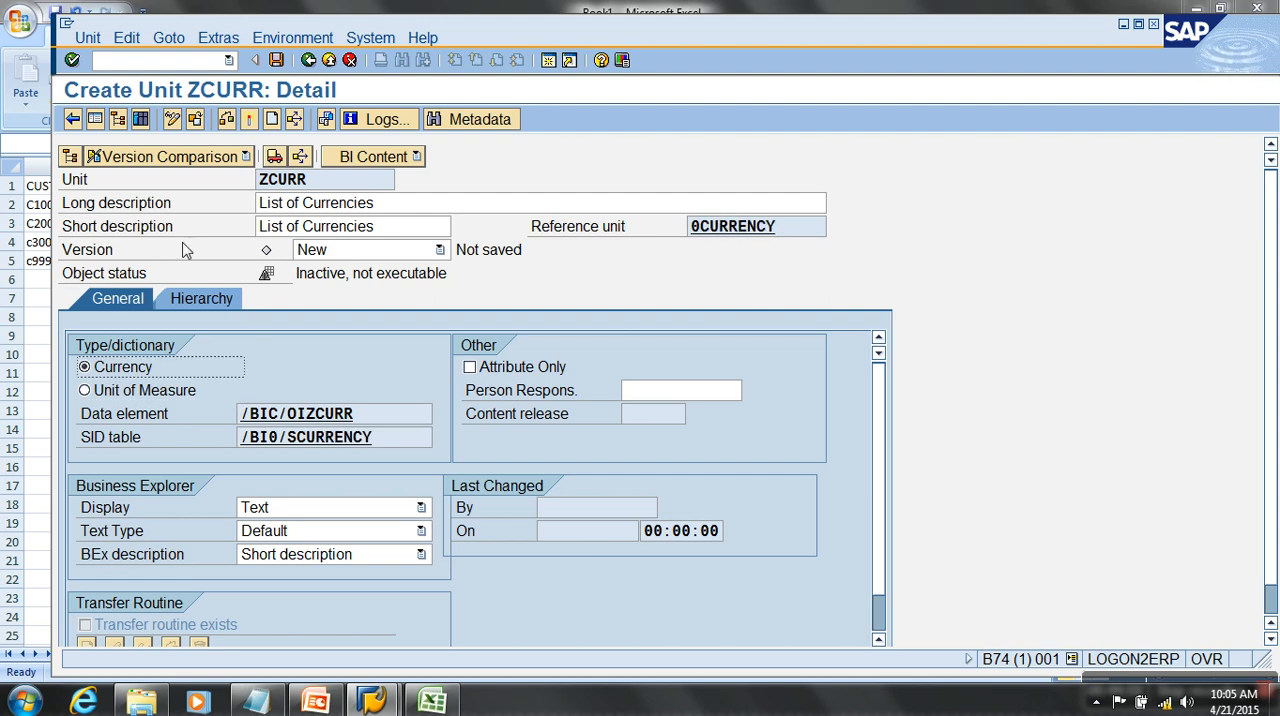
{"action": "left_click", "coordinate": [249, 119]}
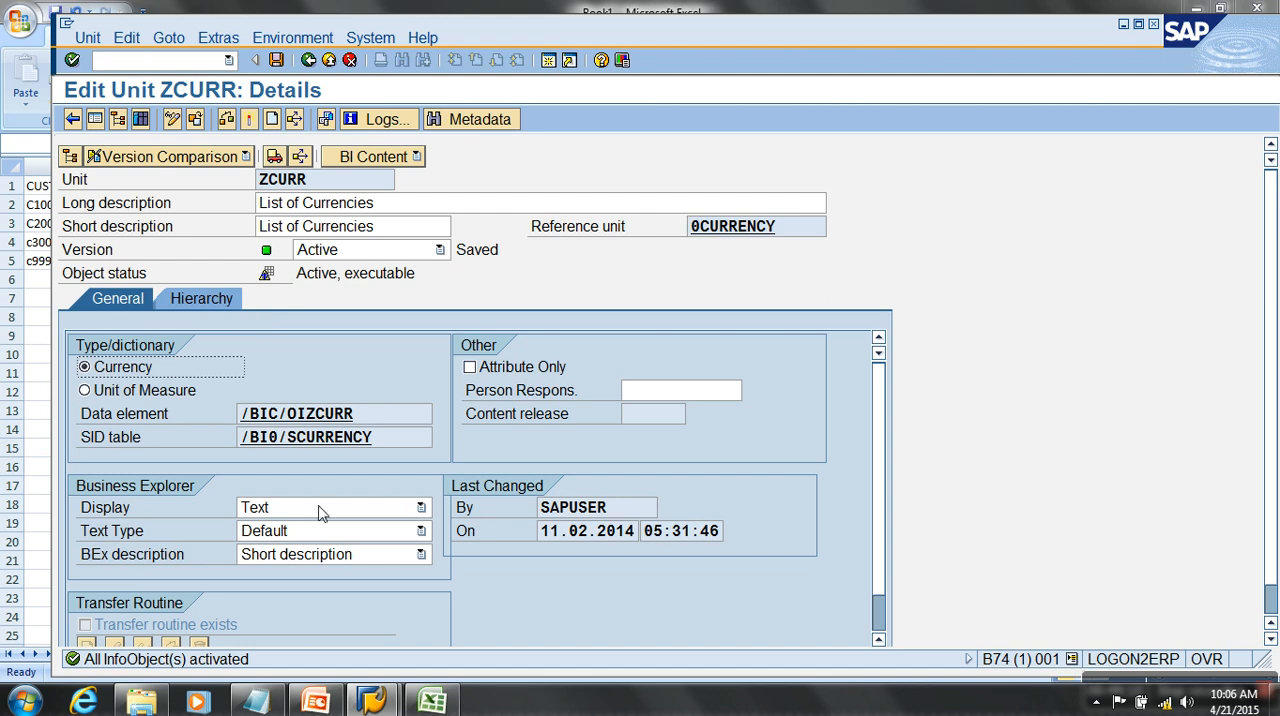
- Switch to the Excel workbook and compare the REVENUE - INR column with the Order Value and 0CURRENCY columns
{"action": "left_click", "coordinate": [432, 700]}
{"action": "left_click", "coordinate": [536, 246]}
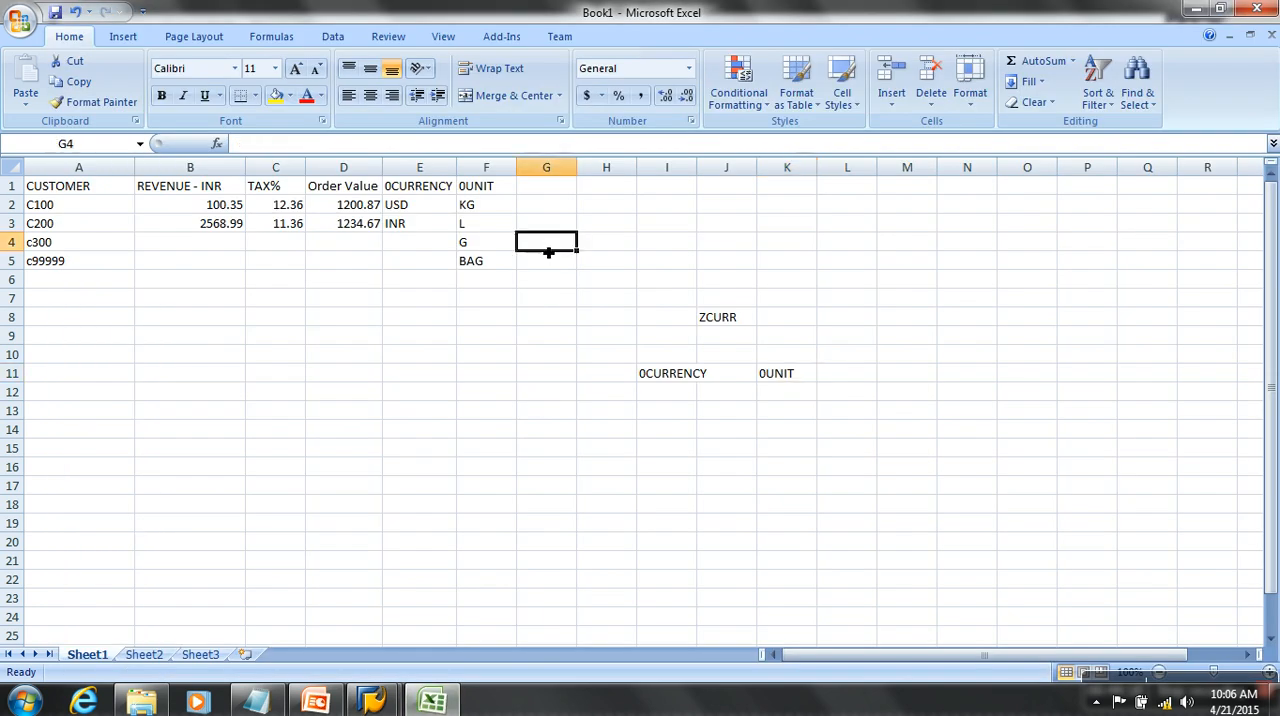
{"action": "left_click", "coordinate": [437, 190]}
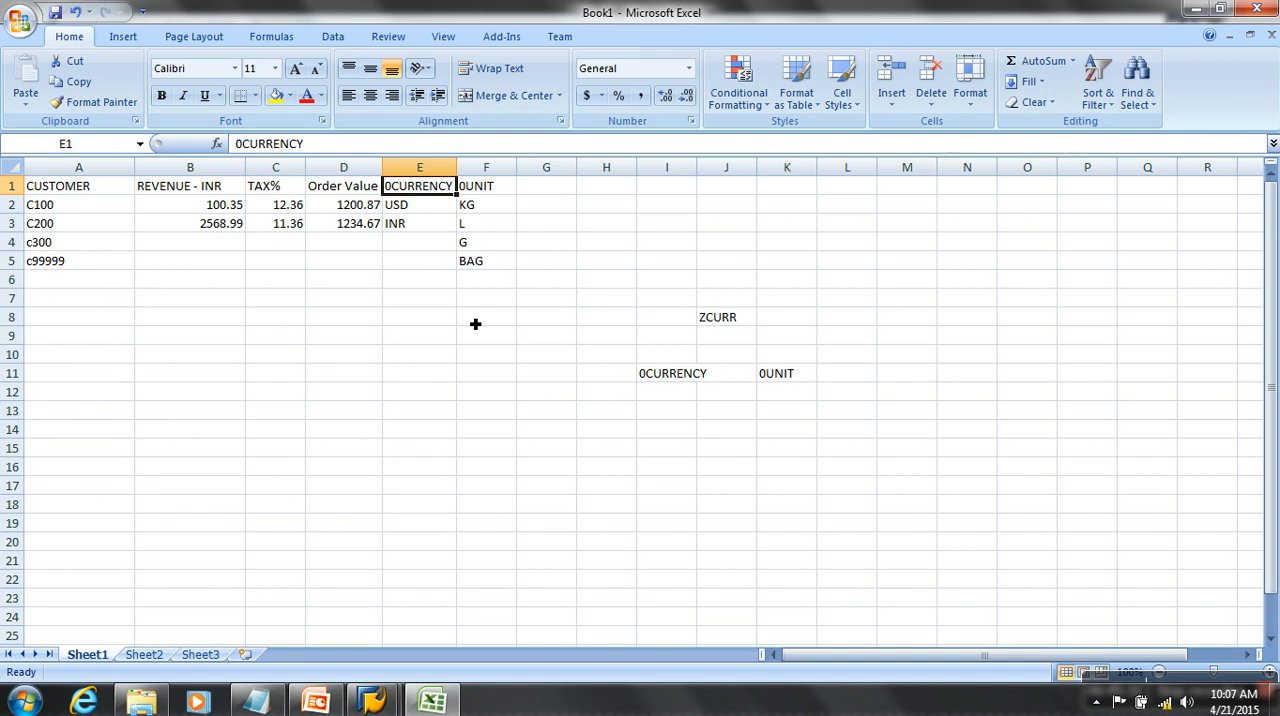
{"action": "left_click_drag", "start_coordinate": [354, 186], "coordinate": [407, 319]}
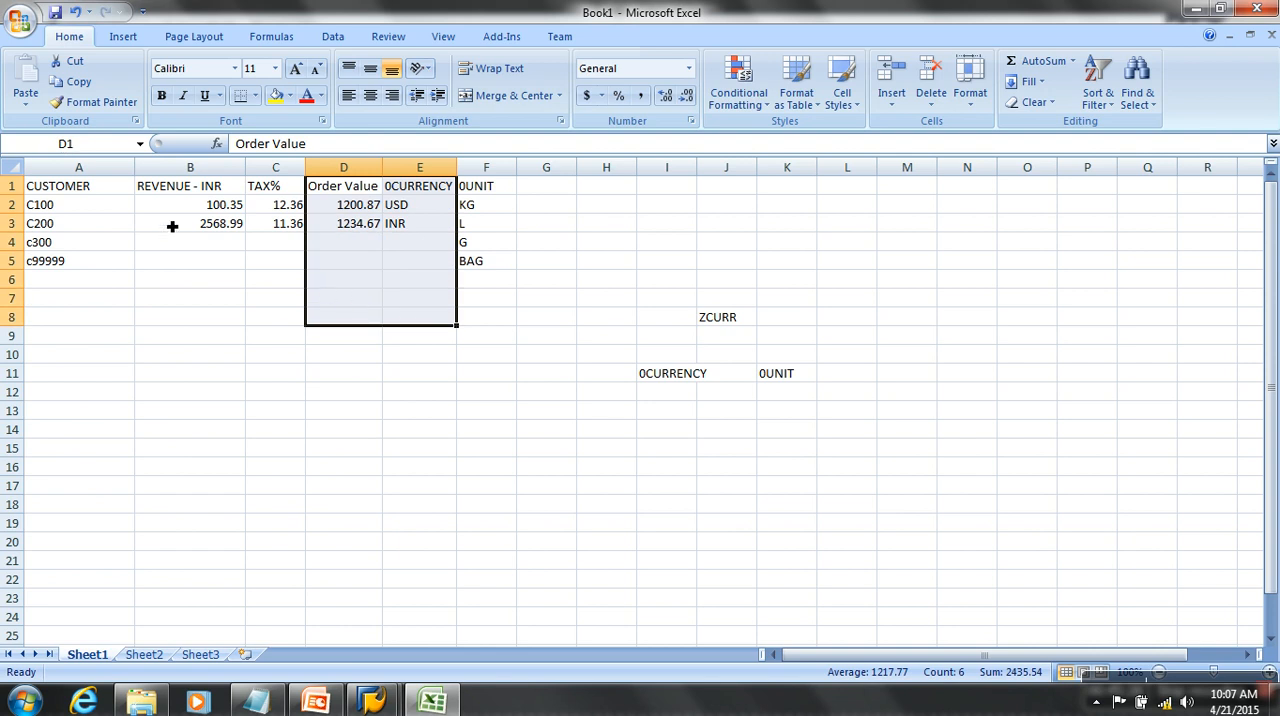
{"action": "left_click_drag", "start_coordinate": [183, 188], "coordinate": [220, 316]}
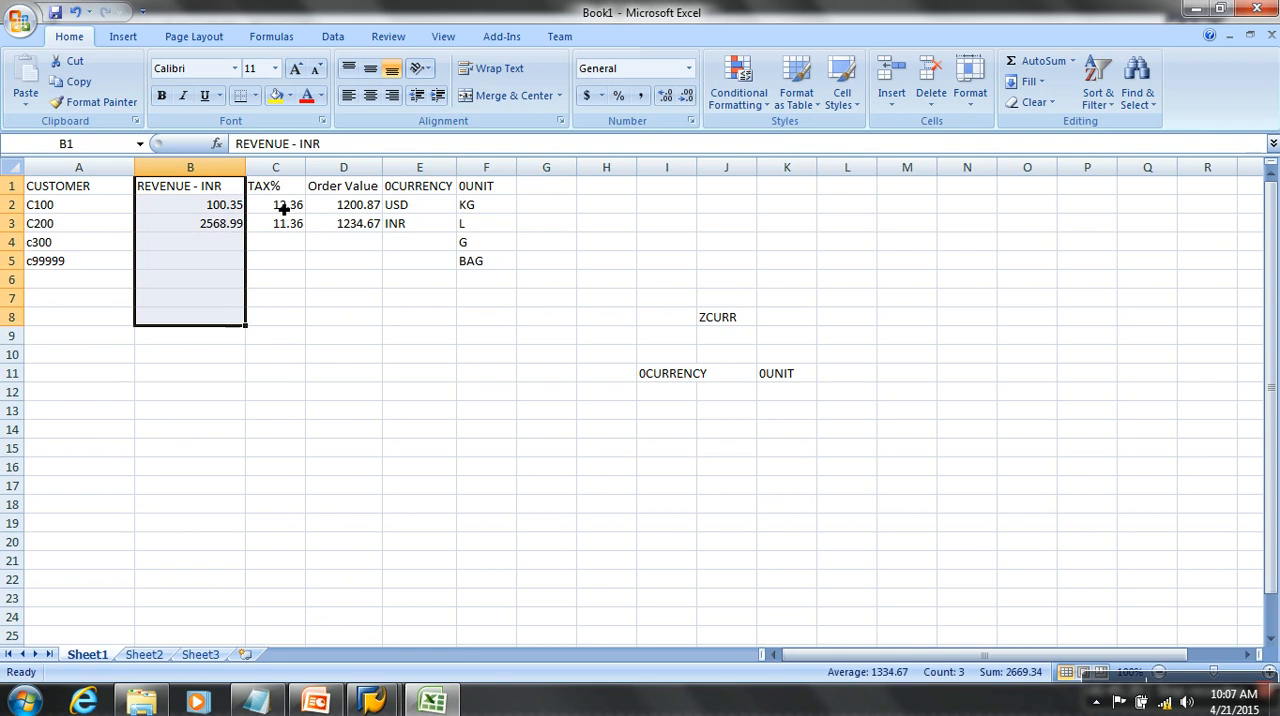
{"action": "left_click_drag", "start_coordinate": [366, 191], "coordinate": [422, 297]}
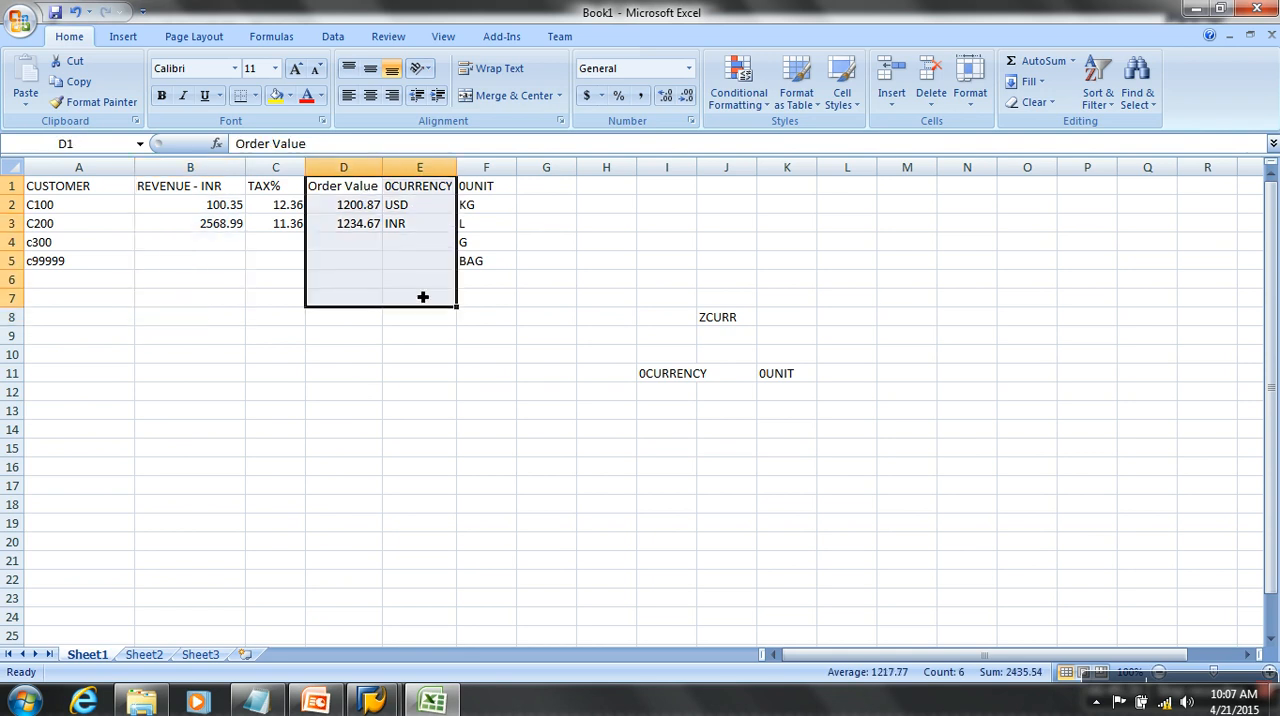
- Return to the SAP InfoObjects tree from the ZCURR details and collapse the Not assigned units catalog and Unassigned Nodes InfoArea
{"action": "left_click", "coordinate": [372, 700]}
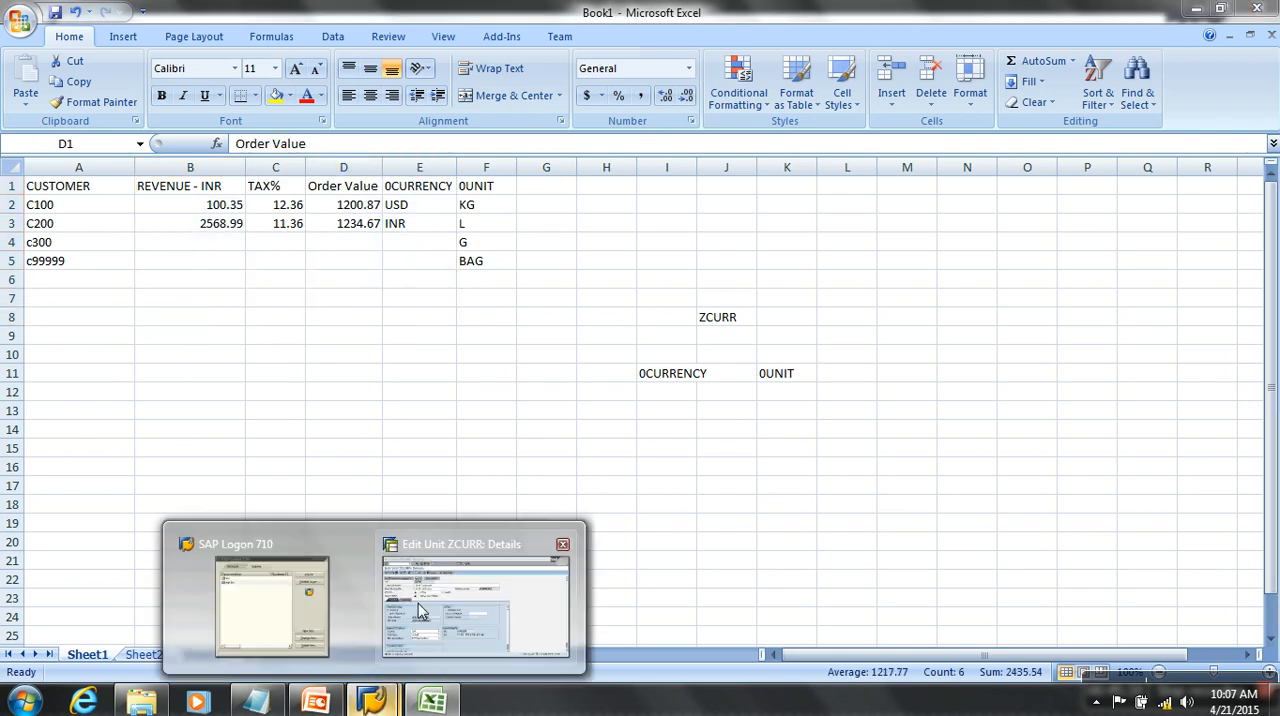
{"action": "left_click", "coordinate": [419, 602]}
{"action": "left_click", "coordinate": [329, 60]}
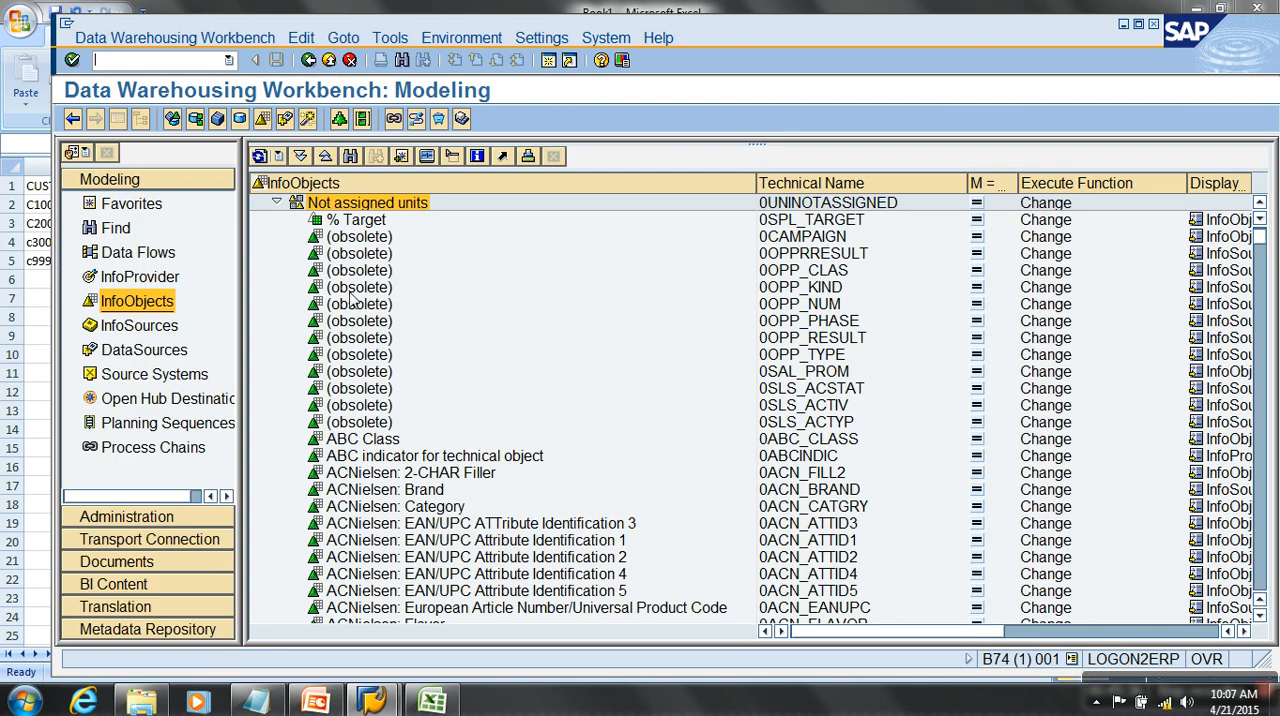
{"action": "left_click", "coordinate": [276, 202]}
{"action": "scroll", "coordinate": [277, 205], "scroll_direction": "up", "scroll_amount": 1}
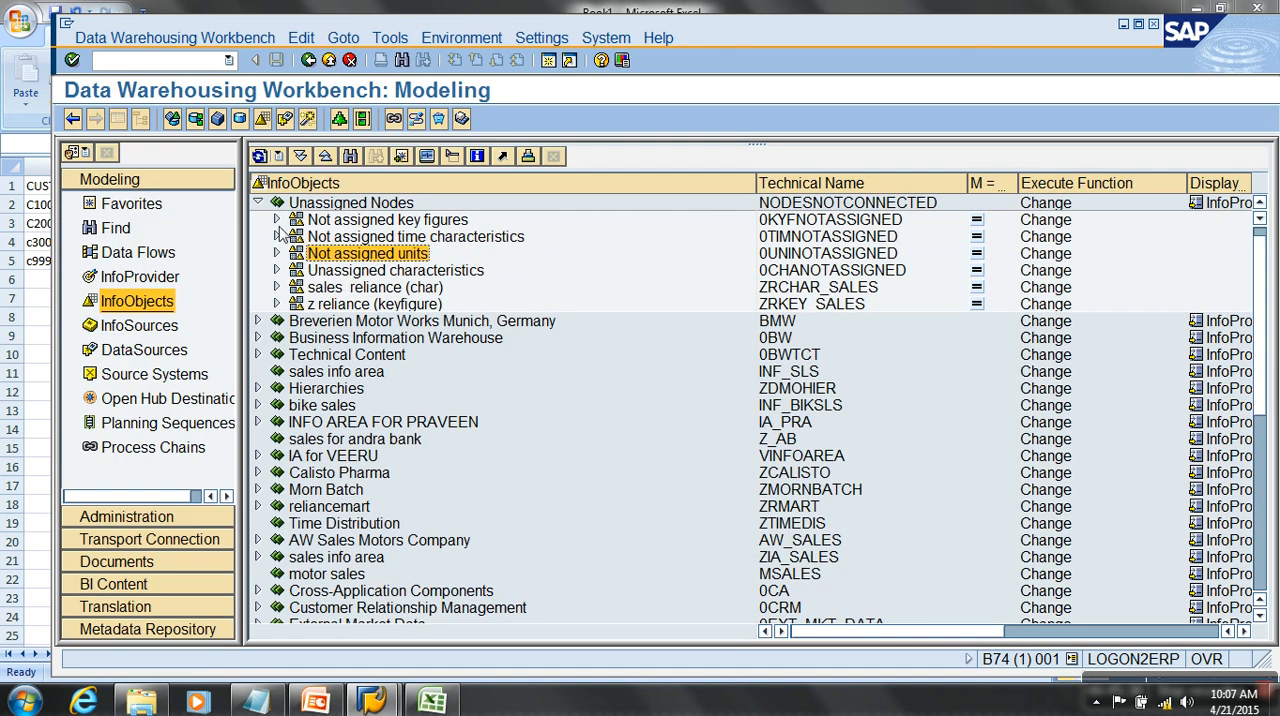
{"action": "left_click", "coordinate": [259, 203]}
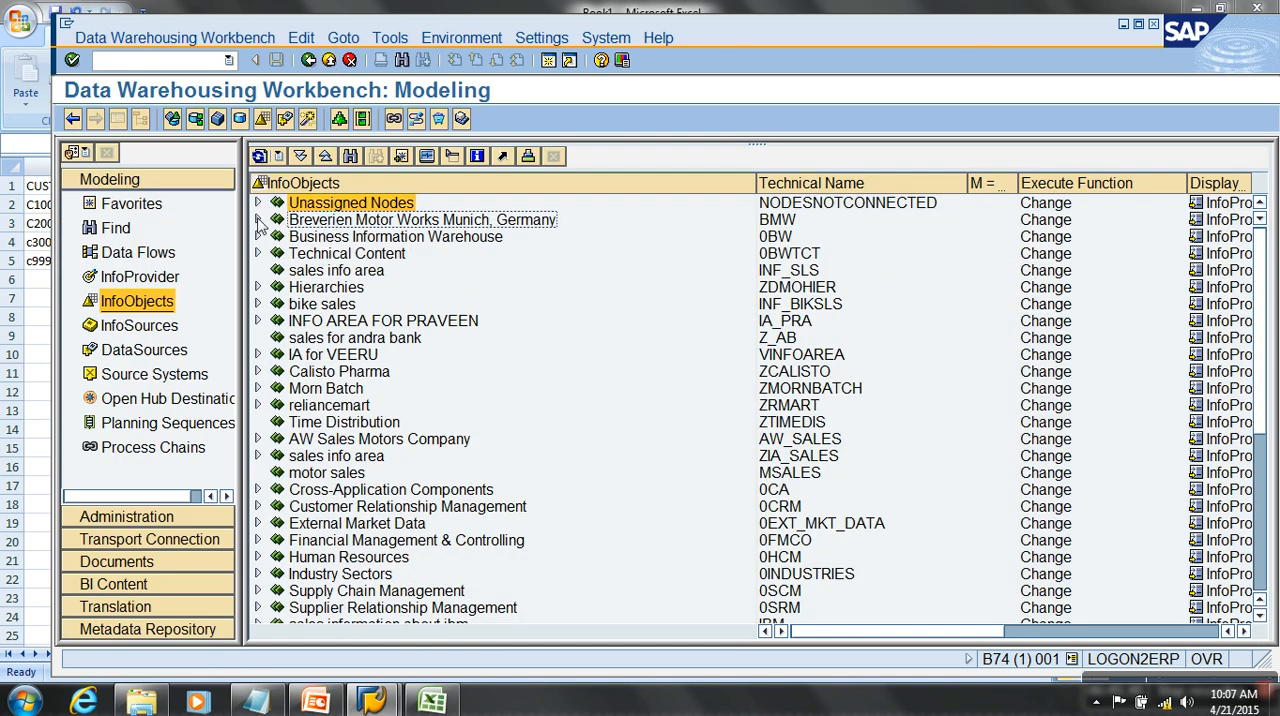
- Create the key figure BMWORDVAL with the long description "Order Value" in the BM SALES (Kfig) catalog of Breverien Motor Works Munich, Germany
{"action": "left_click", "coordinate": [258, 220]}
{"action": "right_click", "coordinate": [418, 289]}
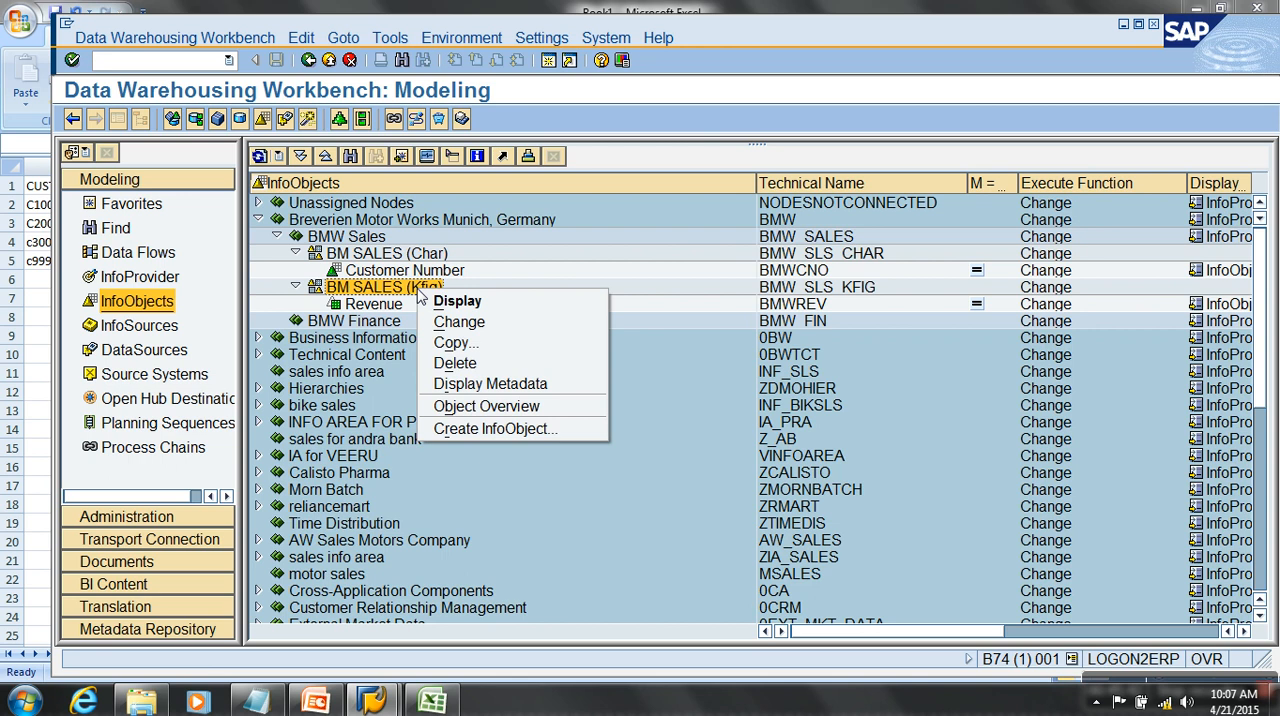
{"action": "left_click", "coordinate": [496, 429]}
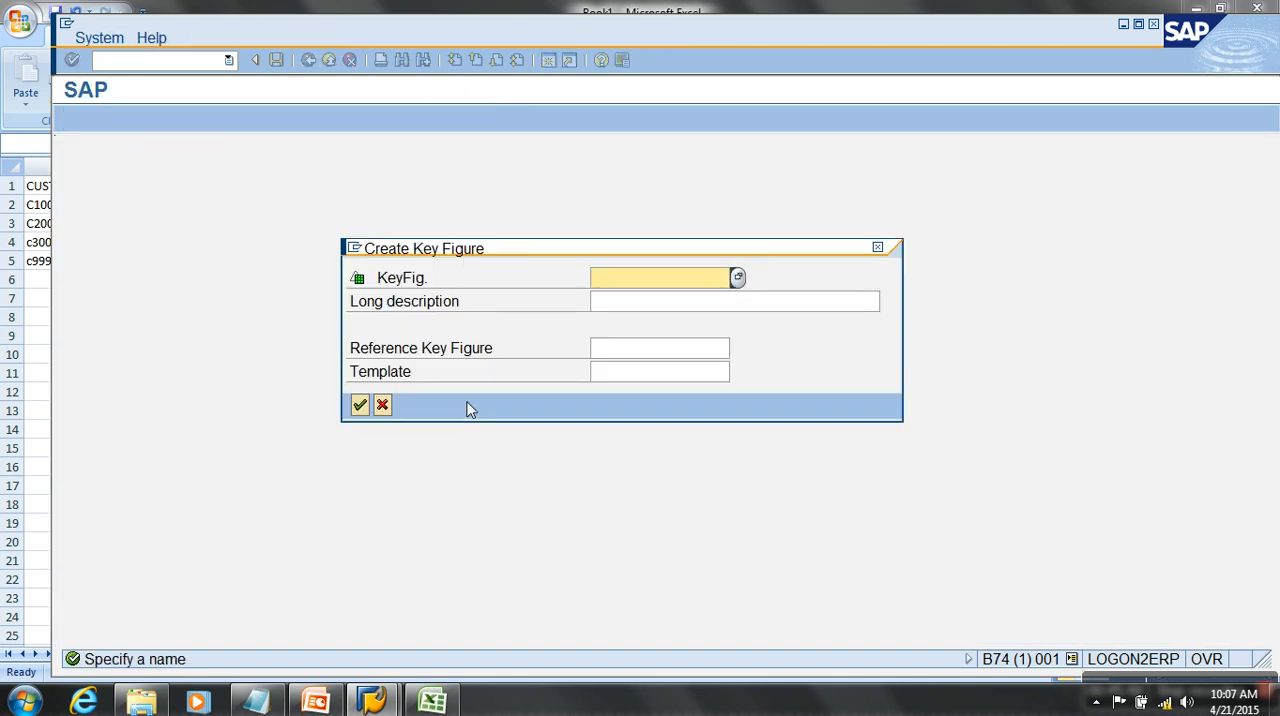
{"action": "type", "text": "bmwor"}
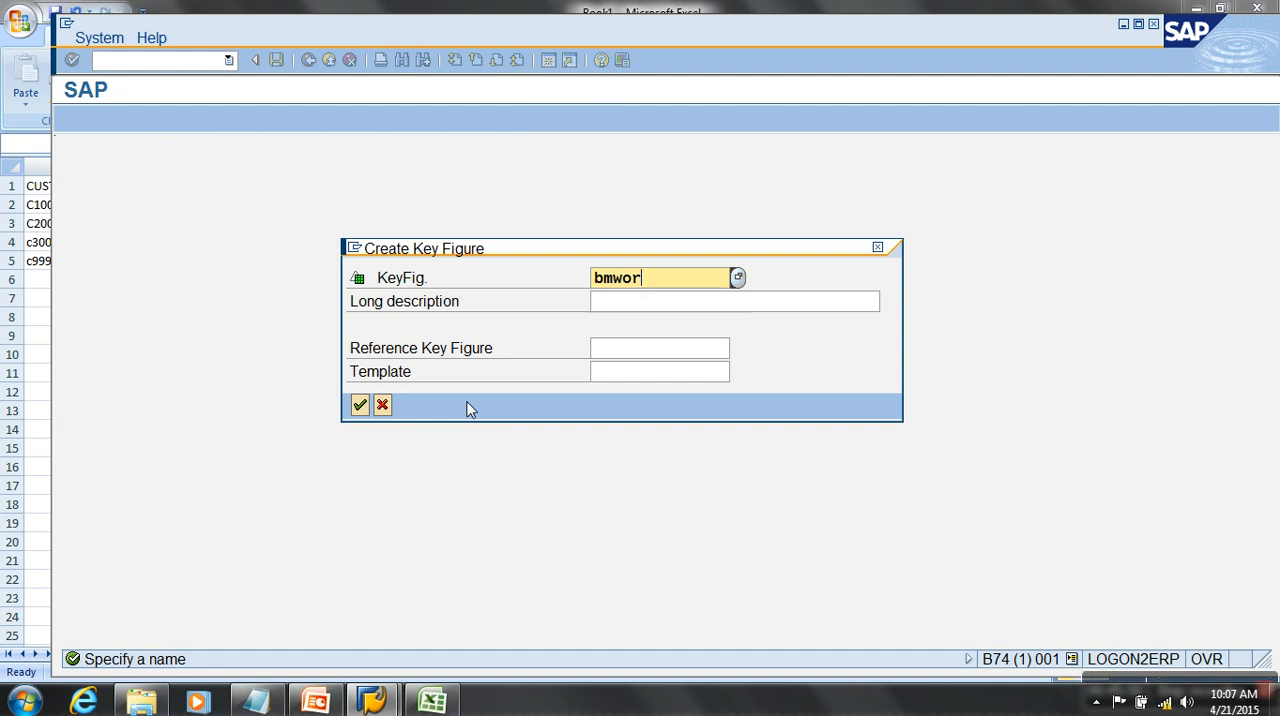
{"action": "type", "text": "dval"}
{"action": "key", "text": "Tab"}
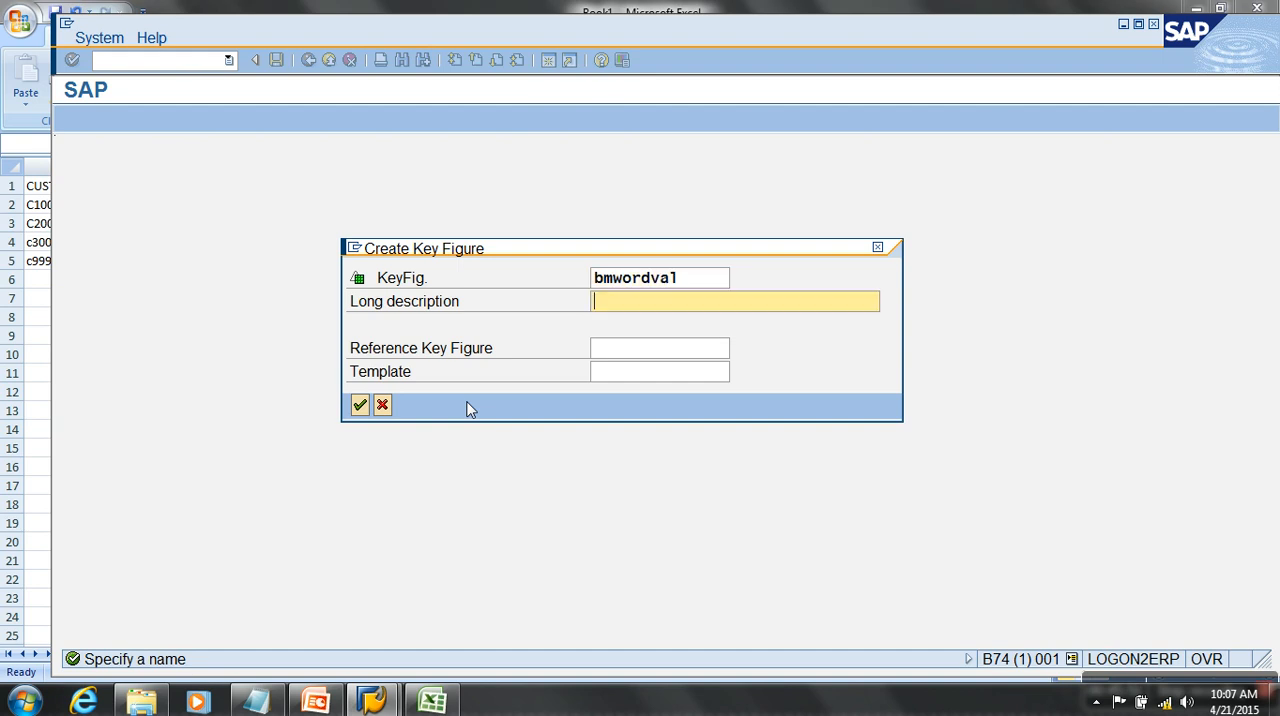
{"action": "type", "text": "Order Value"}
{"action": "key", "text": "Return"}
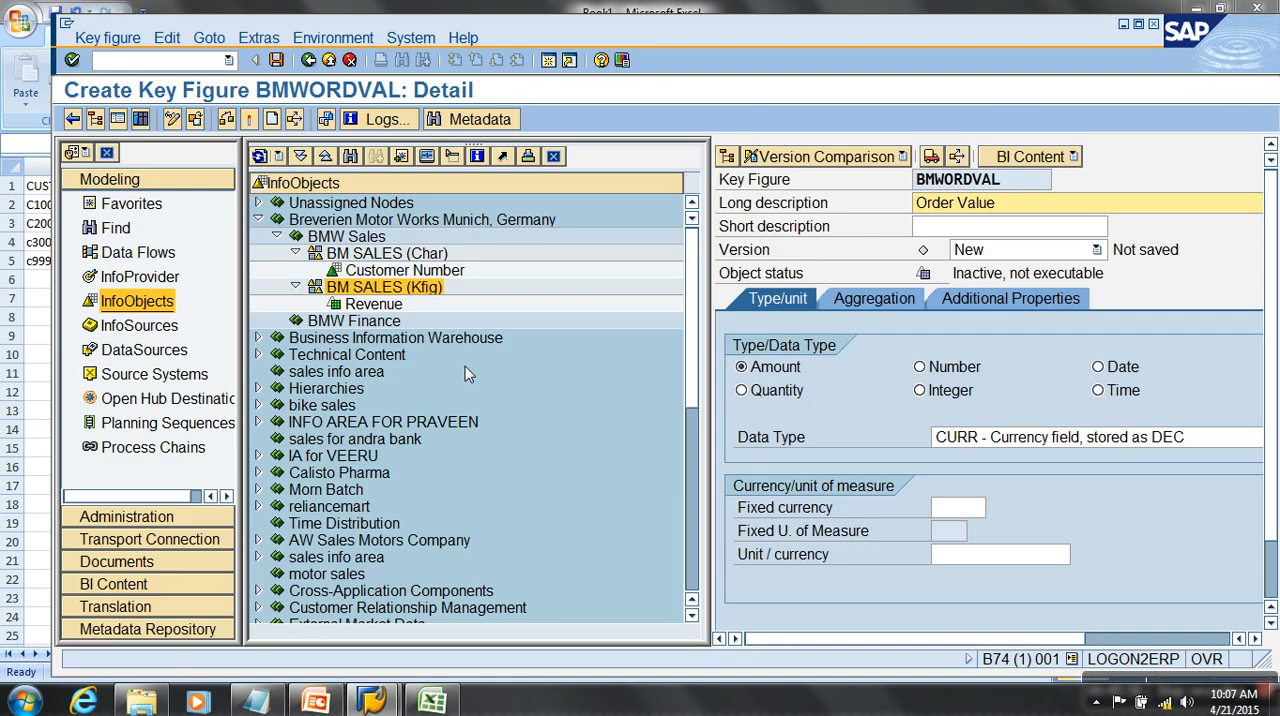
- Show the BMWORDVAL details at full width and set the key figure's type to Amount after trying Integer and Quantity
{"action": "left_click", "coordinate": [946, 392]}
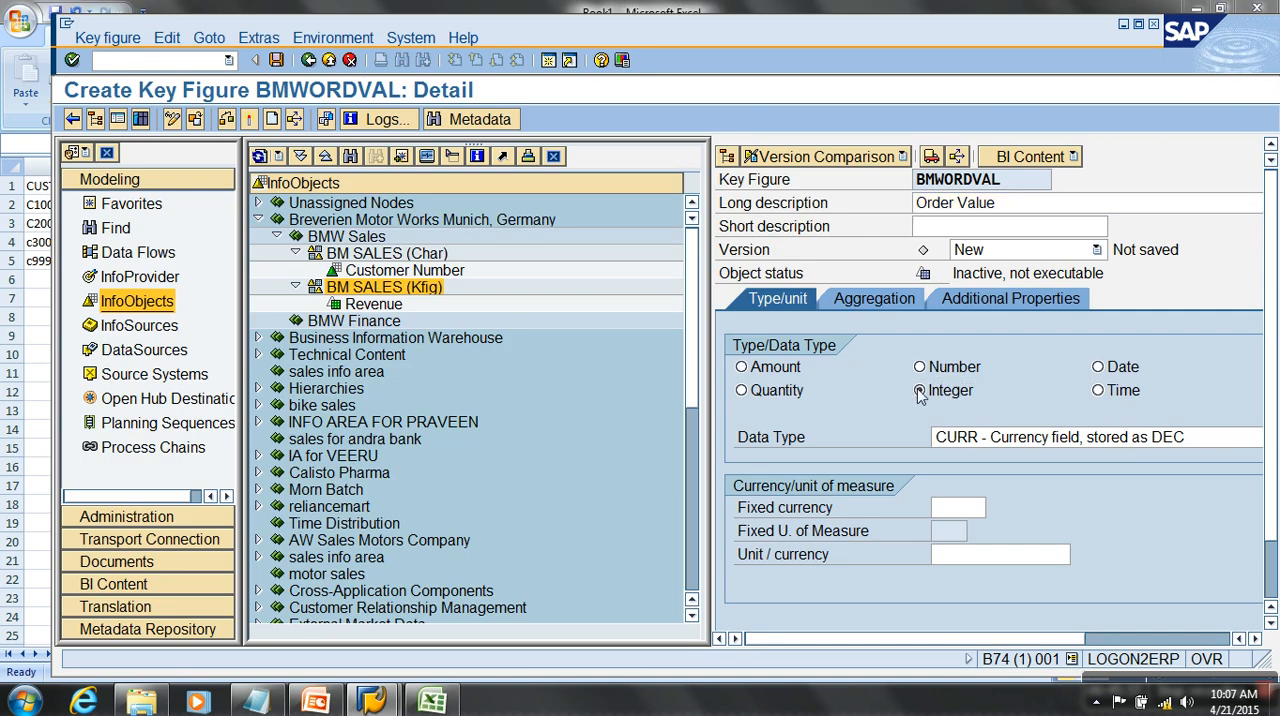
{"action": "left_click", "coordinate": [117, 120]}
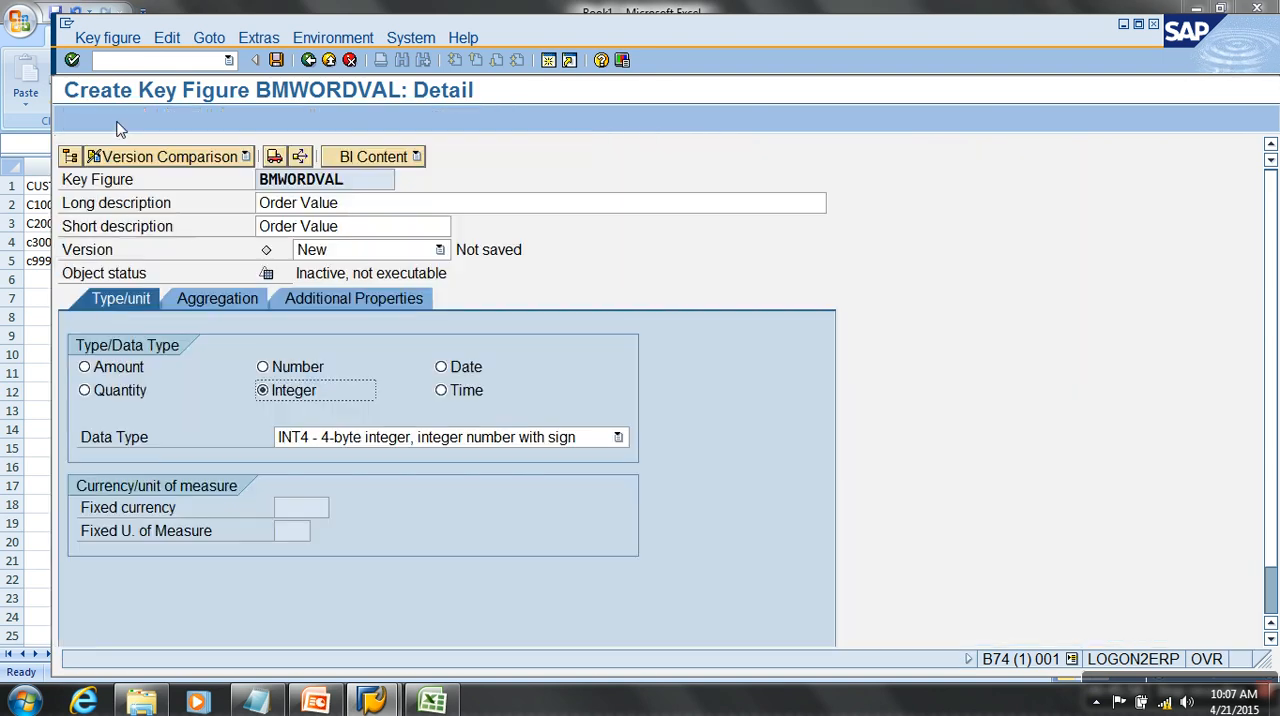
{"action": "left_click", "coordinate": [120, 390]}
{"action": "left_click", "coordinate": [118, 367]}
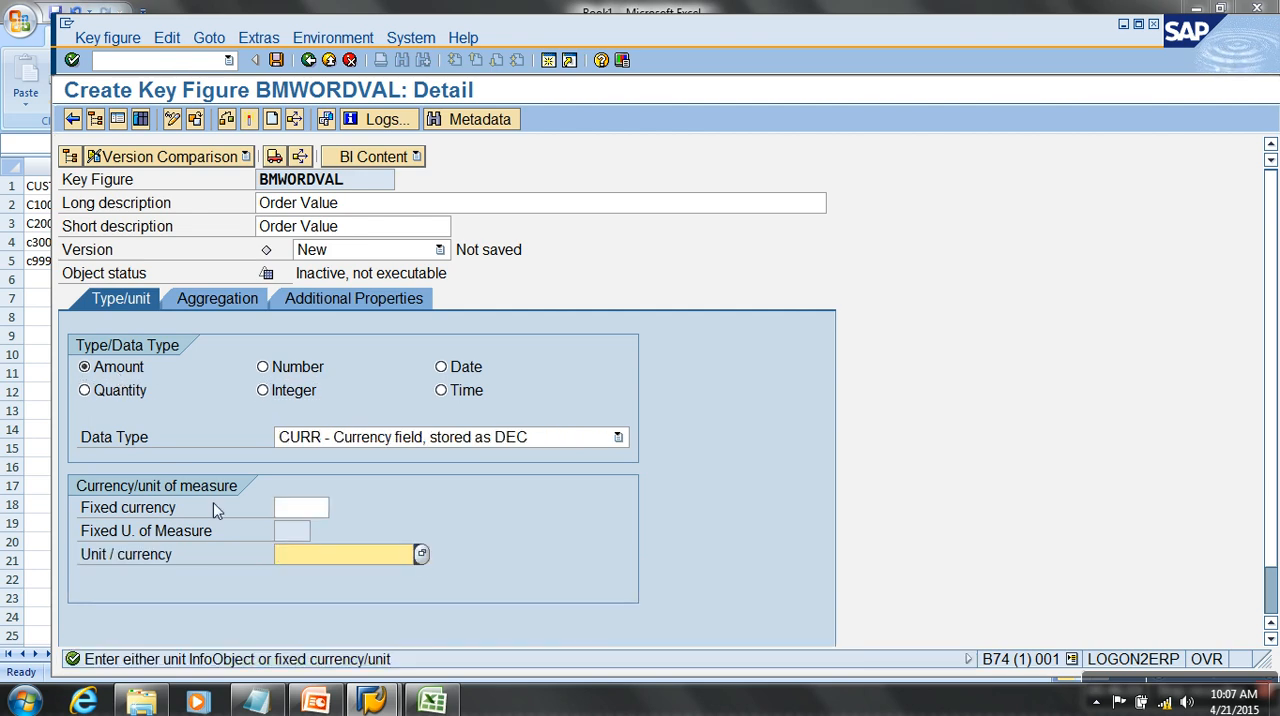
- Review the 0CURRENCY column in the Excel workbook, and set BMWORDVAL's Unit / currency to 0CURRENCY in SAP
{"action": "left_click", "coordinate": [293, 510]}
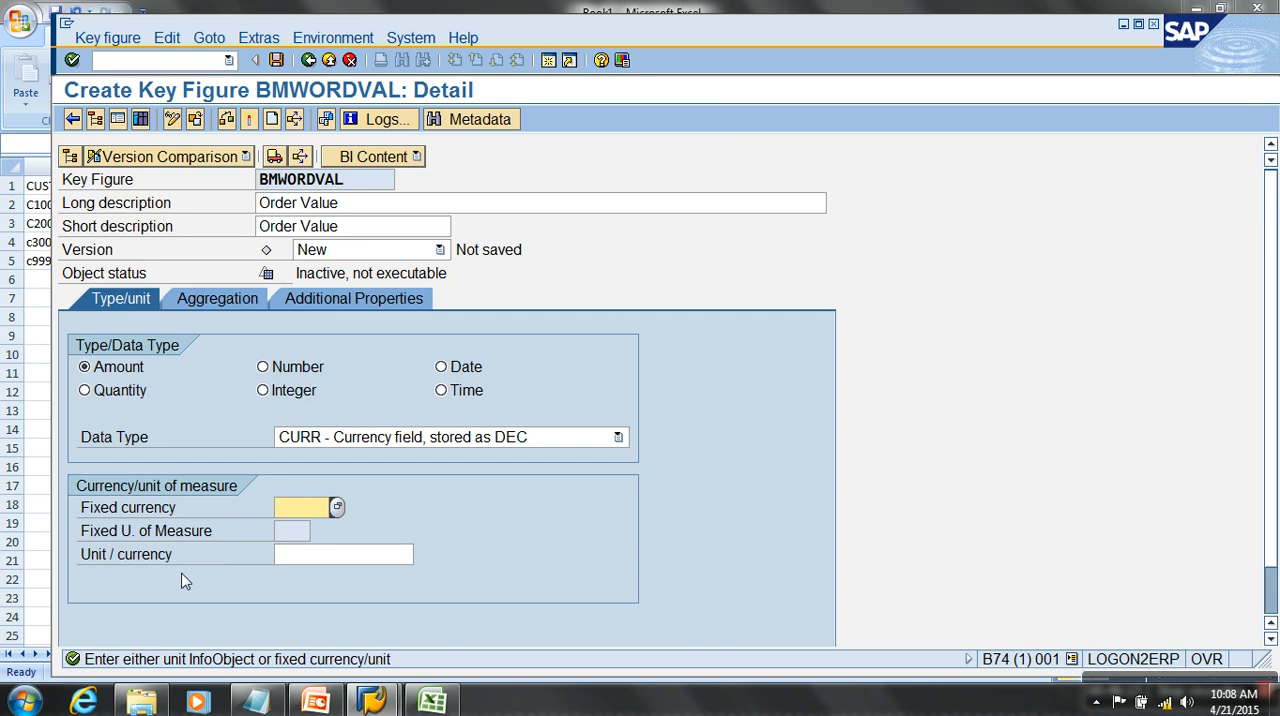
{"action": "left_click", "coordinate": [432, 701]}
{"action": "left_click_drag", "start_coordinate": [429, 190], "coordinate": [457, 493]}
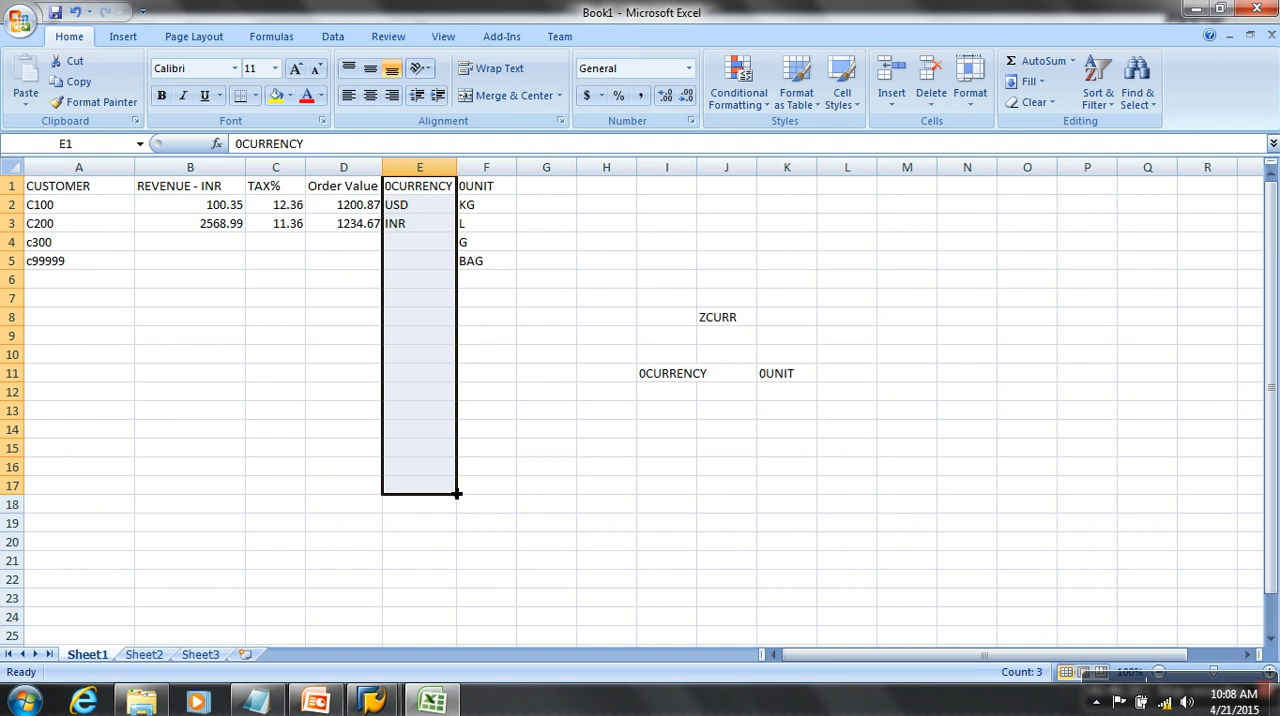
{"action": "key", "text": "alt+Tab"}
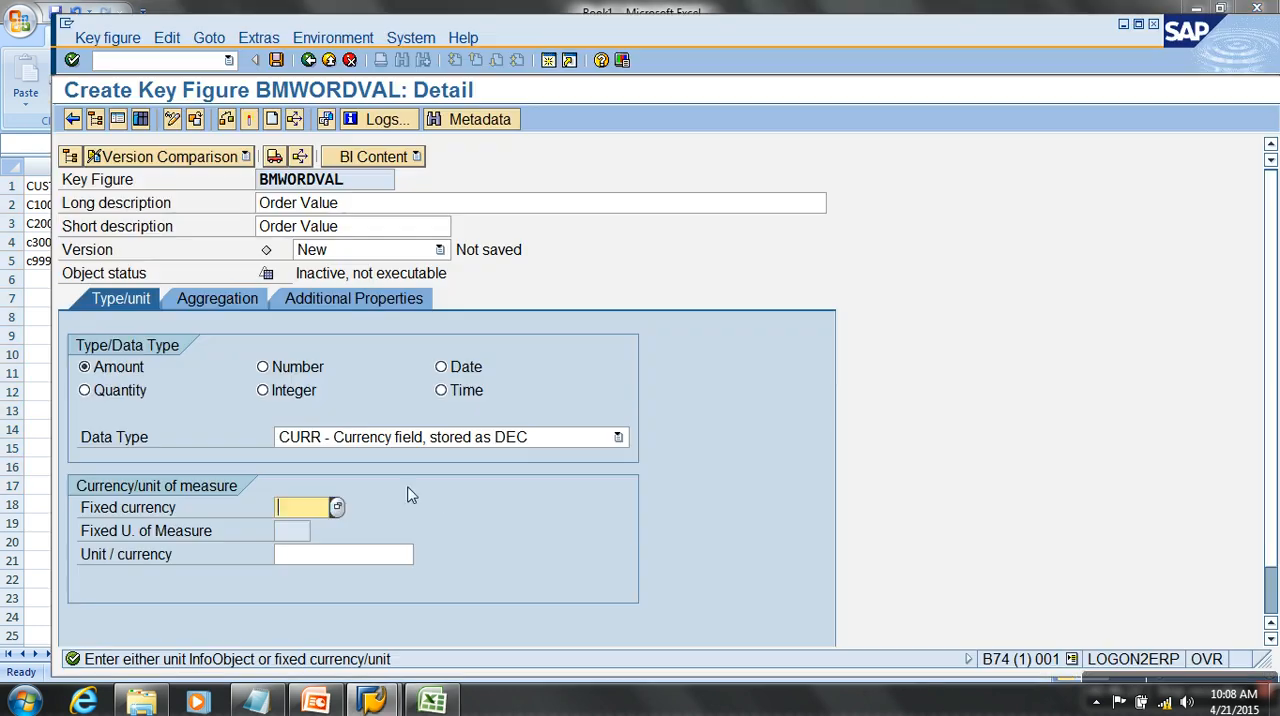
{"action": "left_click", "coordinate": [335, 556]}
{"action": "type", "text": "0currency"}
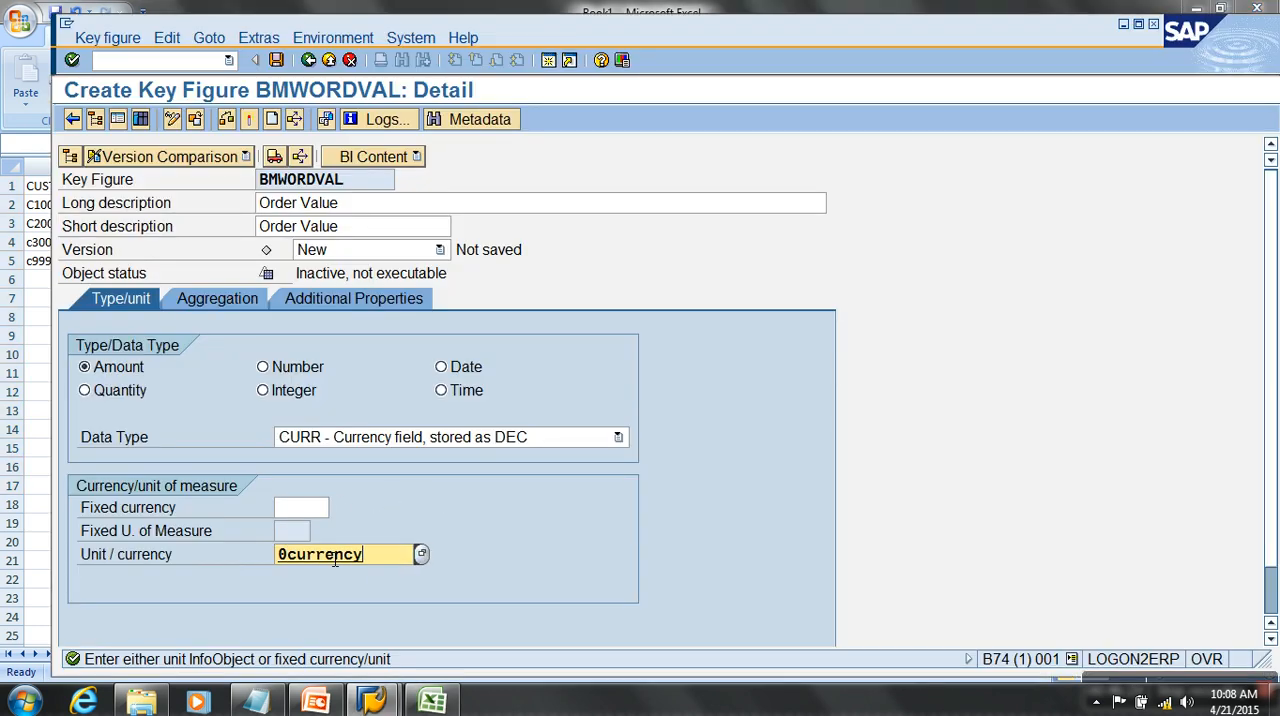
{"action": "key", "text": "Return"}
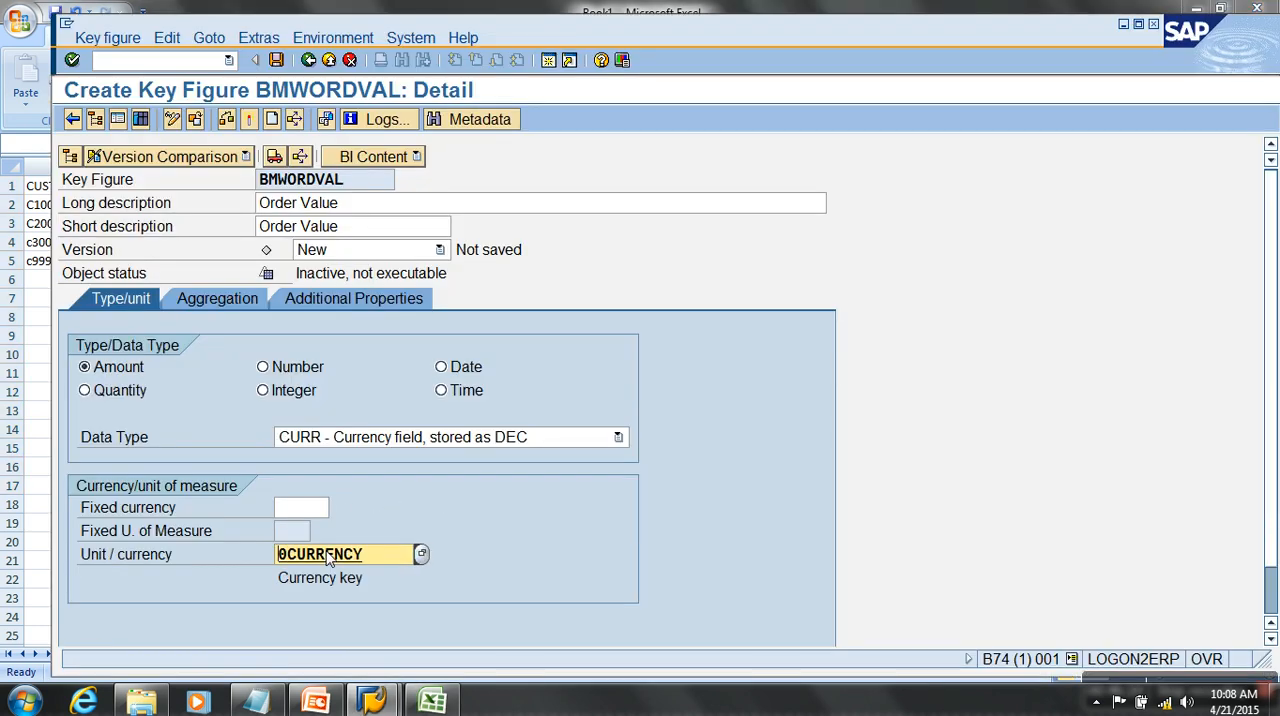
- Set BMWORDVAL's Unit / currency to ZCURR and activate the key figure
{"action": "left_click_drag", "start_coordinate": [372, 184], "coordinate": [249, 197]}
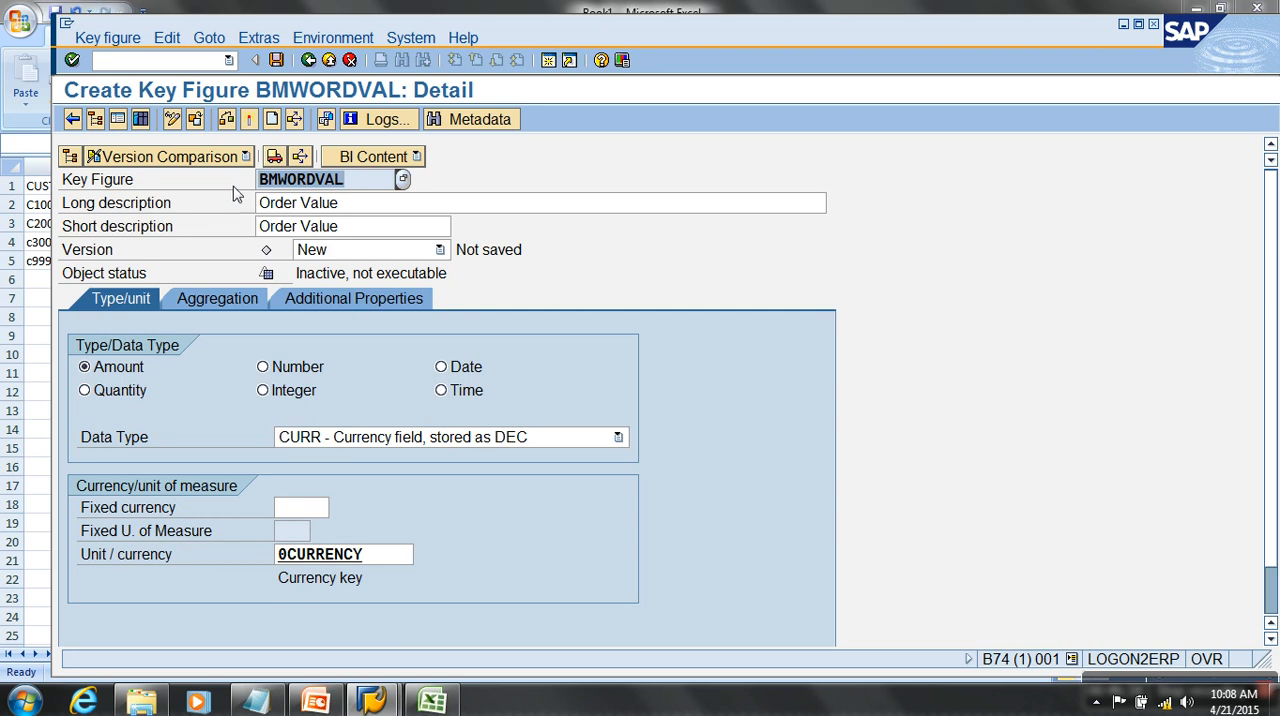
{"action": "double_click", "coordinate": [405, 554]}
{"action": "type", "text": "zcurr"}
{"action": "key", "text": "Return"}
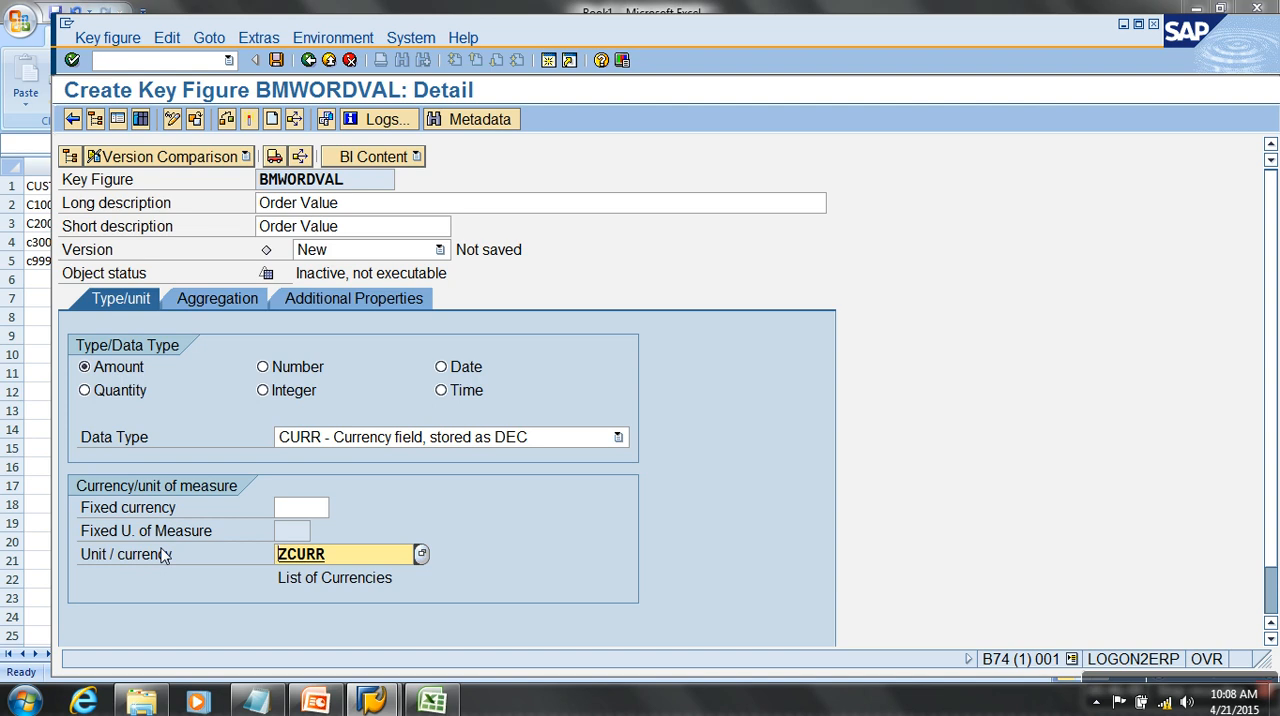
{"action": "left_click", "coordinate": [248, 119]}
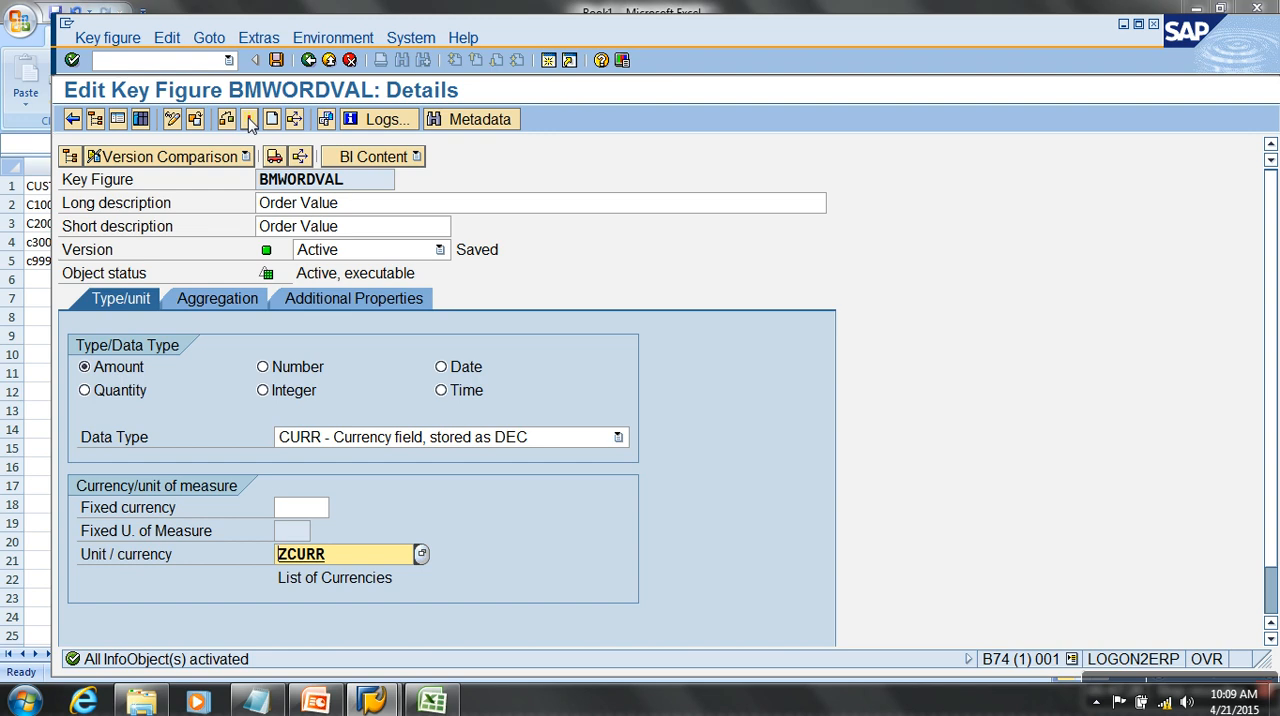
- Switch to the Excel workbook and enter the currency symbols "$" in G8 and "Rs." in G9
{"action": "left_click", "coordinate": [432, 700]}
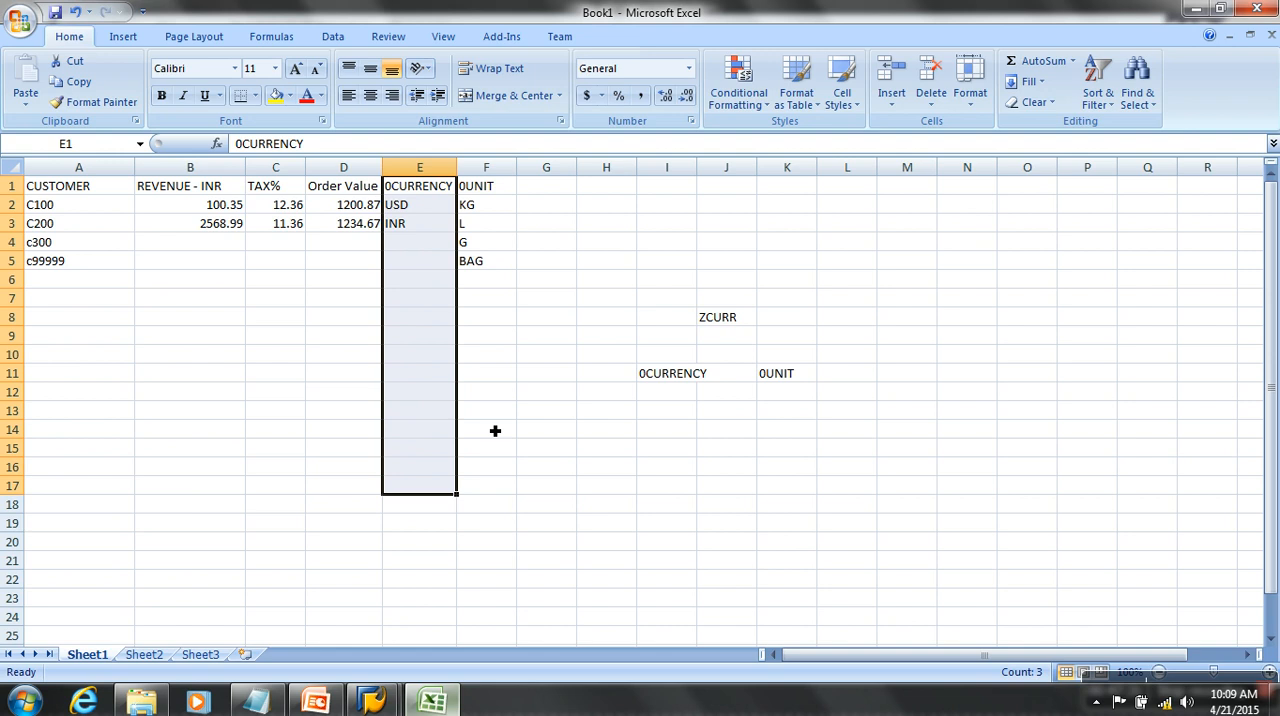
{"action": "left_click", "coordinate": [546, 317]}
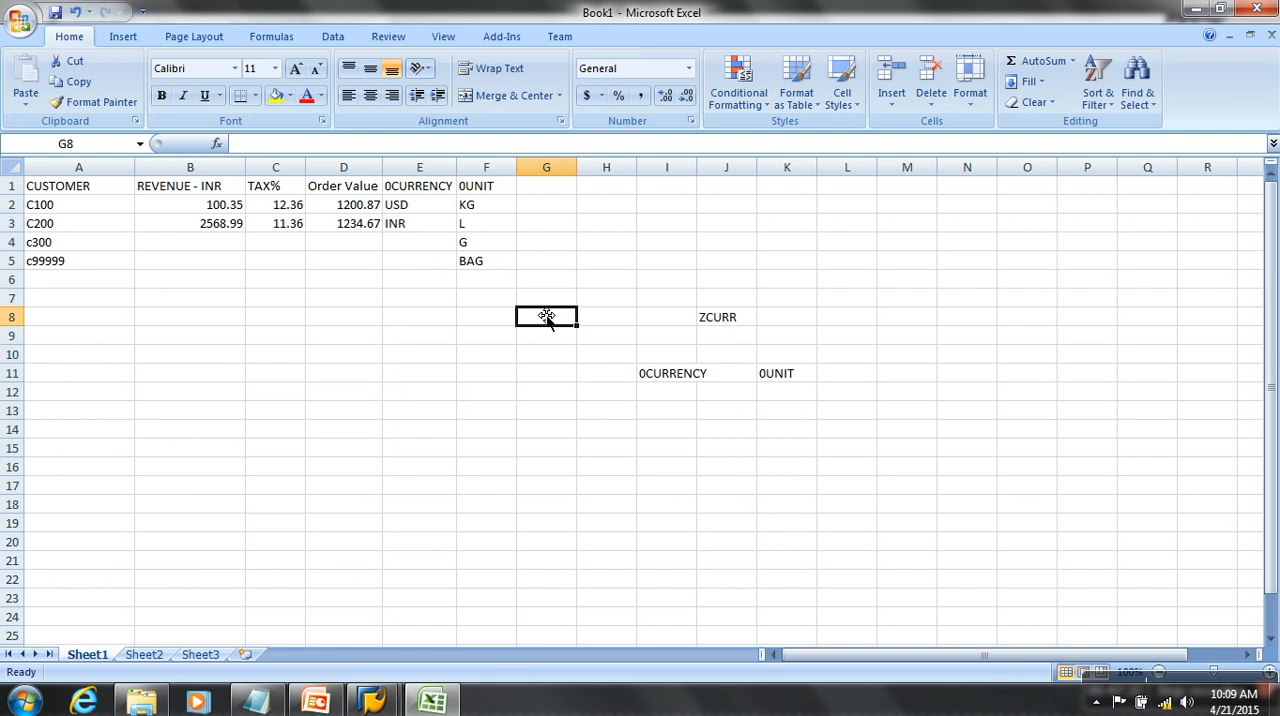
{"action": "type", "text": "$"}
{"action": "key", "text": "Return"}
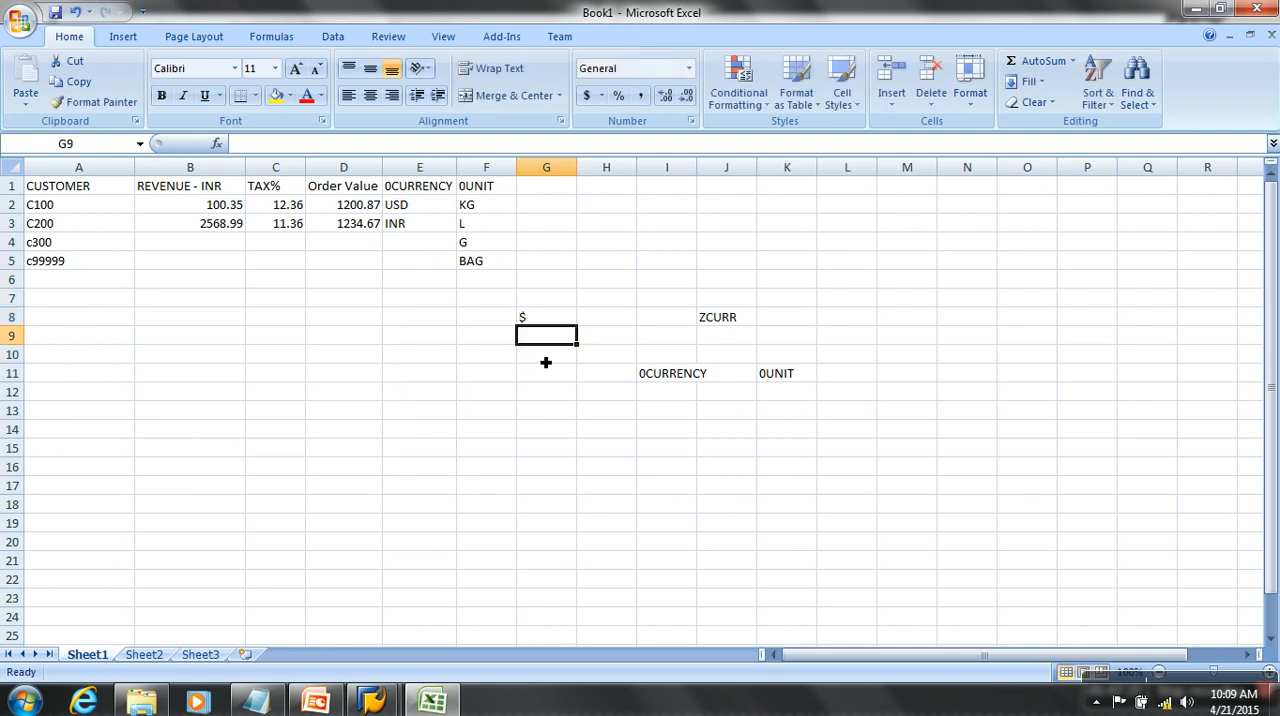
{"action": "type", "text": "Rs."}
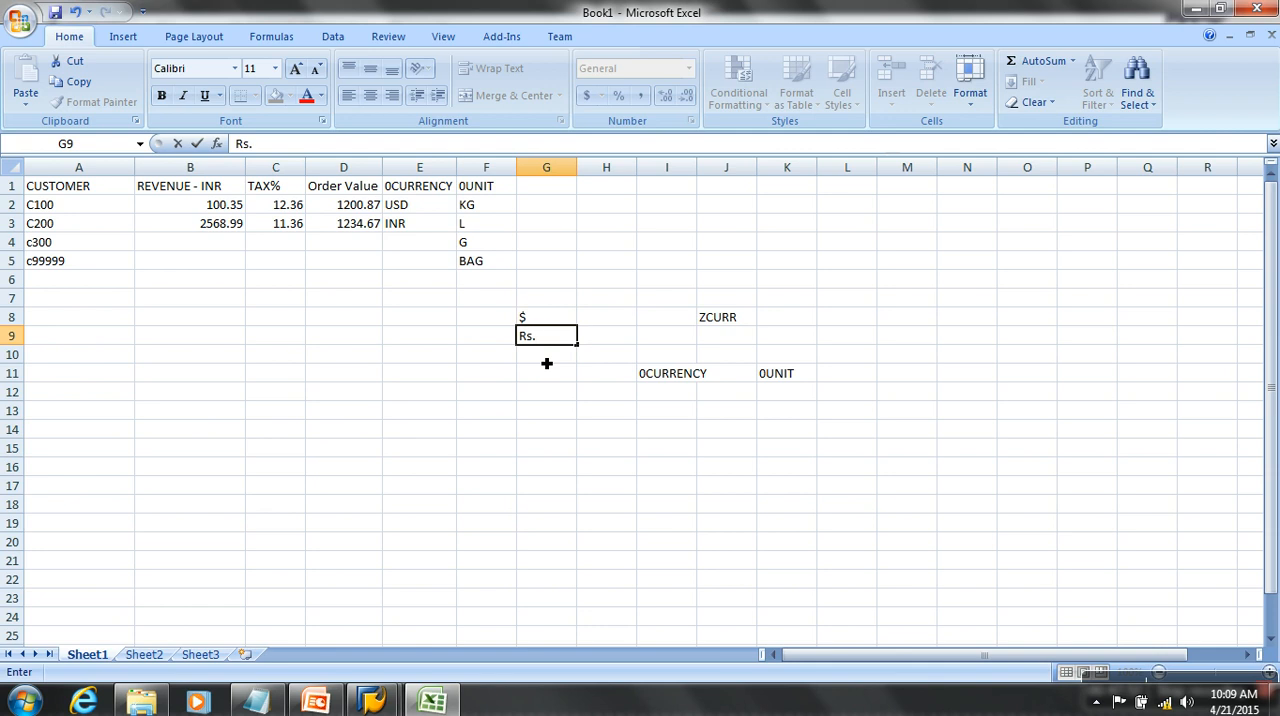
- Switch back to SAP, activate BMWORDVAL again, and return to the BM SALES (Kfig) catalog in the InfoObjects tree
{"action": "left_click", "coordinate": [370, 703]}
{"action": "left_click", "coordinate": [449, 645]}
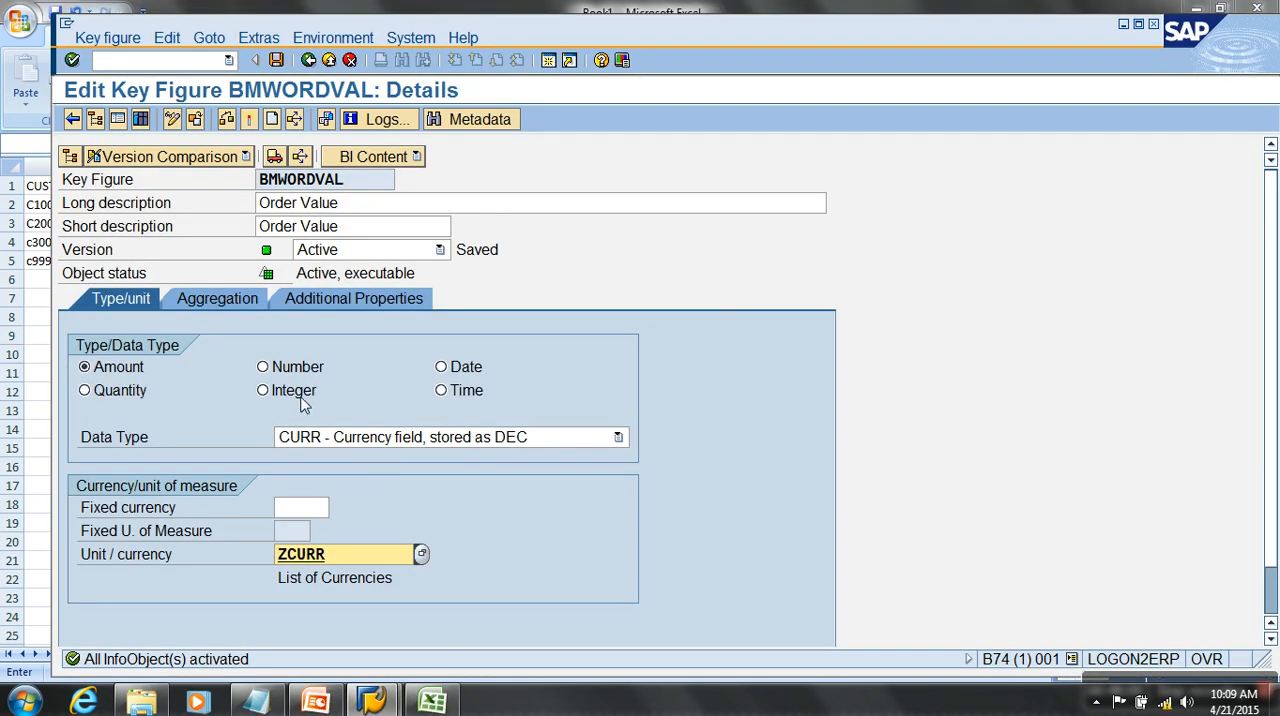
{"action": "left_click", "coordinate": [251, 119]}
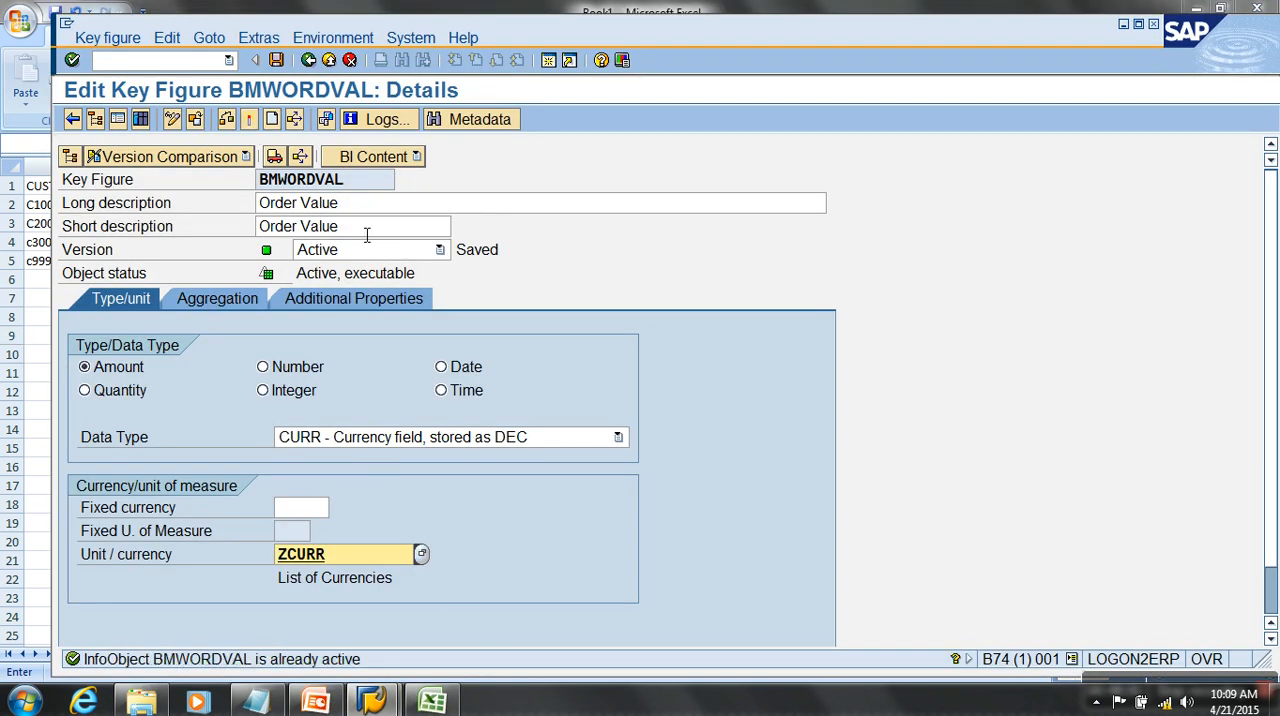
{"action": "left_click", "coordinate": [308, 60]}
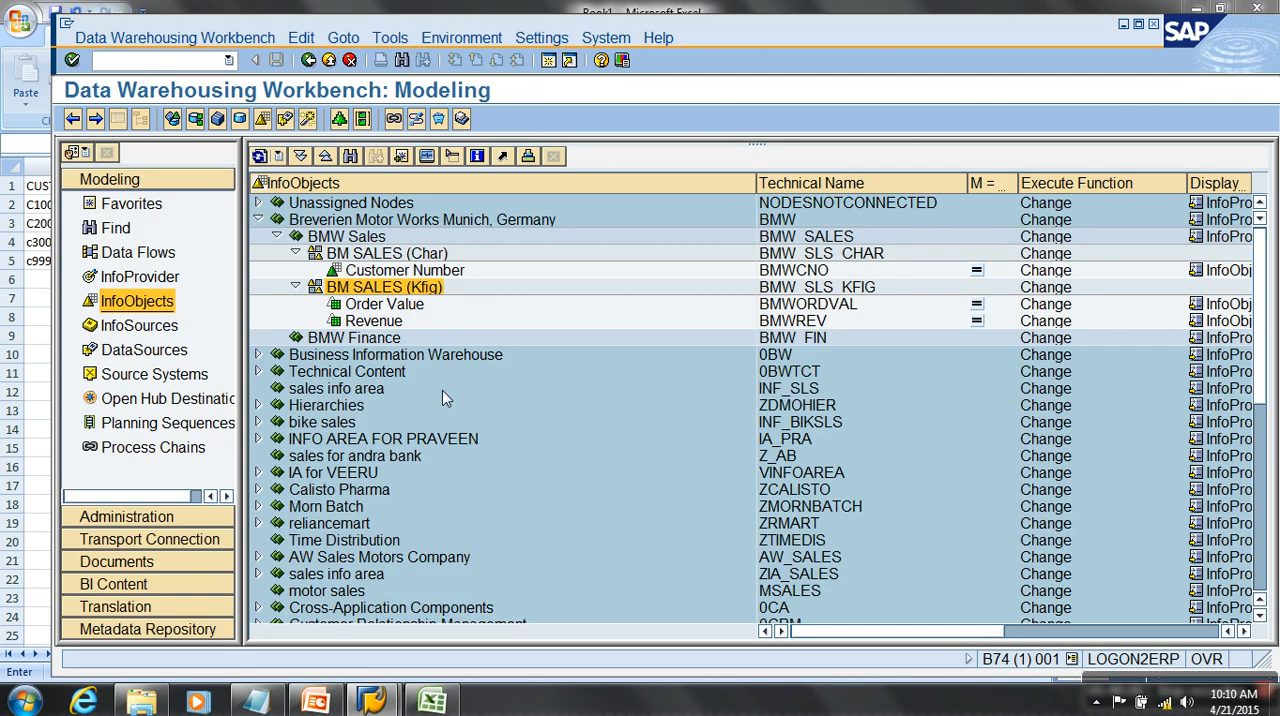
{"action": "double_click", "coordinate": [403, 289]}
{"action": "right_click", "coordinate": [403, 289]}
- Switch to the Excel workbook and add a "salesqty" column in L1:L3 with the values 12.5 and 10.34
{"action": "left_click", "coordinate": [432, 700]}
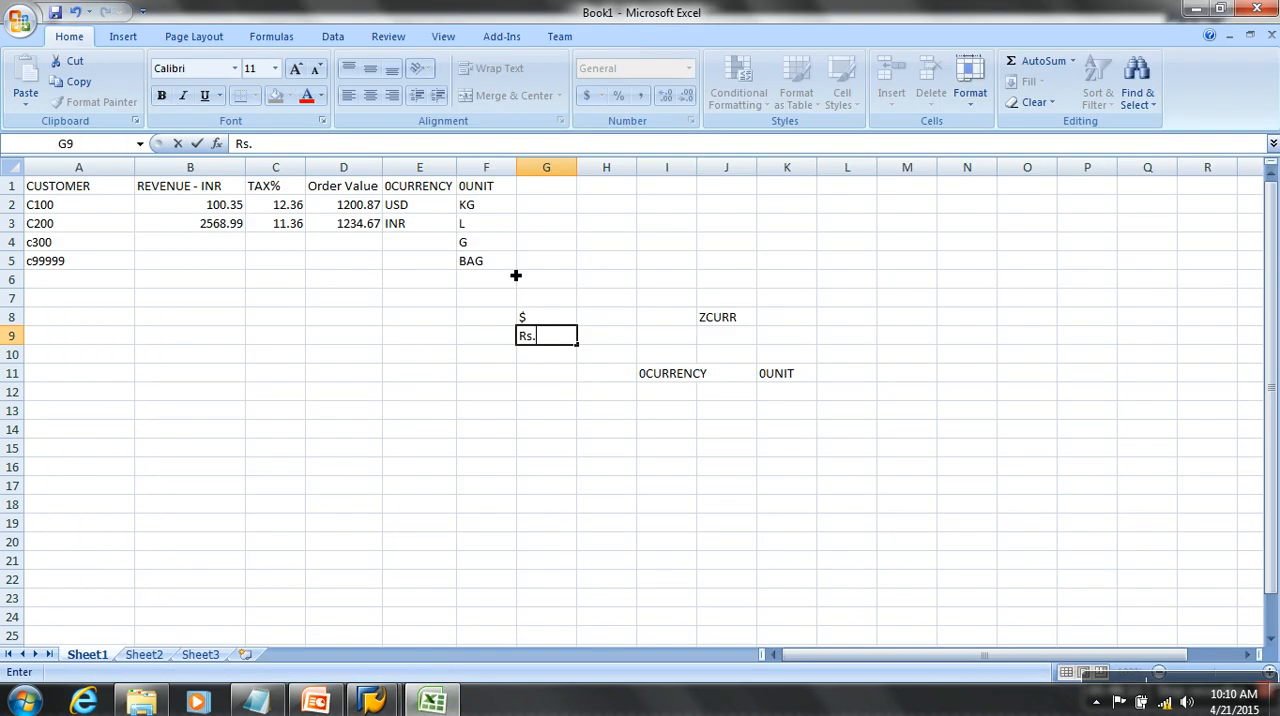
{"action": "left_click", "coordinate": [850, 187]}
{"action": "type", "text": "salesqty"}
{"action": "key", "text": "Return"}
{"action": "type", "text": "12.50"}
{"action": "key", "text": "Return"}
{"action": "type", "text": "10.34"}
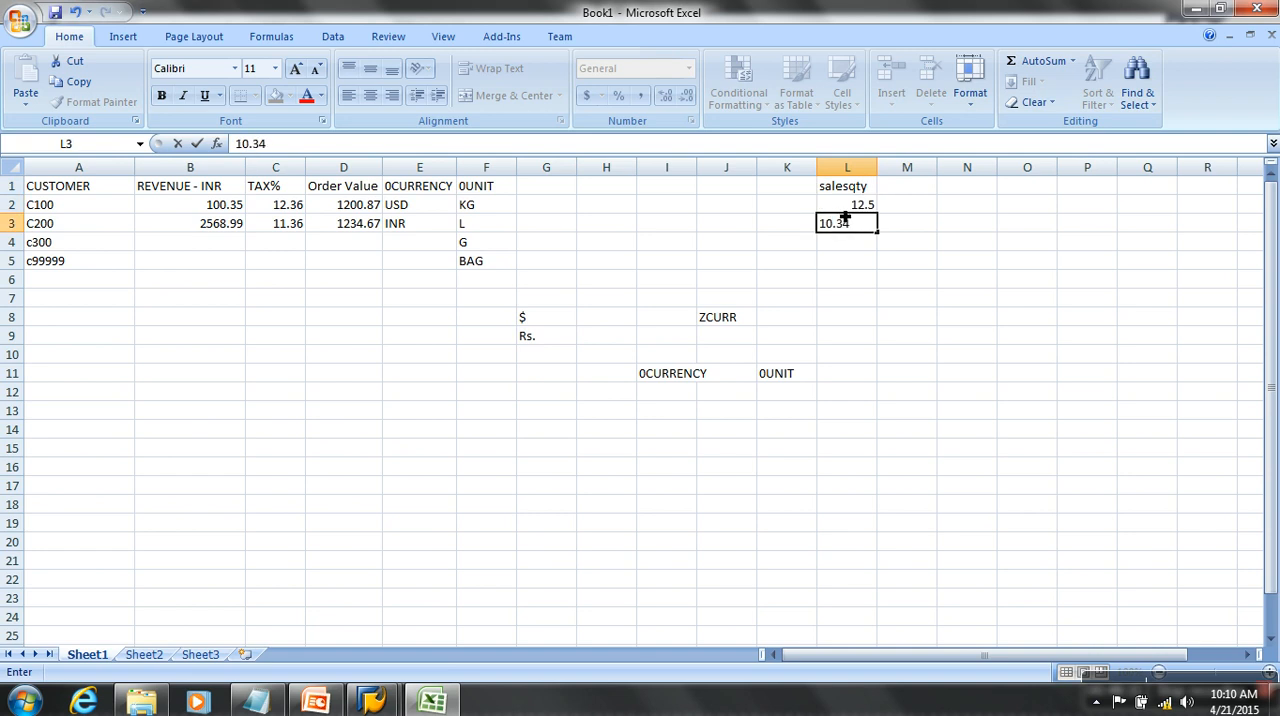
- Add a "0unit" column in M1:M3 with kg and g as the units of the sales quantities
{"action": "key", "text": "Tab"}
{"action": "key", "text": "Up"}
{"action": "type", "text": "kg"}
{"action": "key", "text": "Return"}
{"action": "type", "text": "g"}
{"action": "left_click", "coordinate": [925, 283]}
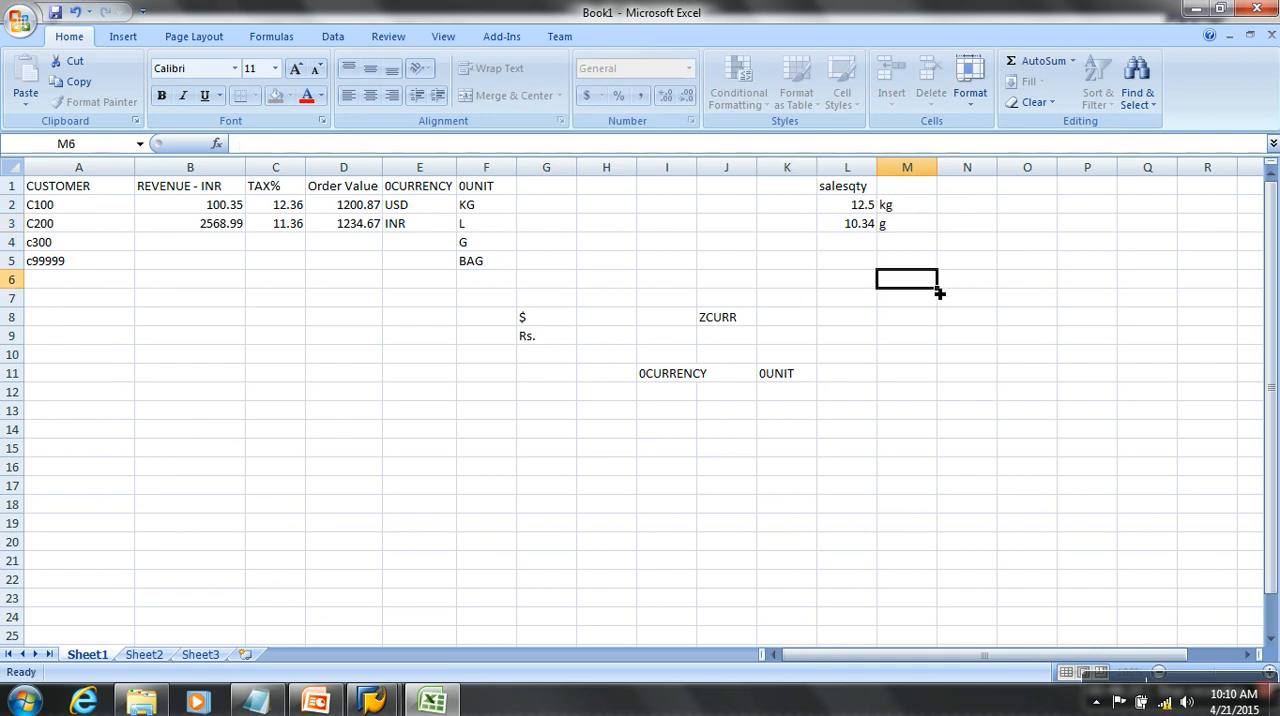
{"action": "left_click", "coordinate": [906, 193]}
{"action": "type", "text": "0unit"}
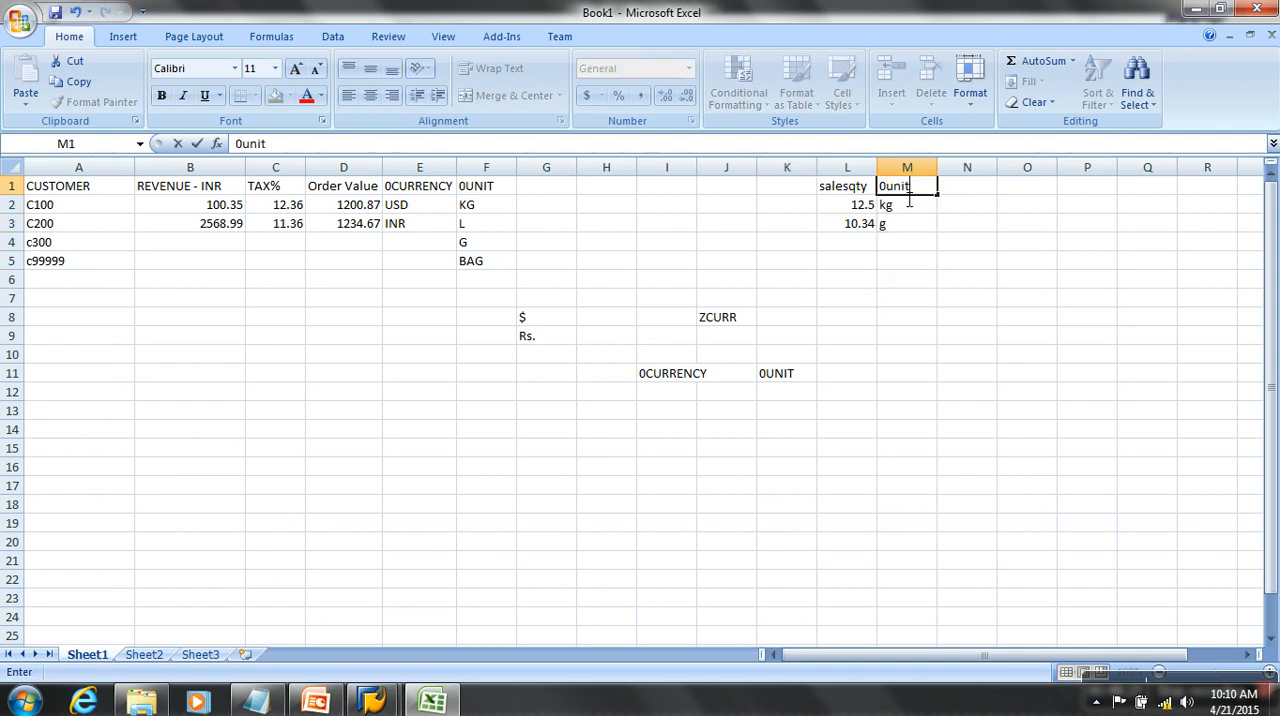
{"action": "key", "text": "Return"}
{"action": "left_click", "coordinate": [855, 193]}
{"action": "left_click", "coordinate": [924, 189]}
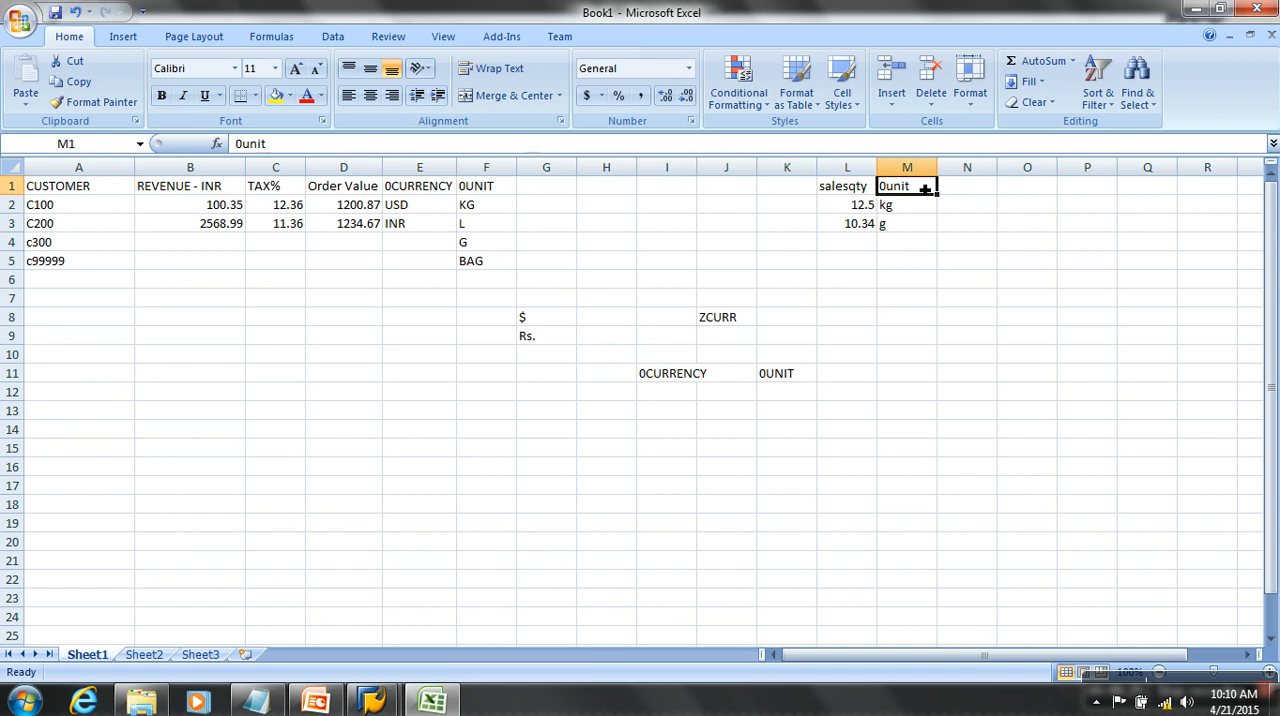
- Switch to SAP and create the key figure BMWSLSQTY with the long description "Sales qTY" in the BM SALES (Kfig) catalog
{"action": "mouse_move", "coordinate": [372, 700]}
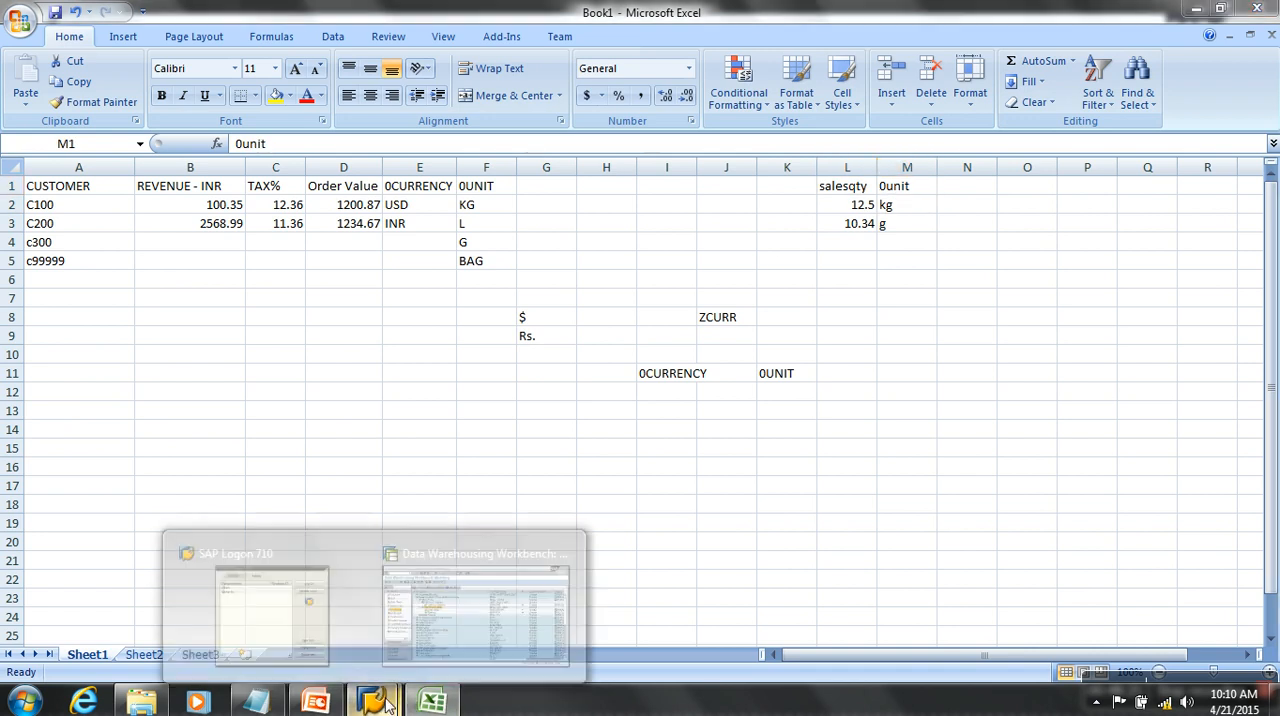
{"action": "left_click", "coordinate": [450, 610]}
{"action": "right_click", "coordinate": [386, 291]}
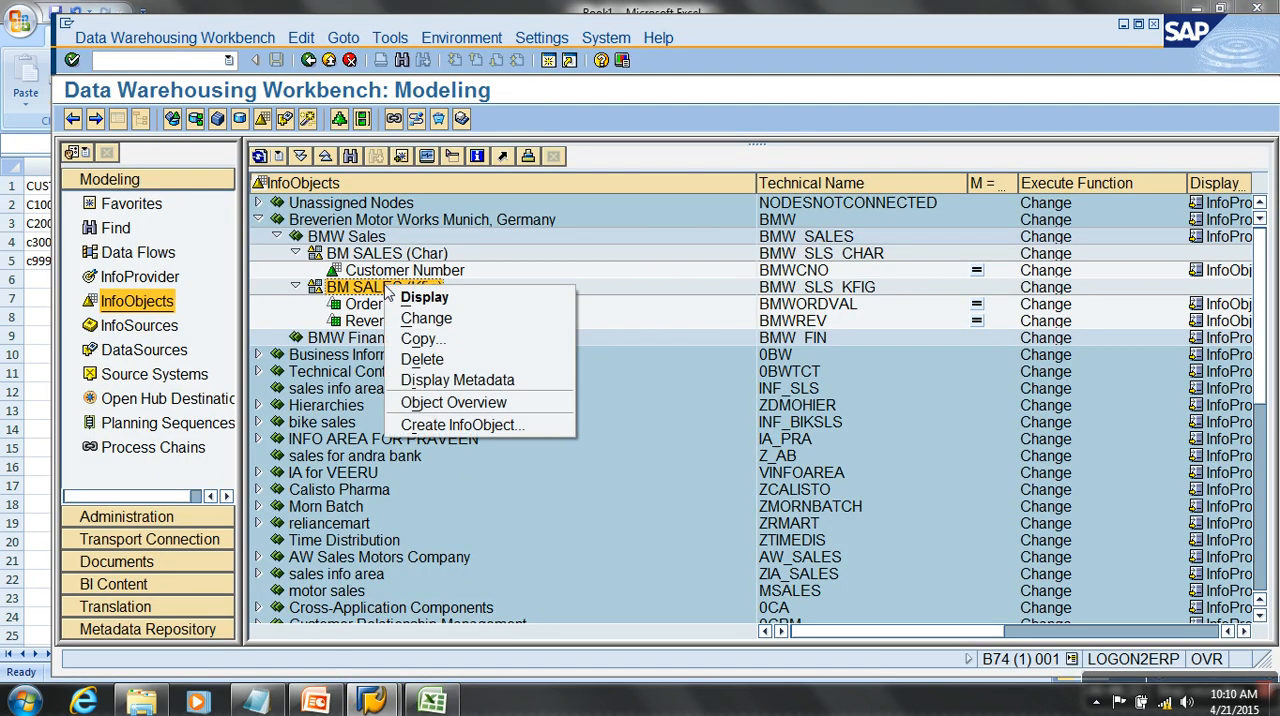
{"action": "left_click", "coordinate": [467, 425]}
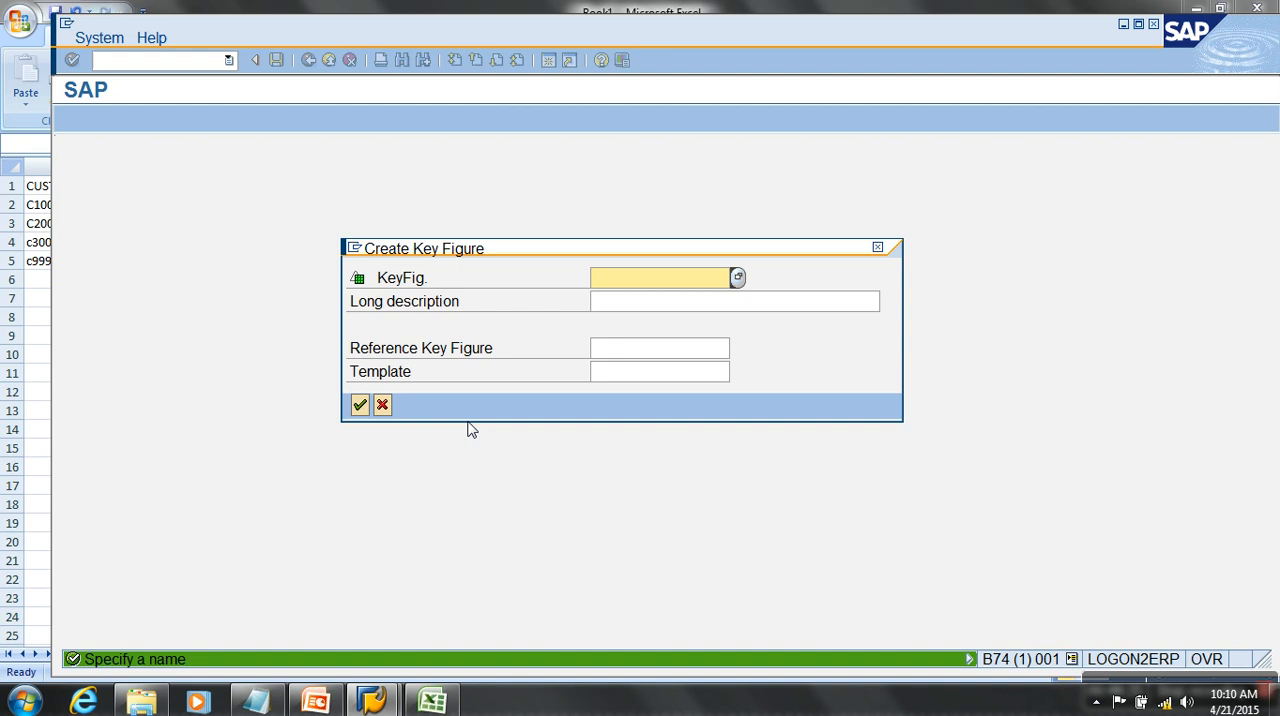
{"action": "type", "text": "bmwslsqty"}
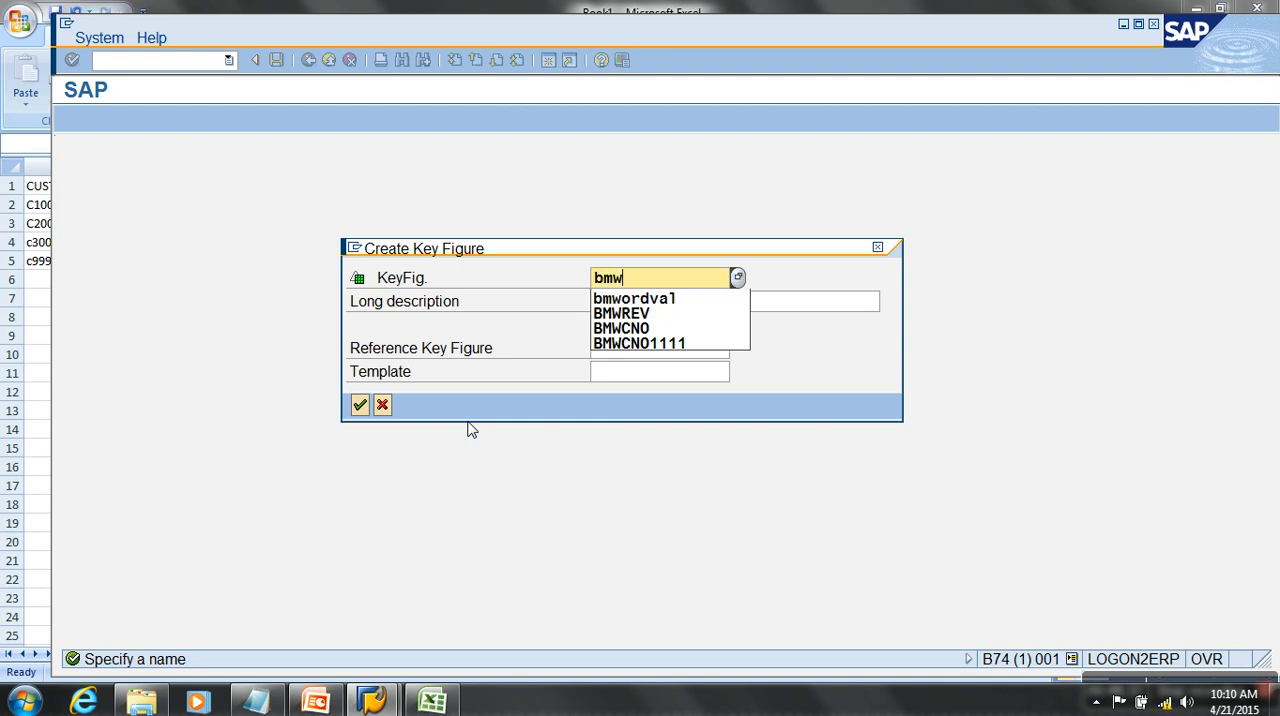
{"action": "key", "text": "Tab"}
{"action": "type", "text": "Sales"}
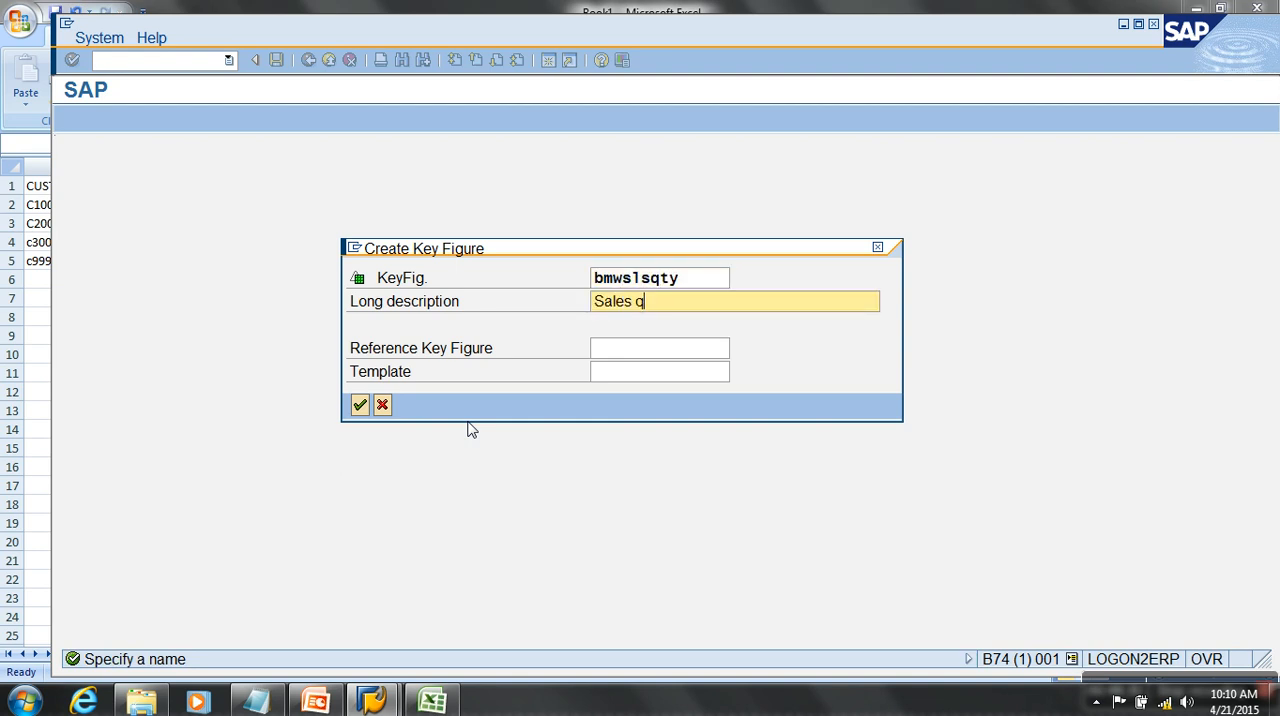
{"action": "type", "text": " qTY"}
{"action": "key", "text": "Return"}
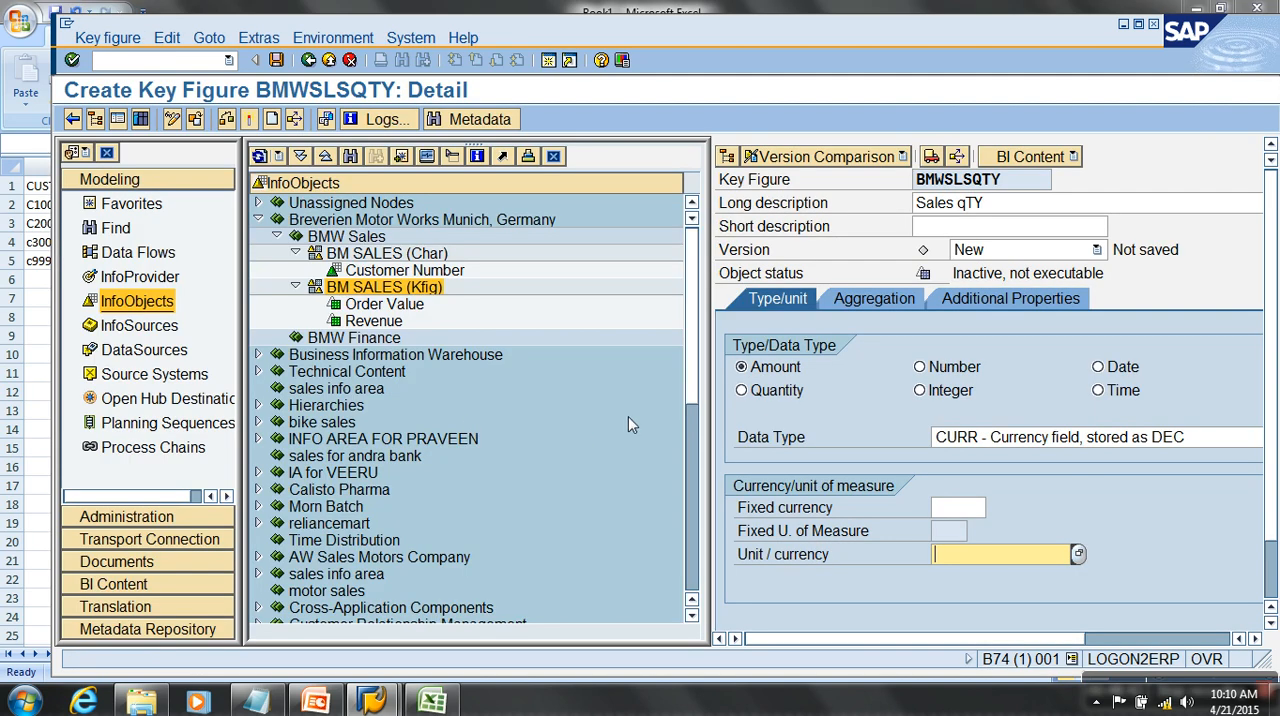
- Set BMWSLSQTY's type to Quantity and its Unit / currency to 0UNIT
{"action": "left_click", "coordinate": [777, 392]}
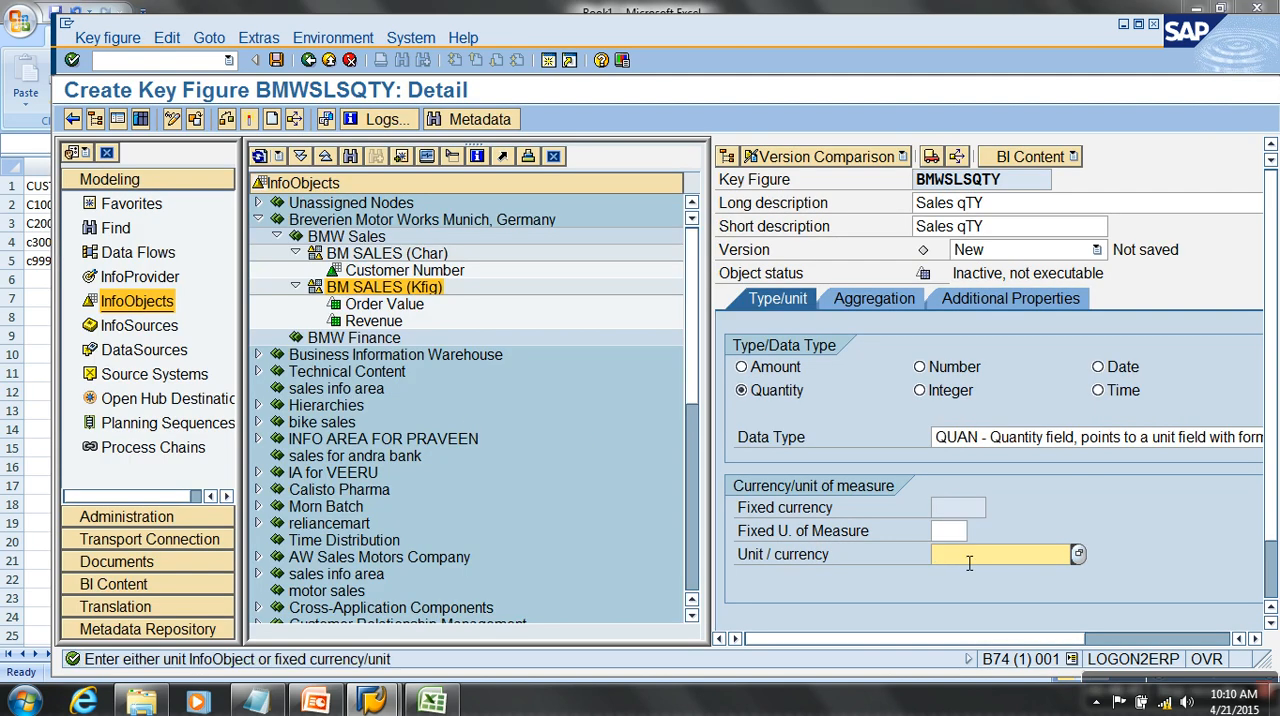
{"action": "type", "text": "0UNIT"}
{"action": "key", "text": "Return"}
- Try KG as BMWSLSQTY's fixed unit of measure in place of 0UNIT, and clear it again
{"action": "left_click_drag", "start_coordinate": [1002, 568], "coordinate": [886, 563]}
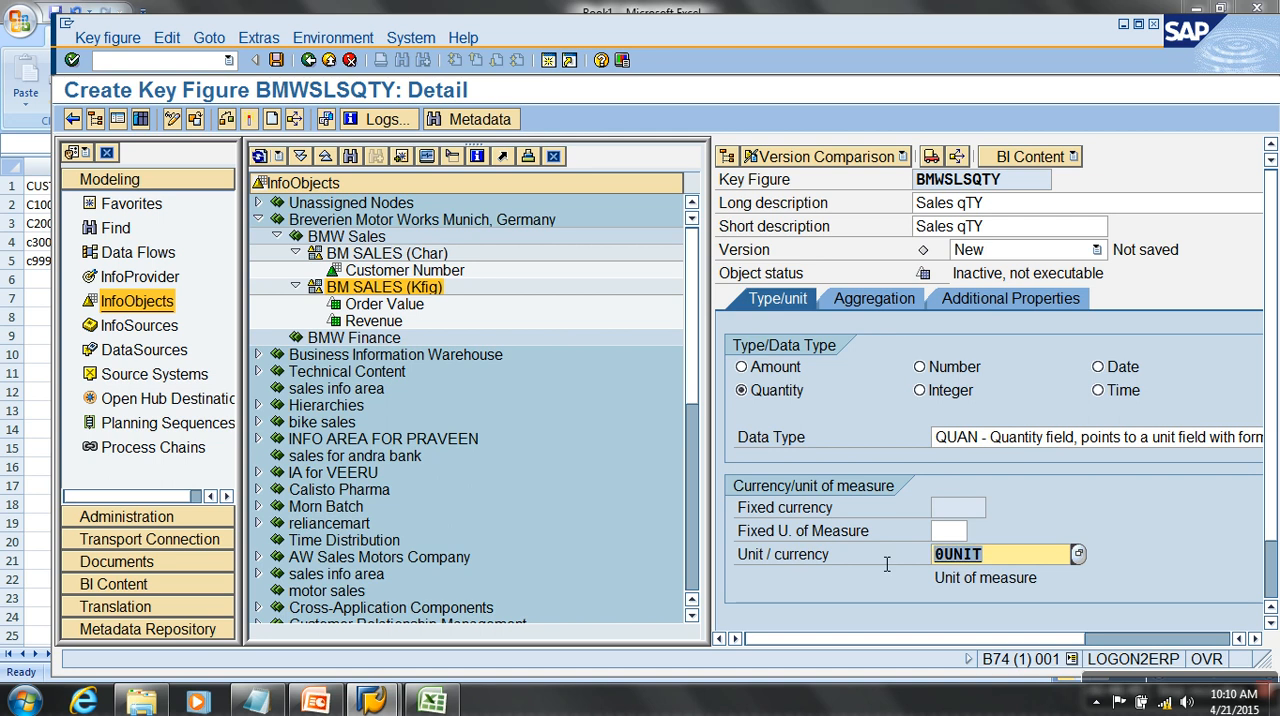
{"action": "key", "text": "BackSpace"}
{"action": "key", "text": "Return"}
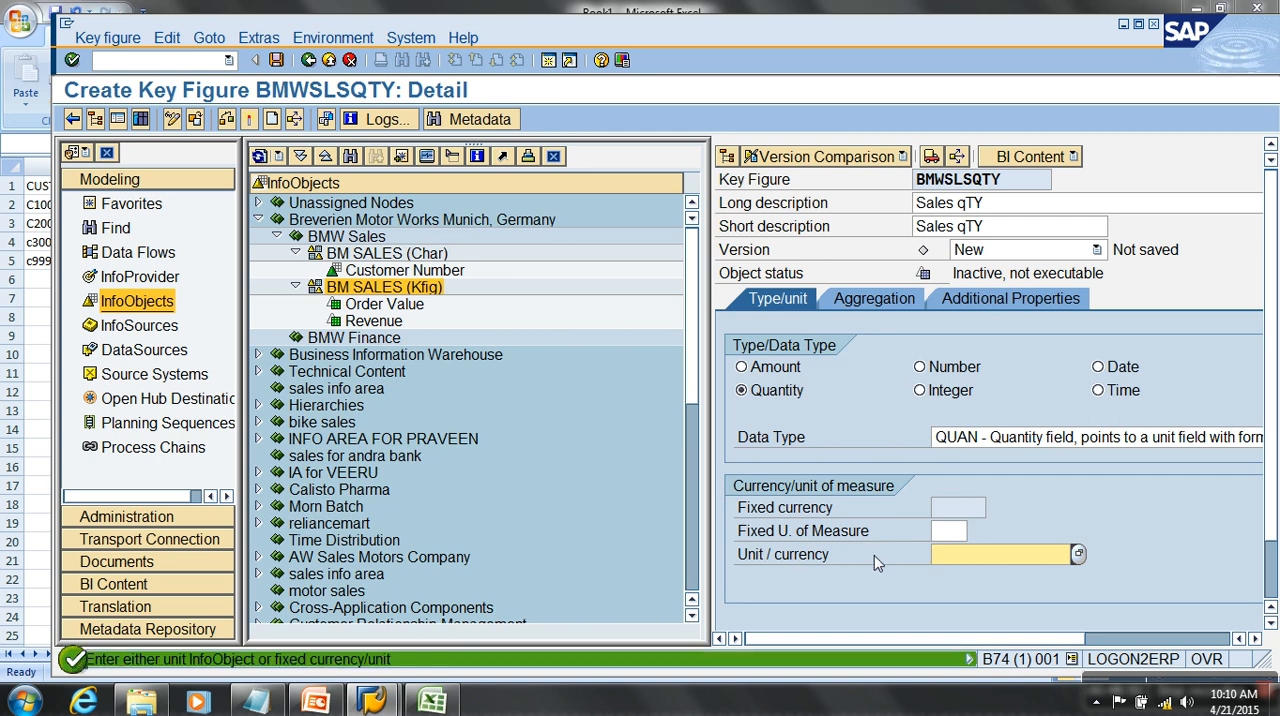
{"action": "left_click", "coordinate": [955, 533]}
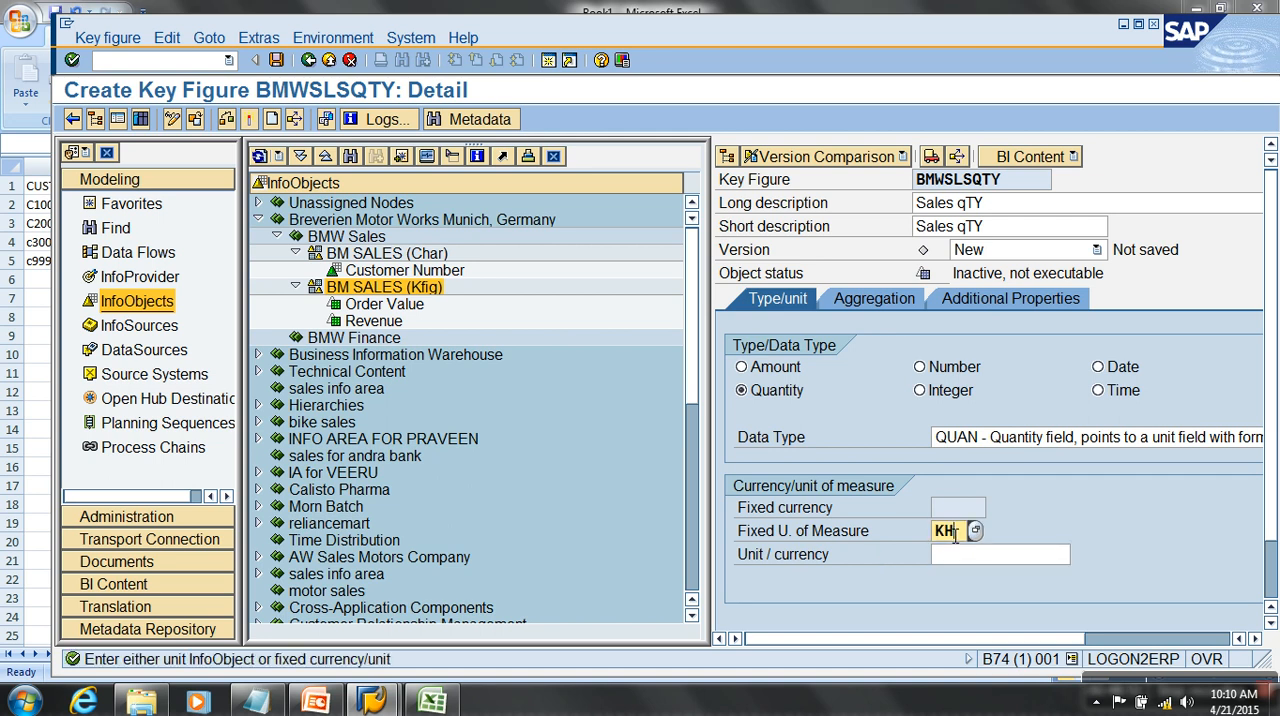
{"action": "type", "text": "KG"}
{"action": "key", "text": "Return"}
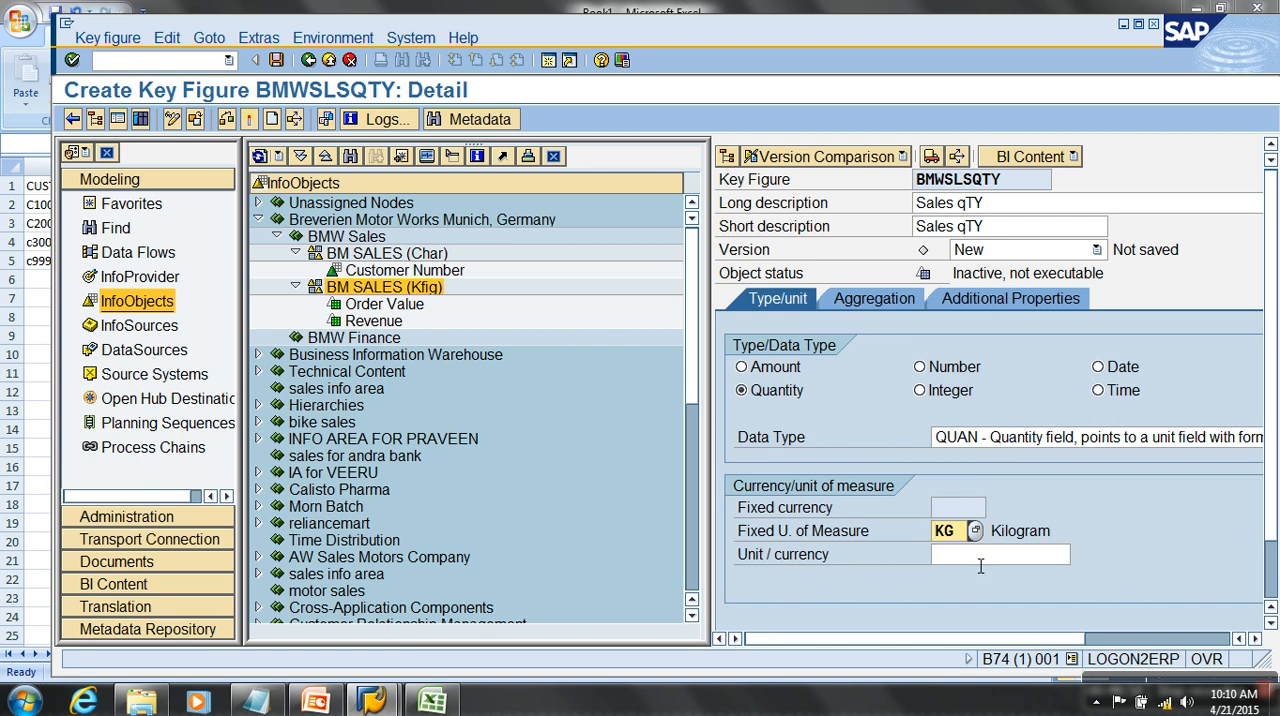
{"action": "left_click_drag", "start_coordinate": [959, 534], "coordinate": [812, 535]}
{"action": "key", "text": "BackSpace"}
{"action": "key", "text": "Tab"}
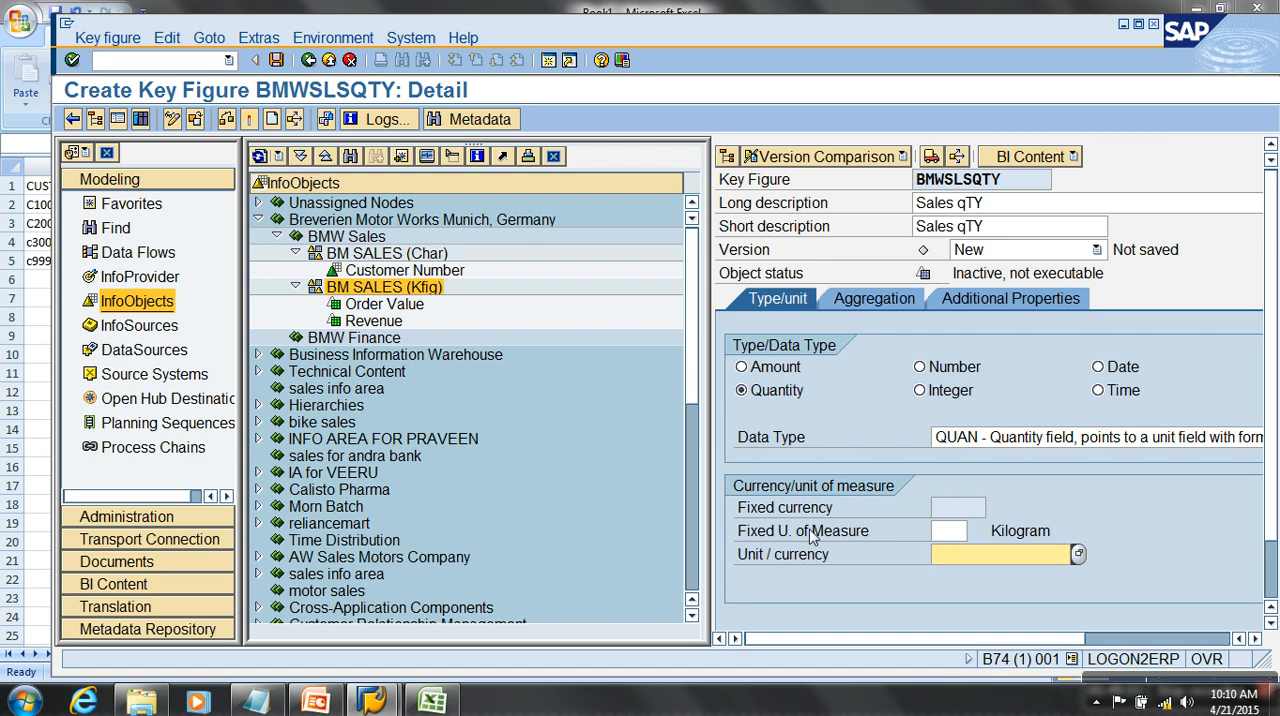
- Set BMWSLSQTY's Unit / currency back to 0UNIT, activate the key figure, and return to the InfoObjects tree
{"action": "type", "text": "0UNIT"}
{"action": "key", "text": "Return"}
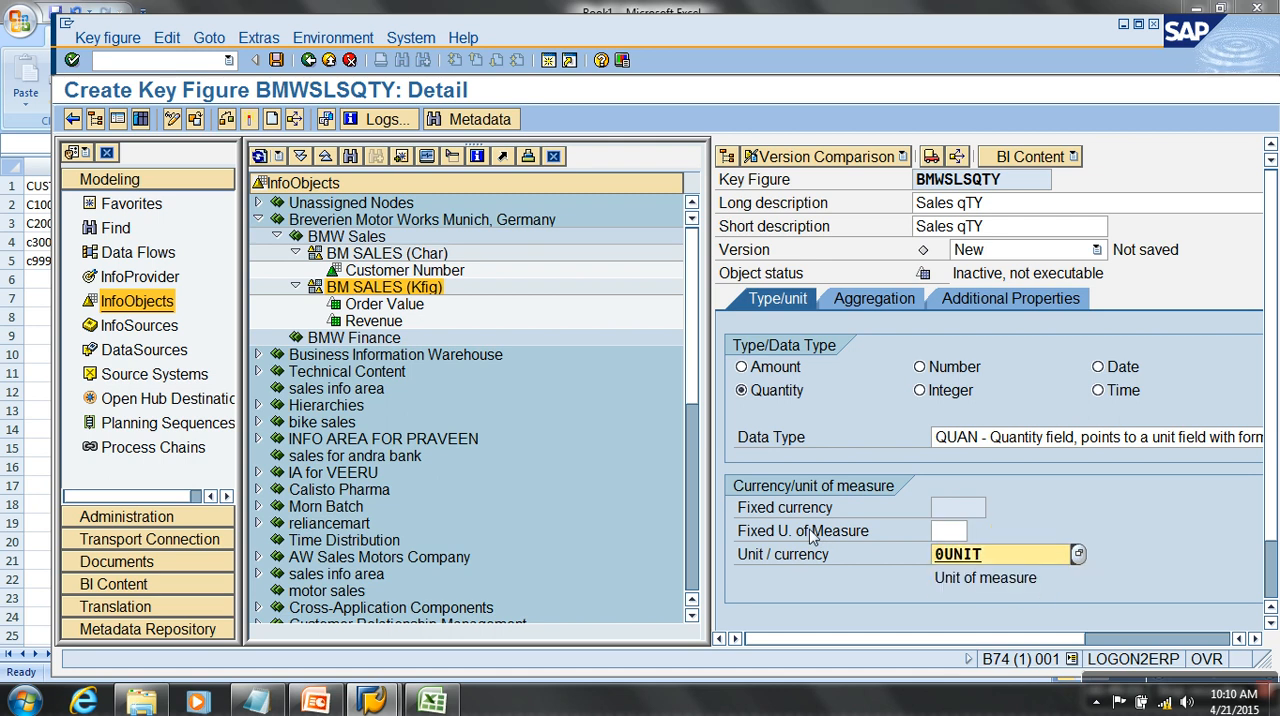
{"action": "left_click", "coordinate": [249, 119]}
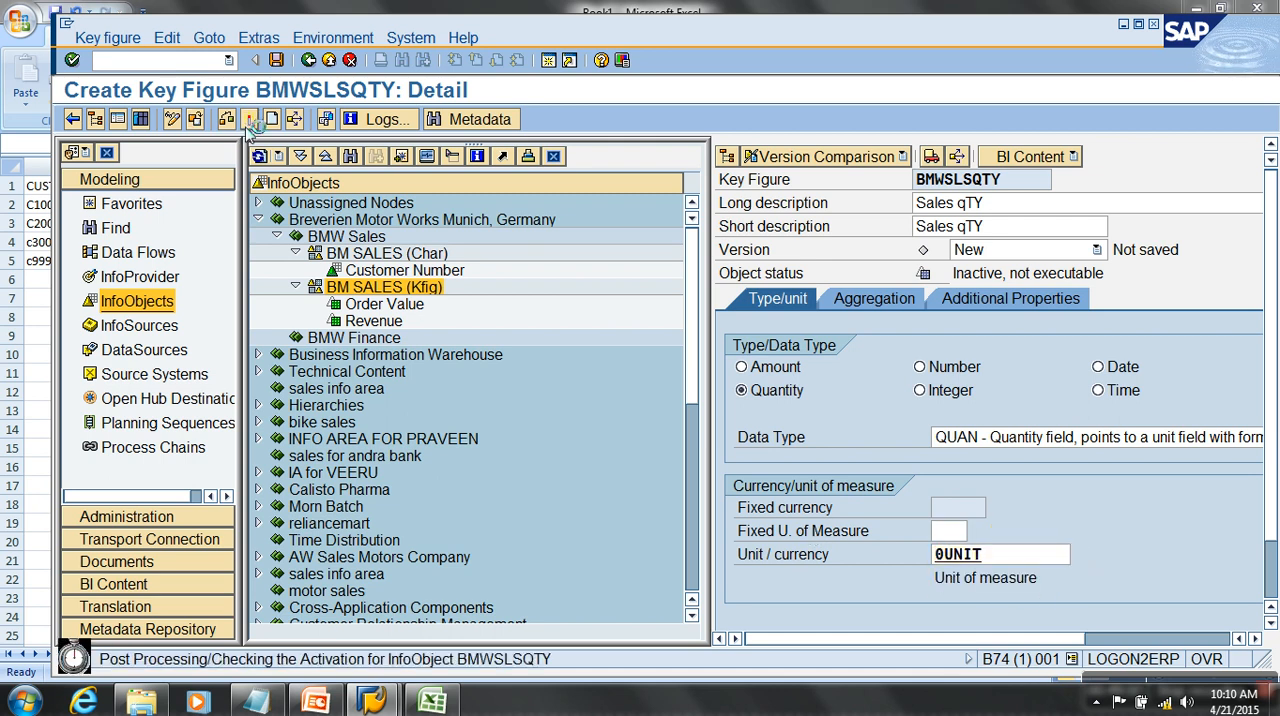
{"action": "left_click", "coordinate": [328, 60]}
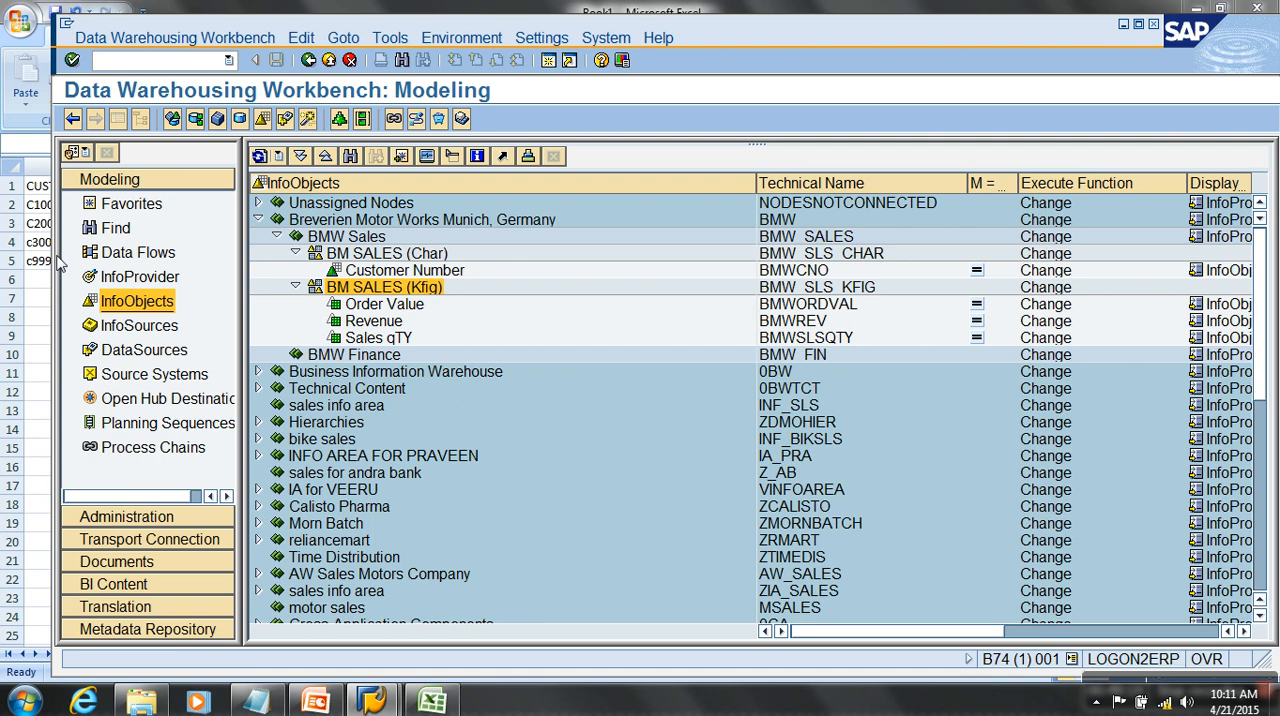
- Collapse the Breverien Motor Works InfoArea and examine the Not assigned time characteristics catalog under Unassigned Nodes
{"action": "left_click", "coordinate": [258, 220]}
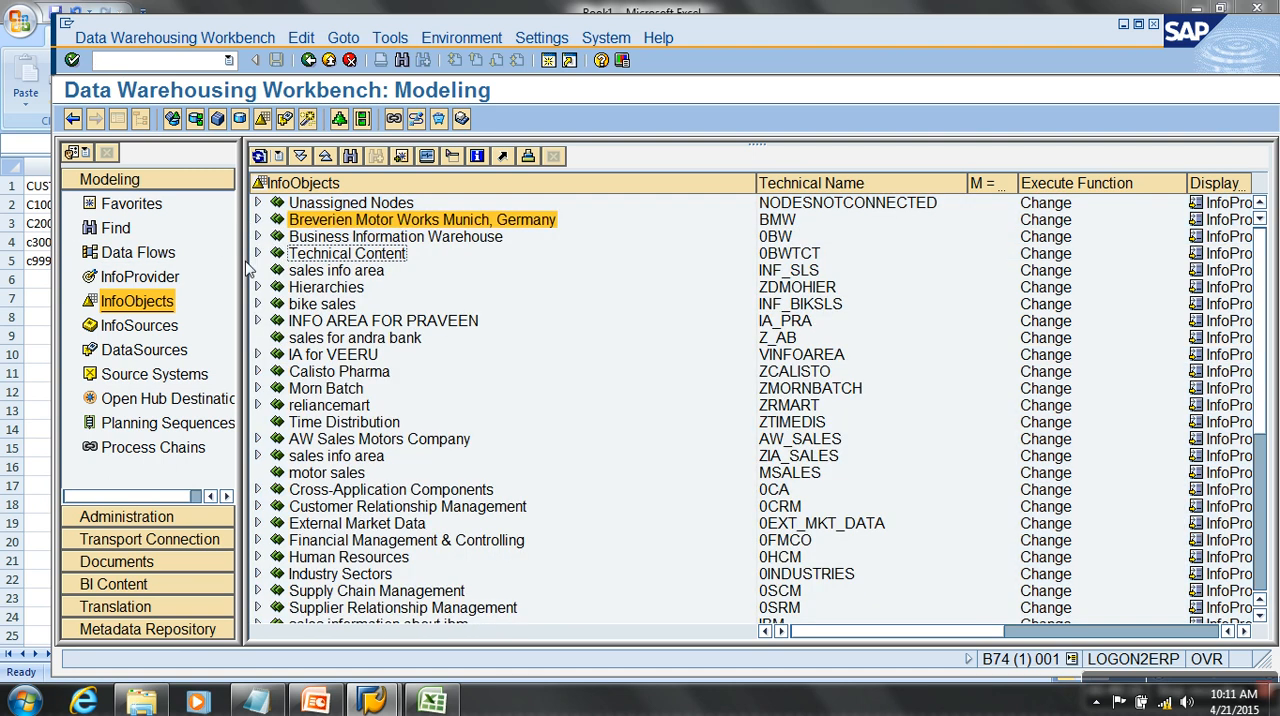
{"action": "left_click", "coordinate": [258, 203]}
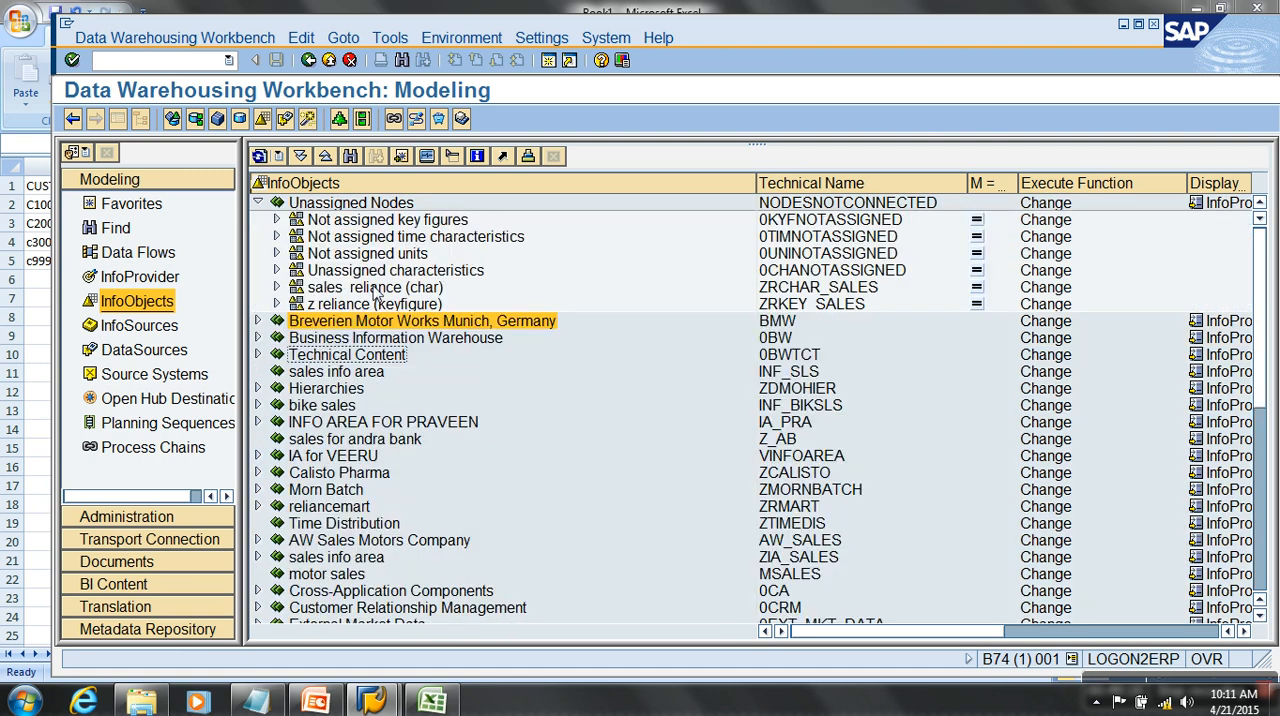
{"action": "left_click", "coordinate": [412, 240]}
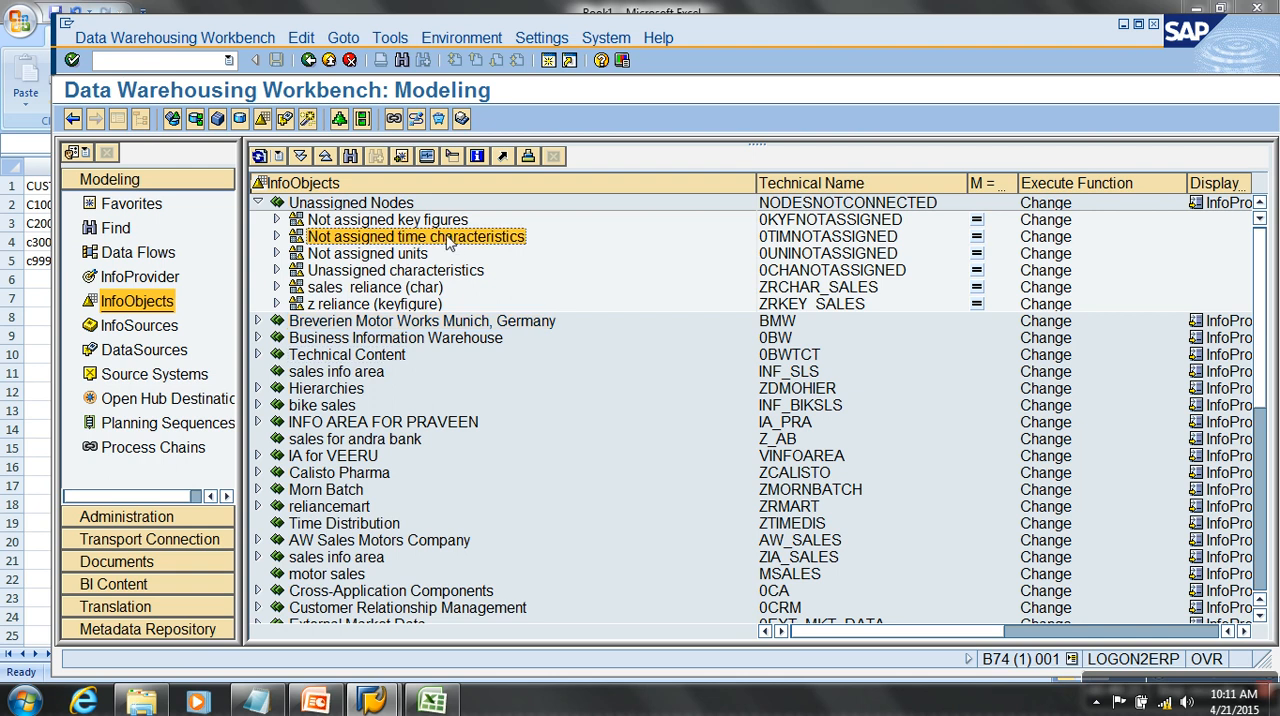
{"action": "left_click", "coordinate": [276, 237]}
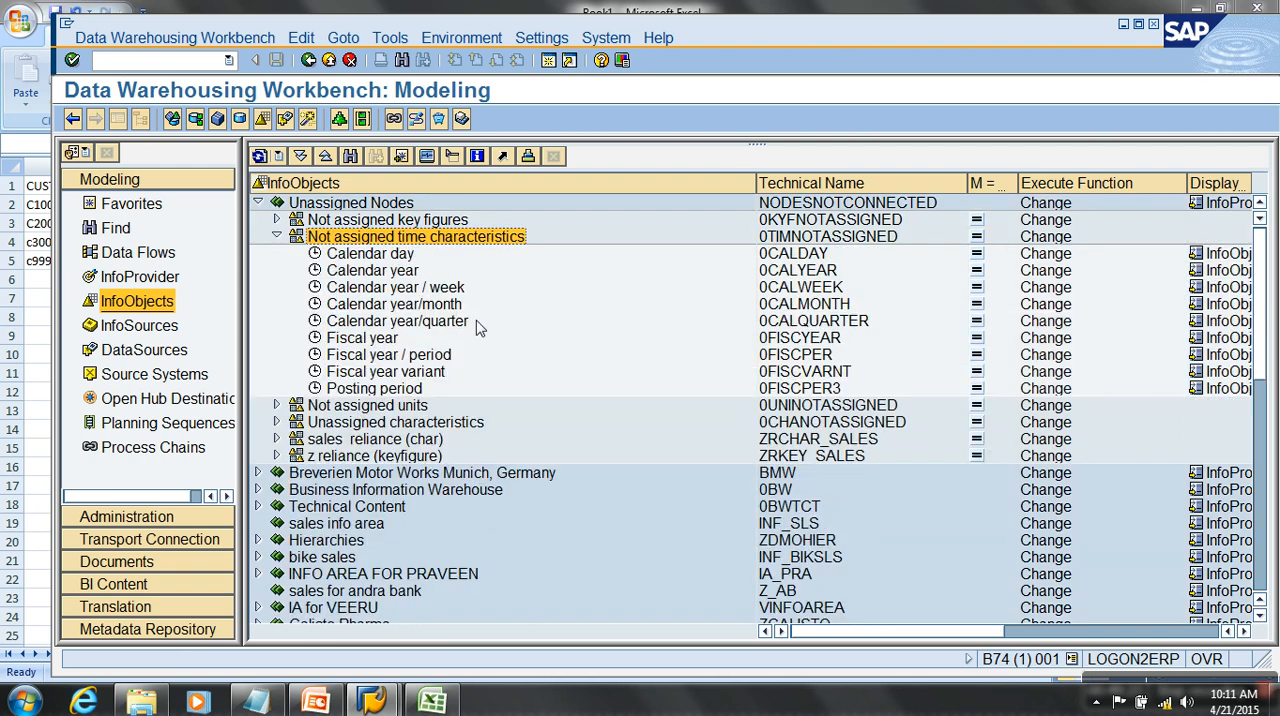
{"action": "left_click", "coordinate": [793, 256]}
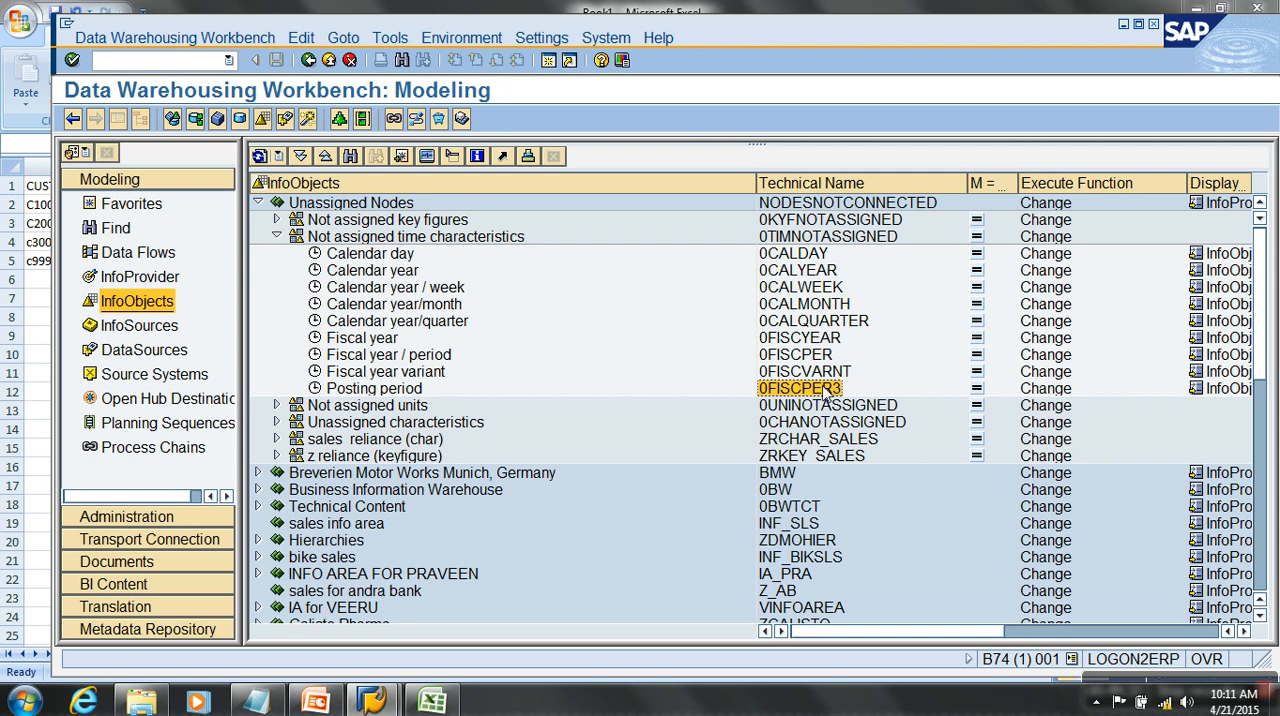
- Review the details of the Calendar day and Calendar year time characteristics, and return to the InfoObjects tree
{"action": "double_click", "coordinate": [405, 262]}
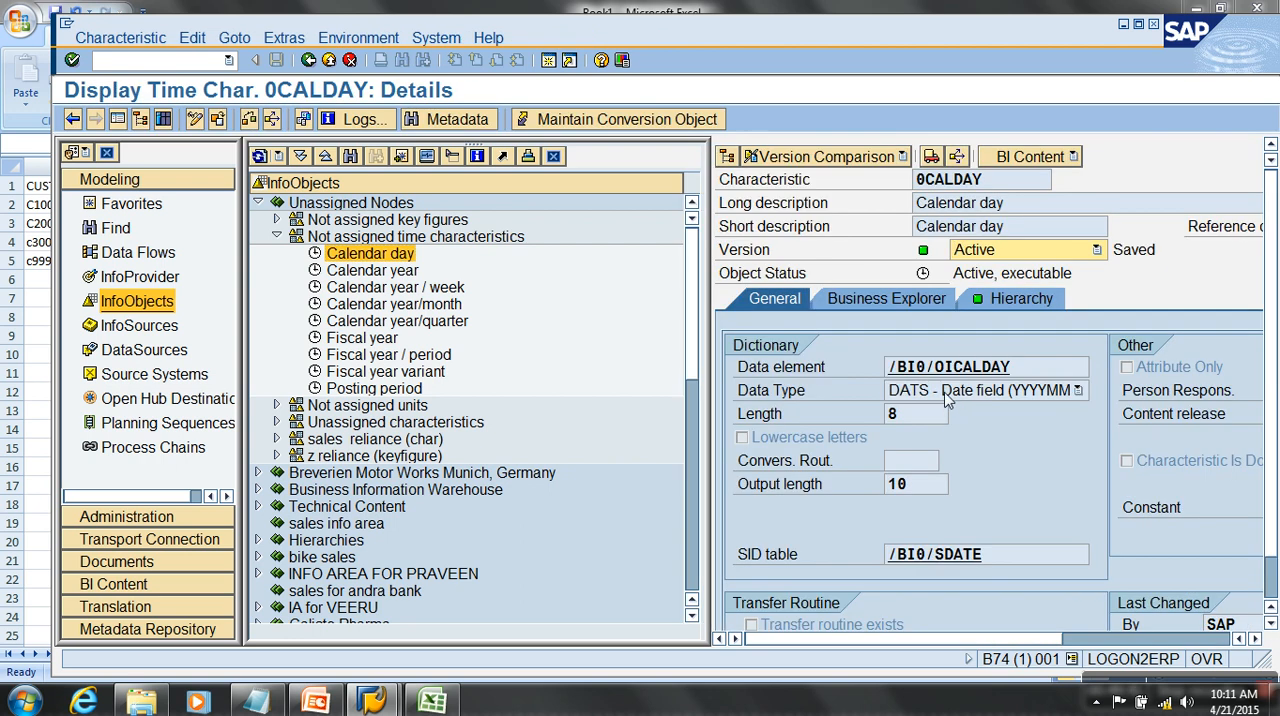
{"action": "double_click", "coordinate": [384, 276]}
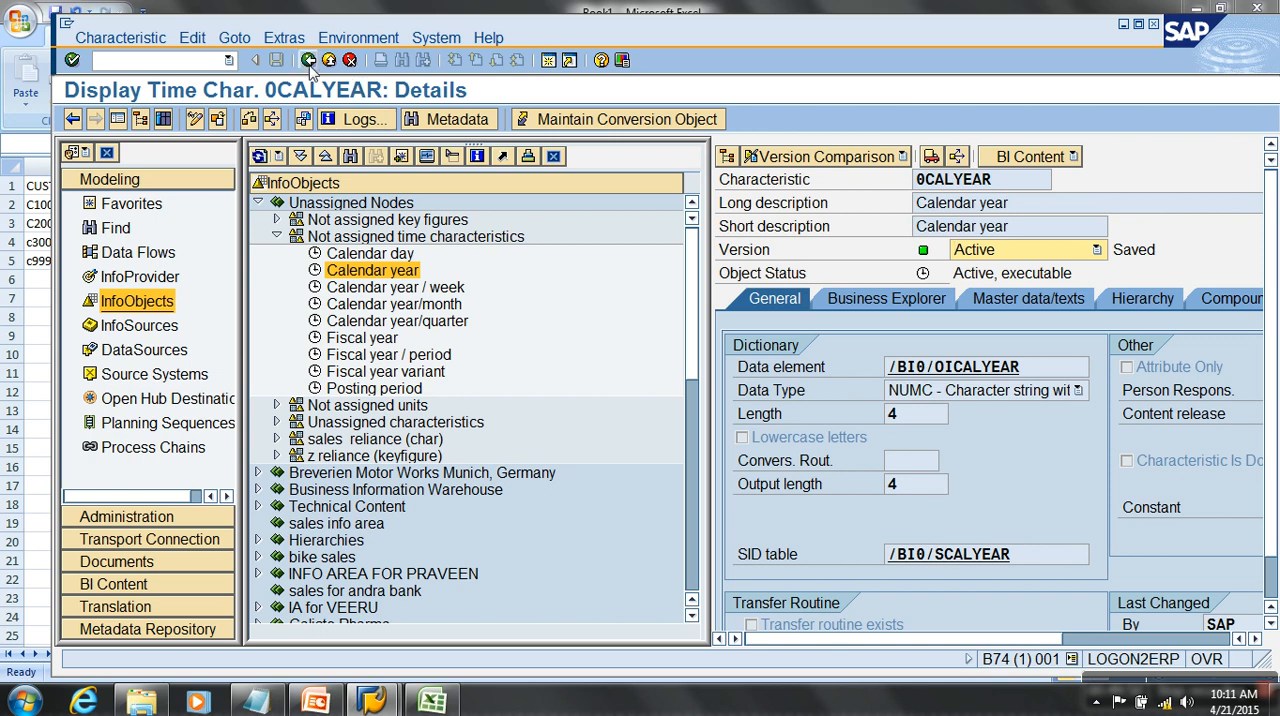
{"action": "left_click", "coordinate": [328, 61]}
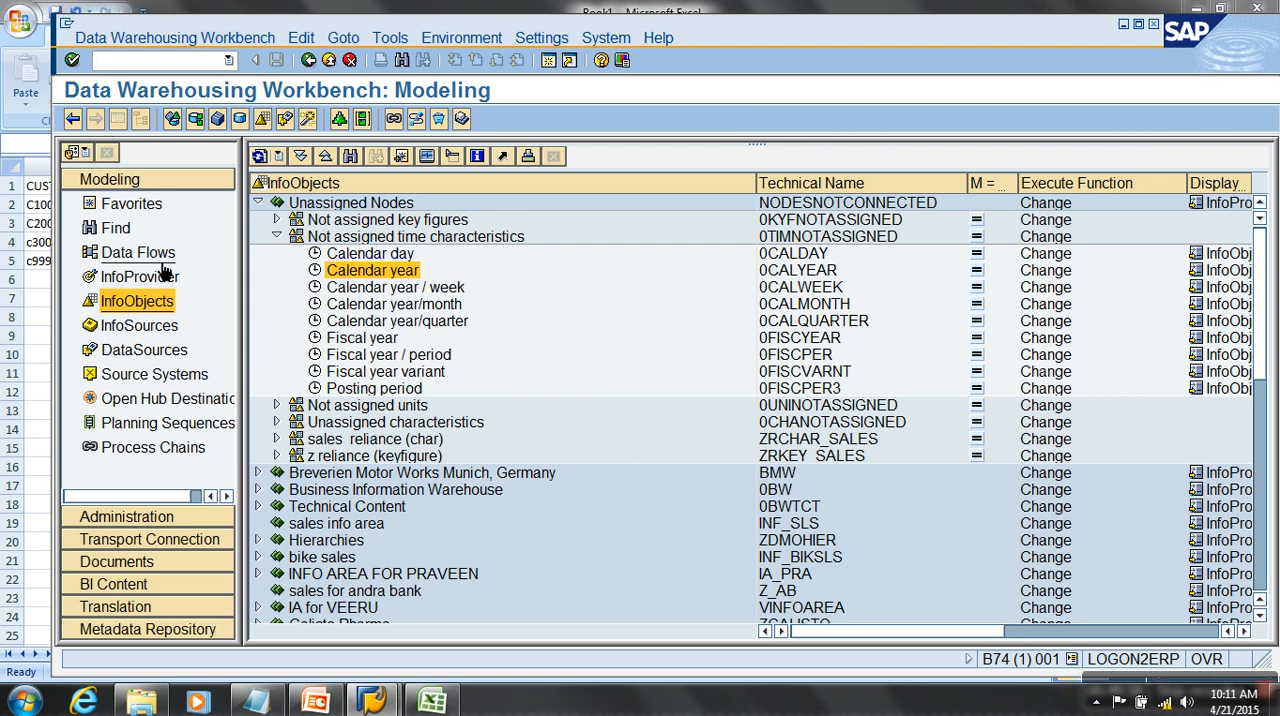
- Display the dso cube InfoCube under Muthoot company's dso object InfoArea from the InfoProvider tree, and enlarge it to full screen
{"action": "left_click", "coordinate": [160, 280]}
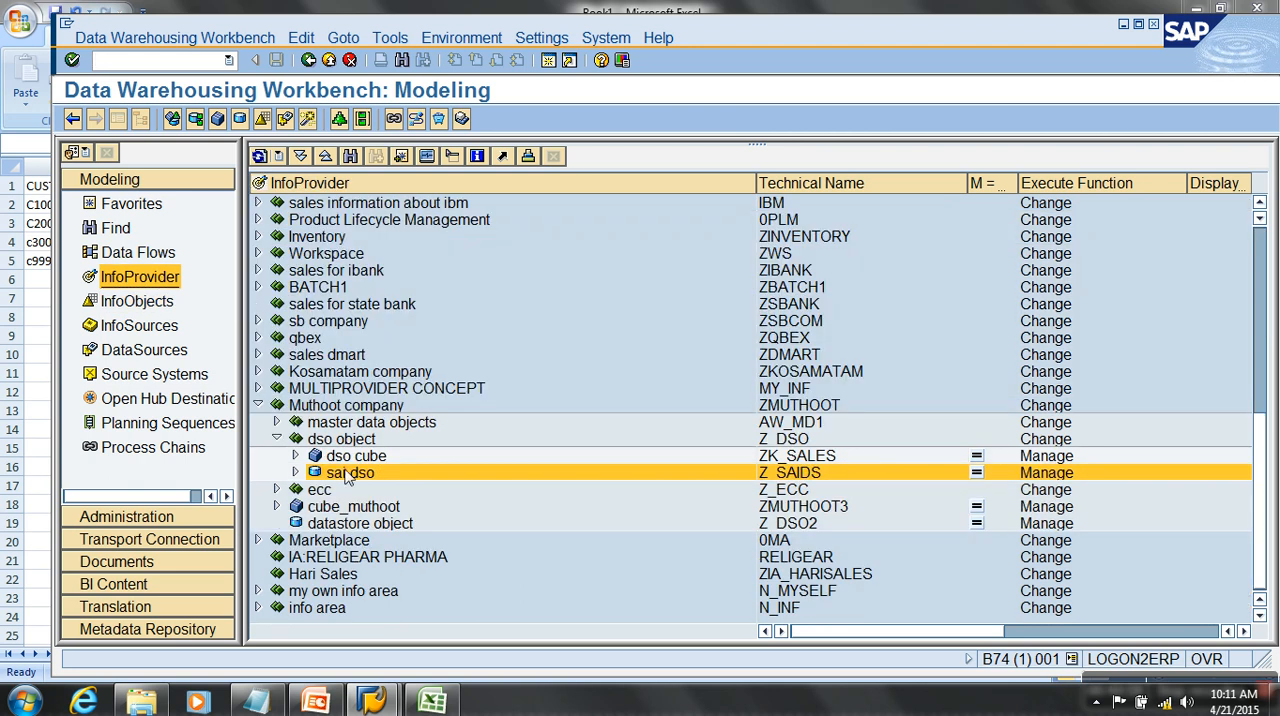
{"action": "right_click", "coordinate": [351, 460]}
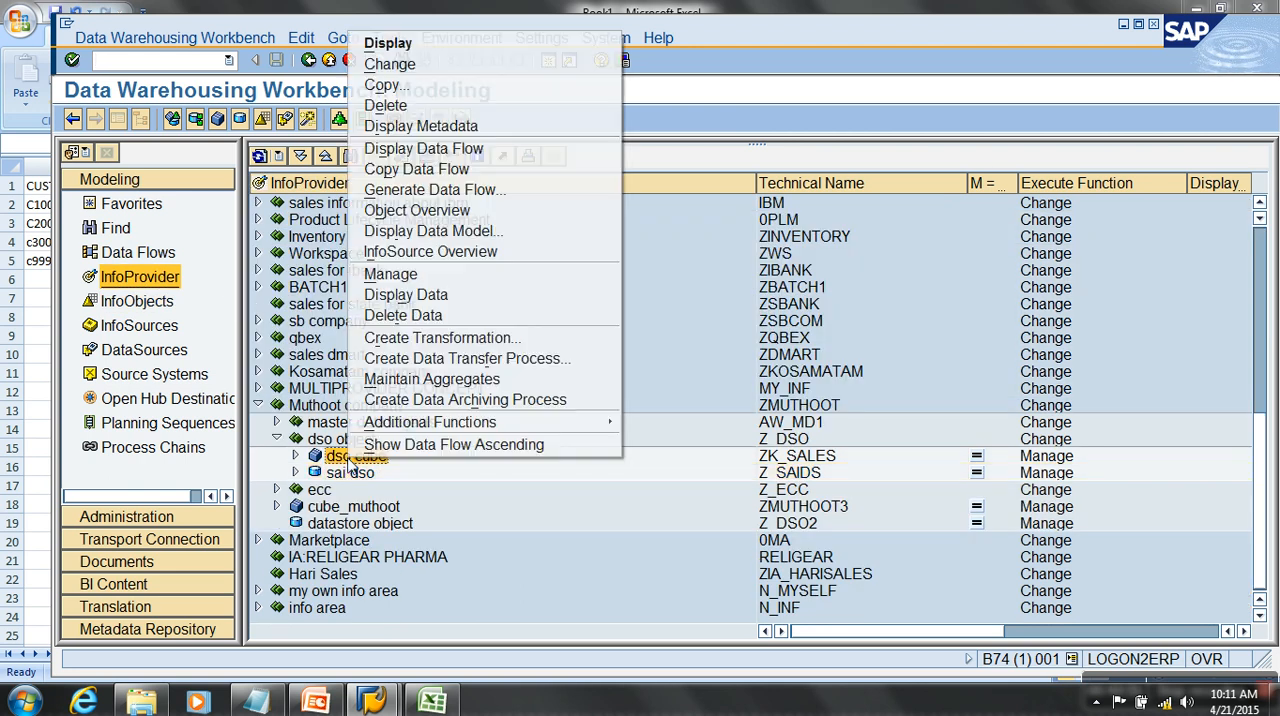
{"action": "left_click", "coordinate": [388, 43]}
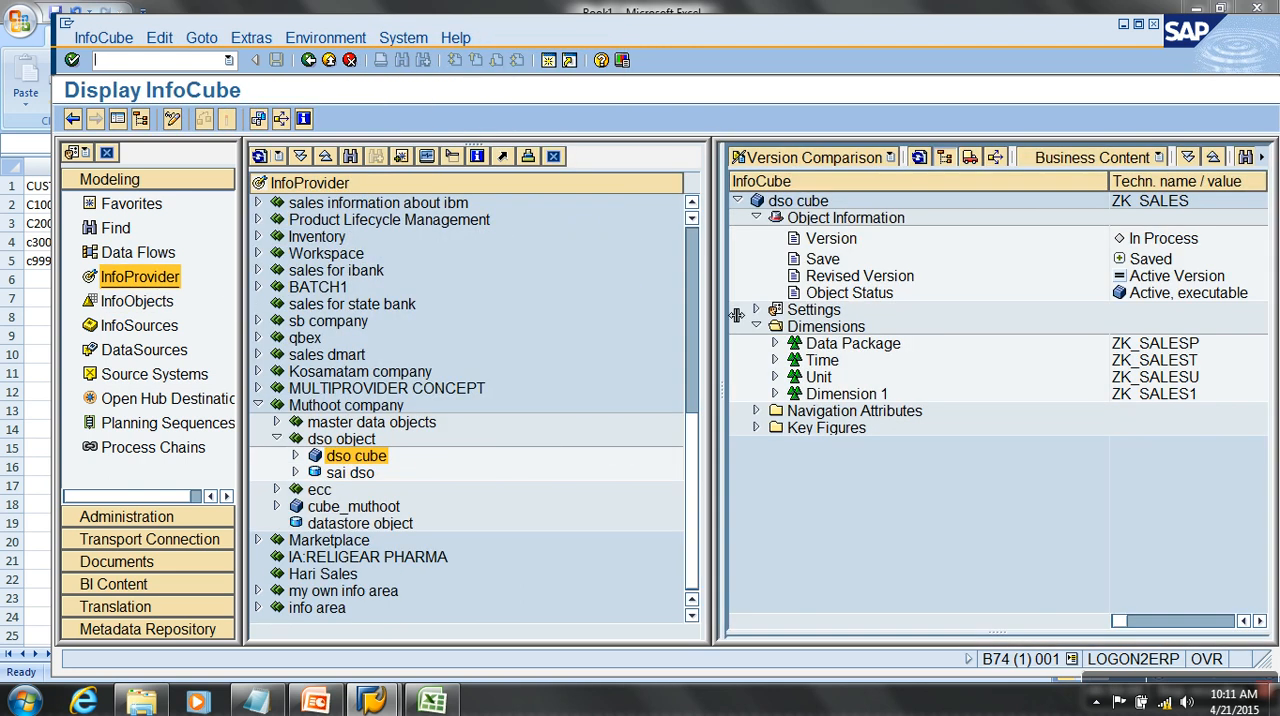
{"action": "left_click", "coordinate": [118, 121]}
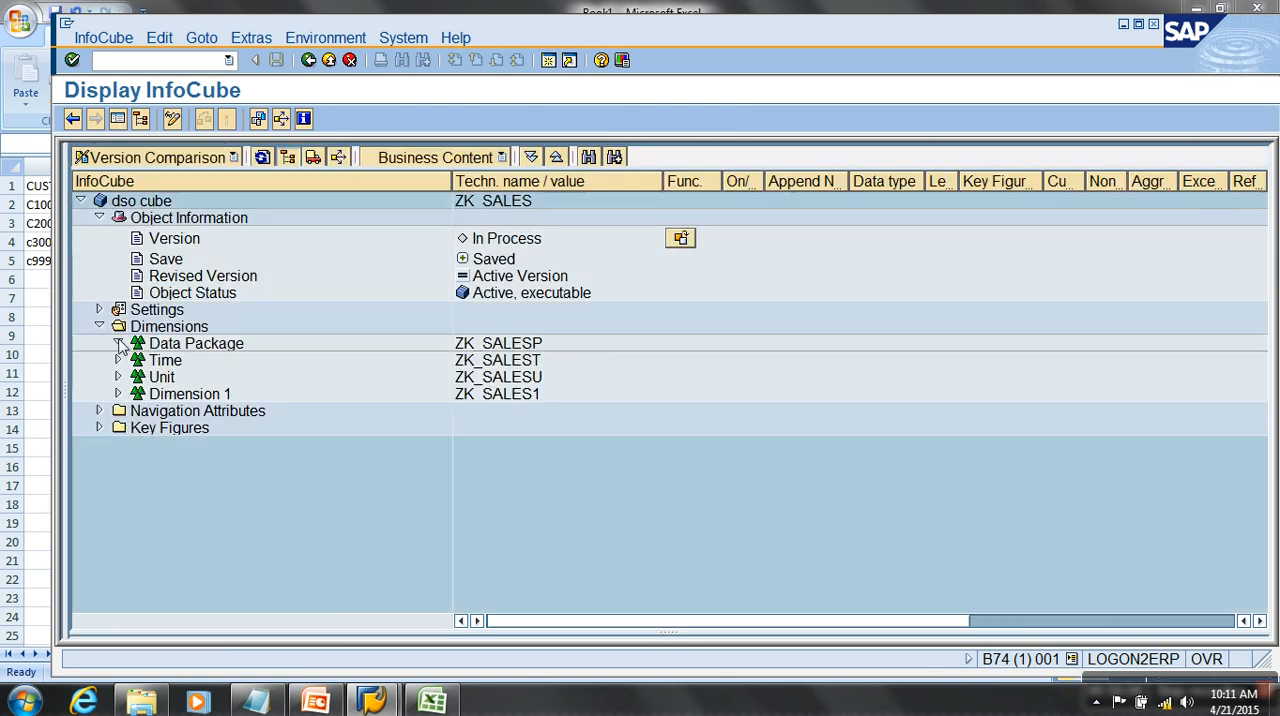
- Expand the cube's Data Package dimension and examine its Request ID, Record type and Change Run ID characteristics
{"action": "left_click", "coordinate": [118, 343]}
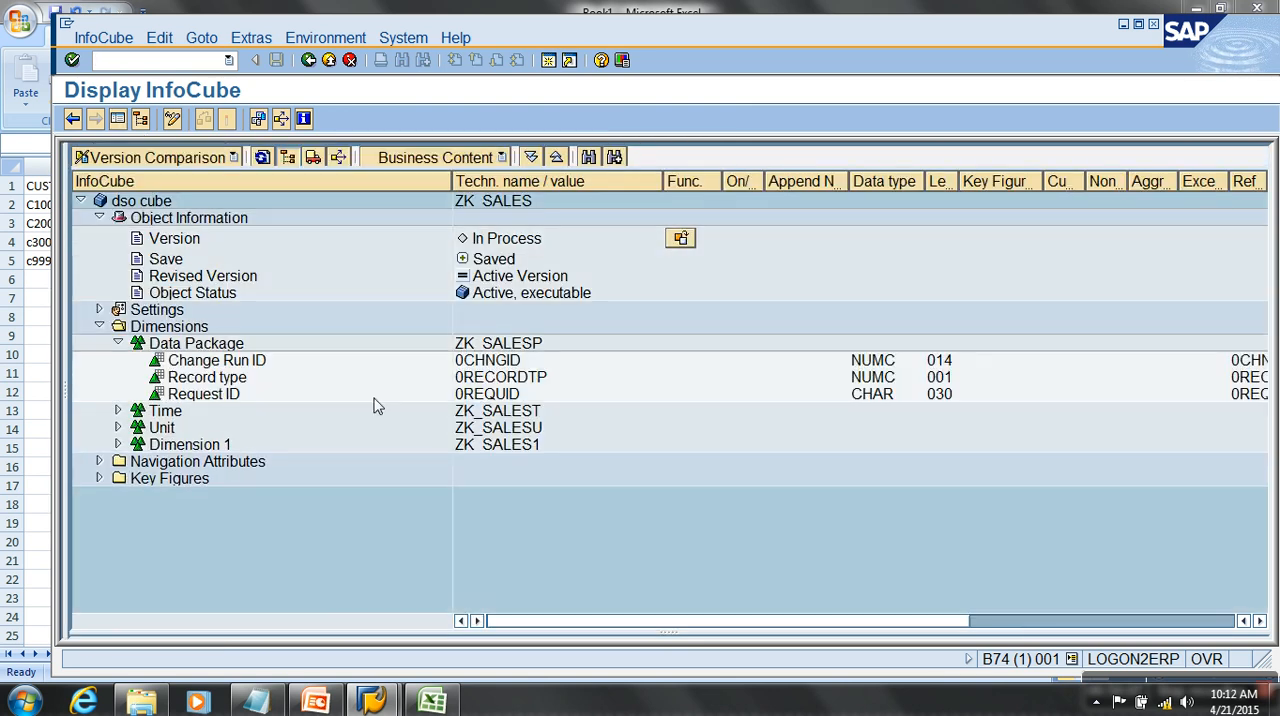
{"action": "left_click", "coordinate": [508, 396]}
{"action": "left_click", "coordinate": [232, 395]}
{"action": "left_click", "coordinate": [236, 378]}
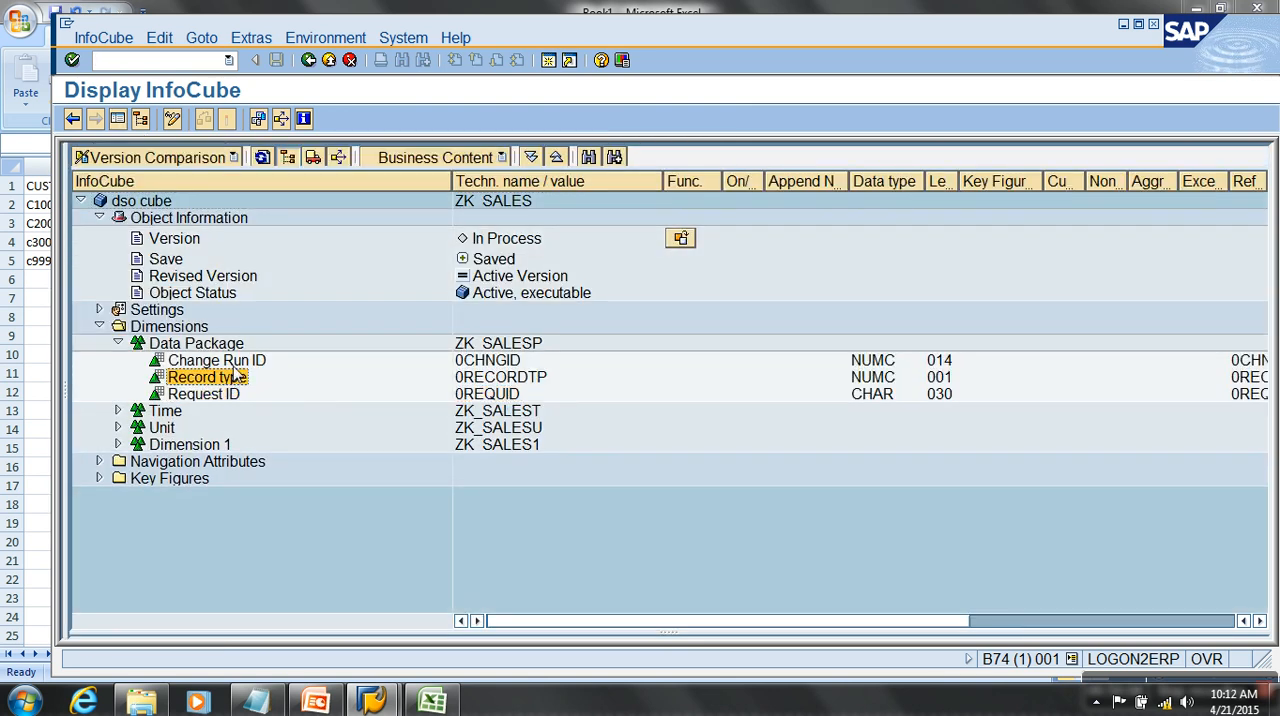
{"action": "left_click", "coordinate": [236, 362]}
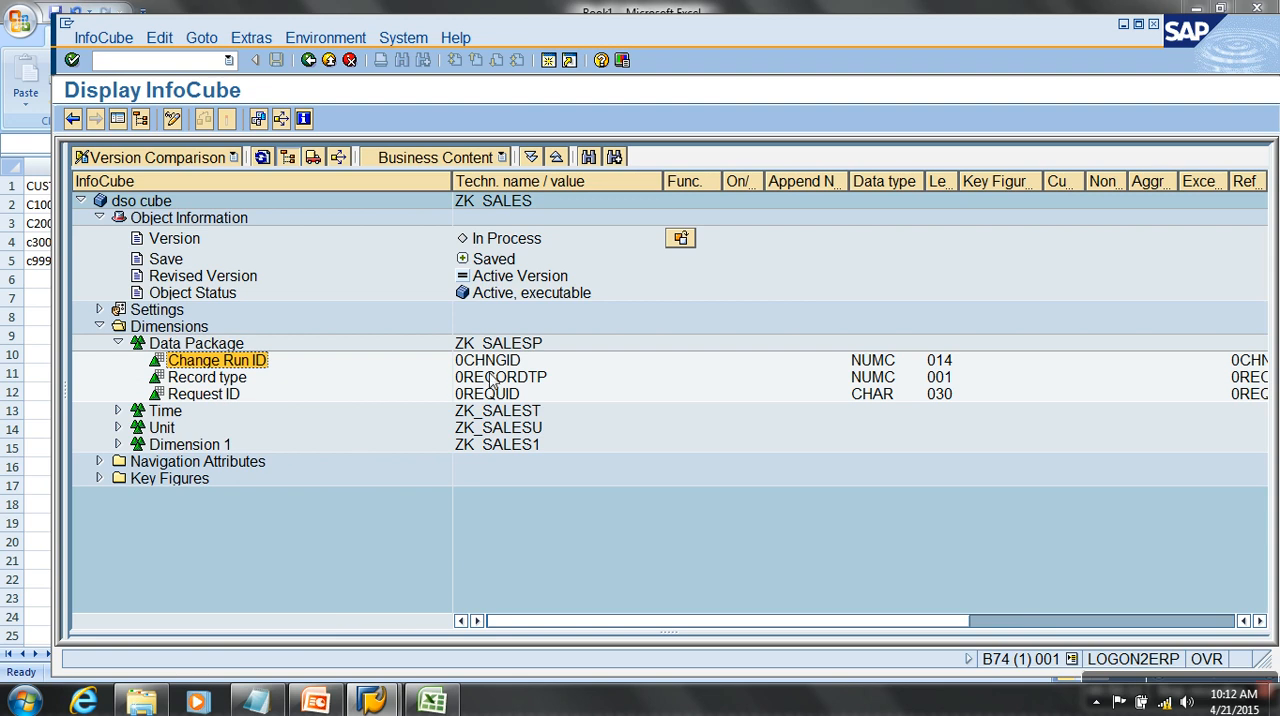